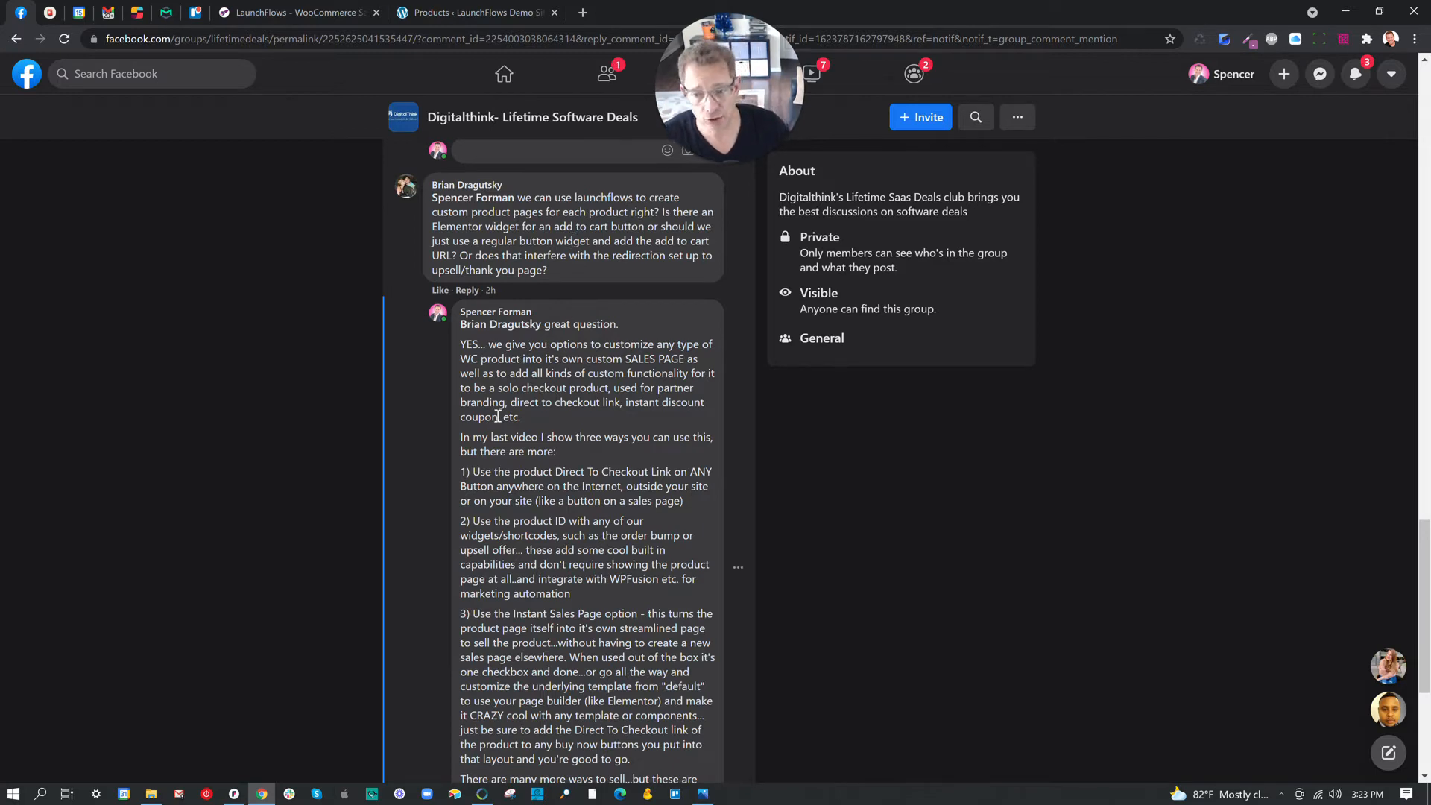
Highlight the comment's direct checkout link option, open Main Product #1 for editing in WordPress and copy its direct checkout link.
{"action": "left_click_drag", "start_coordinate": [472, 471], "coordinate": [690, 507]}
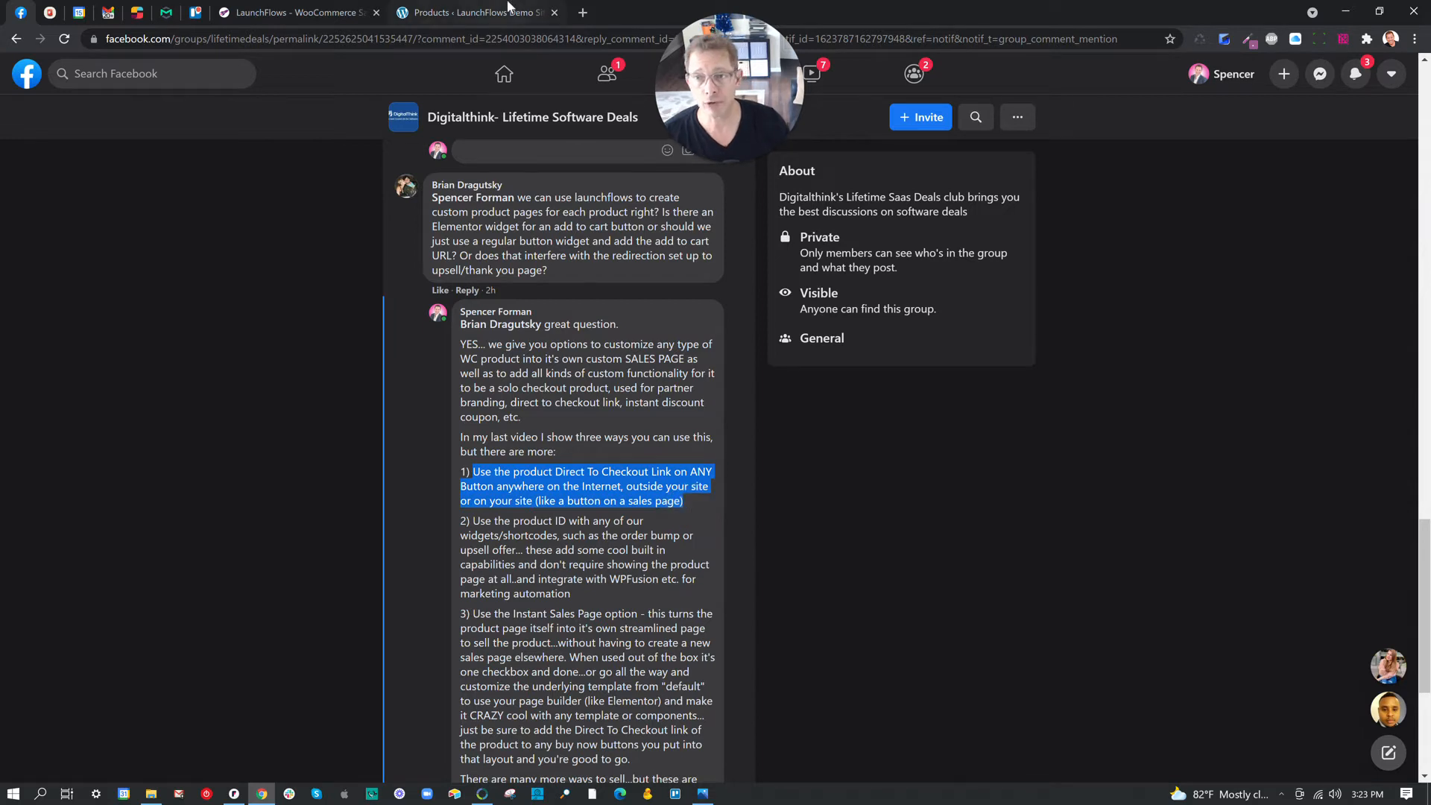
{"action": "left_click", "coordinate": [509, 6]}
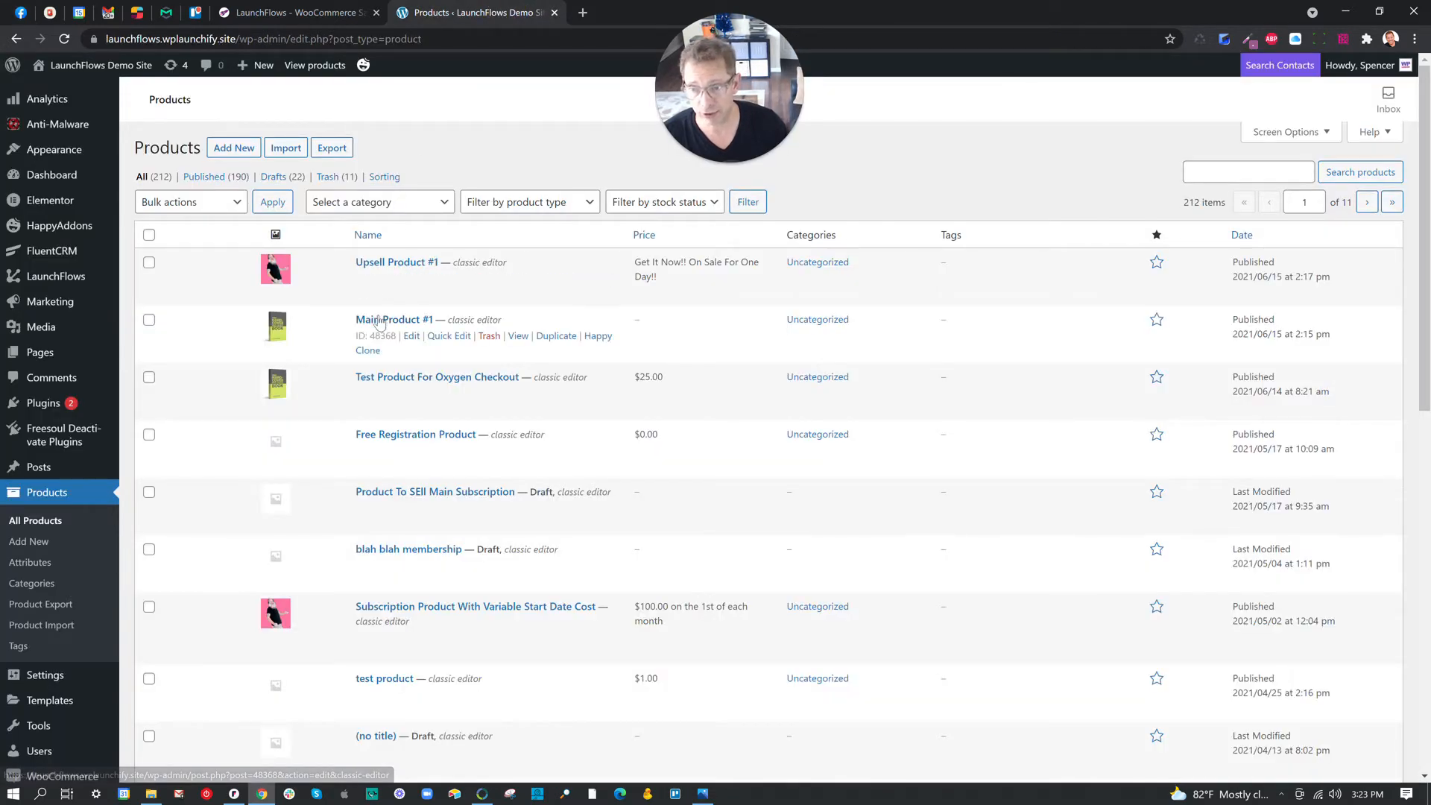
{"action": "left_click", "coordinate": [412, 336]}
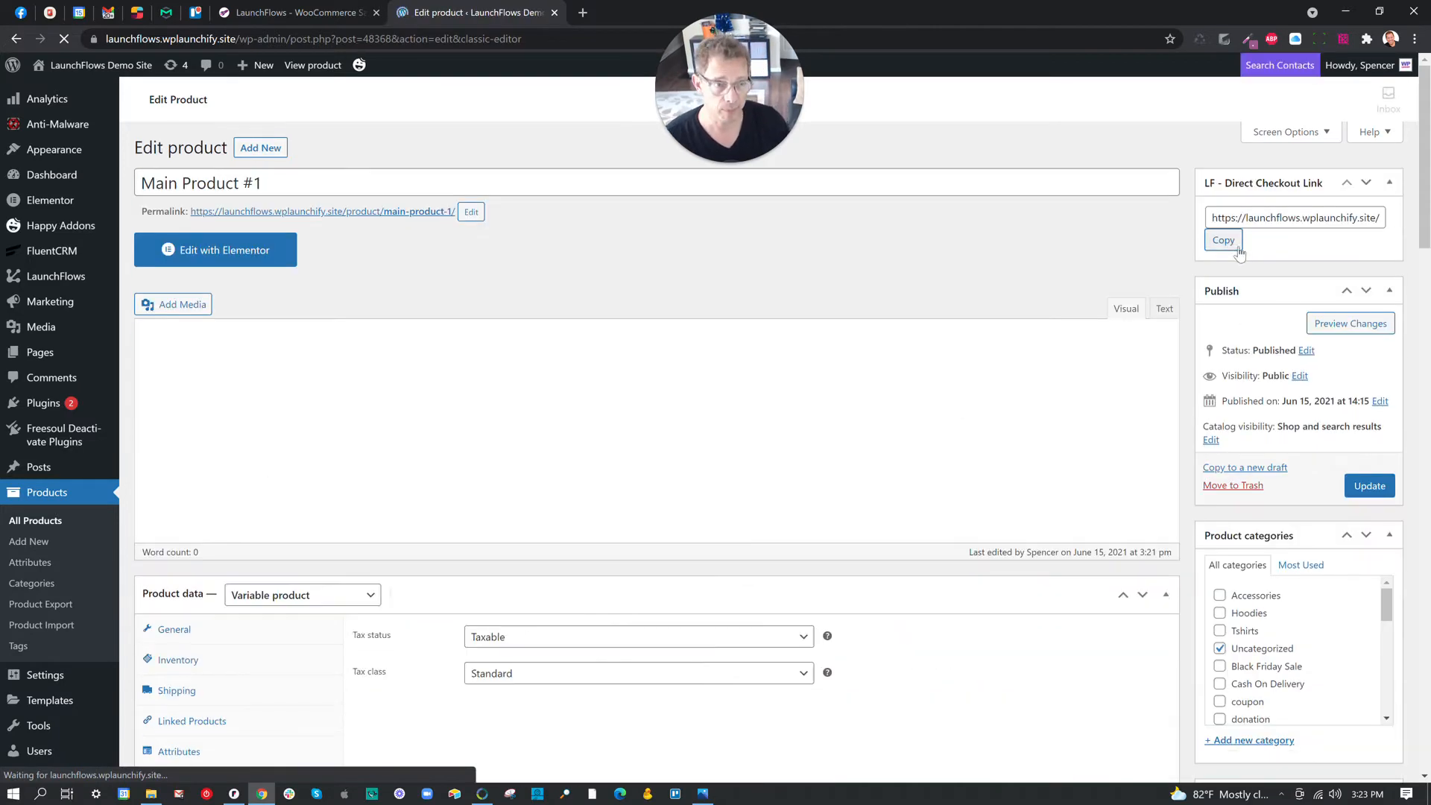
{"action": "left_click_drag", "start_coordinate": [1213, 218], "coordinate": [1398, 234]}
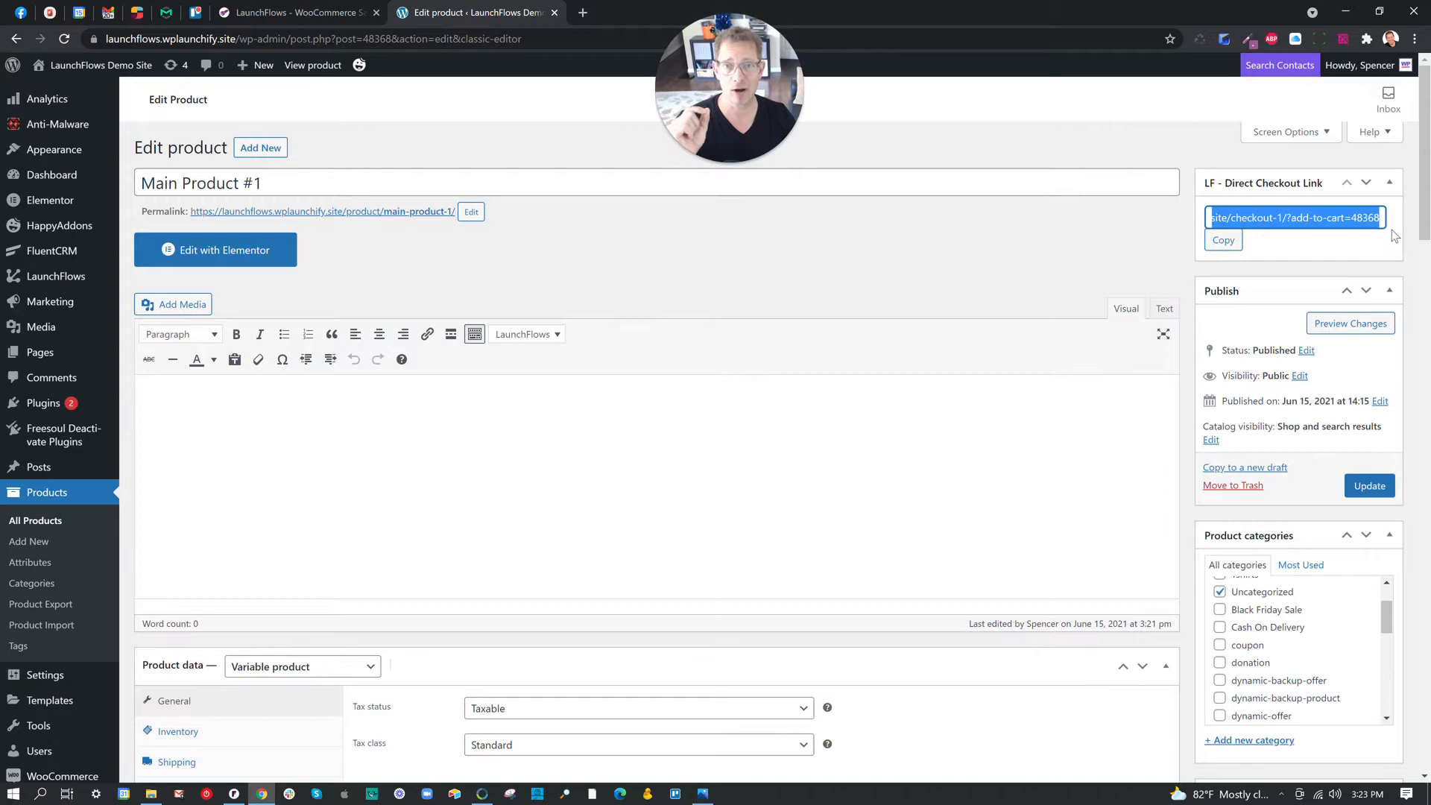
{"action": "left_click", "coordinate": [1239, 240]}
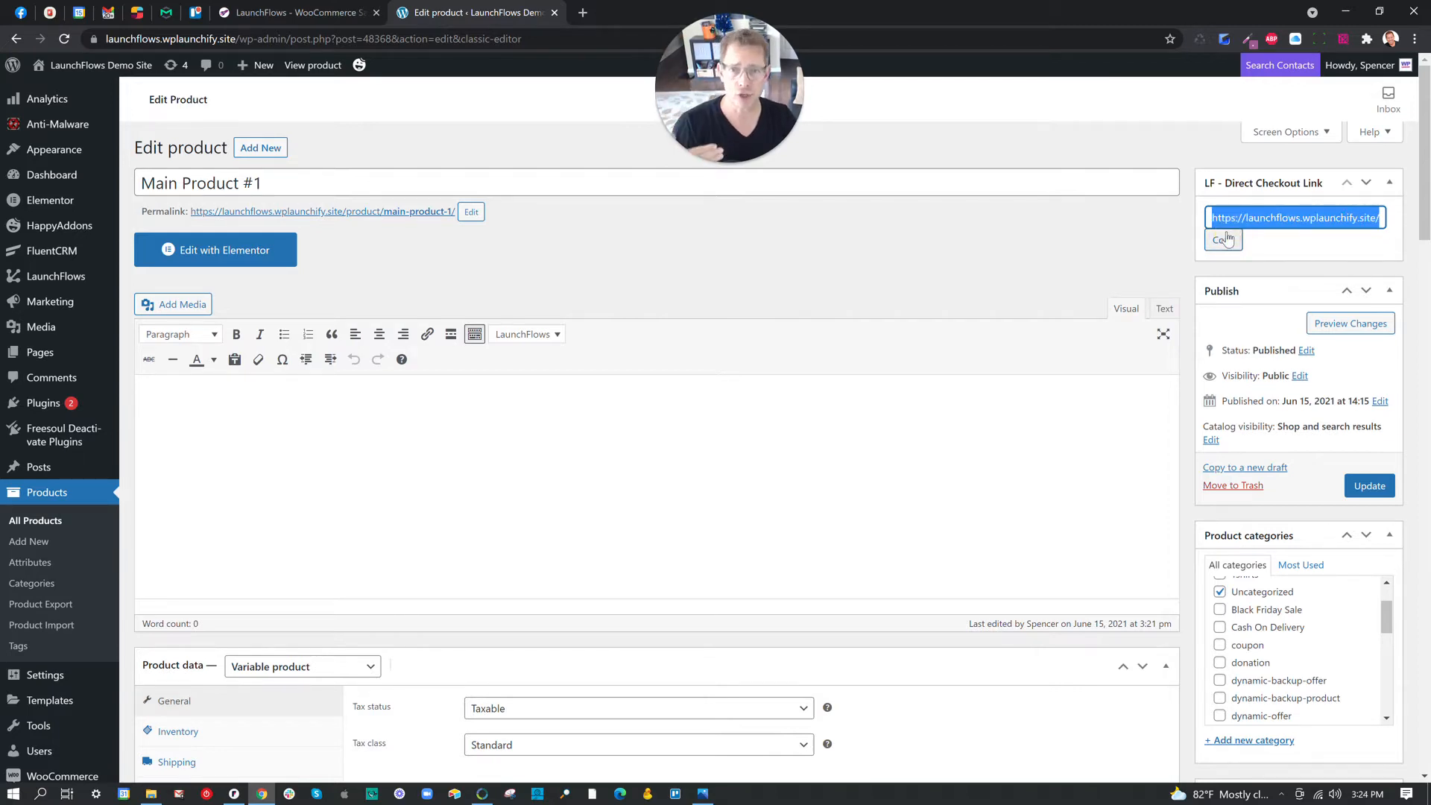
Change the product type to Simple product, mark it as virtual and set the regular price to $125.
{"action": "scroll", "coordinate": [1168, 270], "scroll_direction": "down", "scroll_amount": 5}
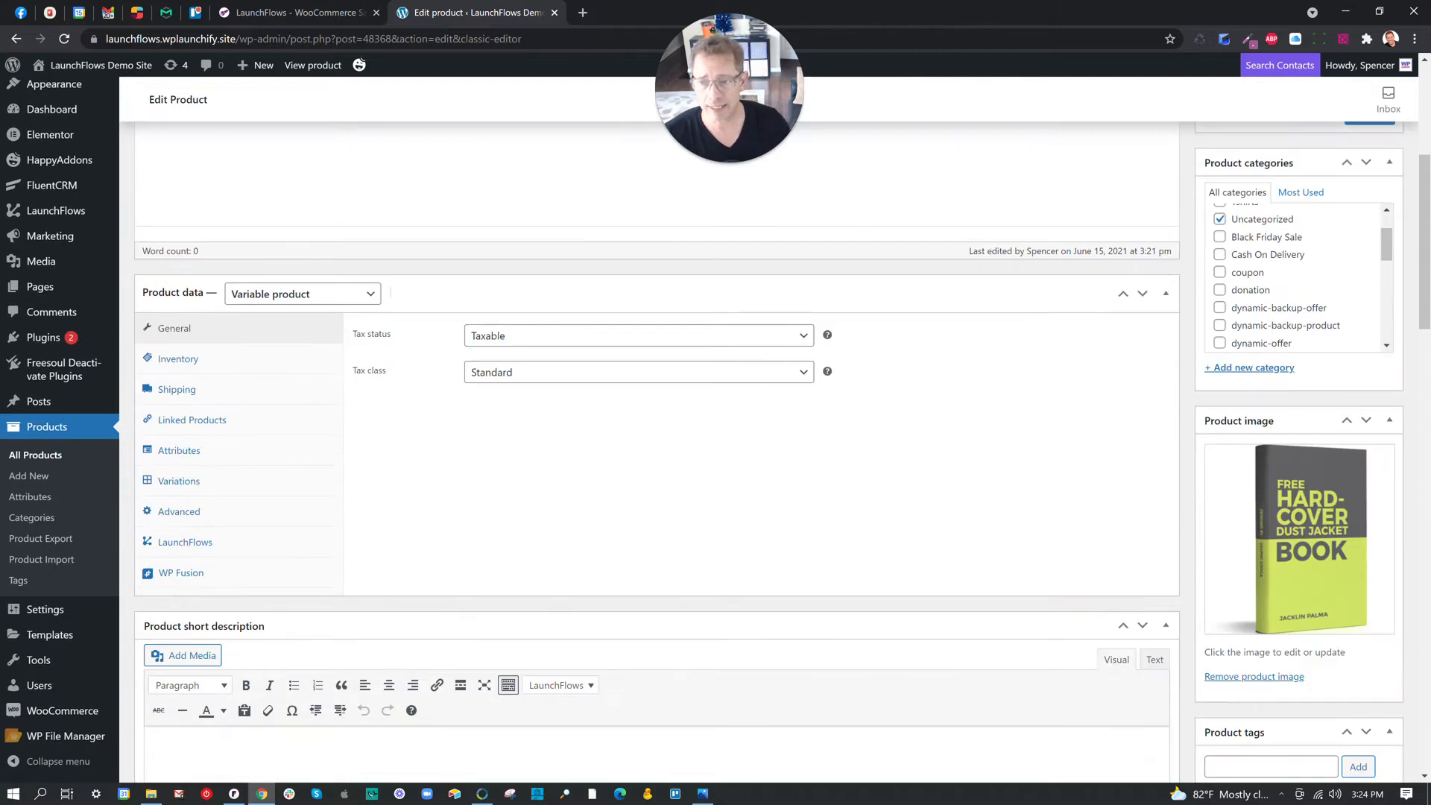
{"action": "left_click", "coordinate": [302, 294]}
{"action": "left_click", "coordinate": [305, 328]}
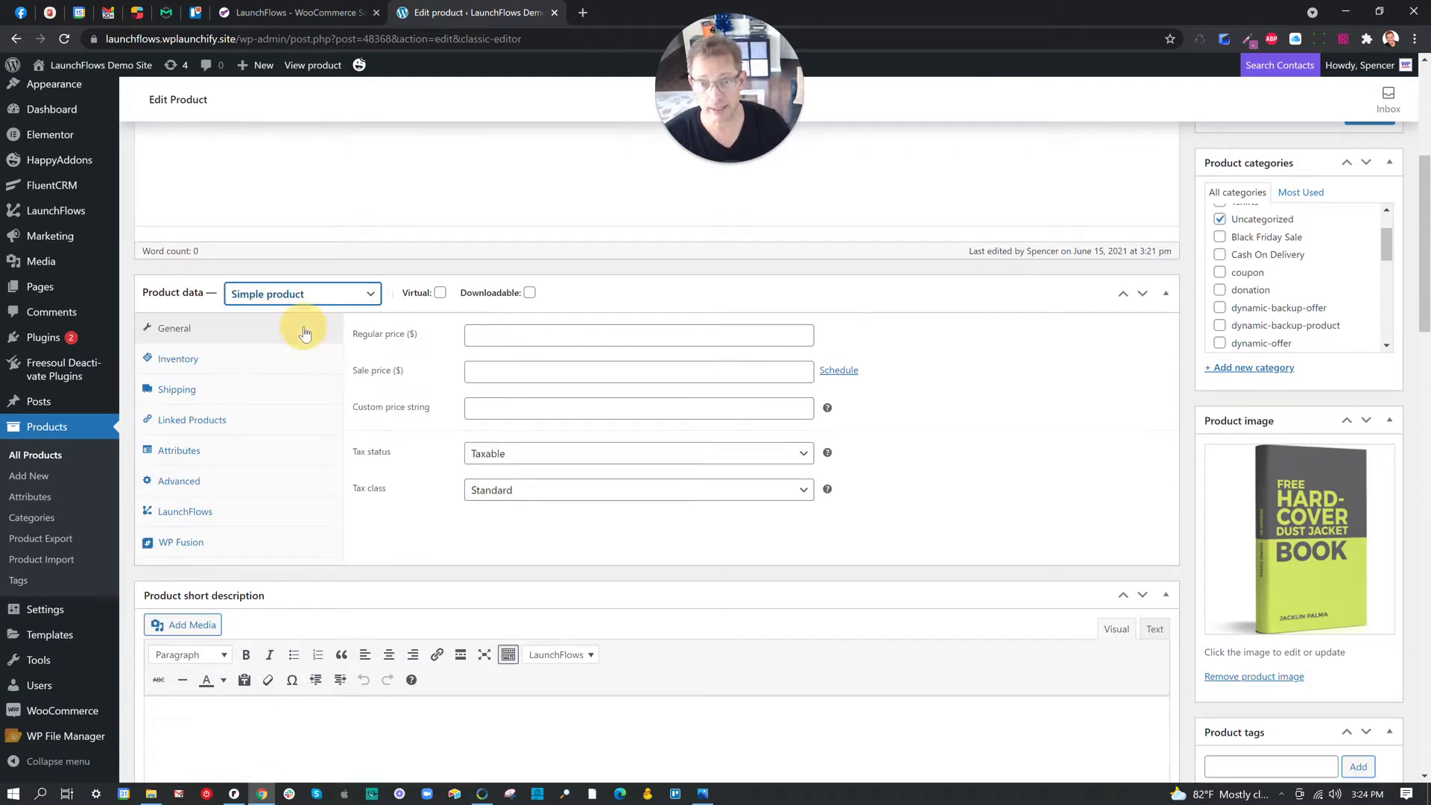
{"action": "left_click", "coordinate": [440, 292]}
{"action": "left_click", "coordinate": [555, 335]}
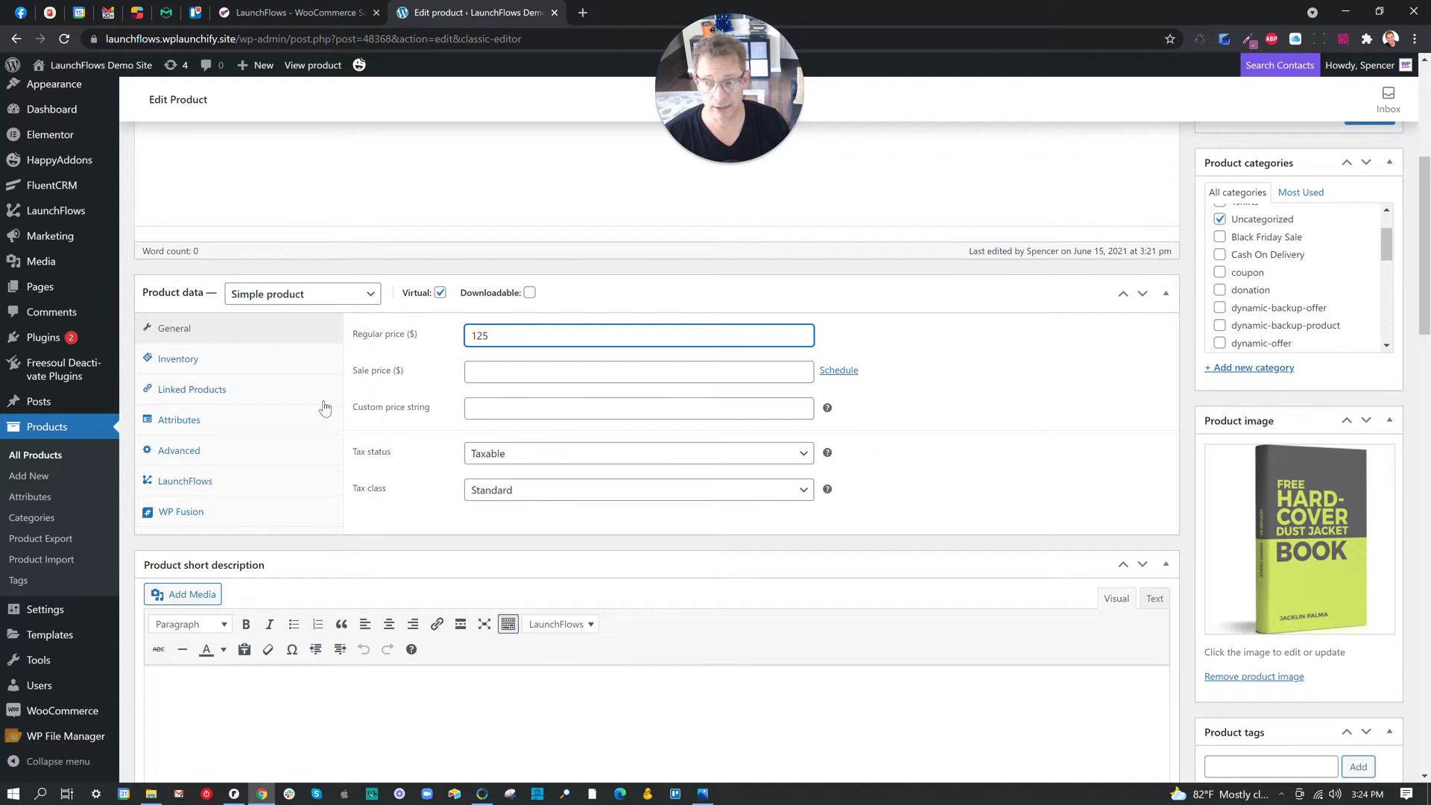
Review the product's LaunchFlows next step page, post checkout page and Instant Sales Page settings, and update the product.
{"action": "left_click", "coordinate": [214, 484]}
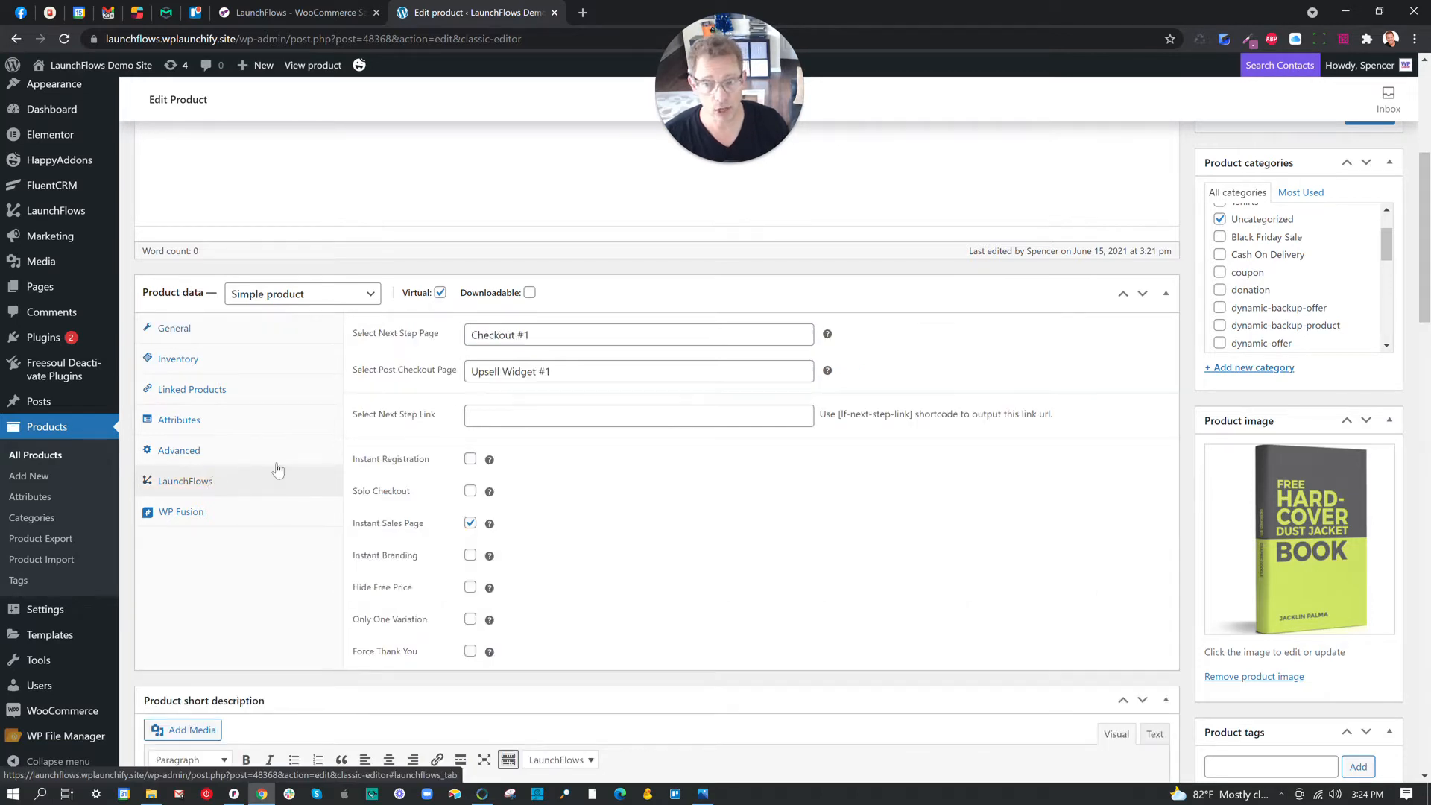
{"action": "left_click_drag", "start_coordinate": [446, 342], "coordinate": [358, 336]}
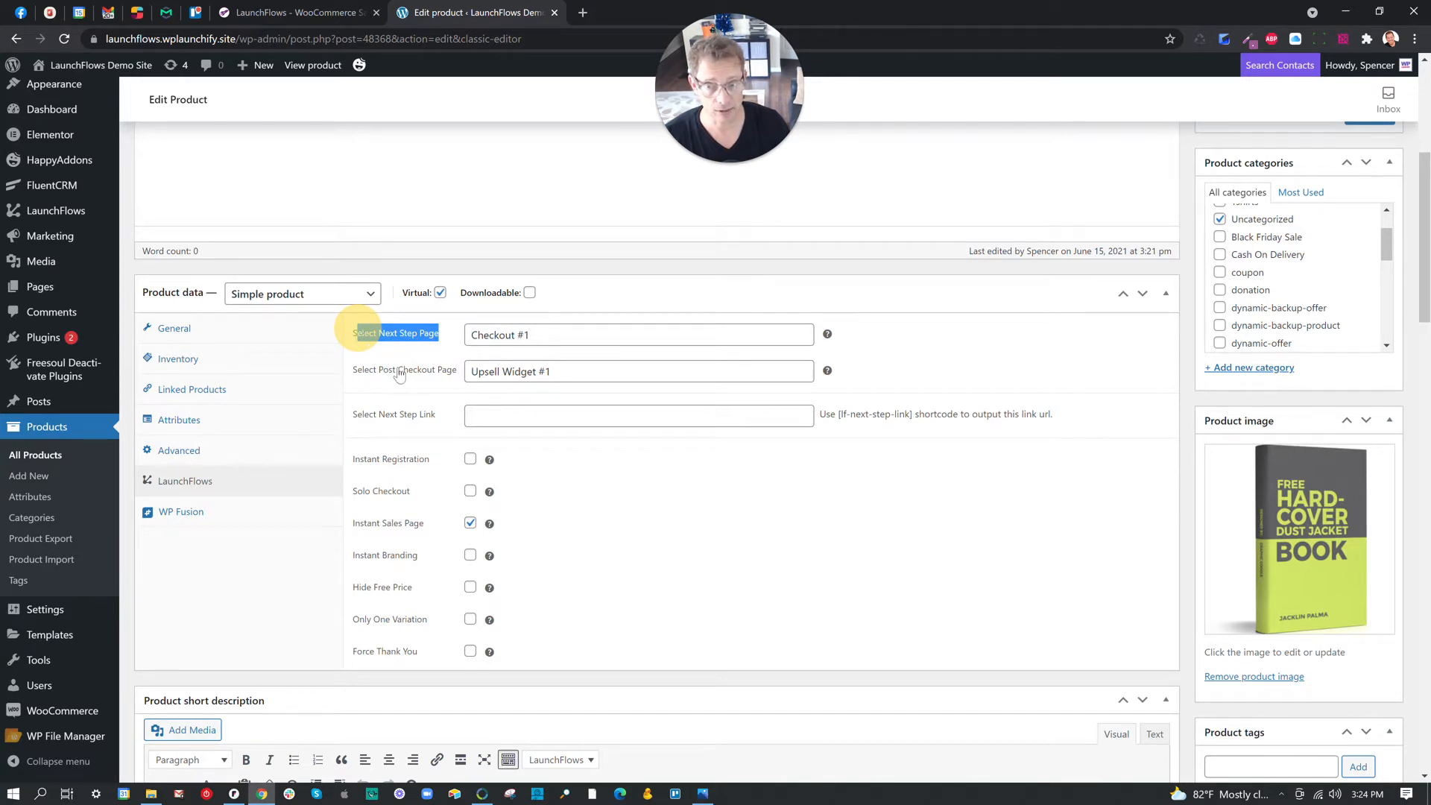
{"action": "left_click_drag", "start_coordinate": [453, 371], "coordinate": [369, 375]}
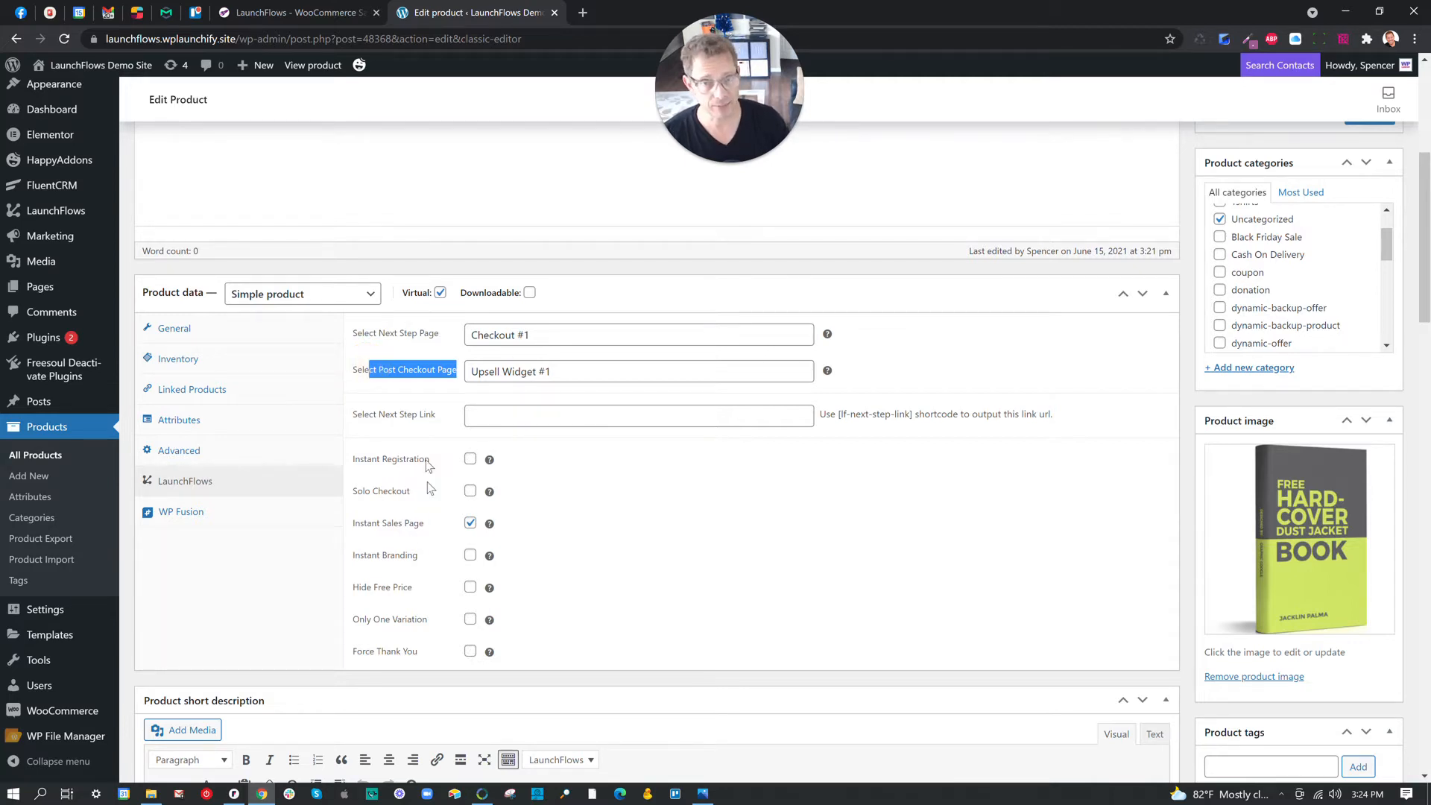
{"action": "left_click_drag", "start_coordinate": [429, 526], "coordinate": [354, 529]}
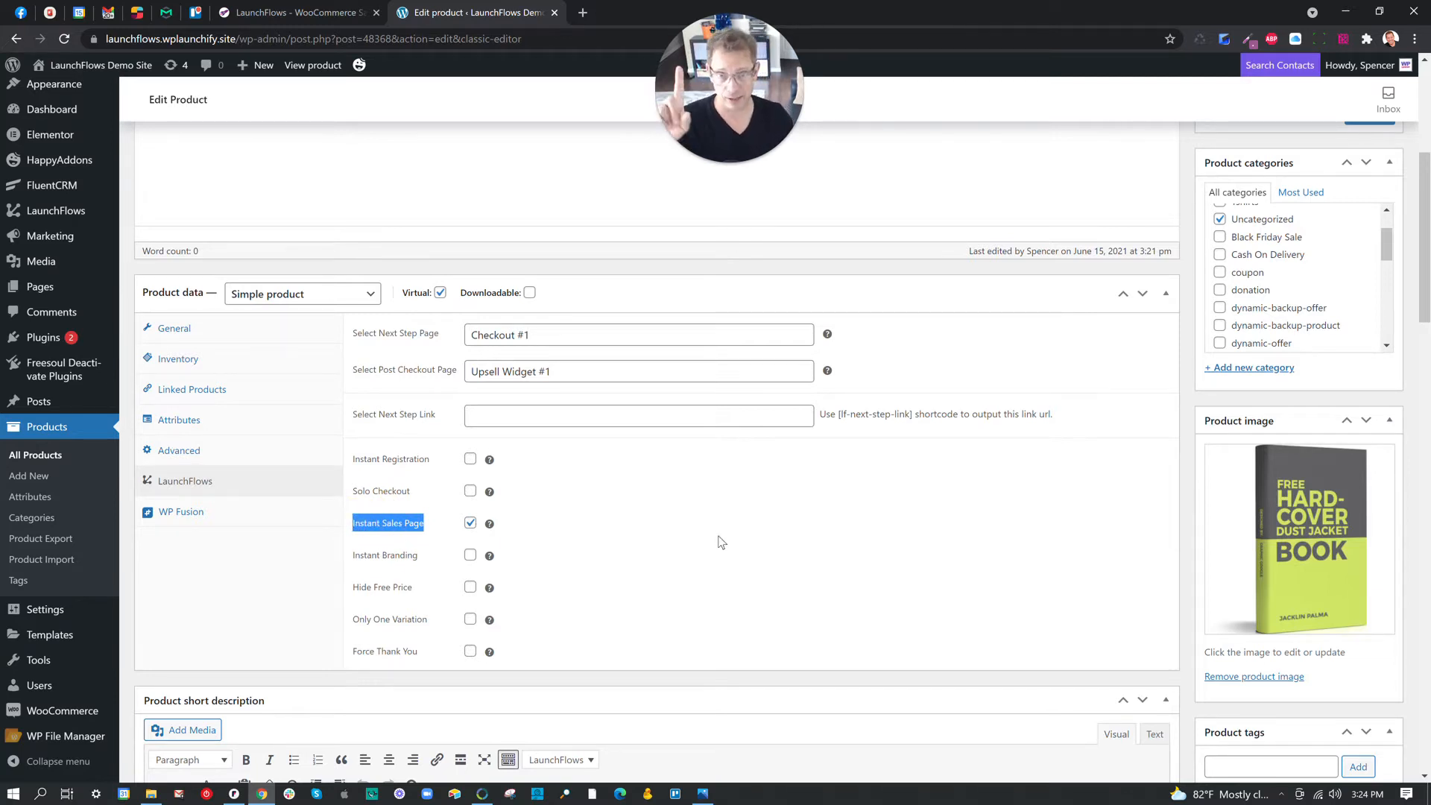
{"action": "scroll", "coordinate": [1226, 477], "scroll_direction": "up", "scroll_amount": 5}
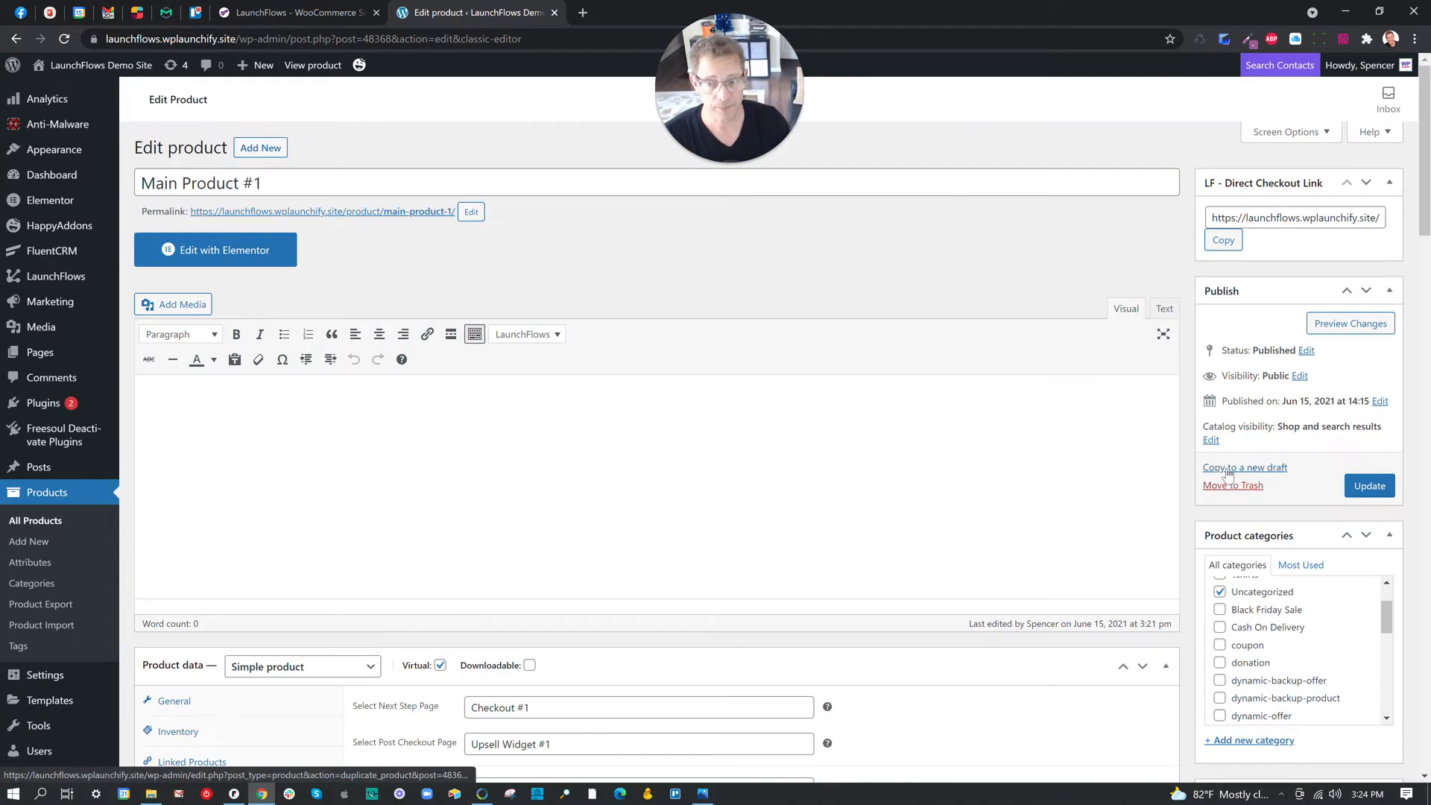
{"action": "left_click", "coordinate": [1370, 487]}
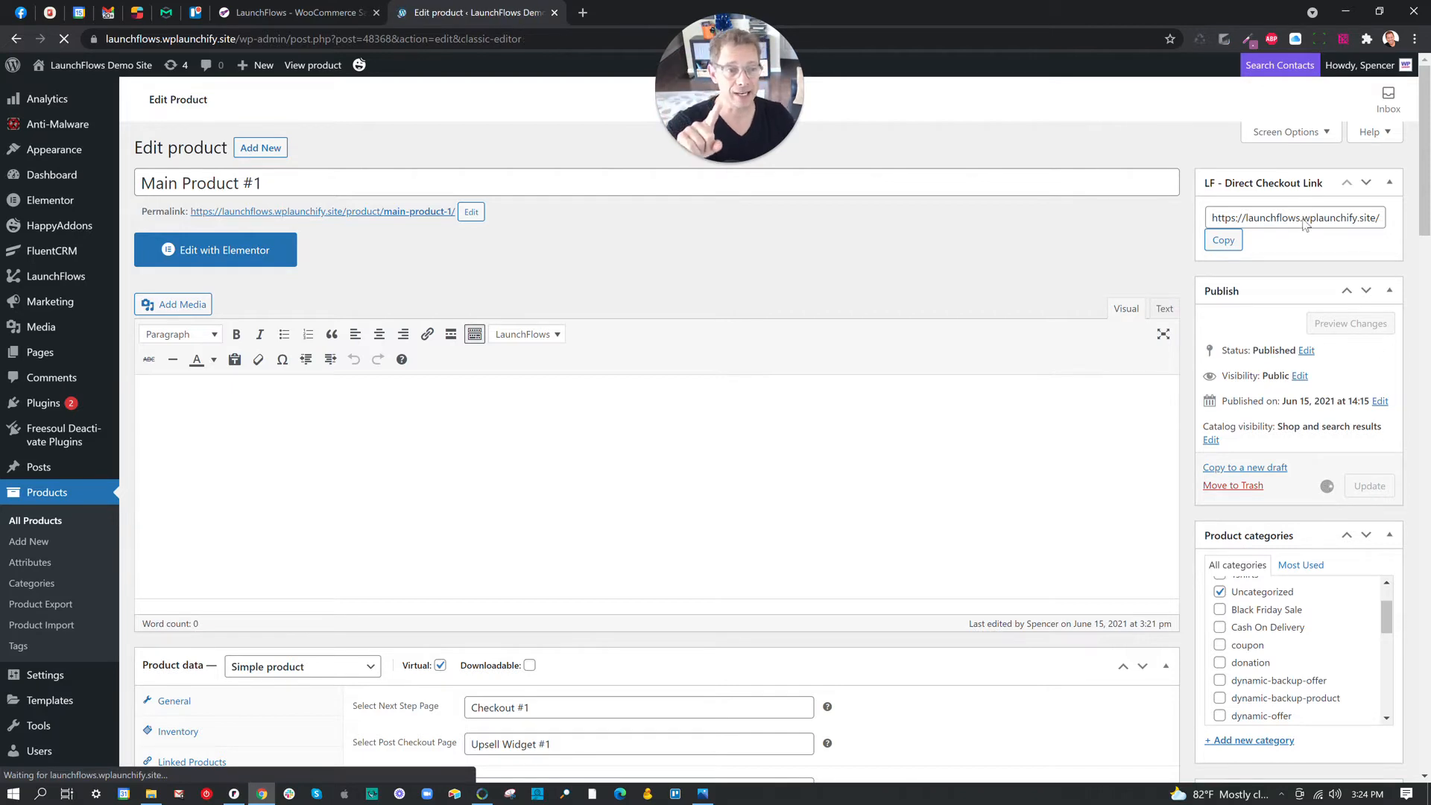
Copy the product's direct checkout link, open it in an incognito window to inspect the checkout page, and close that window.
{"action": "left_click", "coordinate": [1223, 293]}
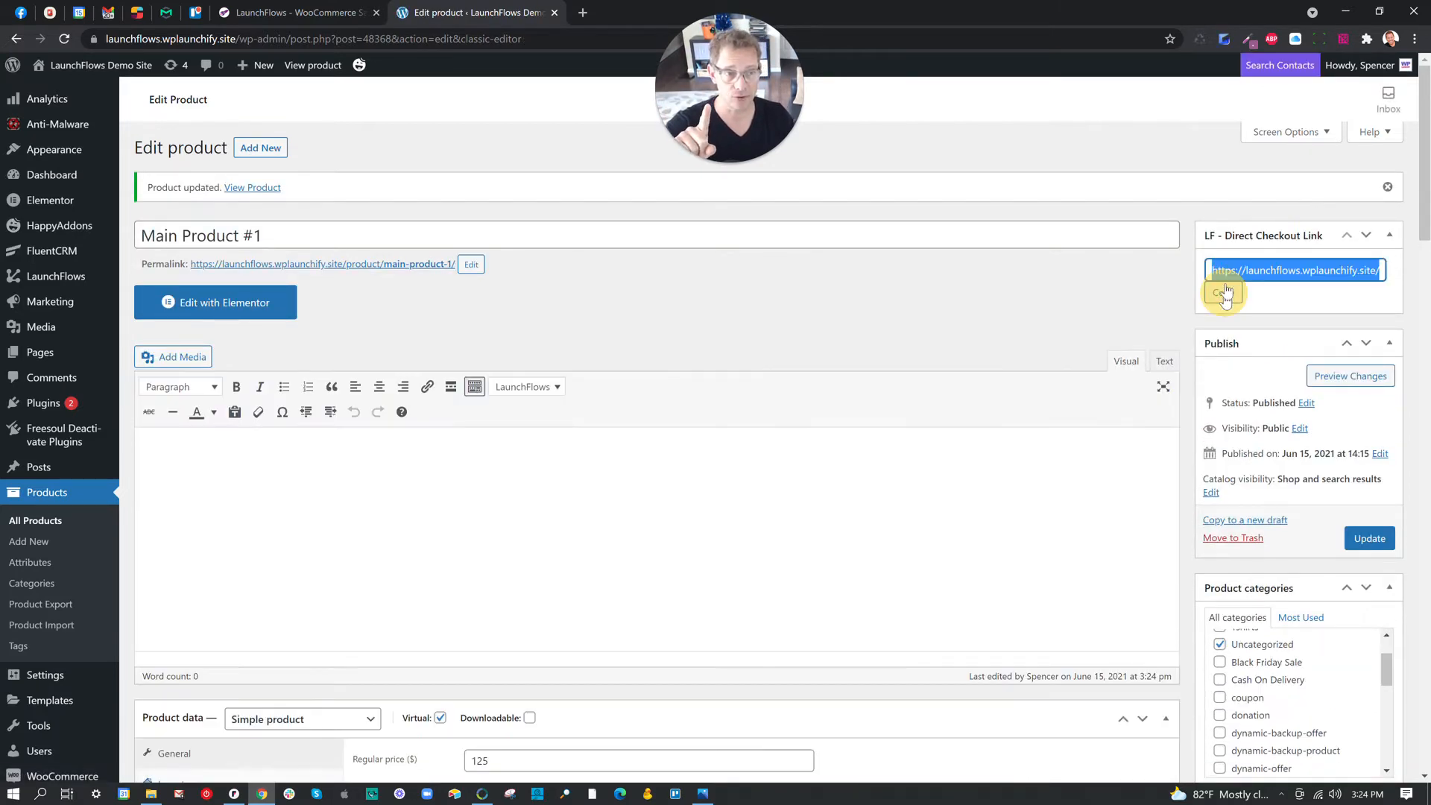
{"action": "left_click", "coordinate": [1414, 39]}
{"action": "left_click", "coordinate": [1370, 91]}
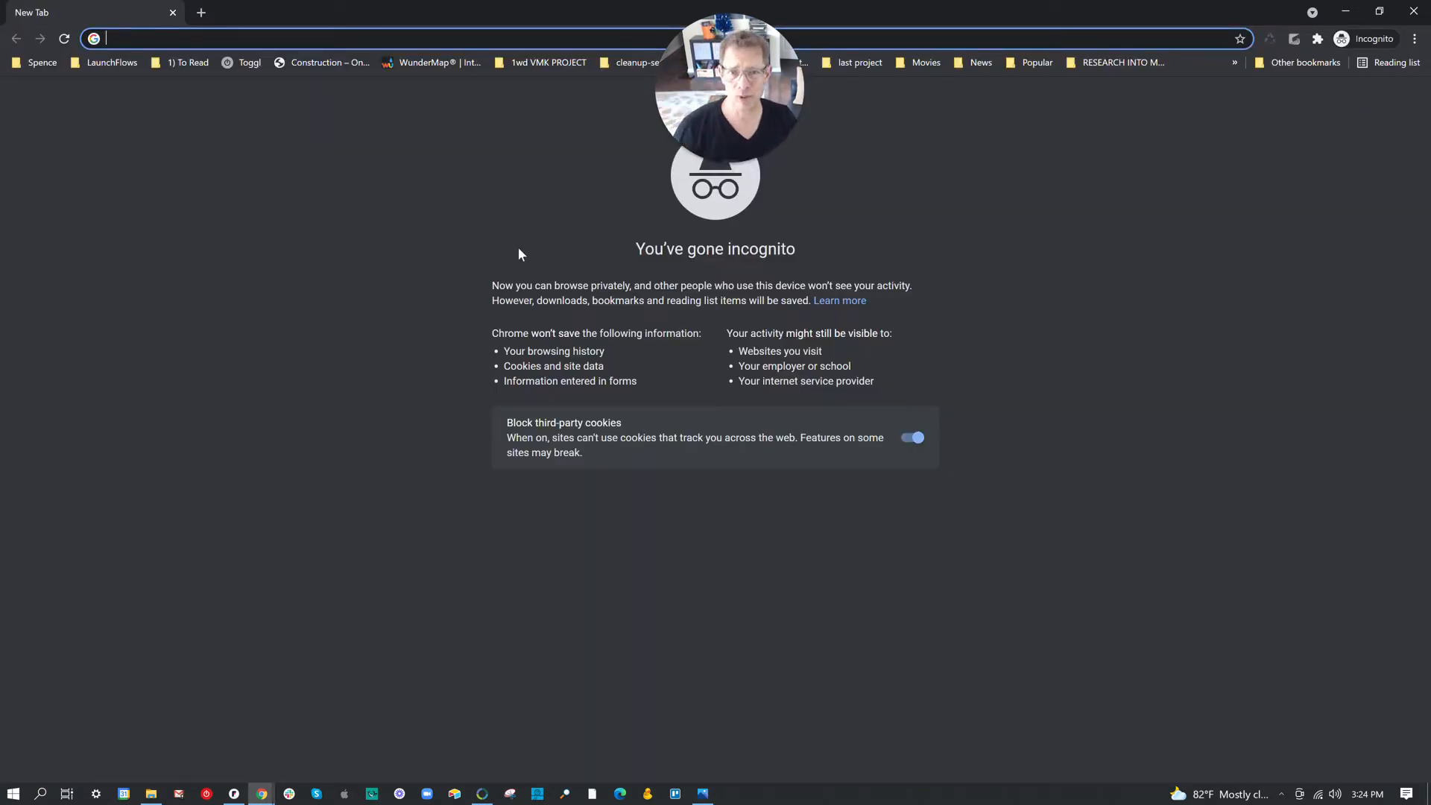
{"action": "key", "text": "ctrl+v"}
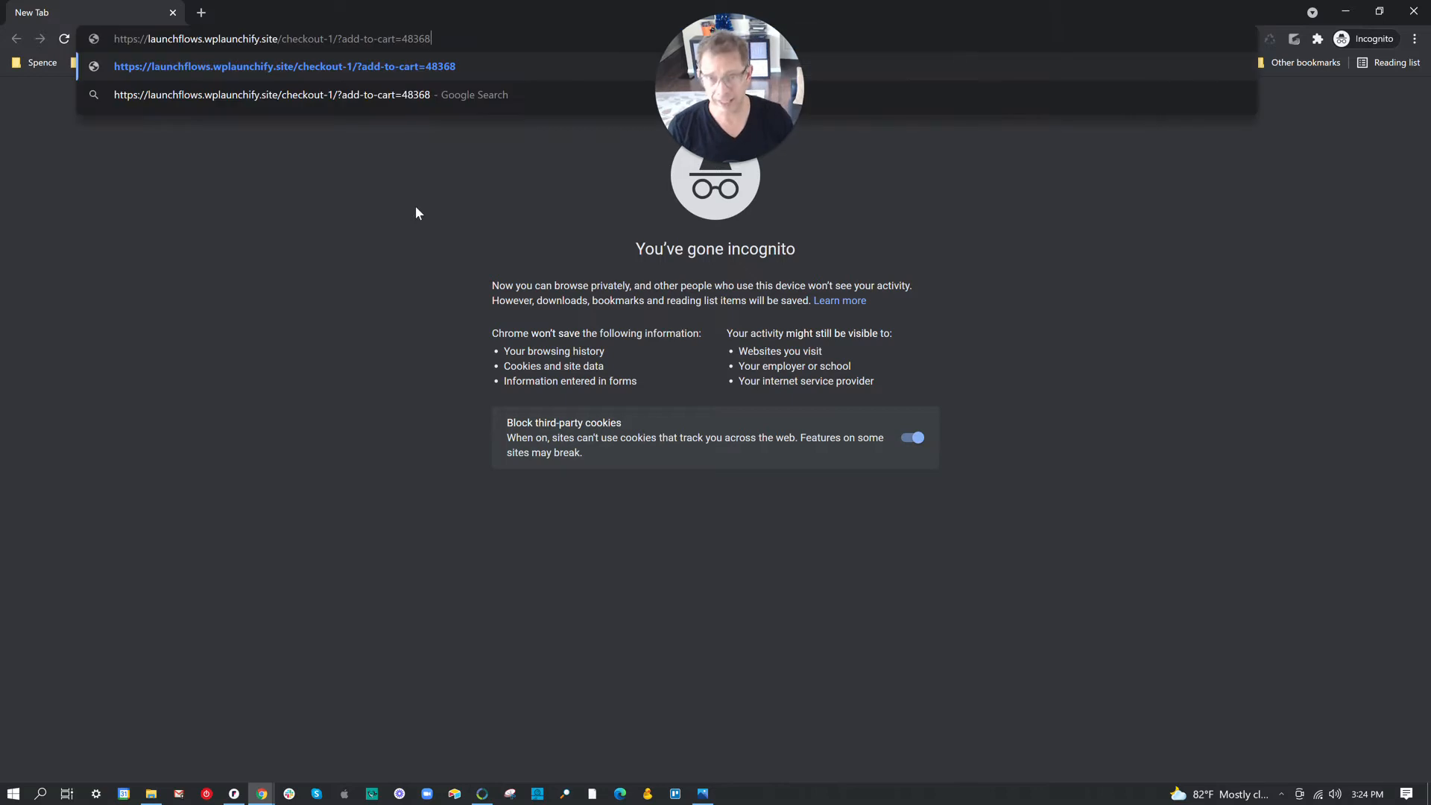
{"action": "key", "text": "Return"}
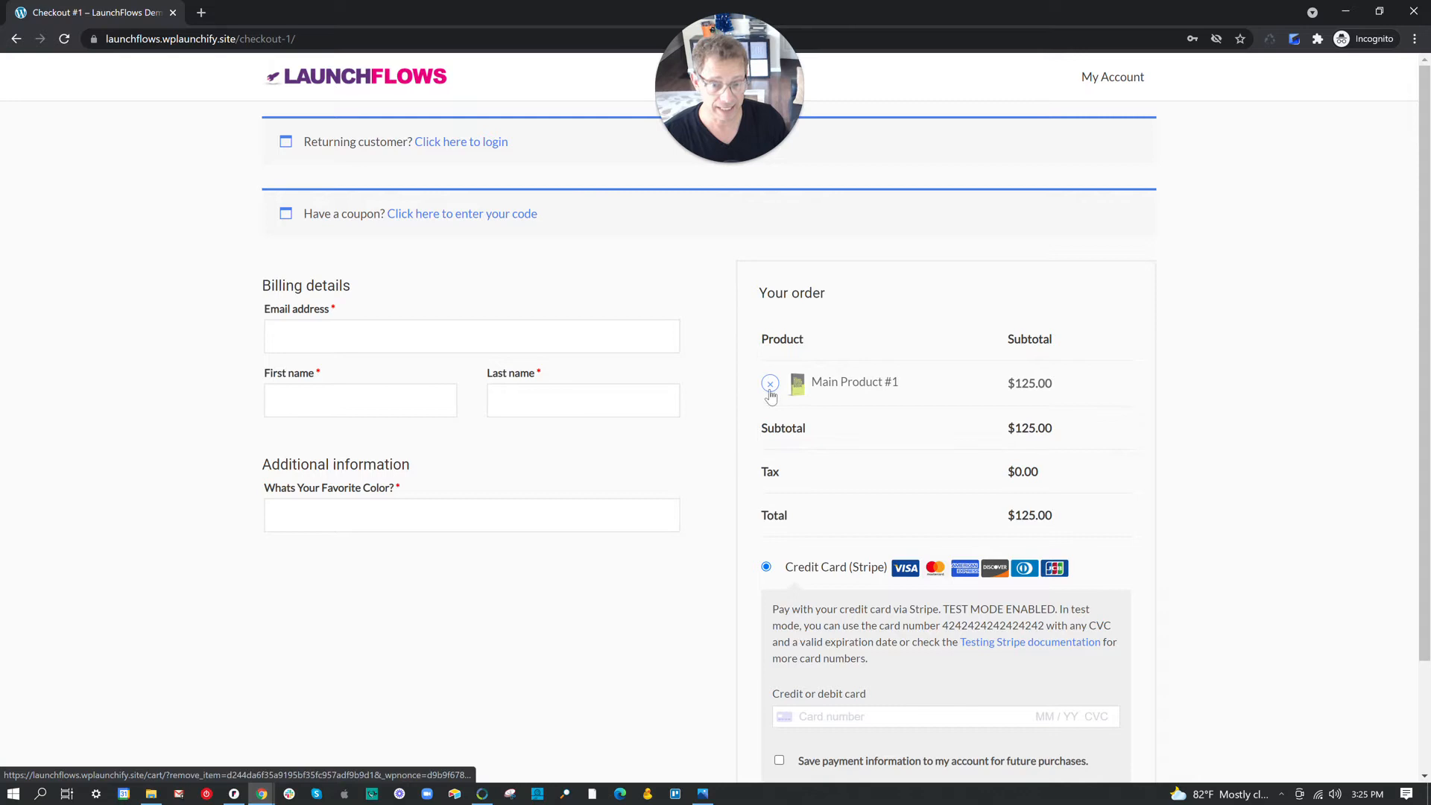
{"action": "scroll", "coordinate": [832, 345], "scroll_direction": "down", "scroll_amount": 1}
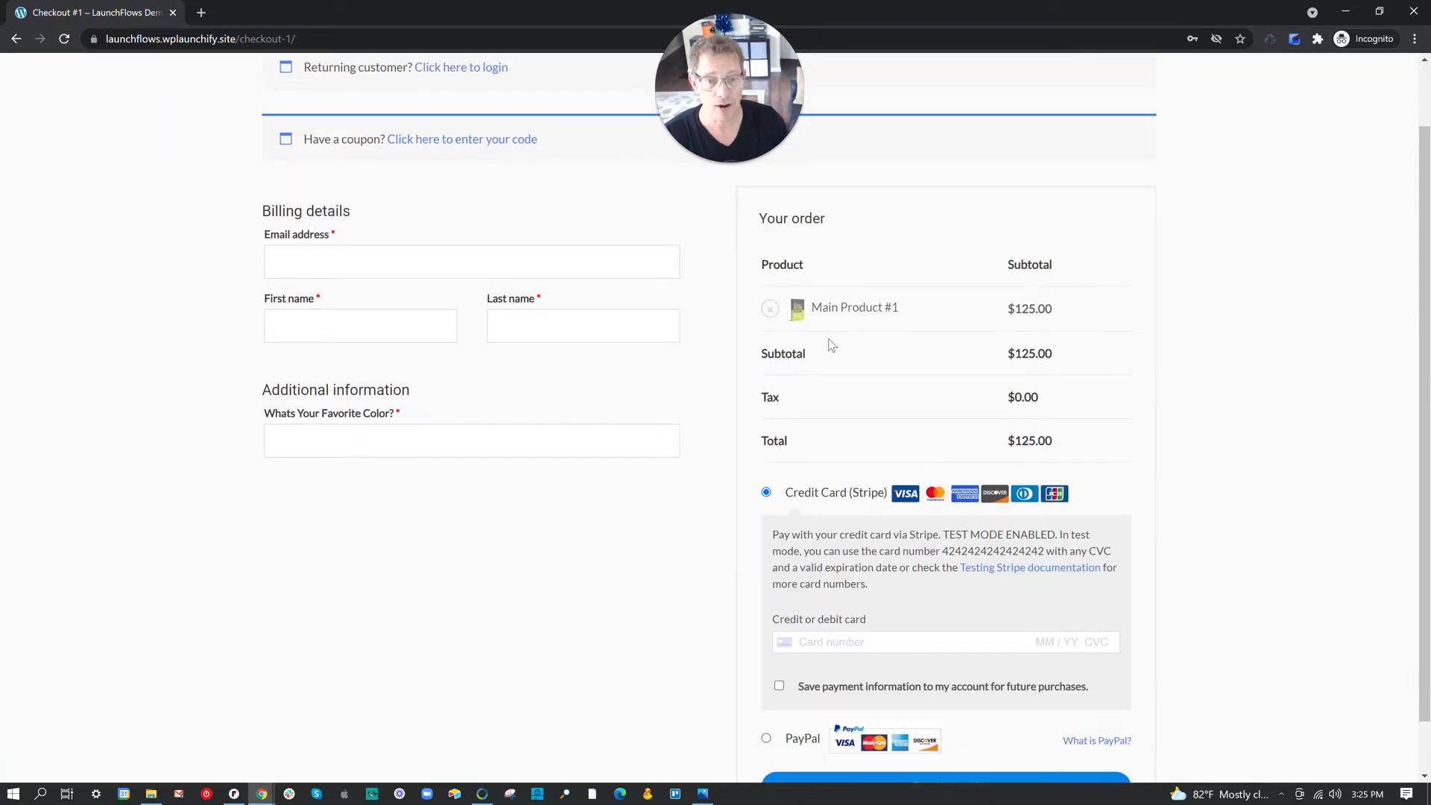
{"action": "left_click", "coordinate": [1415, 13]}
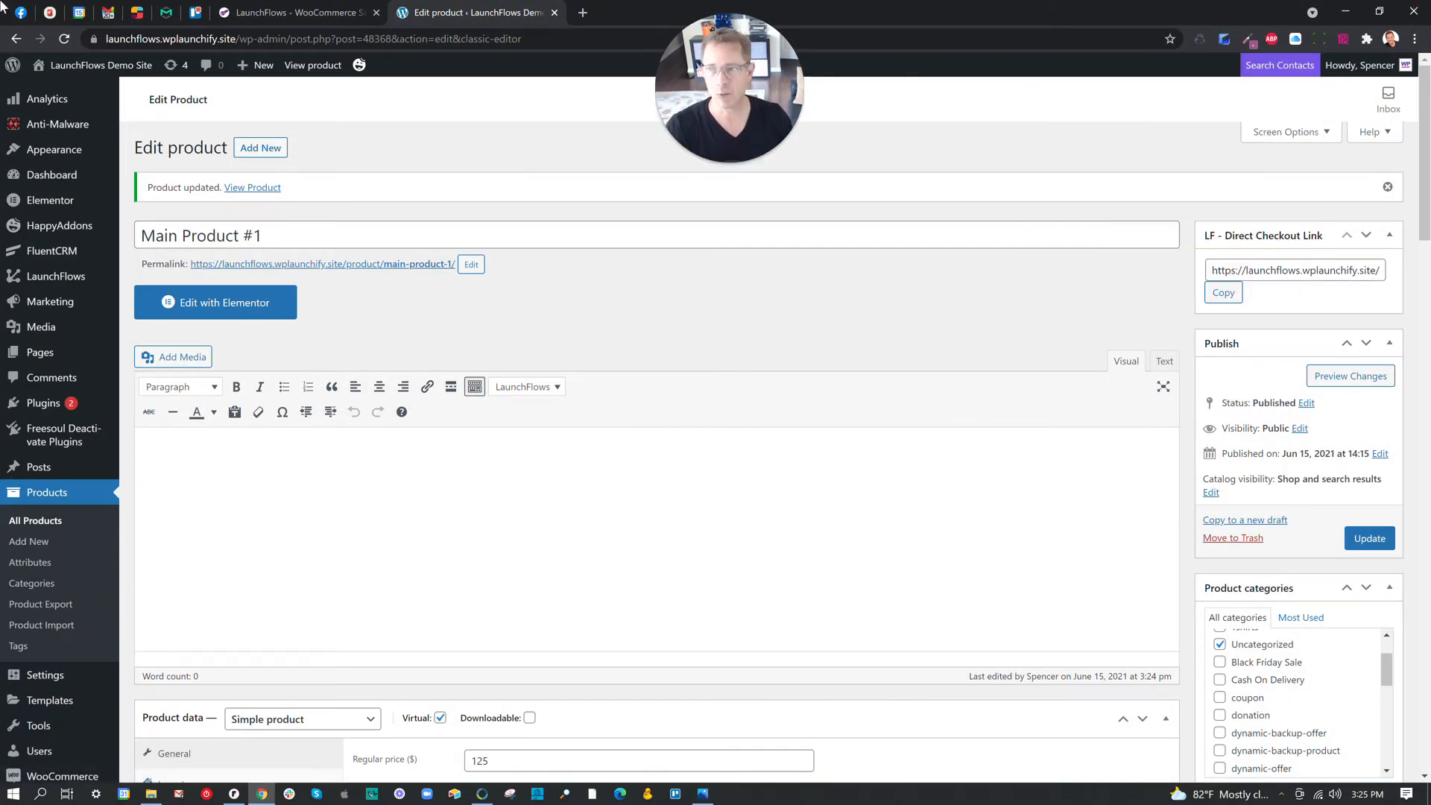
Highlight the Facebook comment's product ID option and copy the ID 48368 of Main Product #1 from its edit page in WordPress.
{"action": "left_click", "coordinate": [21, 13]}
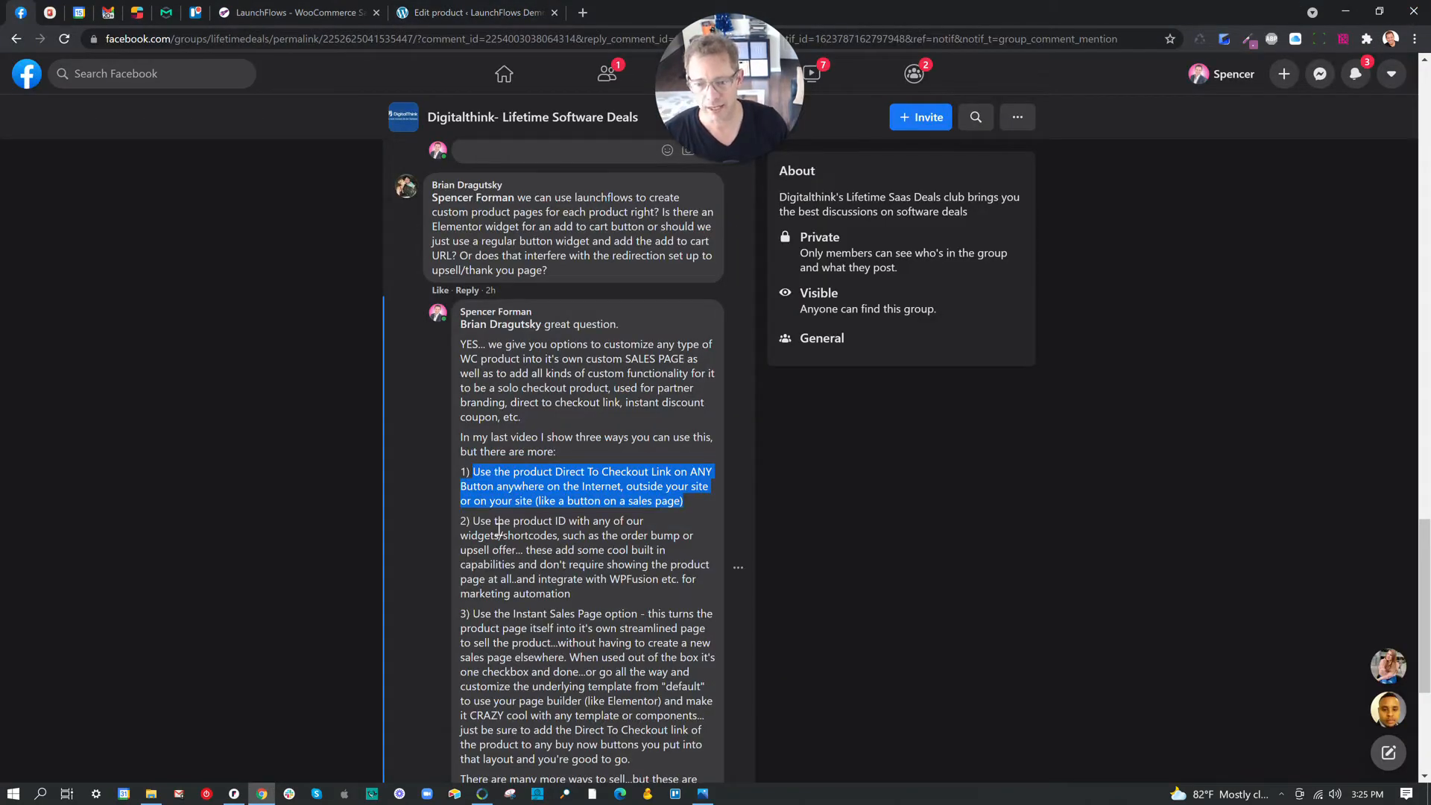
{"action": "left_click_drag", "start_coordinate": [475, 520], "coordinate": [594, 582]}
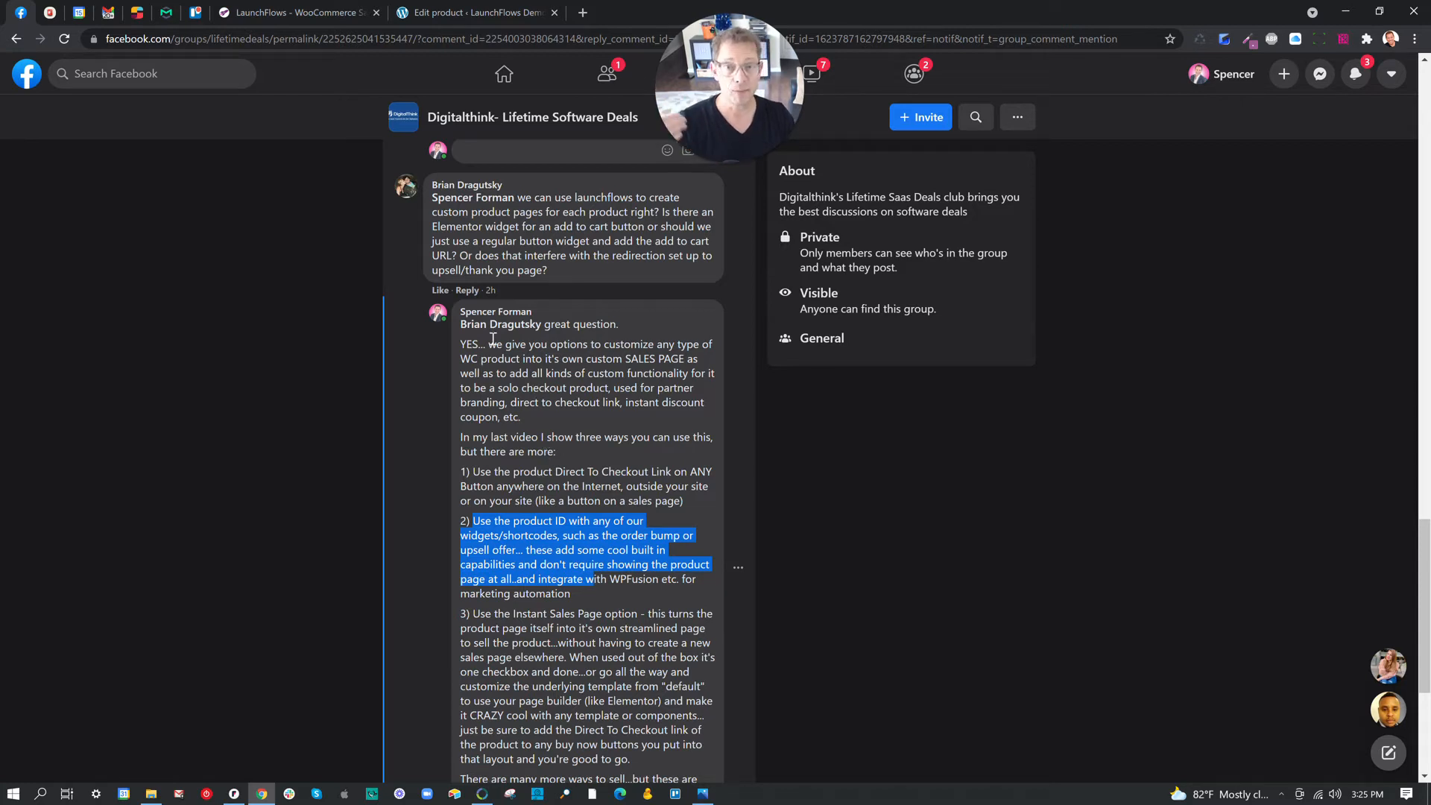
{"action": "left_click", "coordinate": [477, 12]}
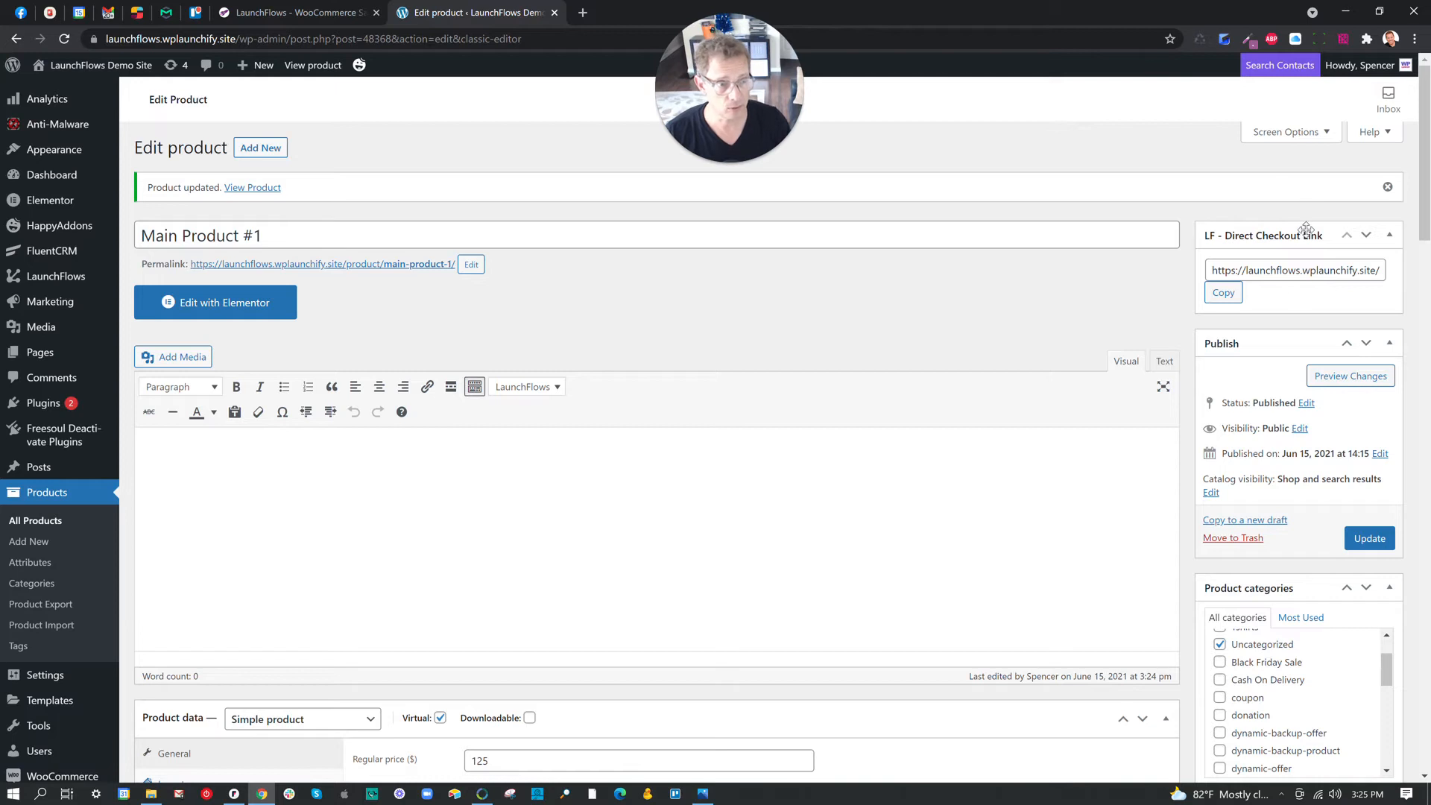
{"action": "left_click", "coordinate": [1322, 272]}
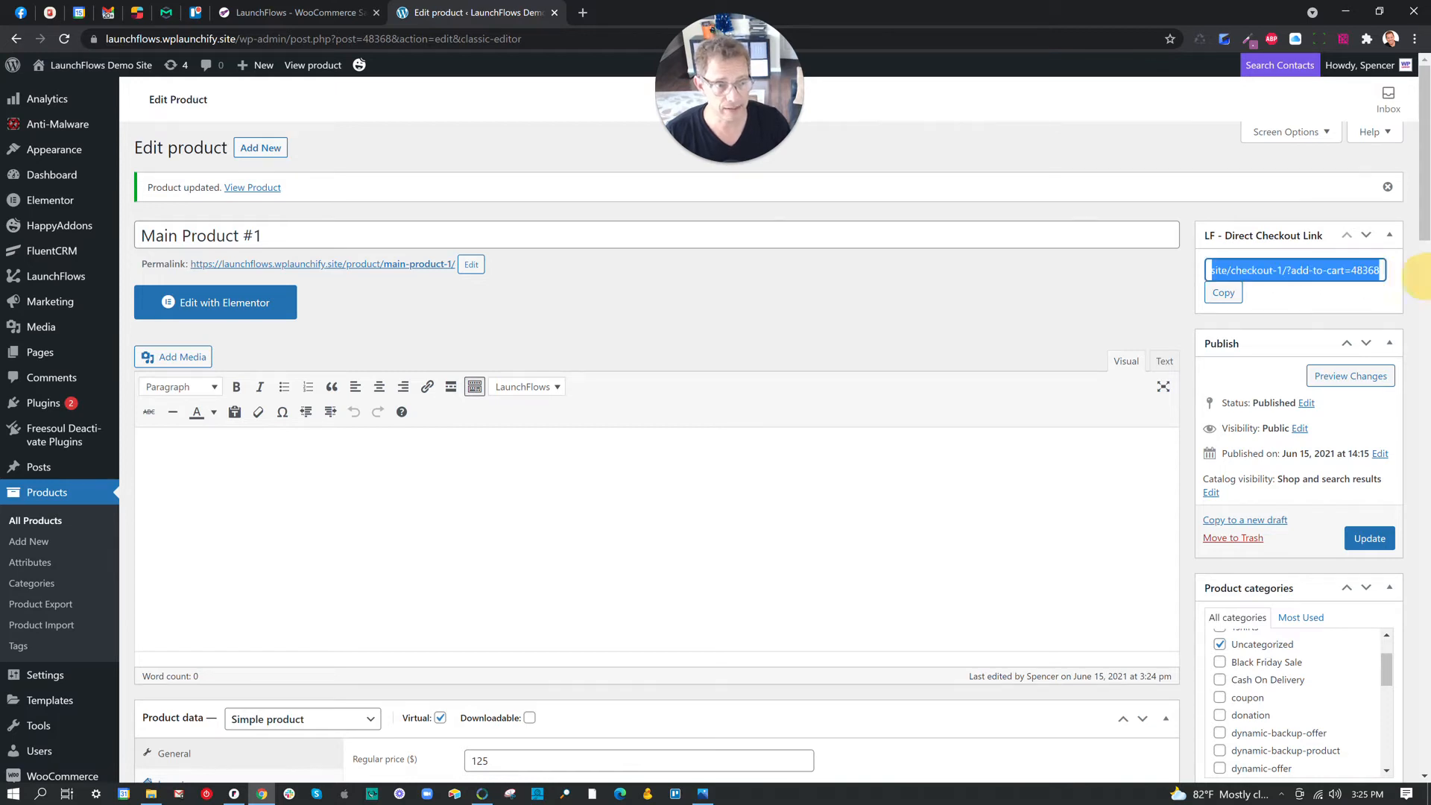
{"action": "left_click", "coordinate": [1362, 270]}
{"action": "double_click", "coordinate": [1366, 270]}
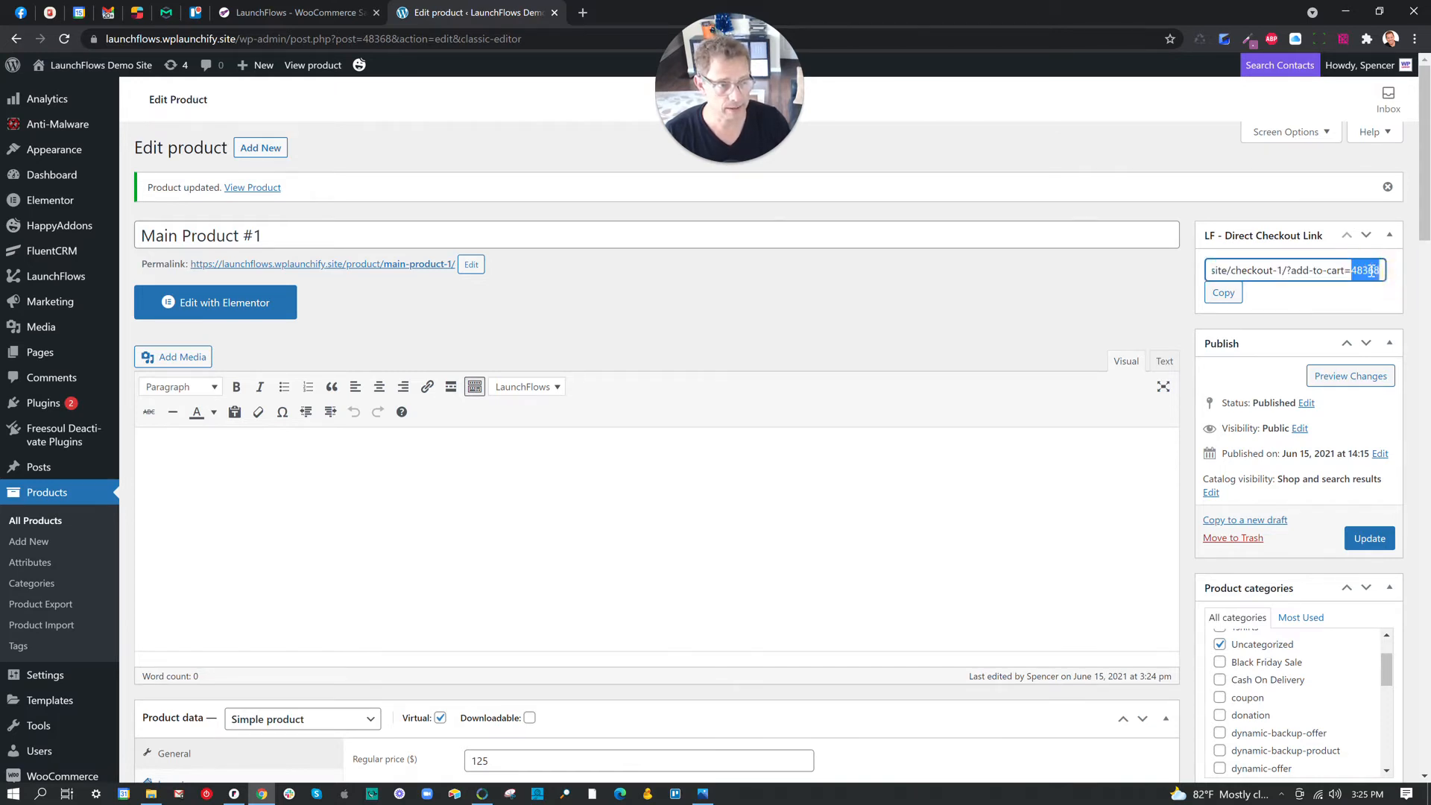
{"action": "right_click", "coordinate": [1374, 278]}
{"action": "left_click", "coordinate": [1308, 327]}
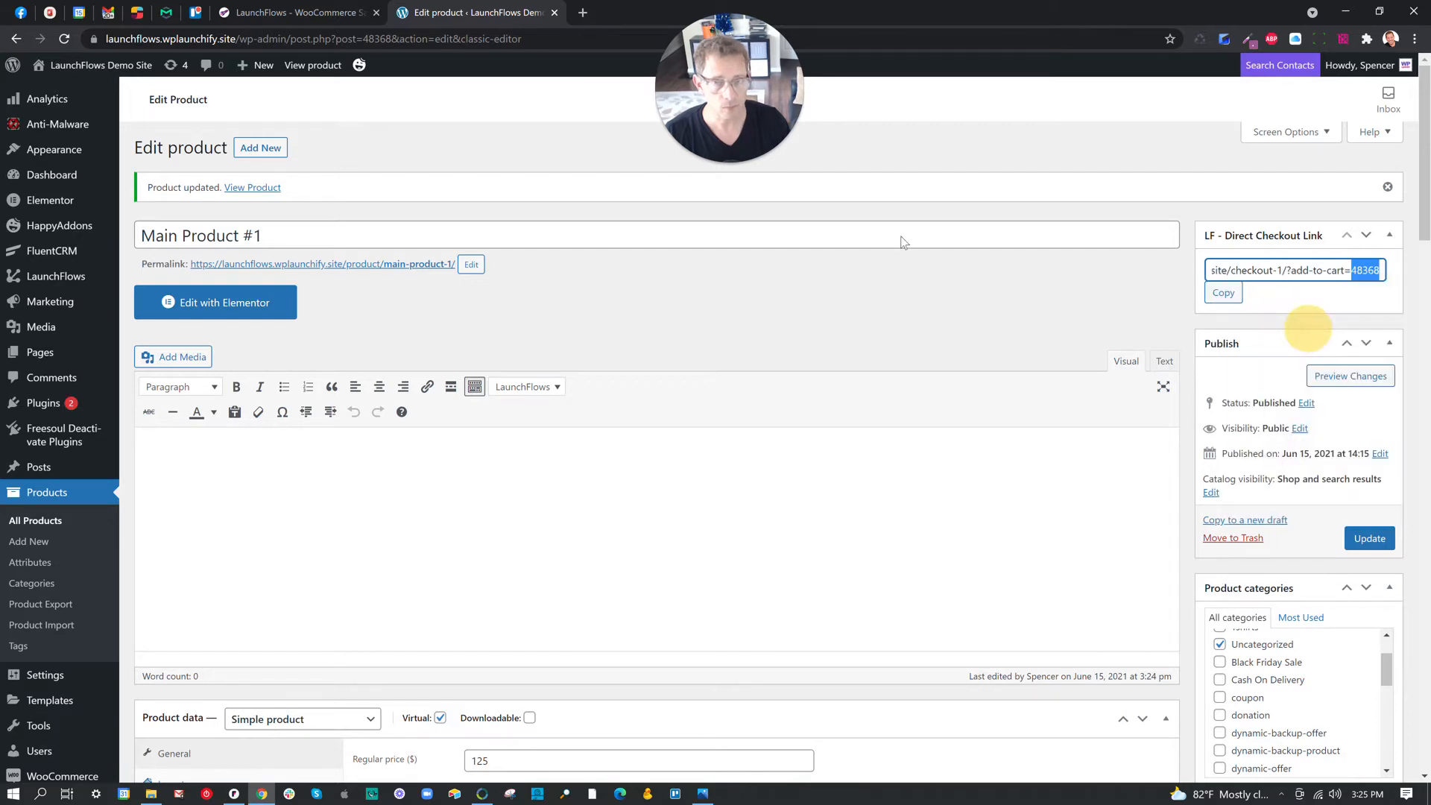
{"action": "left_click", "coordinate": [384, 39]}
{"action": "double_click", "coordinate": [410, 38]}
{"action": "key", "text": "ctrl+c"}
Create a new WordPress page in a separate browser tab and title it "Custom Upsell Page With Product".
{"action": "right_click", "coordinate": [42, 520]}
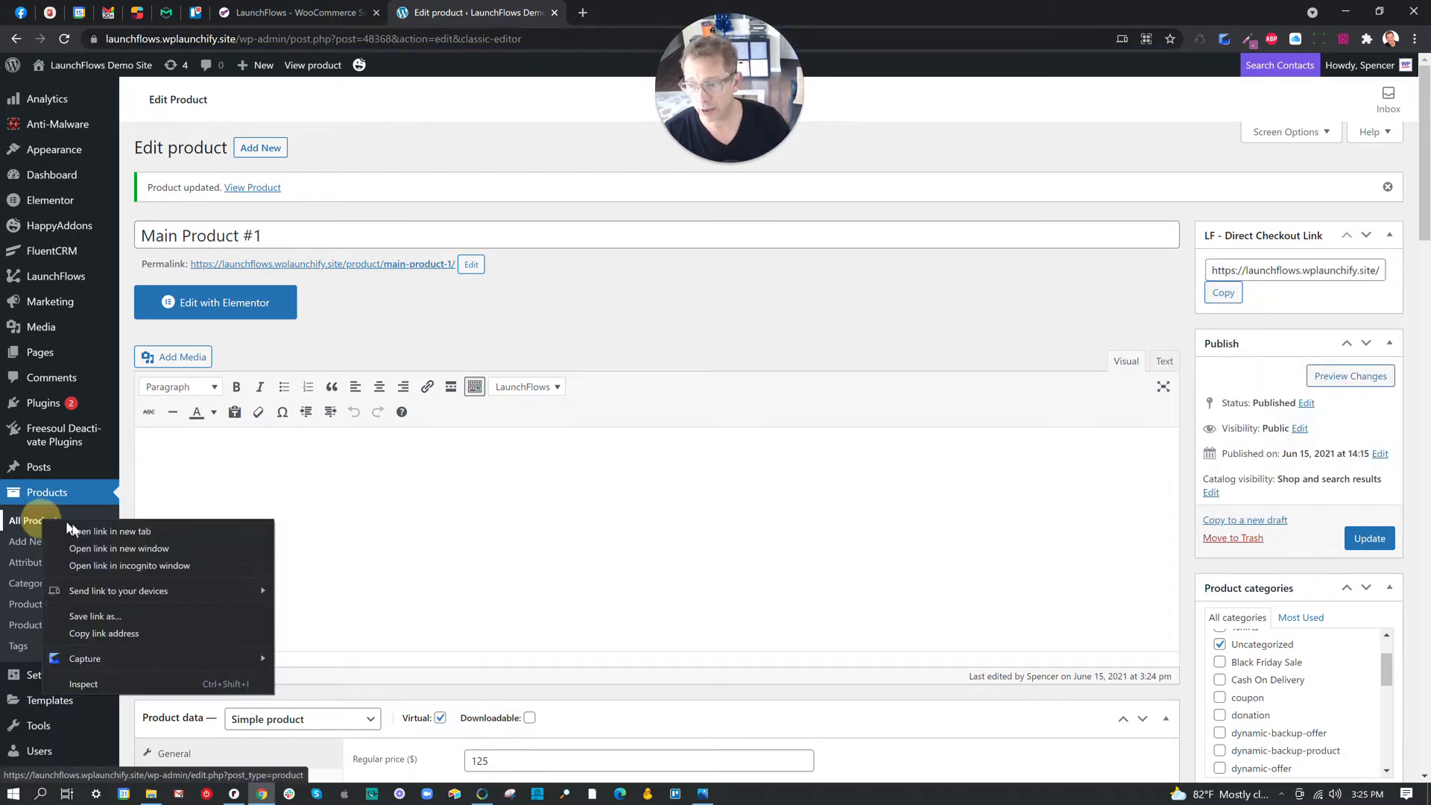
{"action": "left_click", "coordinate": [76, 534]}
{"action": "left_click", "coordinate": [632, 13]}
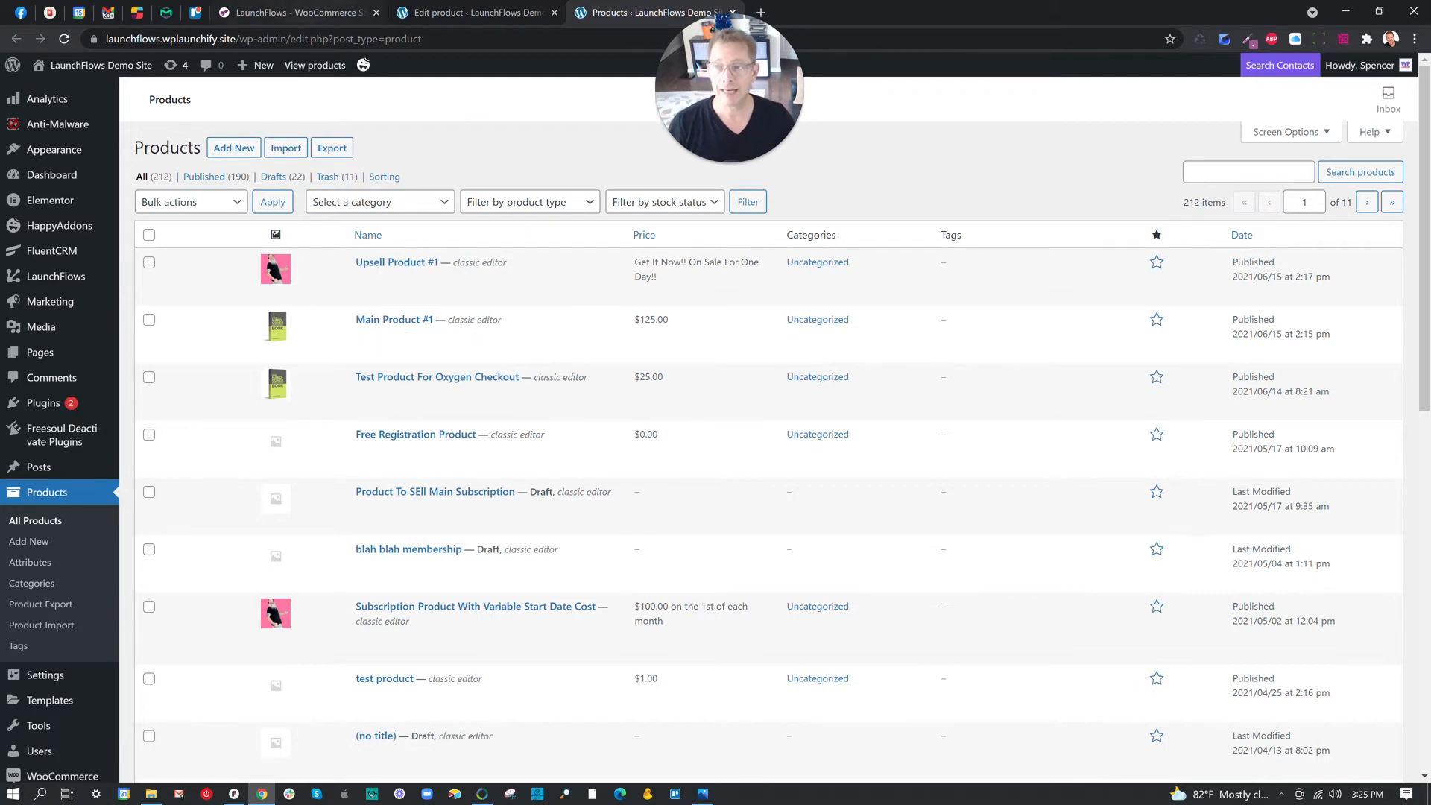
{"action": "mouse_move", "coordinate": [65, 359]}
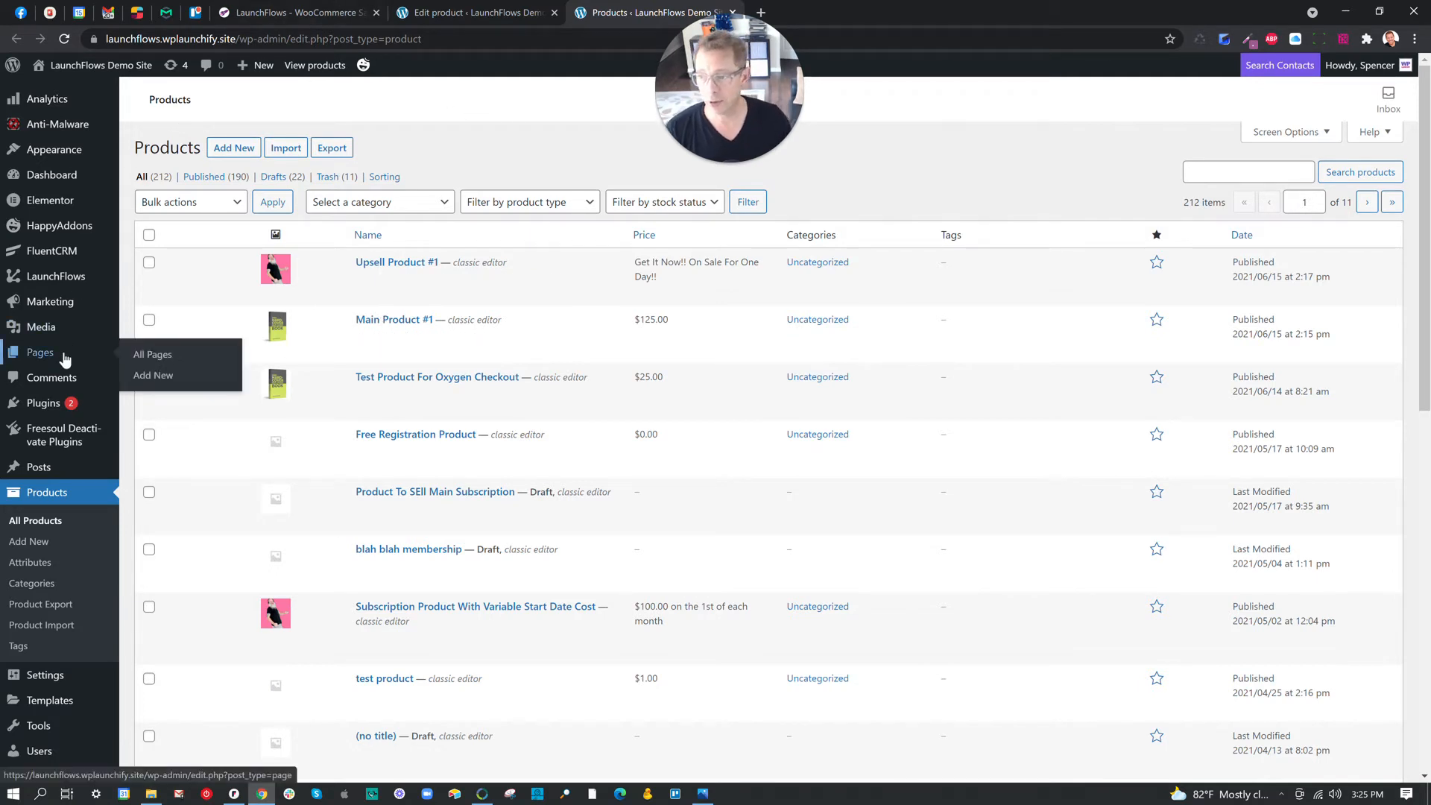
{"action": "left_click", "coordinate": [196, 377]}
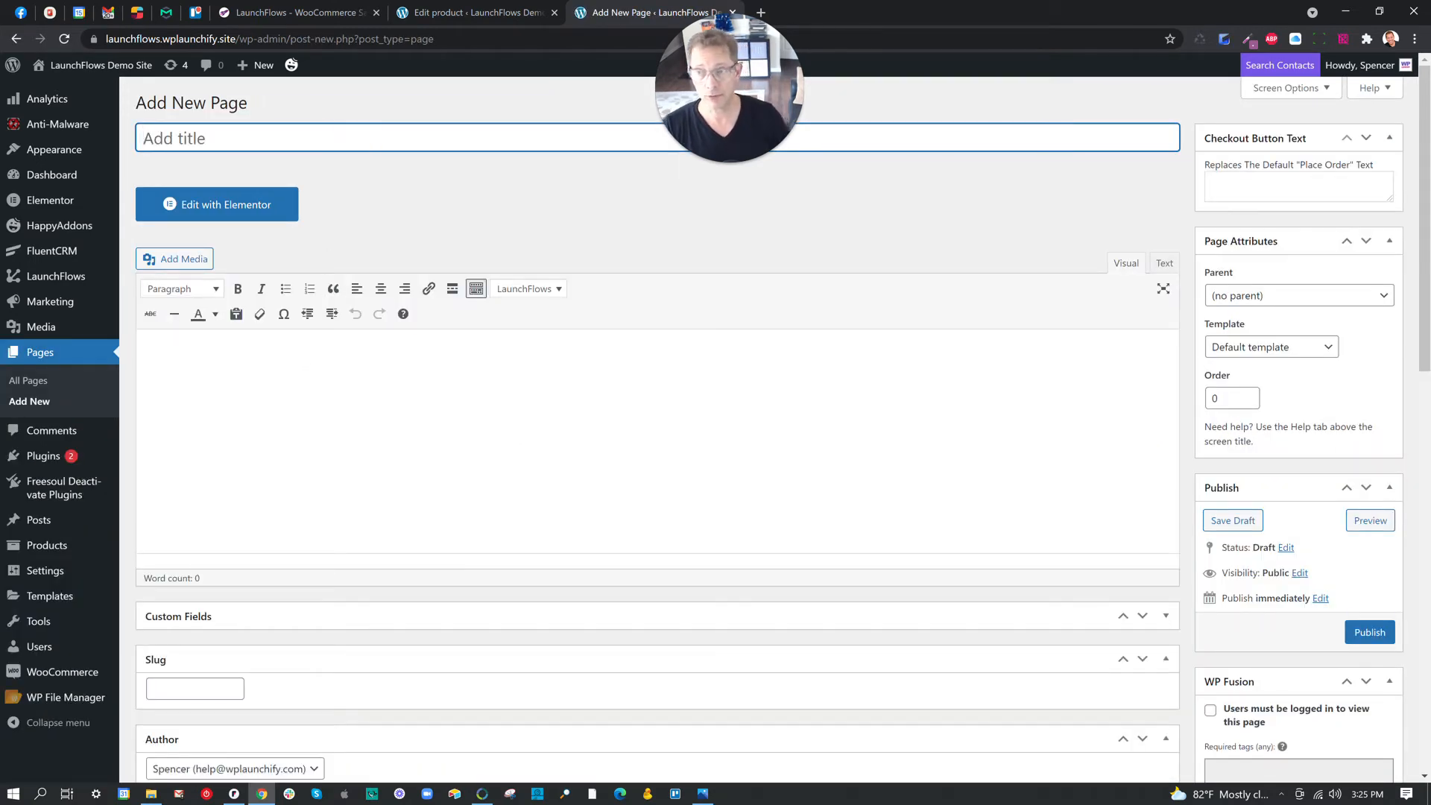
{"action": "type", "text": "Custom Upsell Page With Product"}
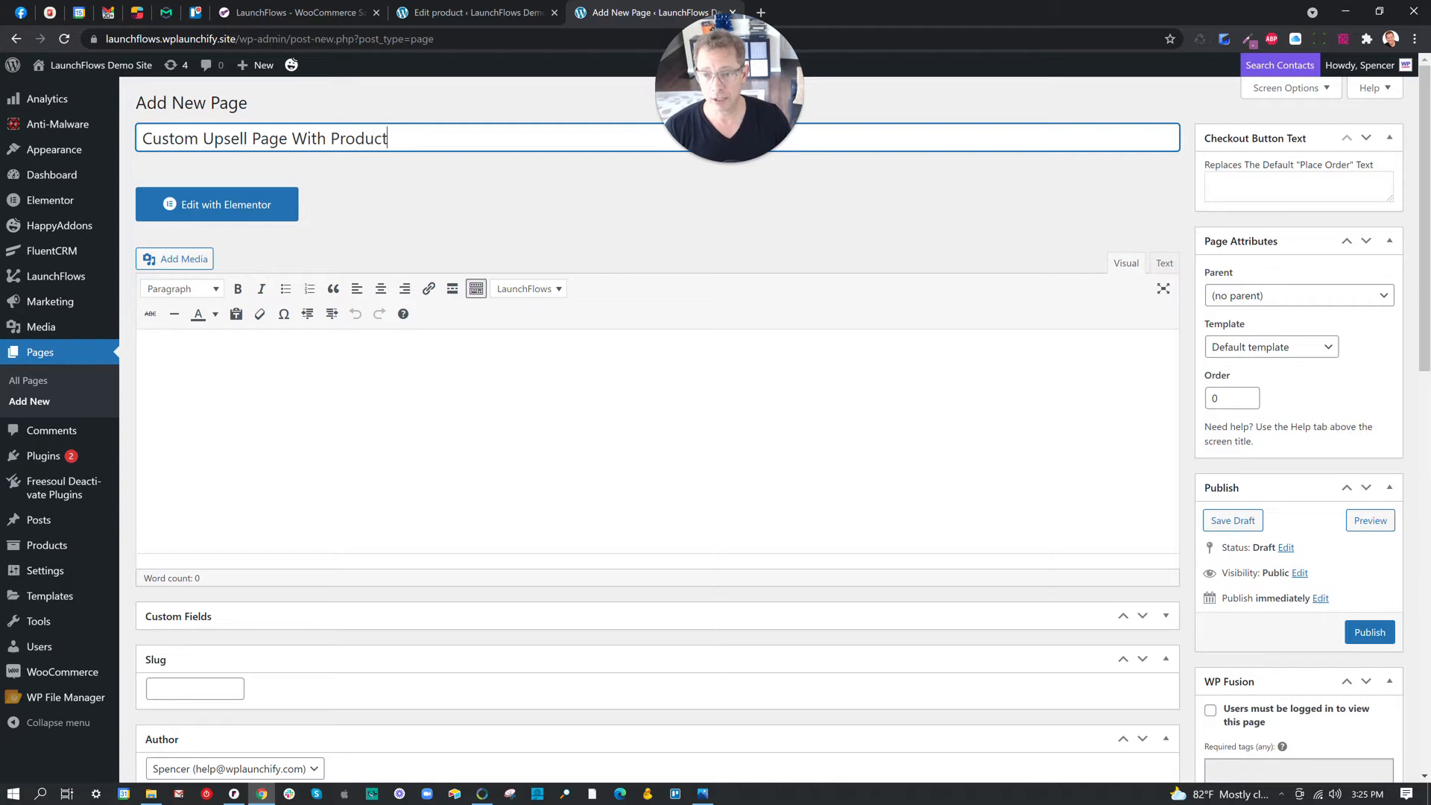
Insert the LaunchFlows [lf-bump] shortcode into the page content with the product value 48368.
{"action": "left_click", "coordinate": [525, 289]}
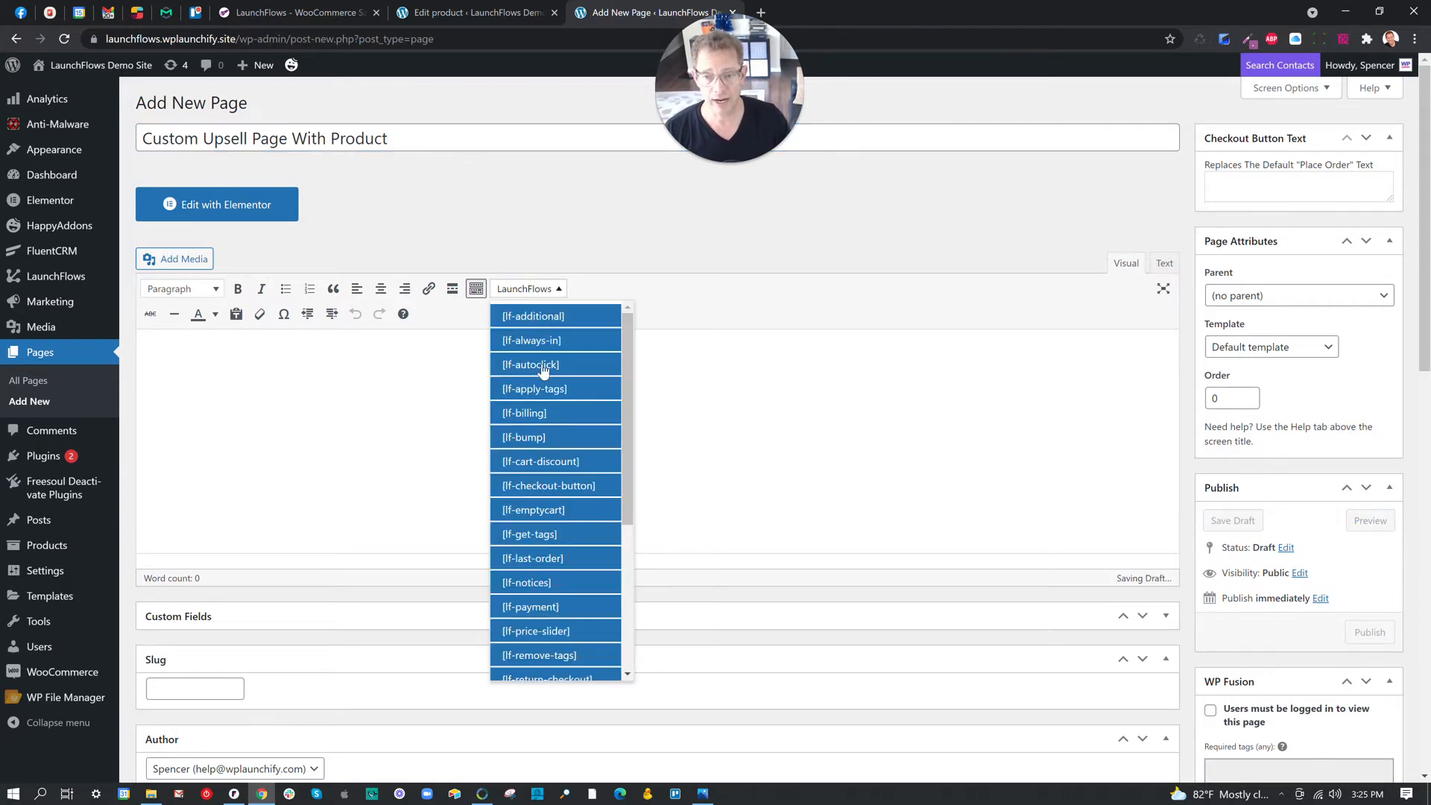
{"action": "left_click", "coordinate": [543, 437]}
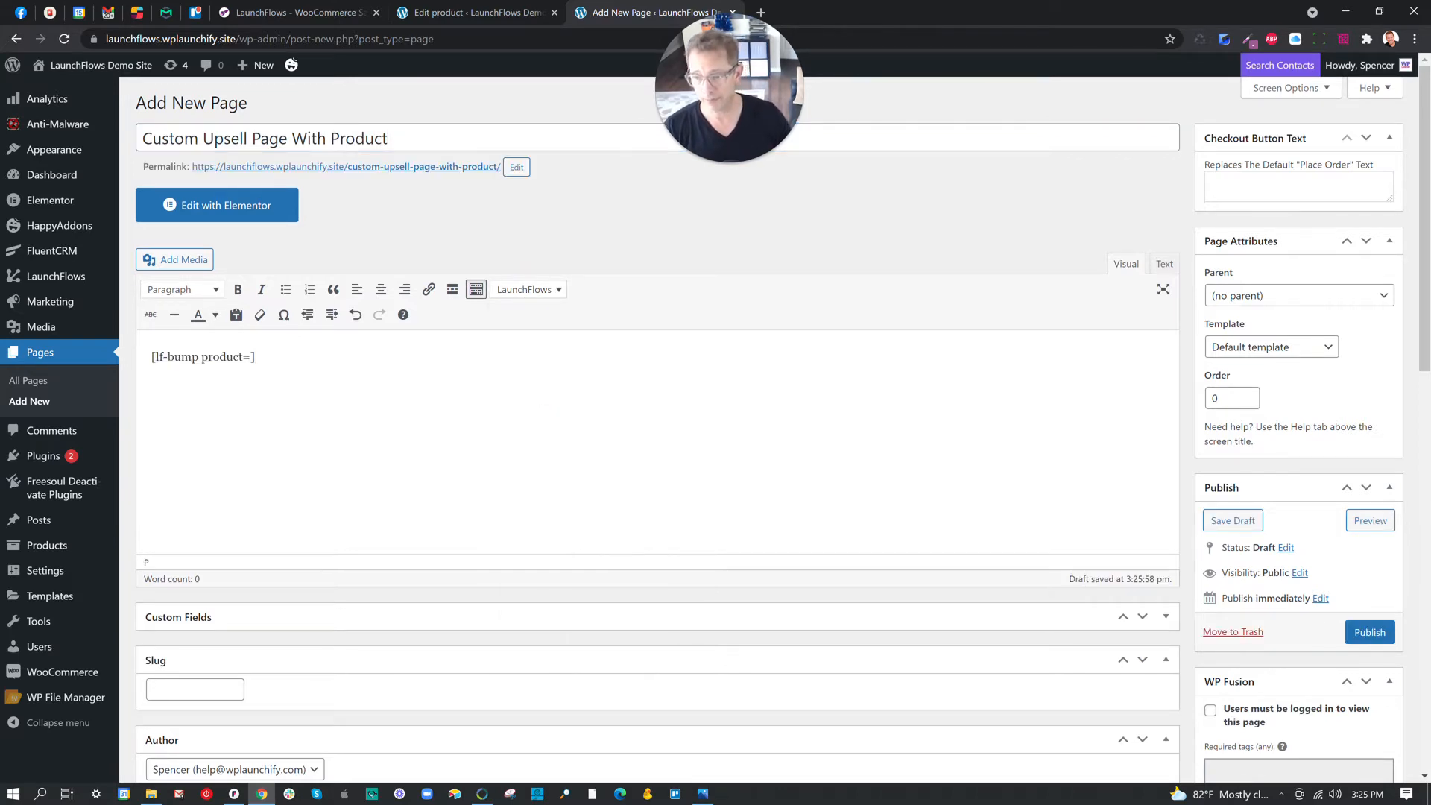
{"action": "key", "text": "ctrl+v"}
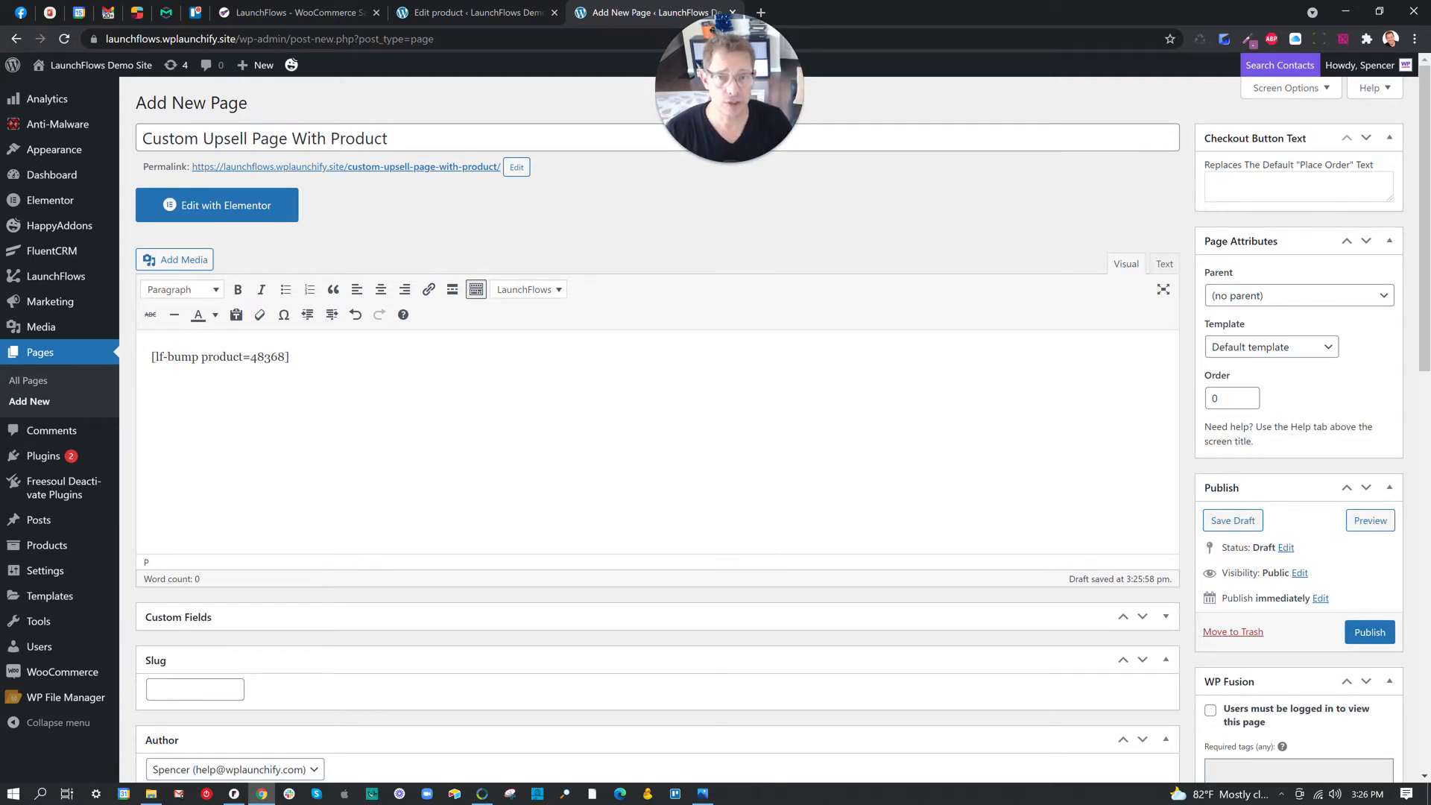
Publish the page with the LaunchFlows Full Width template and the checkout button text "Buy It Now!!!".
{"action": "left_click", "coordinate": [1282, 348]}
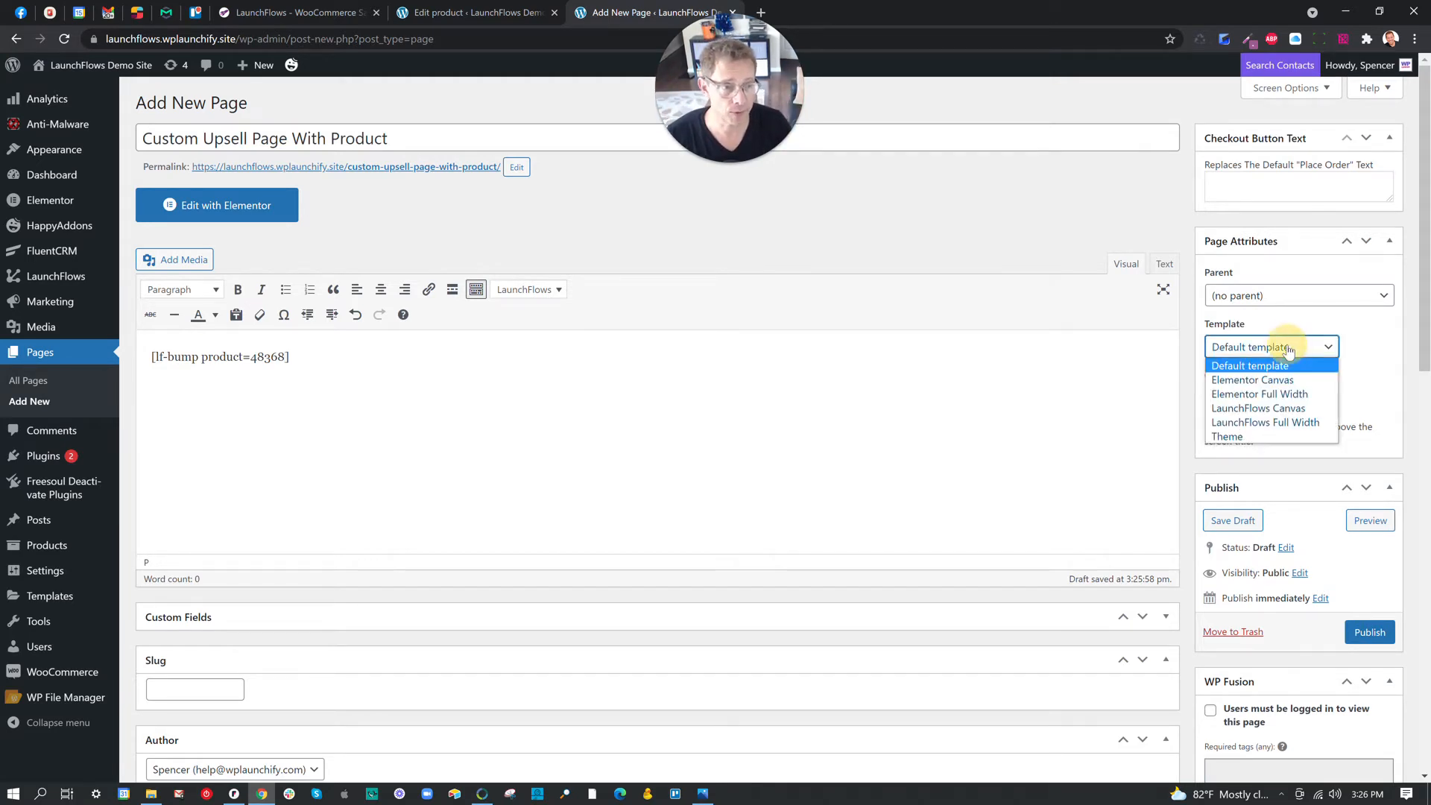
{"action": "left_click", "coordinate": [1300, 423]}
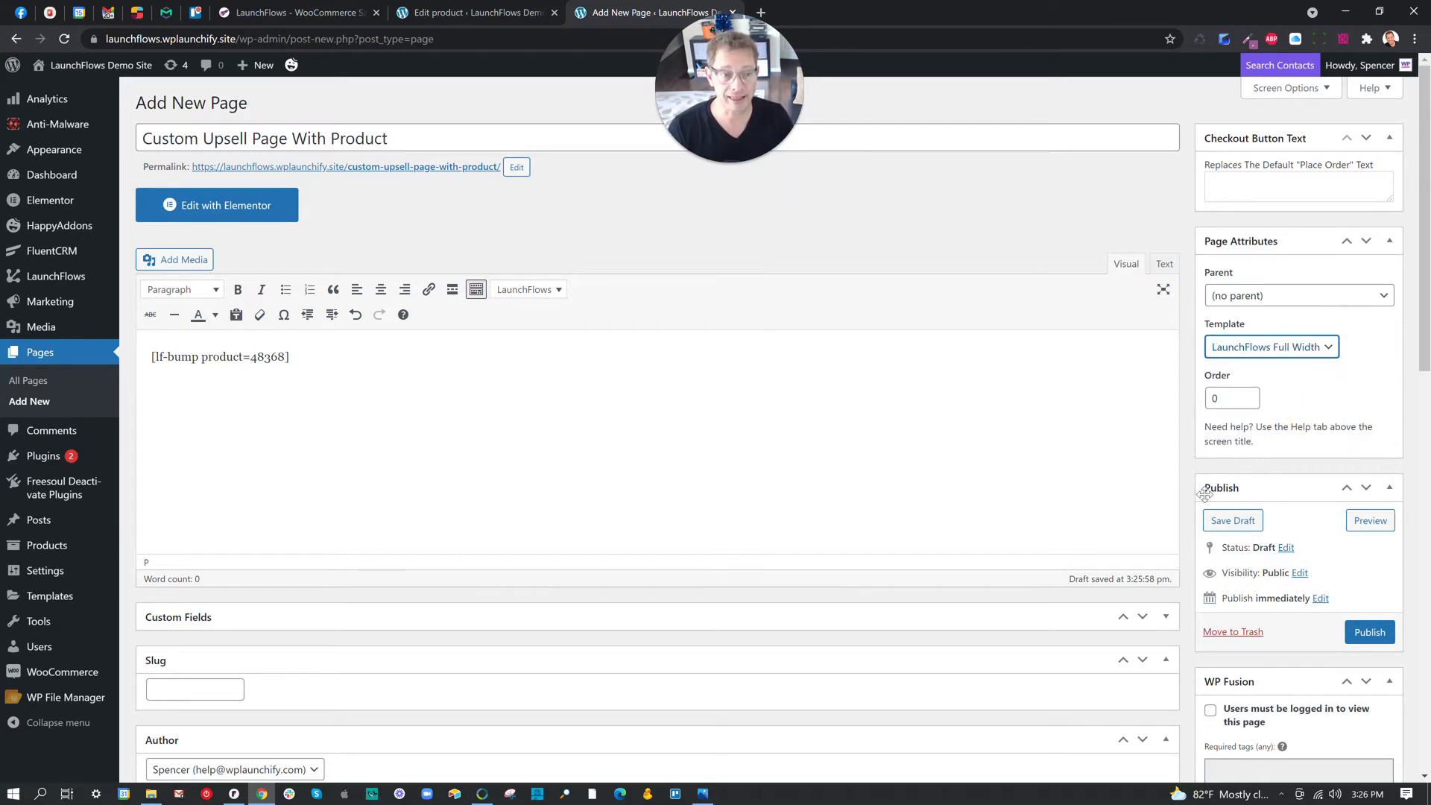
{"action": "left_click_drag", "start_coordinate": [1210, 170], "coordinate": [1312, 179]}
{"action": "left_click", "coordinate": [1305, 179]}
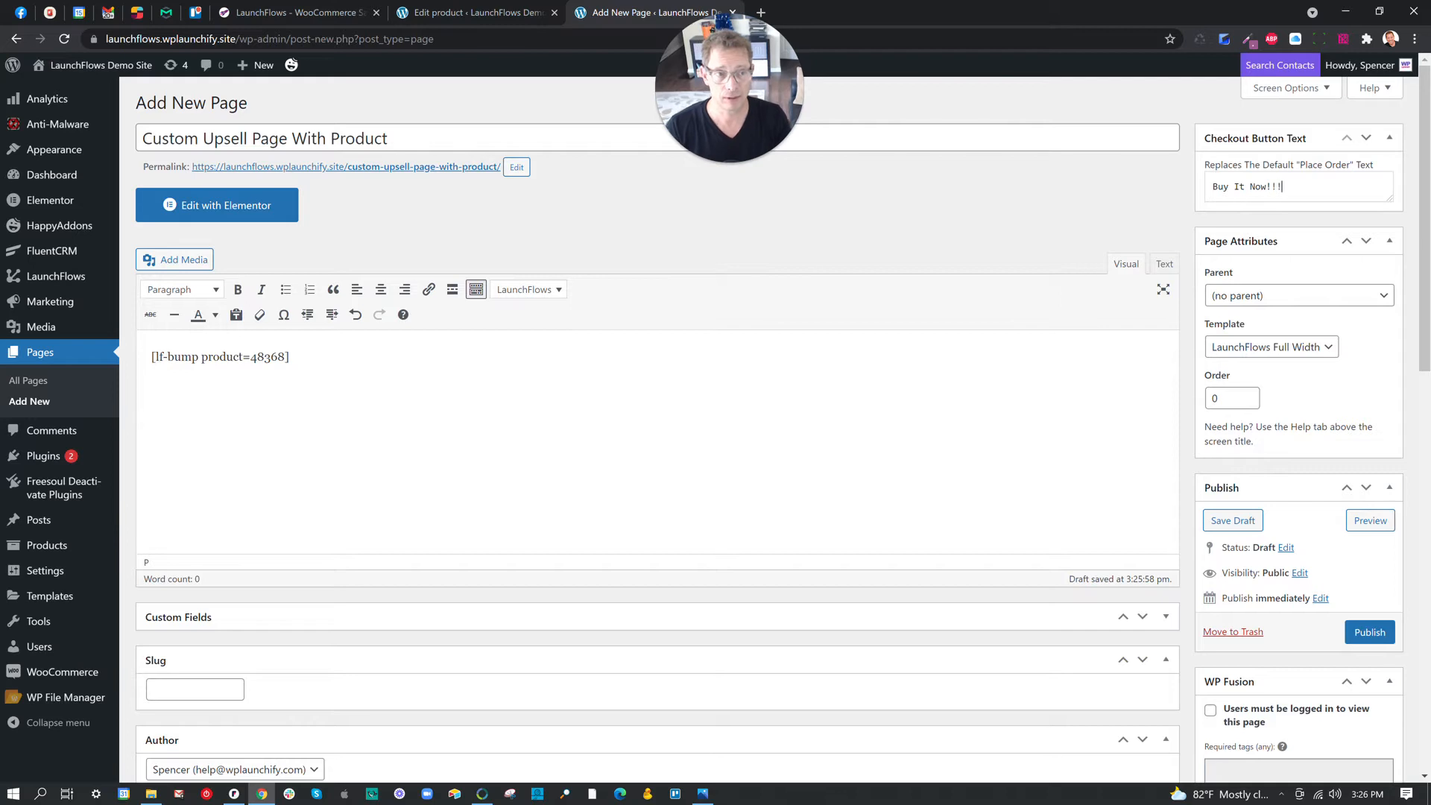
{"action": "left_click", "coordinate": [1369, 637]}
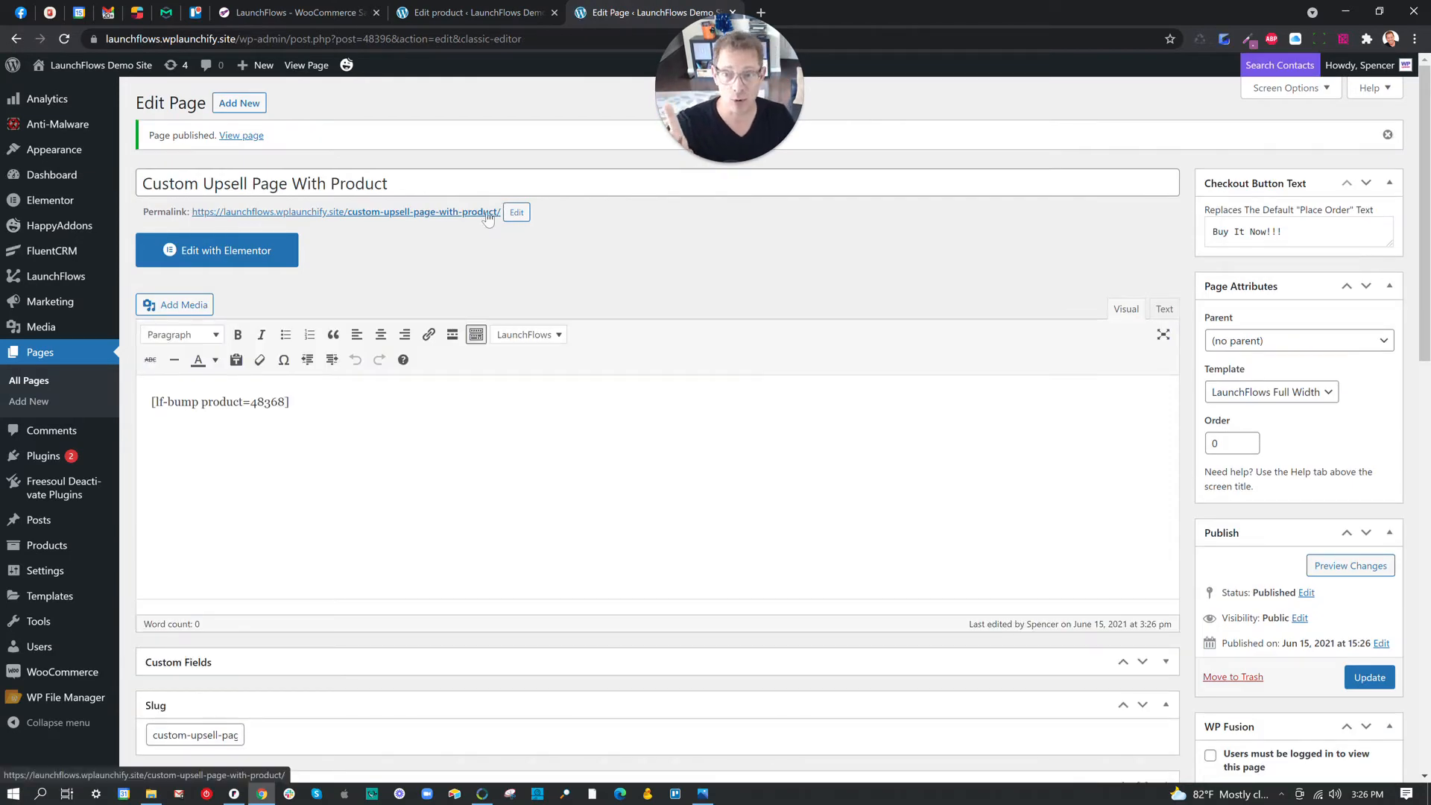
Open the published upsell page in a new browser tab and select the Main Product #1 offer on it.
{"action": "right_click", "coordinate": [488, 214]}
{"action": "left_click", "coordinate": [522, 220]}
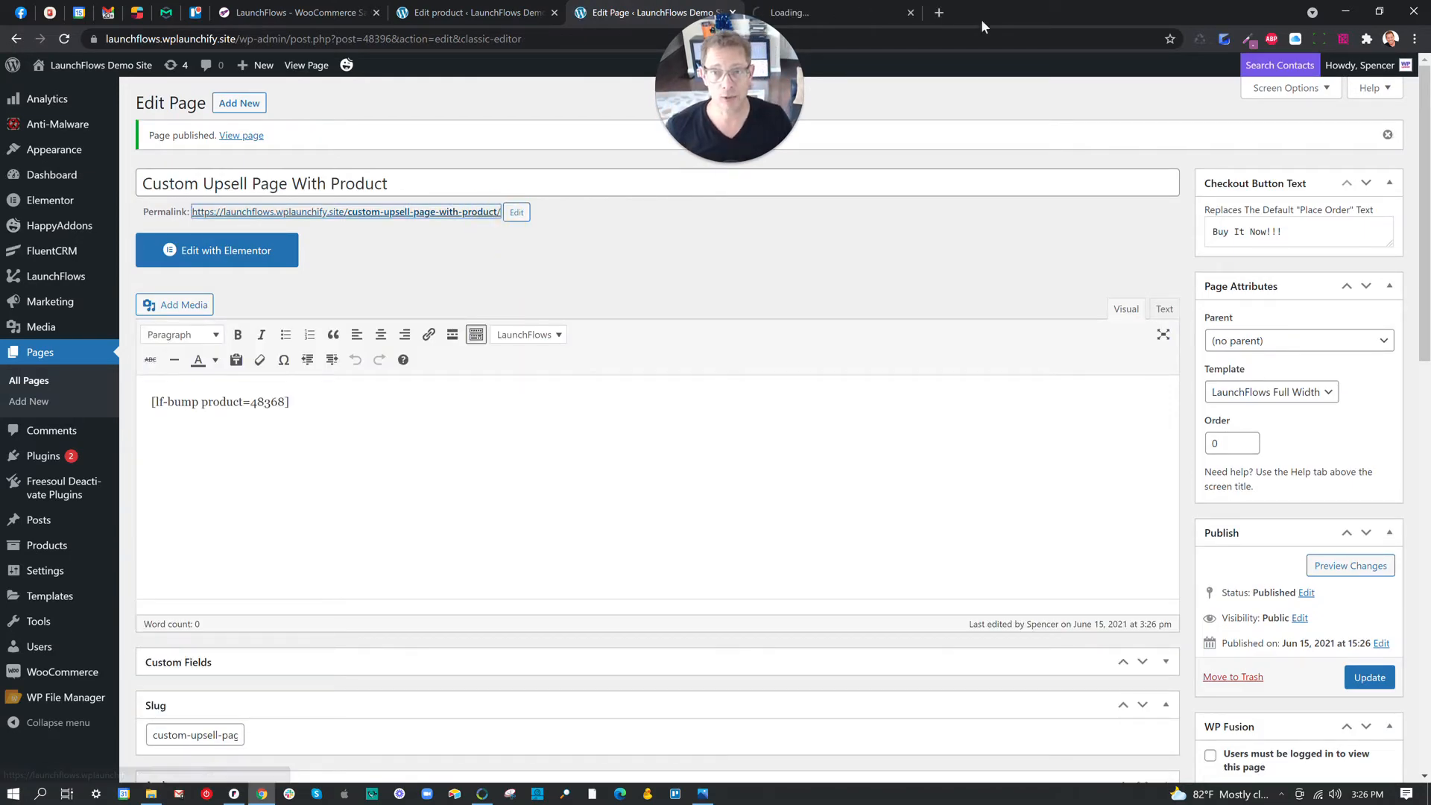
{"action": "left_click", "coordinate": [852, 9]}
{"action": "left_click_drag", "start_coordinate": [407, 39], "coordinate": [278, 41]}
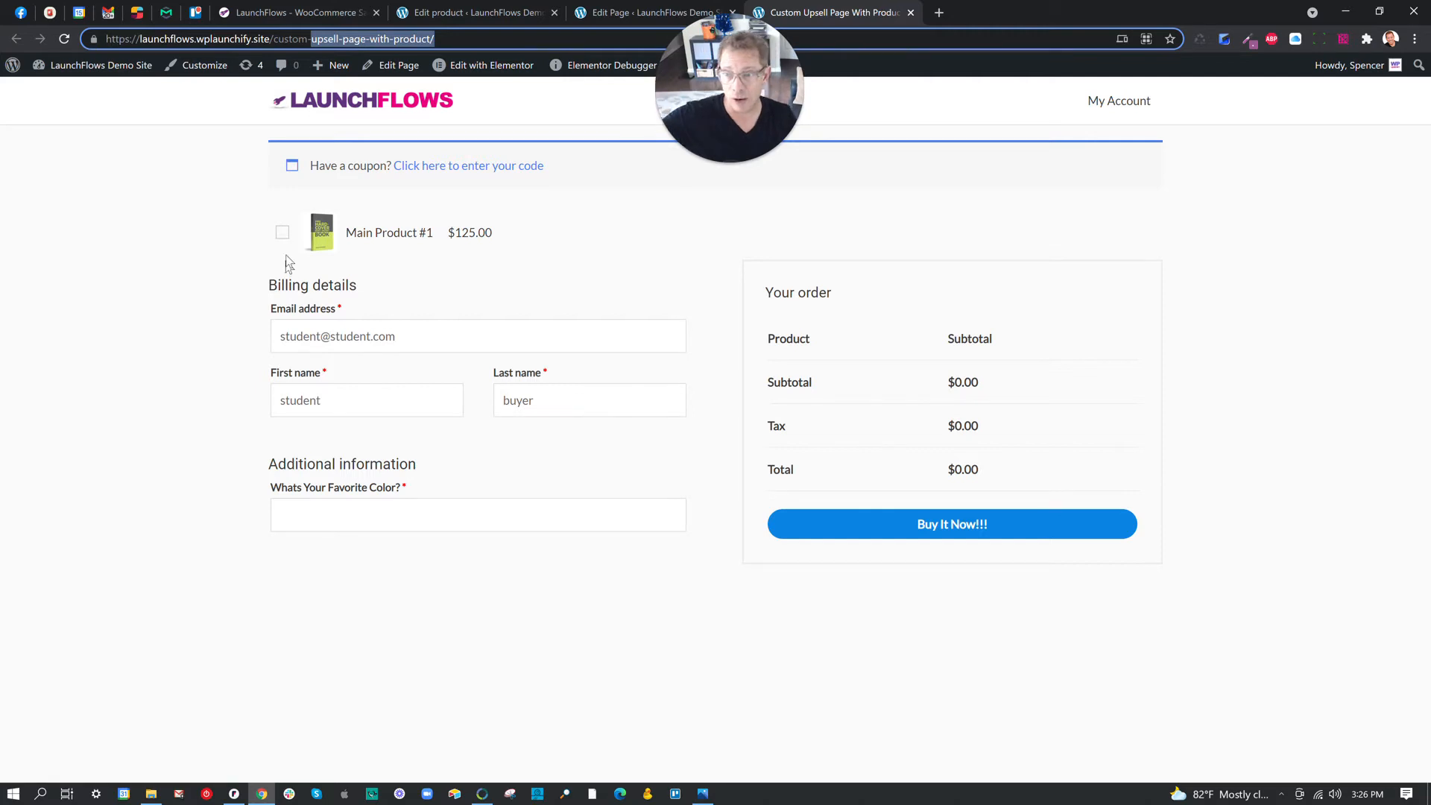
{"action": "left_click", "coordinate": [282, 232]}
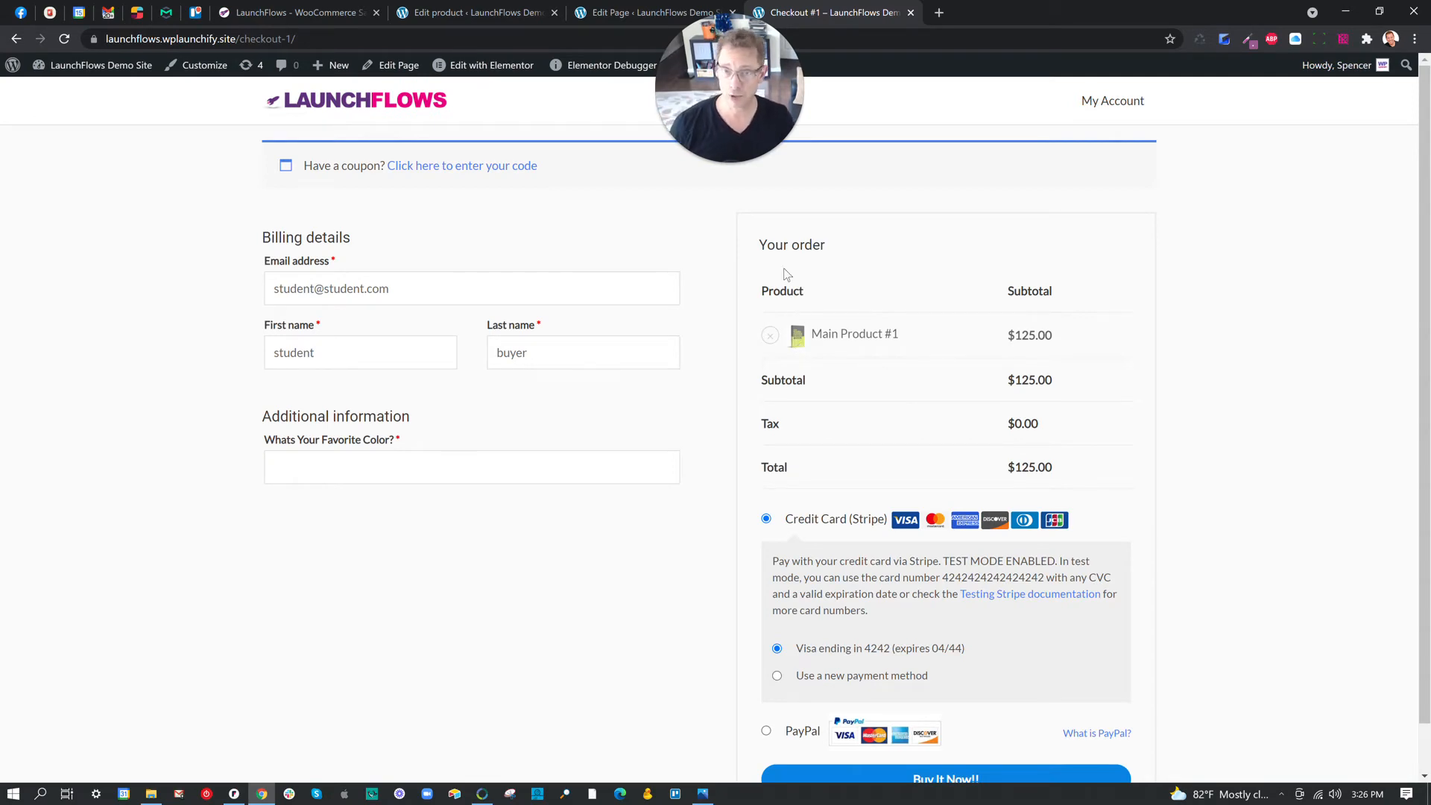
Go from the Main Product #1 edit page to the product list and add a new product titled "Variable Product".
{"action": "left_click", "coordinate": [473, 14]}
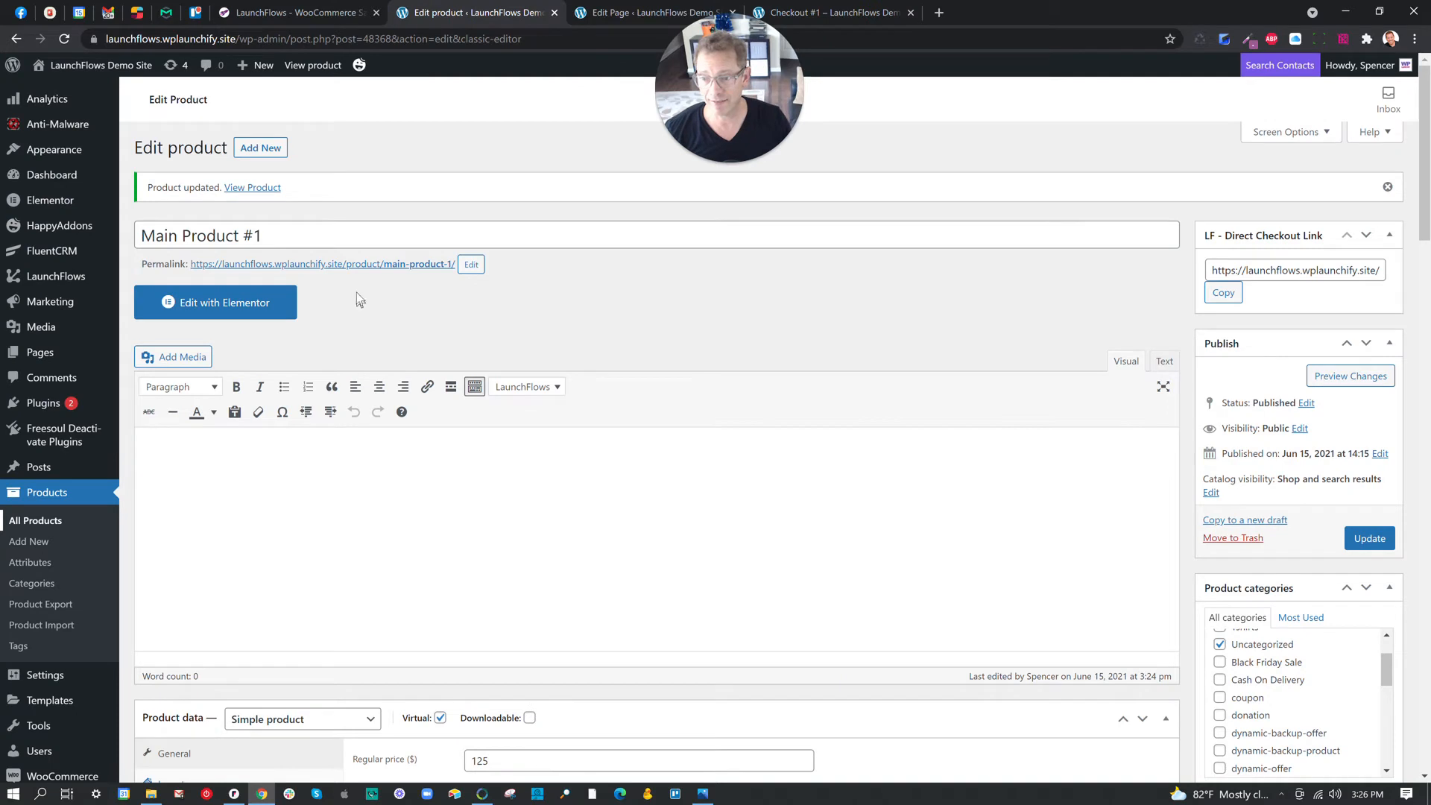
{"action": "left_click", "coordinate": [48, 521]}
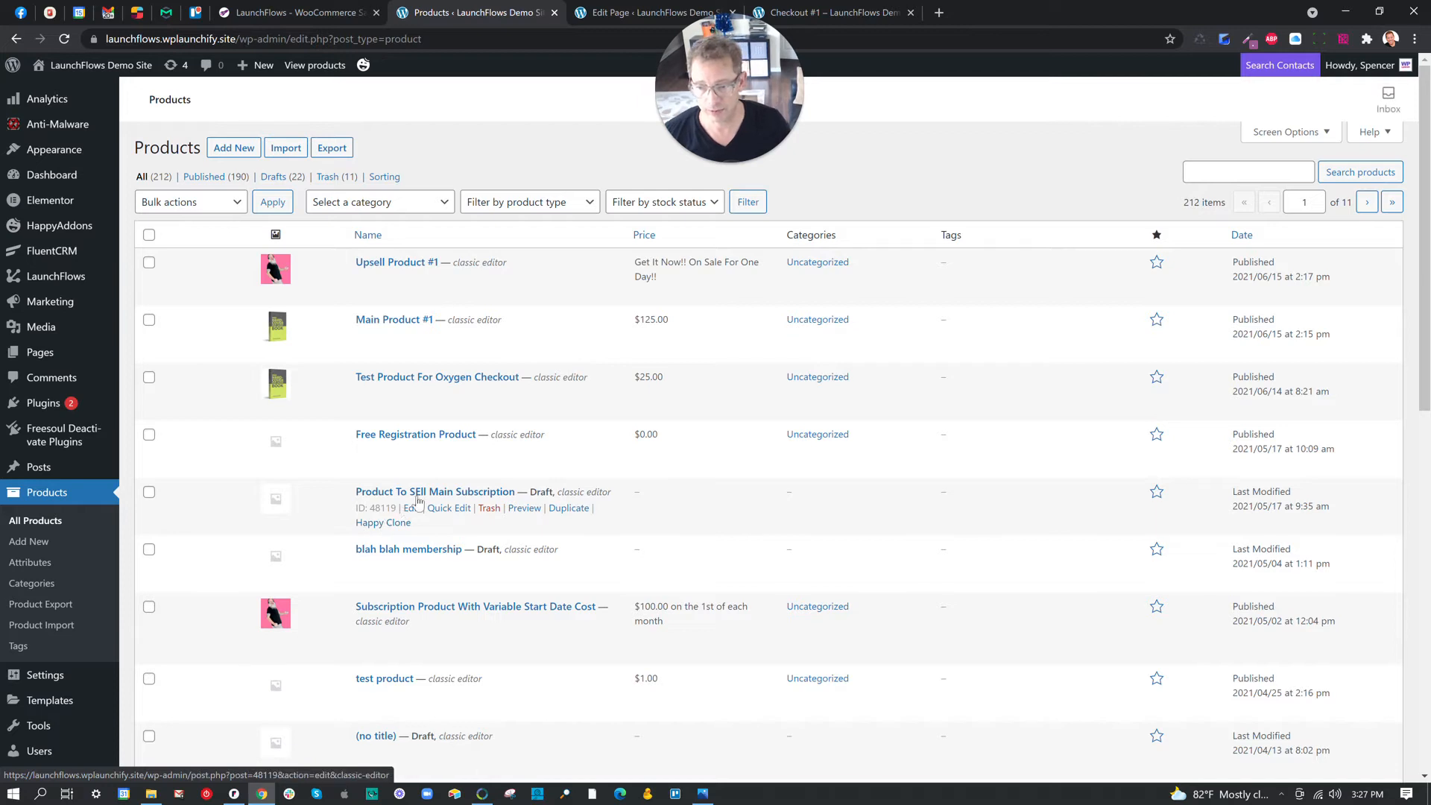
{"action": "scroll", "coordinate": [419, 500], "scroll_direction": "down", "scroll_amount": 9}
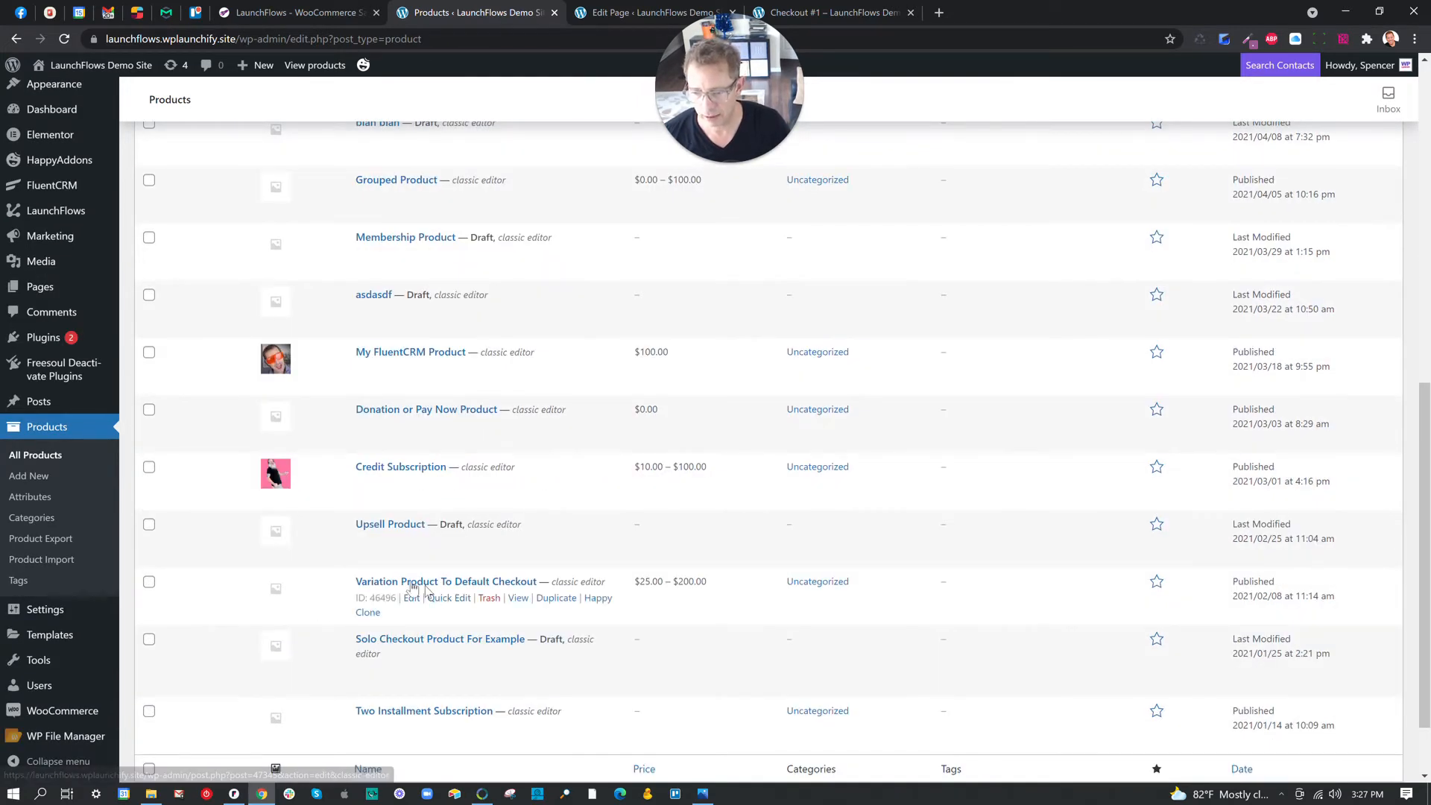
{"action": "scroll", "coordinate": [406, 587], "scroll_direction": "down", "scroll_amount": 2}
{"action": "scroll", "coordinate": [417, 581], "scroll_direction": "up", "scroll_amount": 10}
{"action": "left_click", "coordinate": [232, 148]}
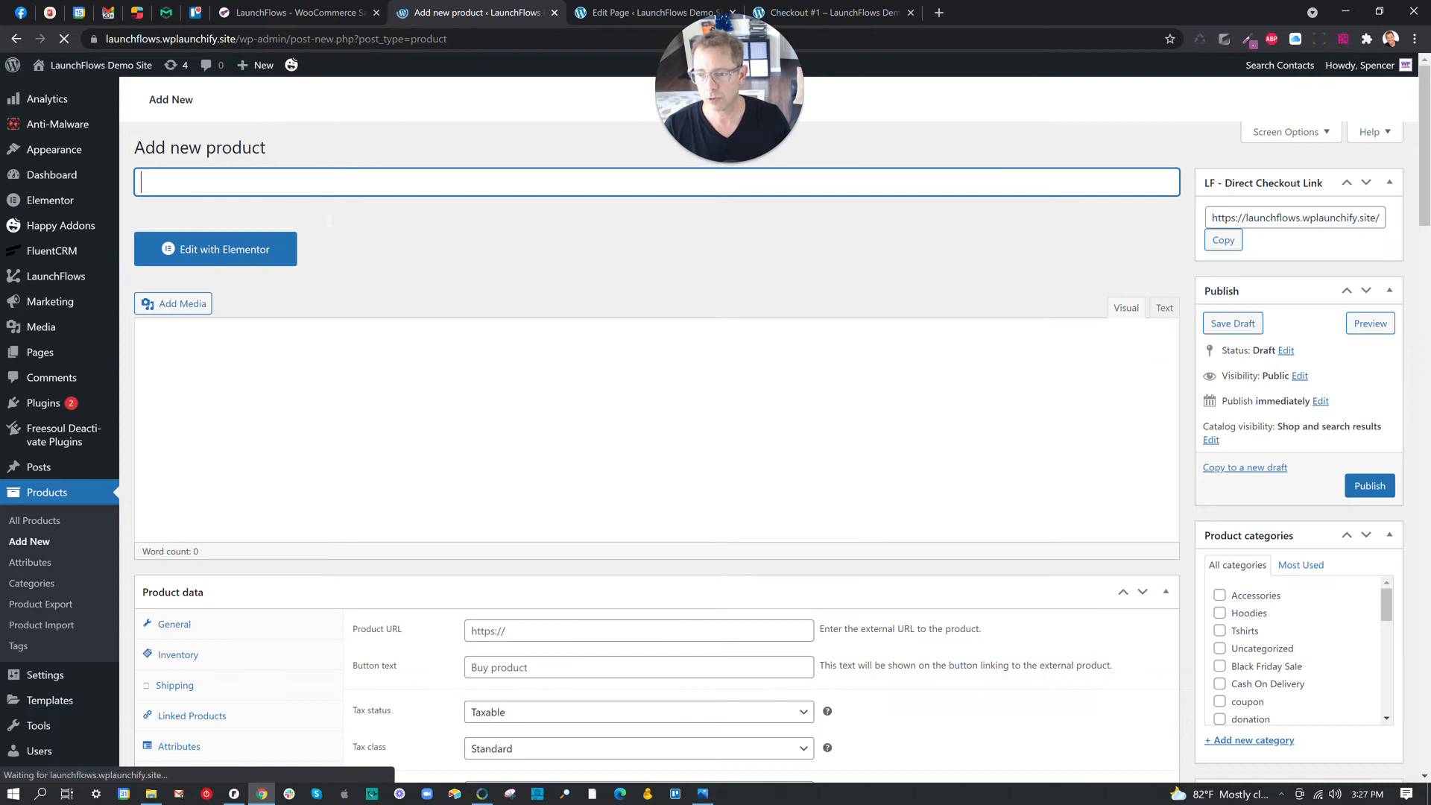
{"action": "type", "text": "Variable Product"}
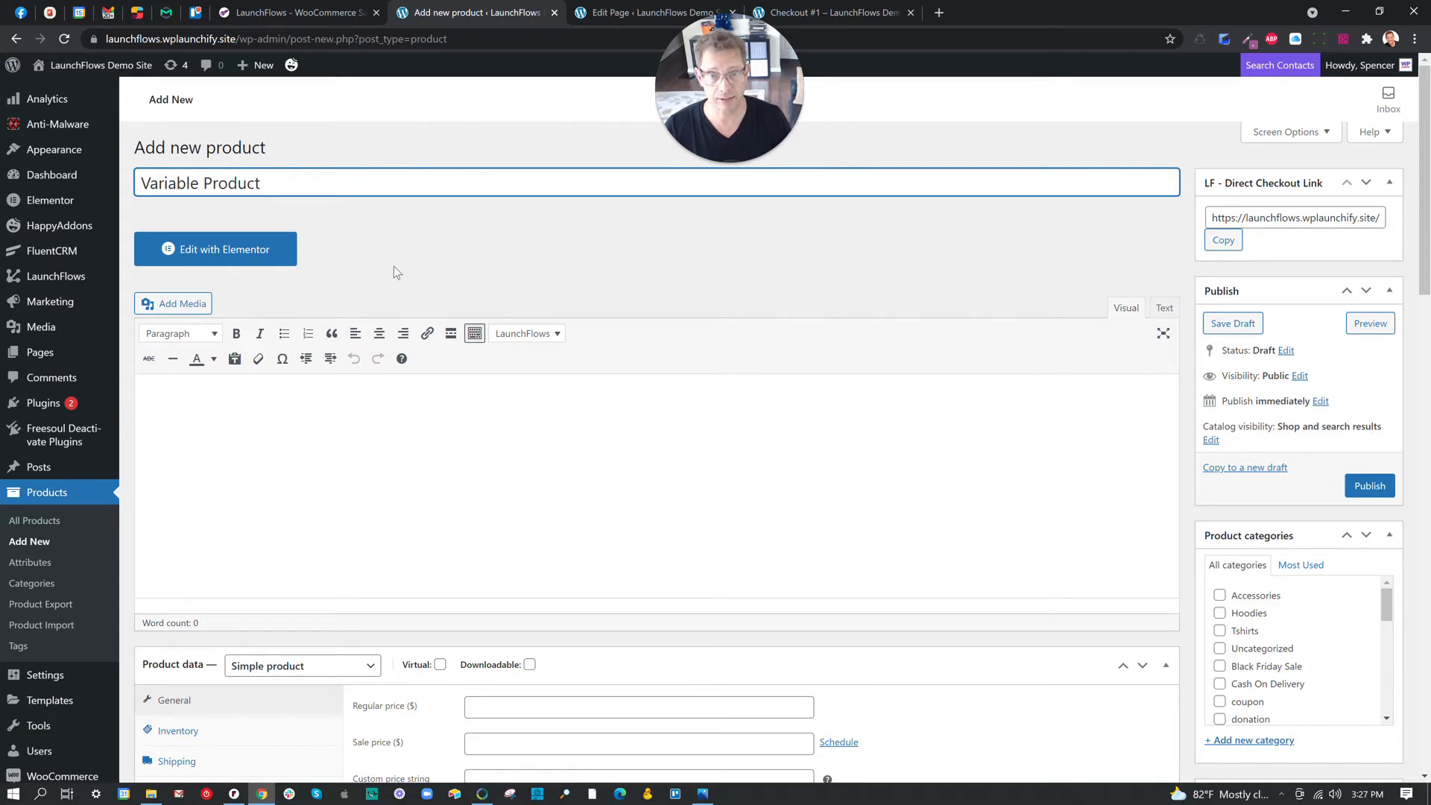
Mark the new product as virtual in its product data.
{"action": "scroll", "coordinate": [408, 357], "scroll_direction": "down", "scroll_amount": 3}
{"action": "left_click", "coordinate": [299, 442]}
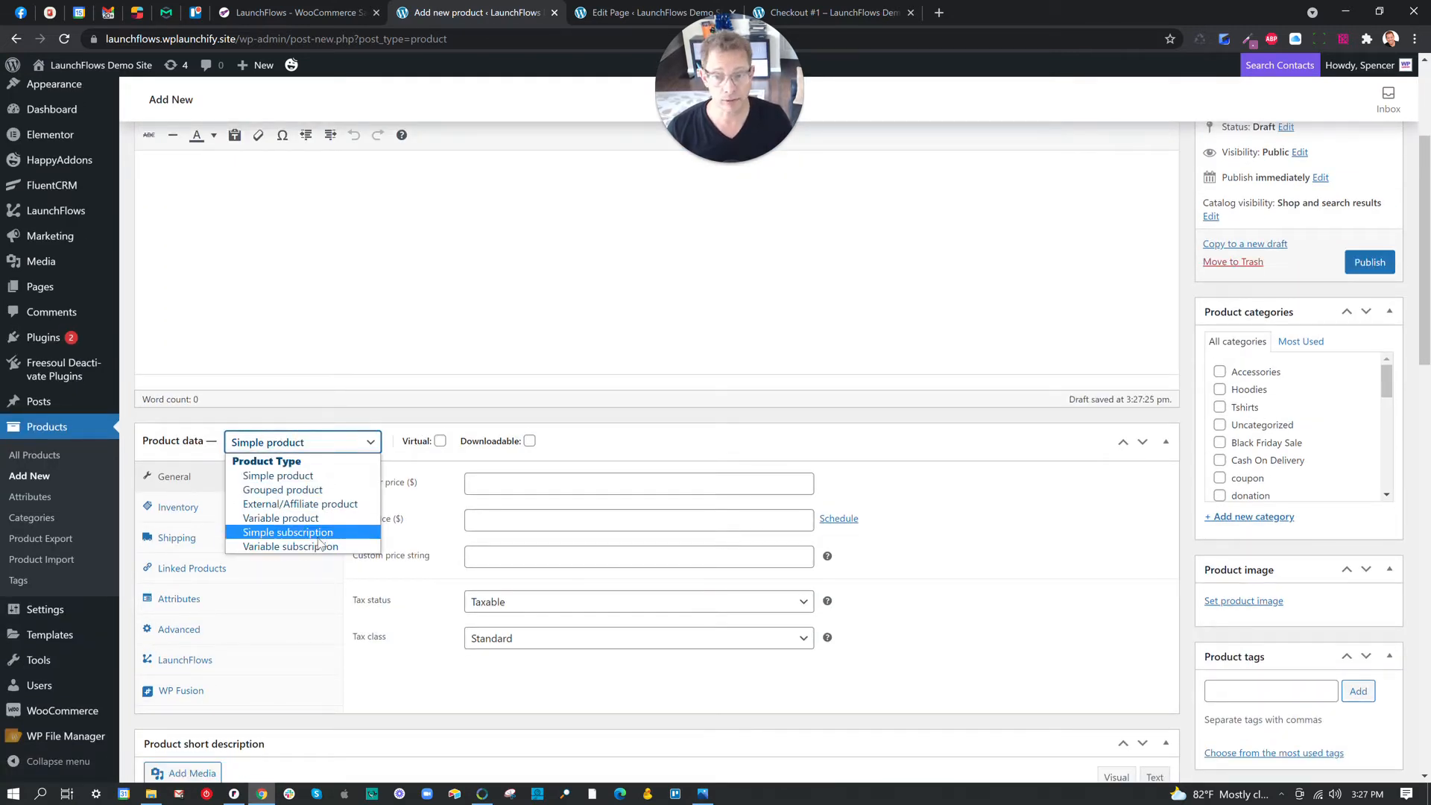
{"action": "left_click", "coordinate": [432, 447]}
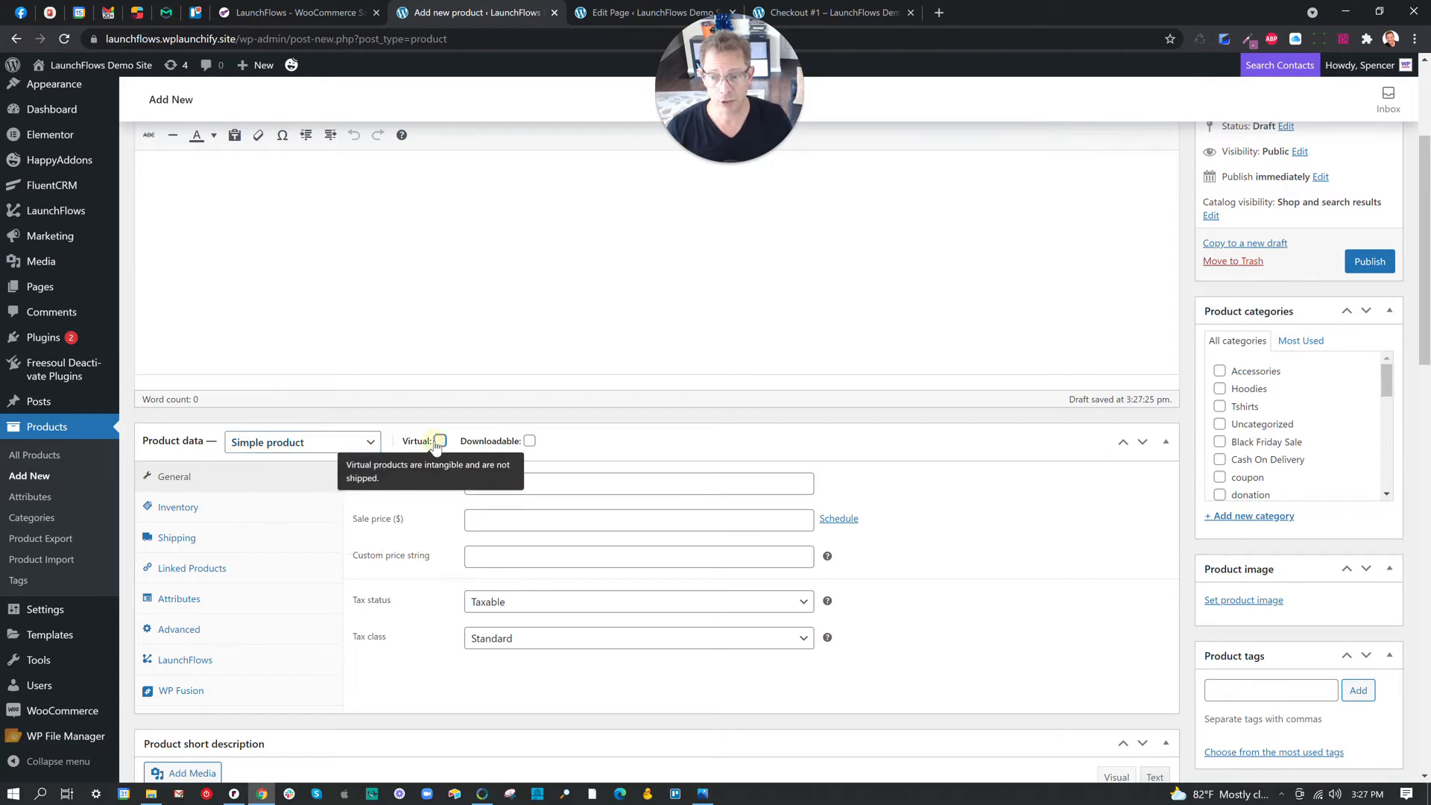
{"action": "left_click", "coordinate": [440, 441]}
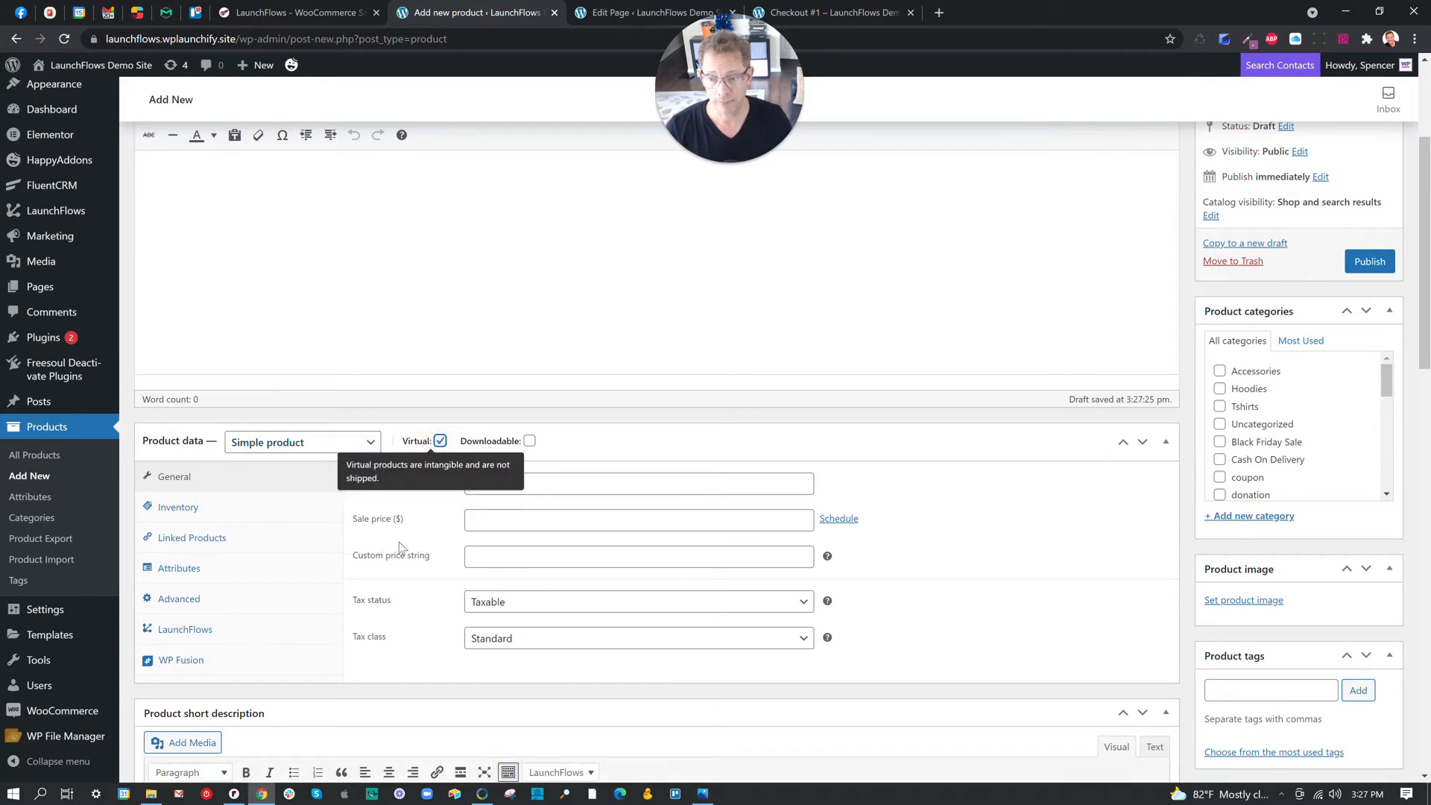
Add and save a custom product attribute named Size with the values Small | Medium | Large.
{"action": "left_click", "coordinate": [203, 569]}
{"action": "left_click", "coordinate": [514, 481]}
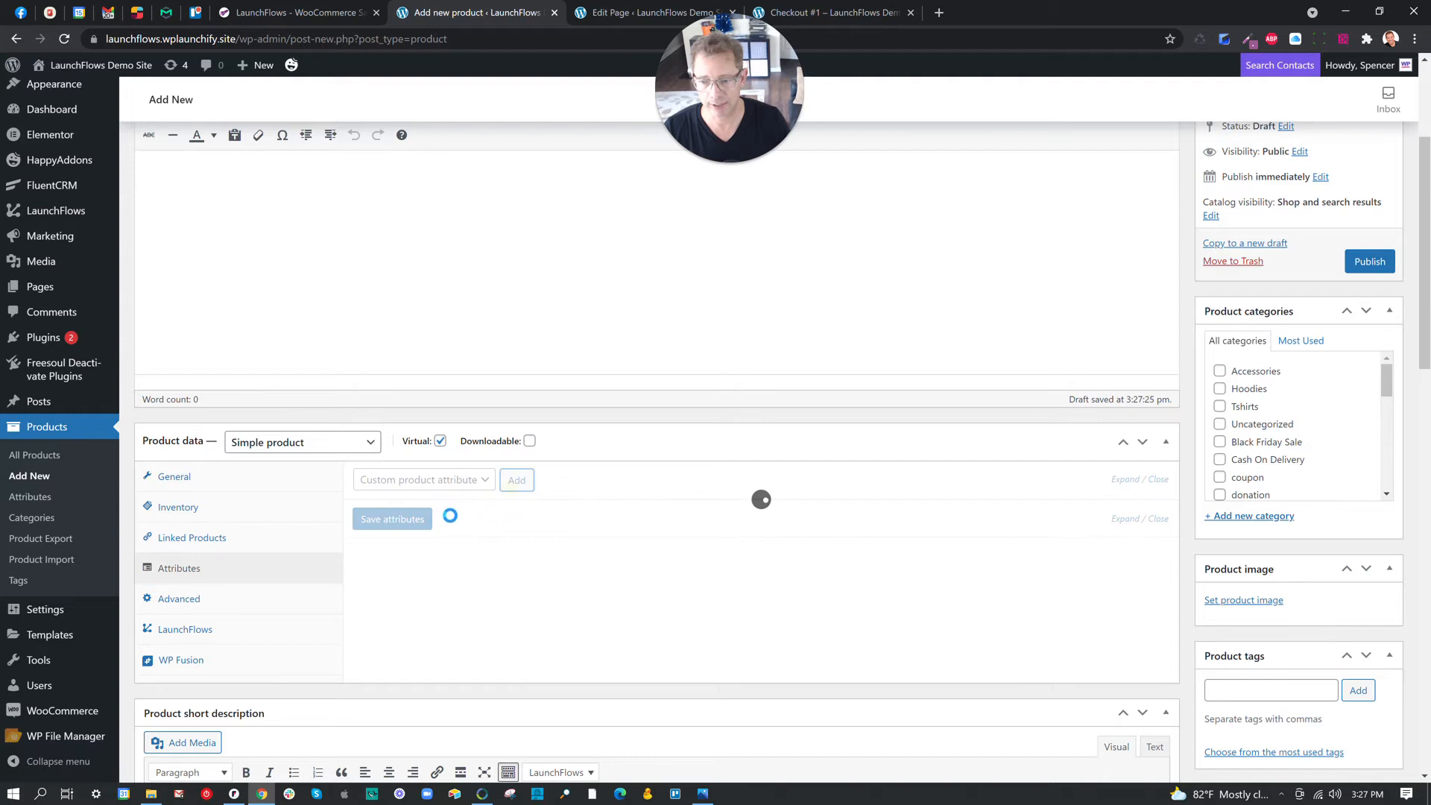
{"action": "left_click", "coordinate": [428, 571]}
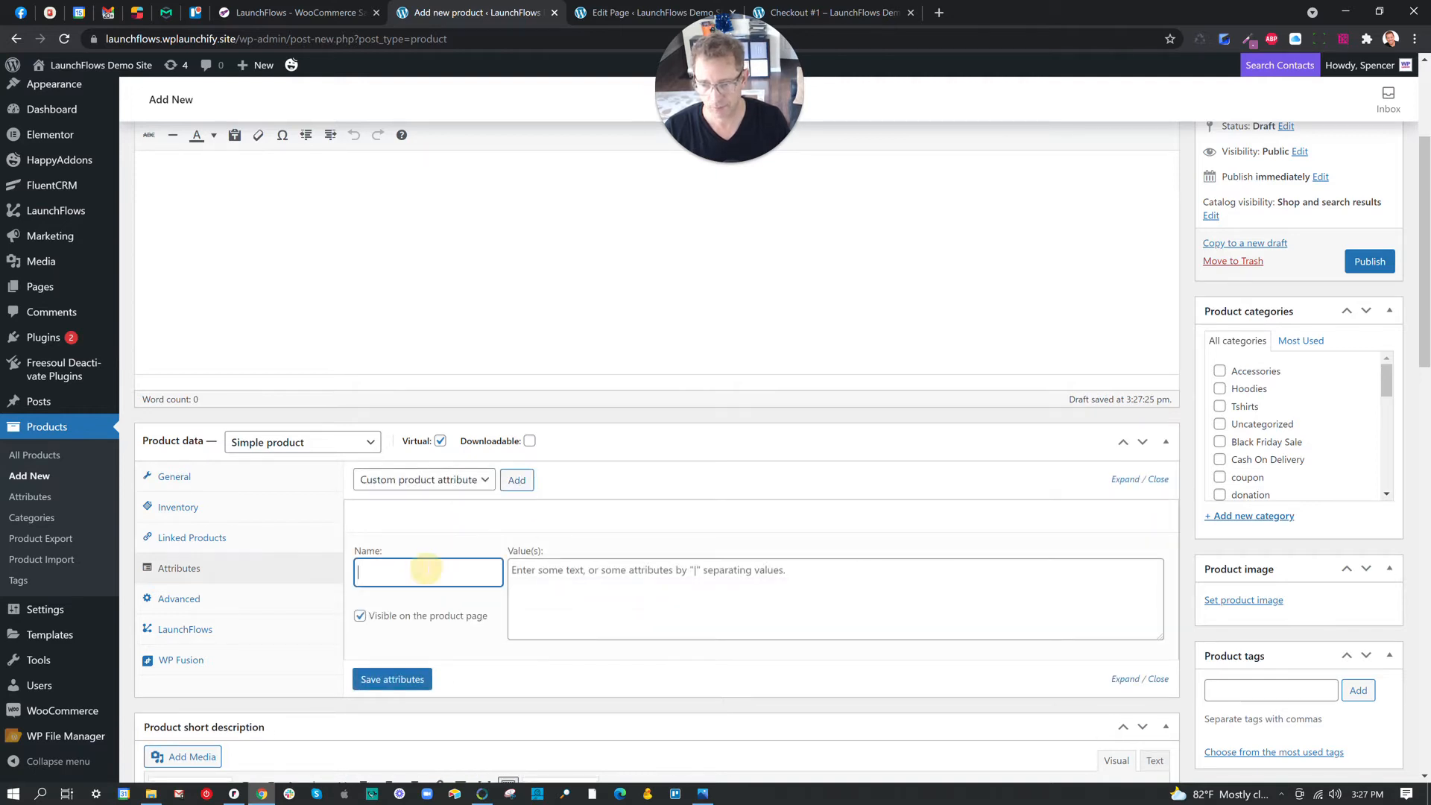
{"action": "type", "text": "Size"}
{"action": "key", "text": "Tab"}
{"action": "type", "text": "S"}
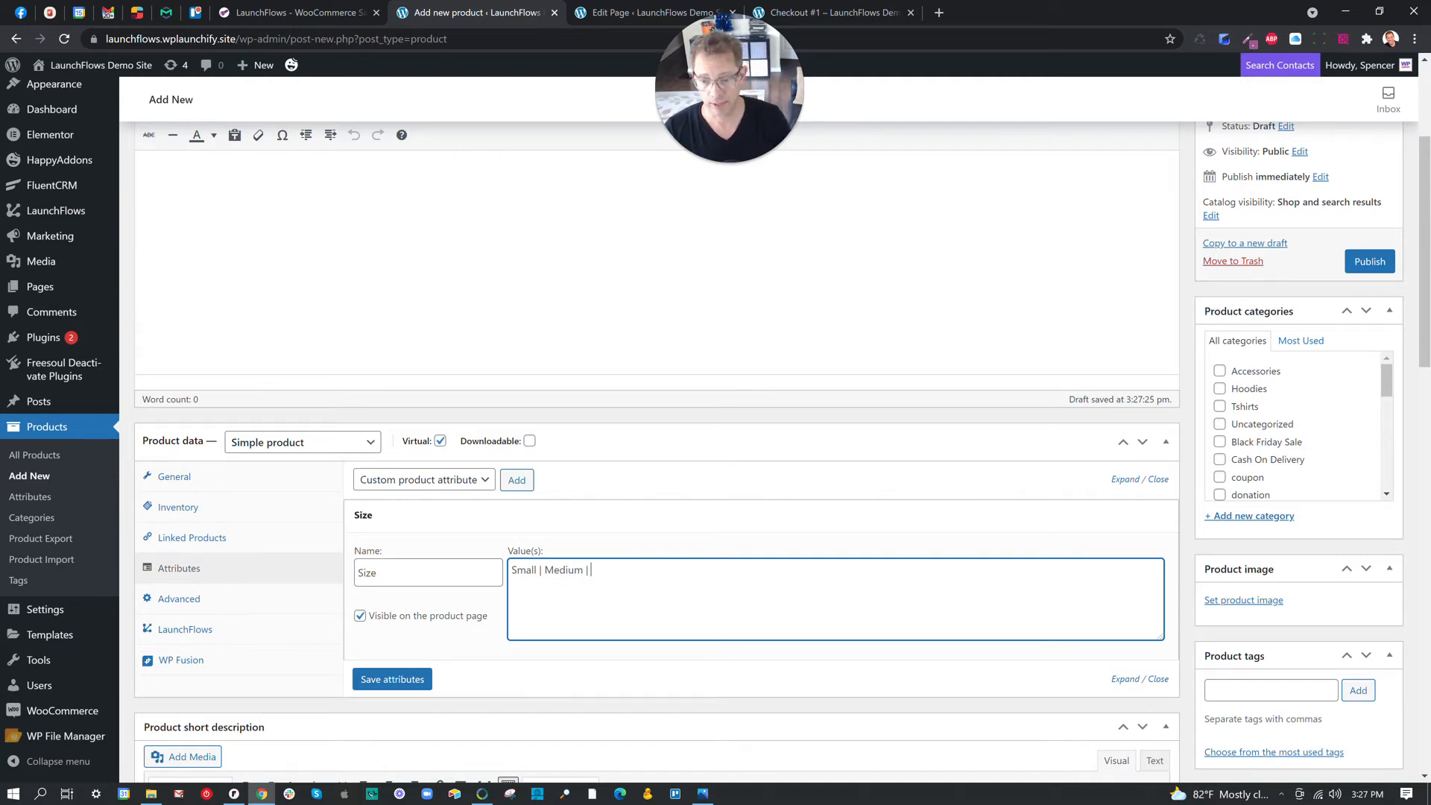
{"action": "left_click", "coordinate": [392, 680]}
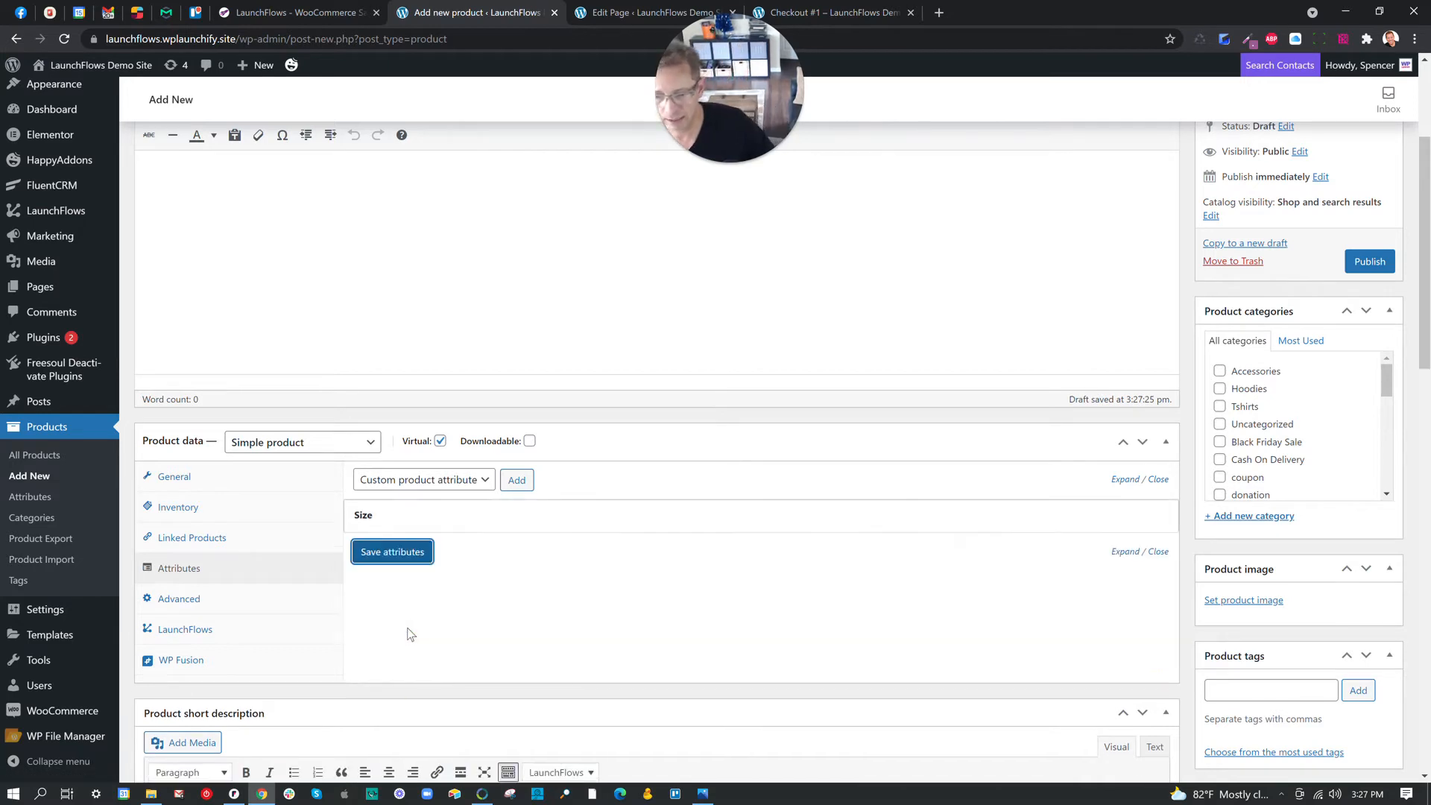
{"action": "left_click", "coordinate": [362, 555]}
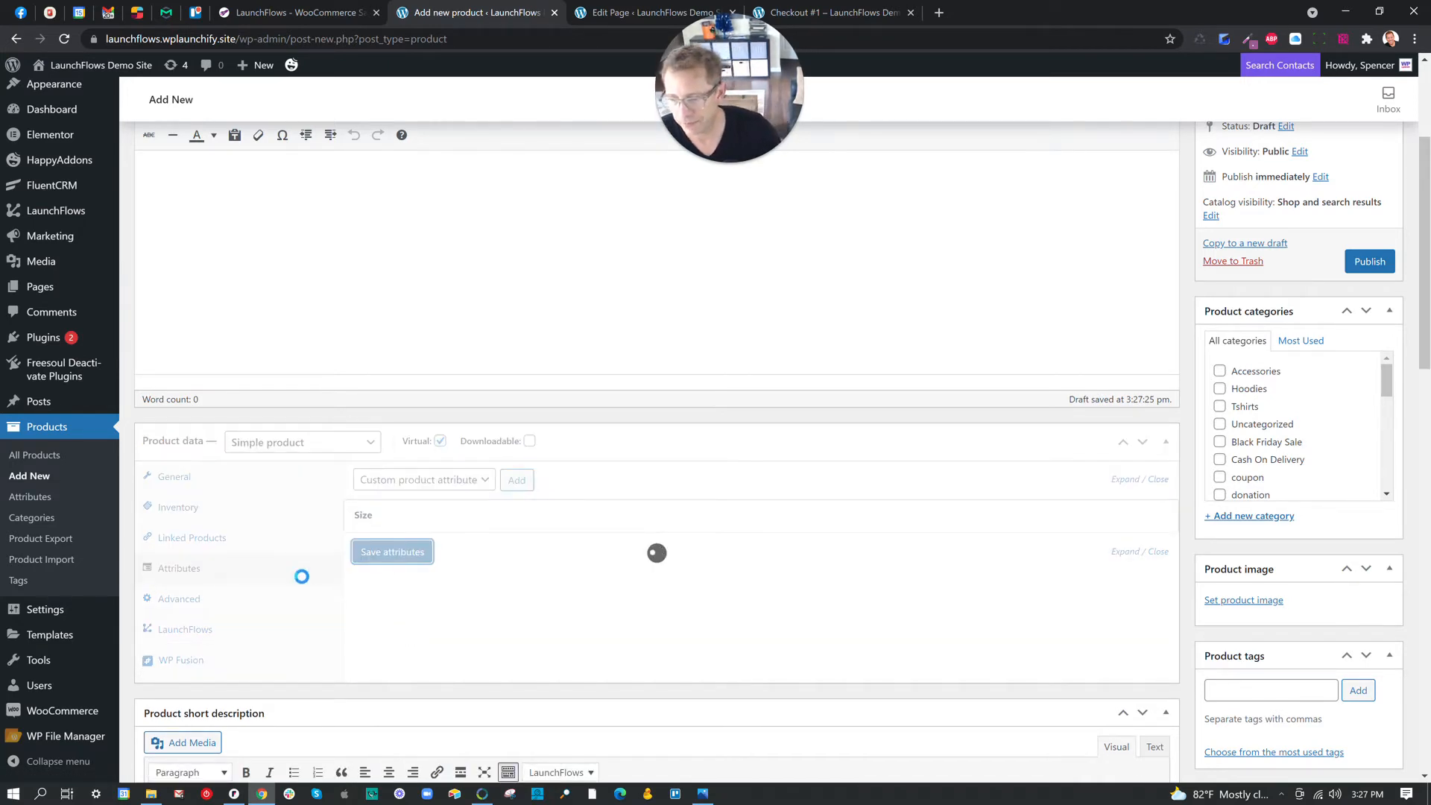
Change the product type to Variable product and save the Size attribute as used for variations.
{"action": "left_click", "coordinate": [345, 449]}
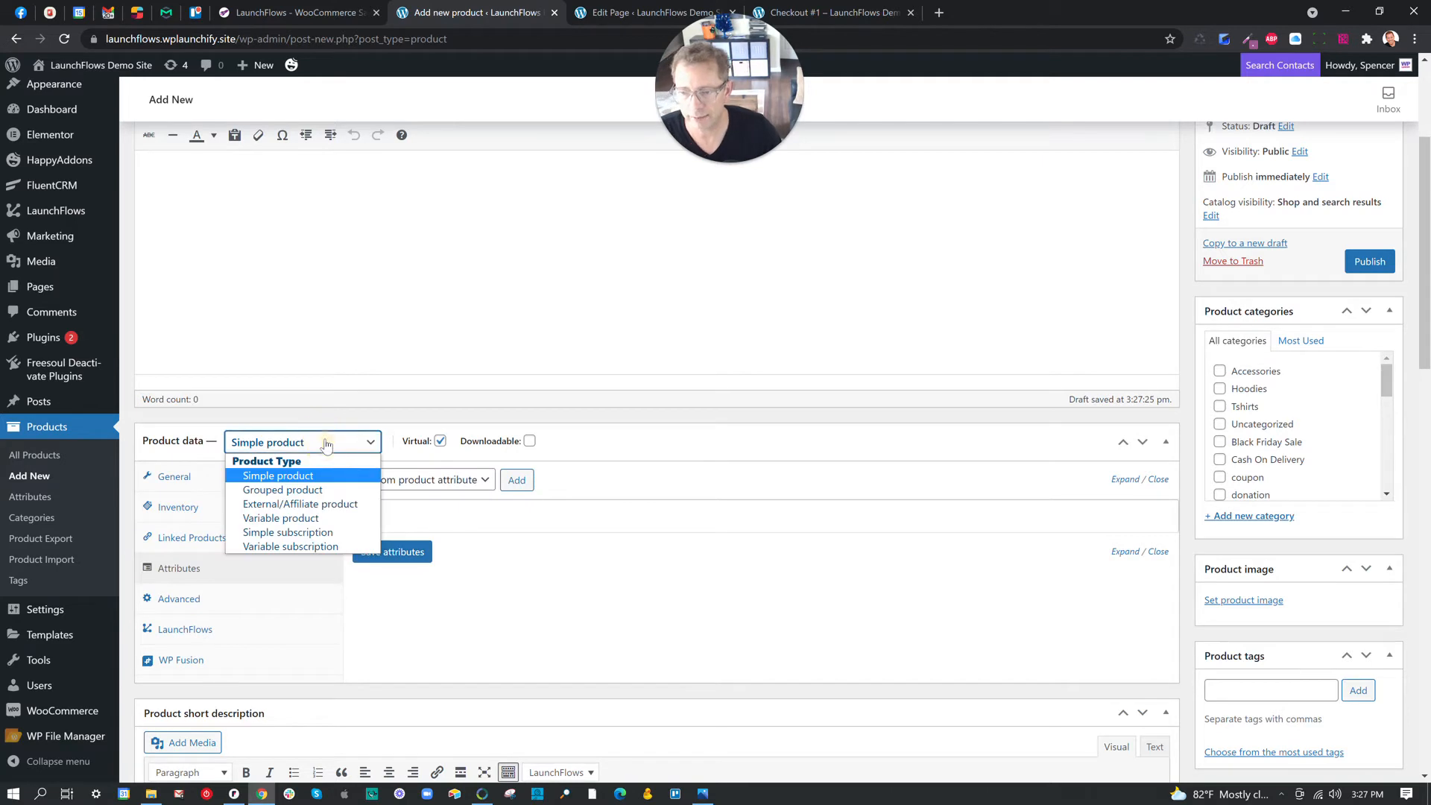
{"action": "left_click", "coordinate": [281, 520]}
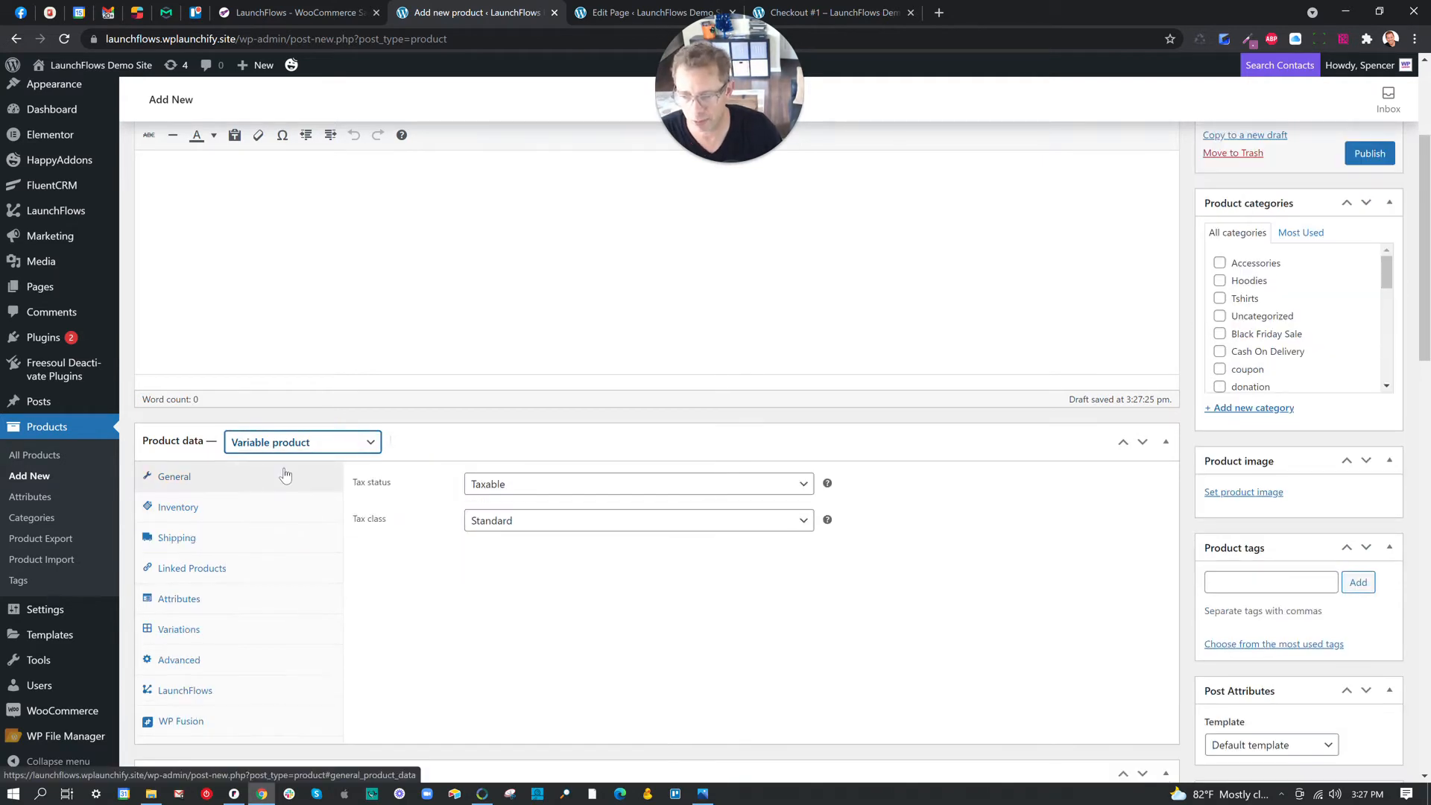
{"action": "left_click", "coordinate": [170, 600]}
{"action": "left_click", "coordinate": [457, 516]}
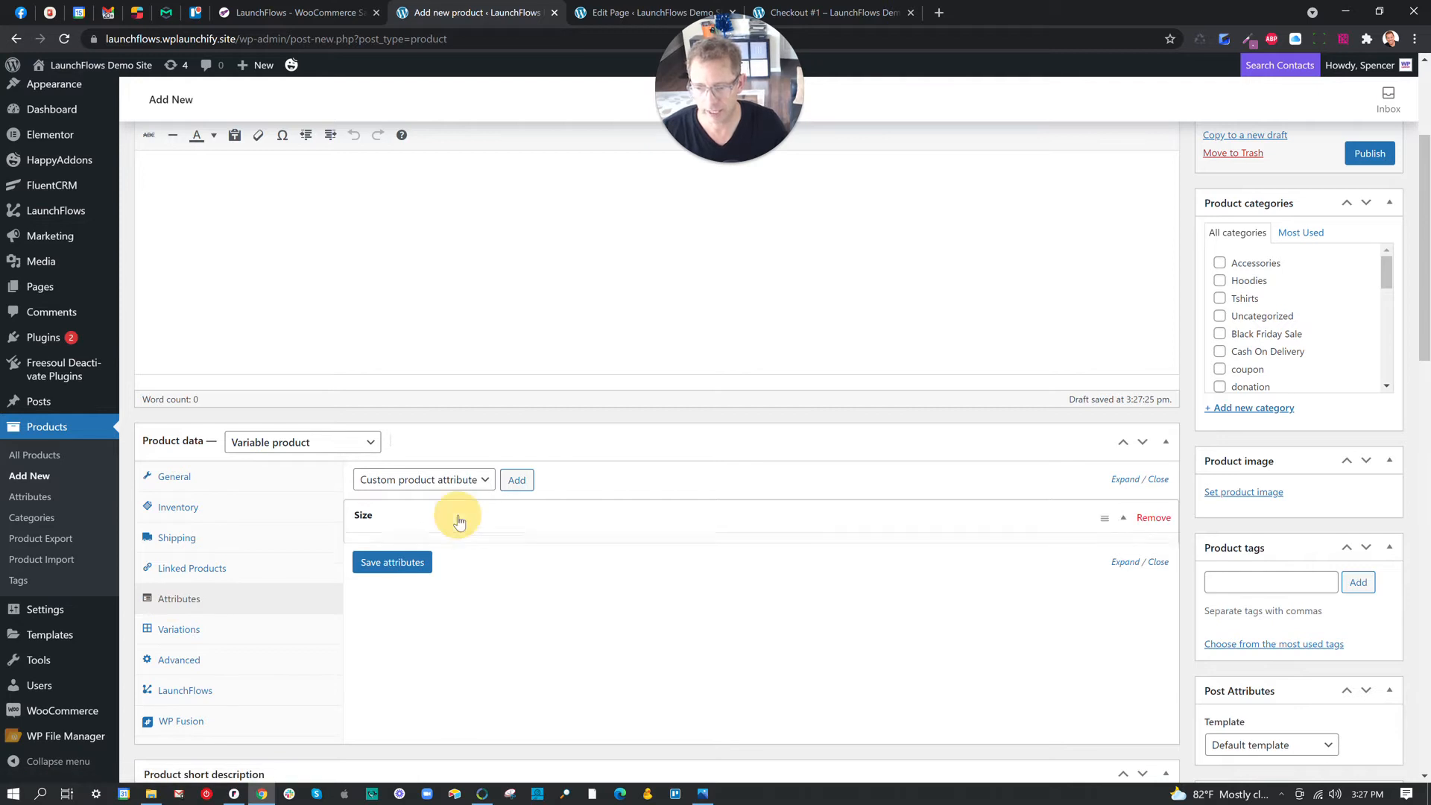
{"action": "left_click", "coordinate": [361, 633]}
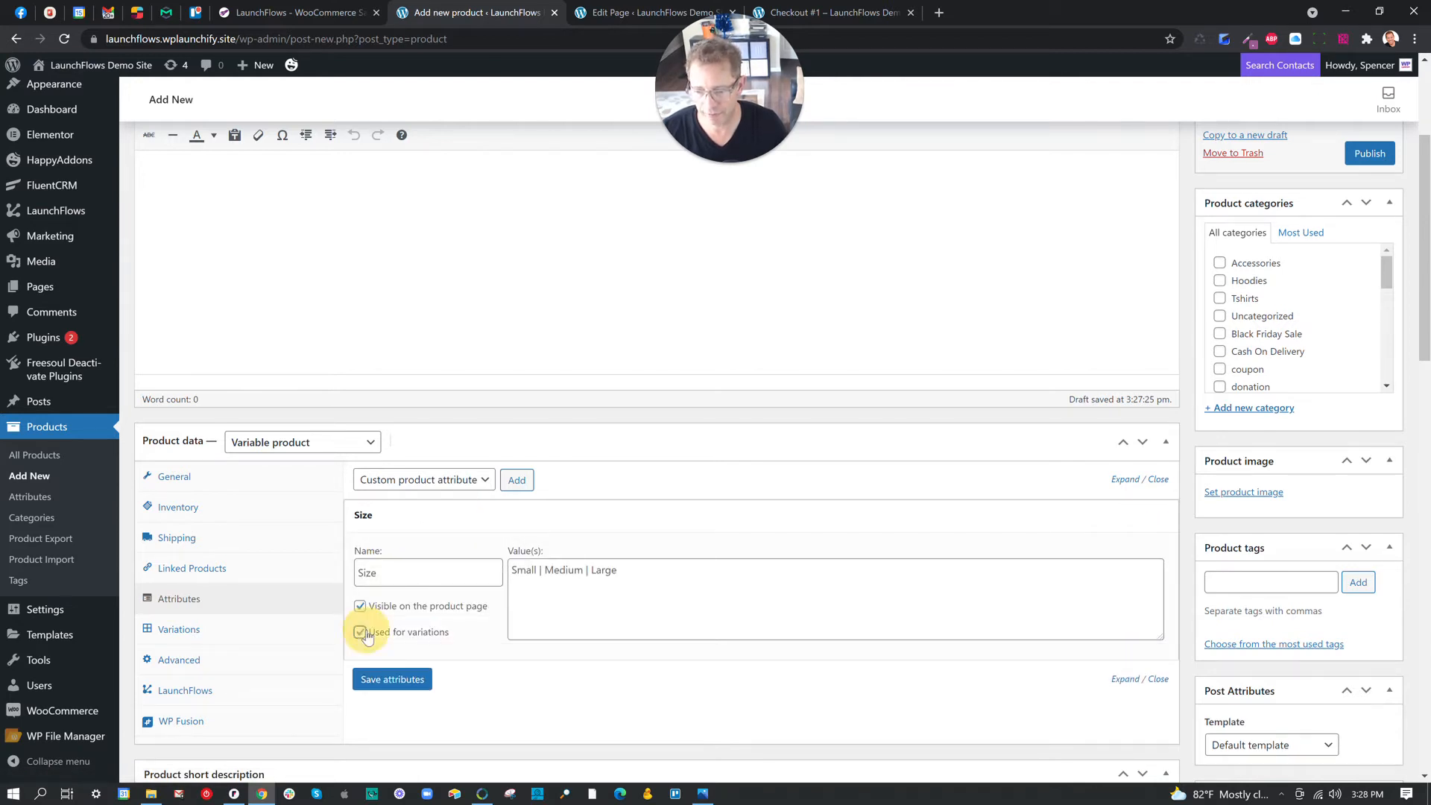
{"action": "left_click", "coordinate": [384, 680]}
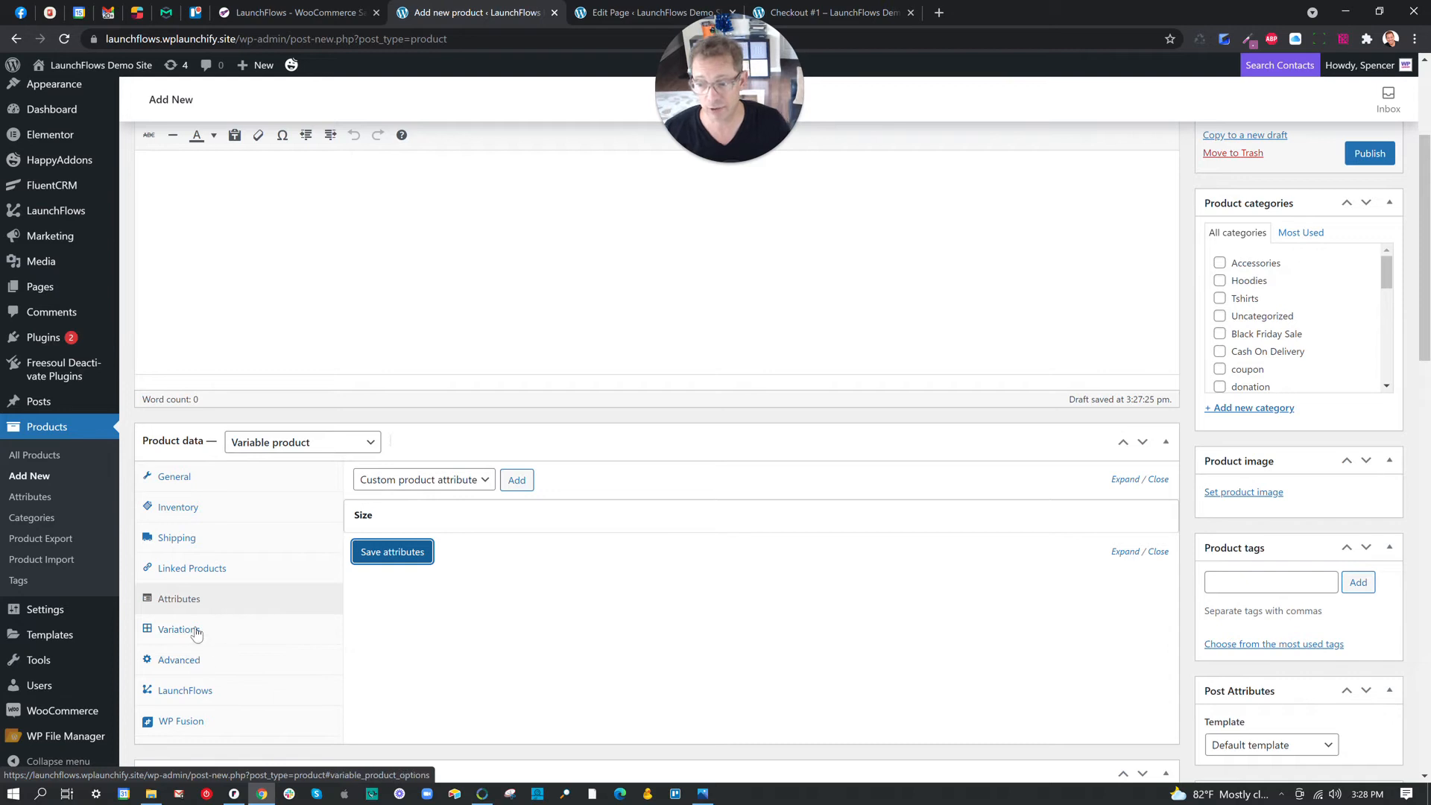
Create the product's variations from all attributes and accept the confirmation dialogs.
{"action": "left_click", "coordinate": [188, 631]}
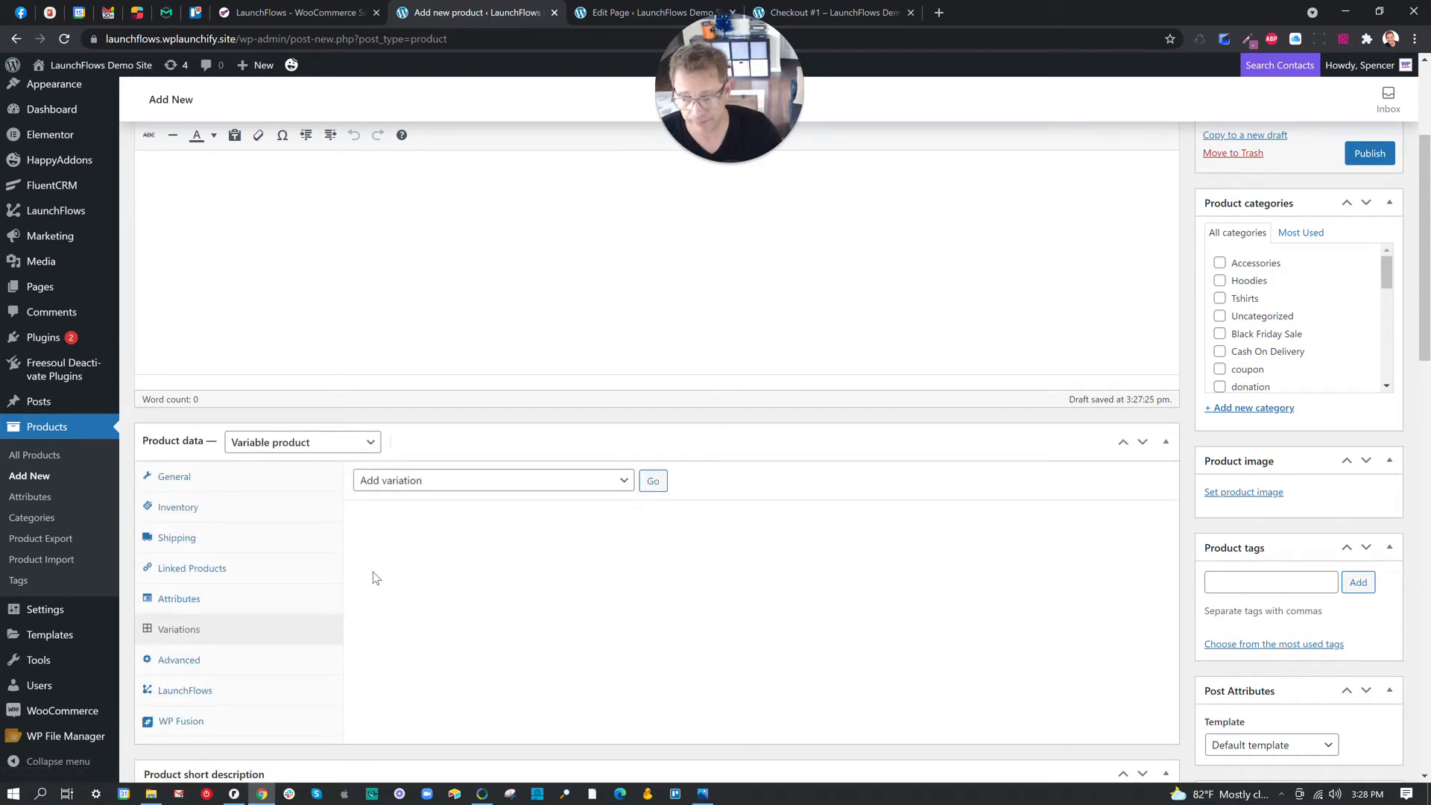
{"action": "left_click", "coordinate": [550, 486]}
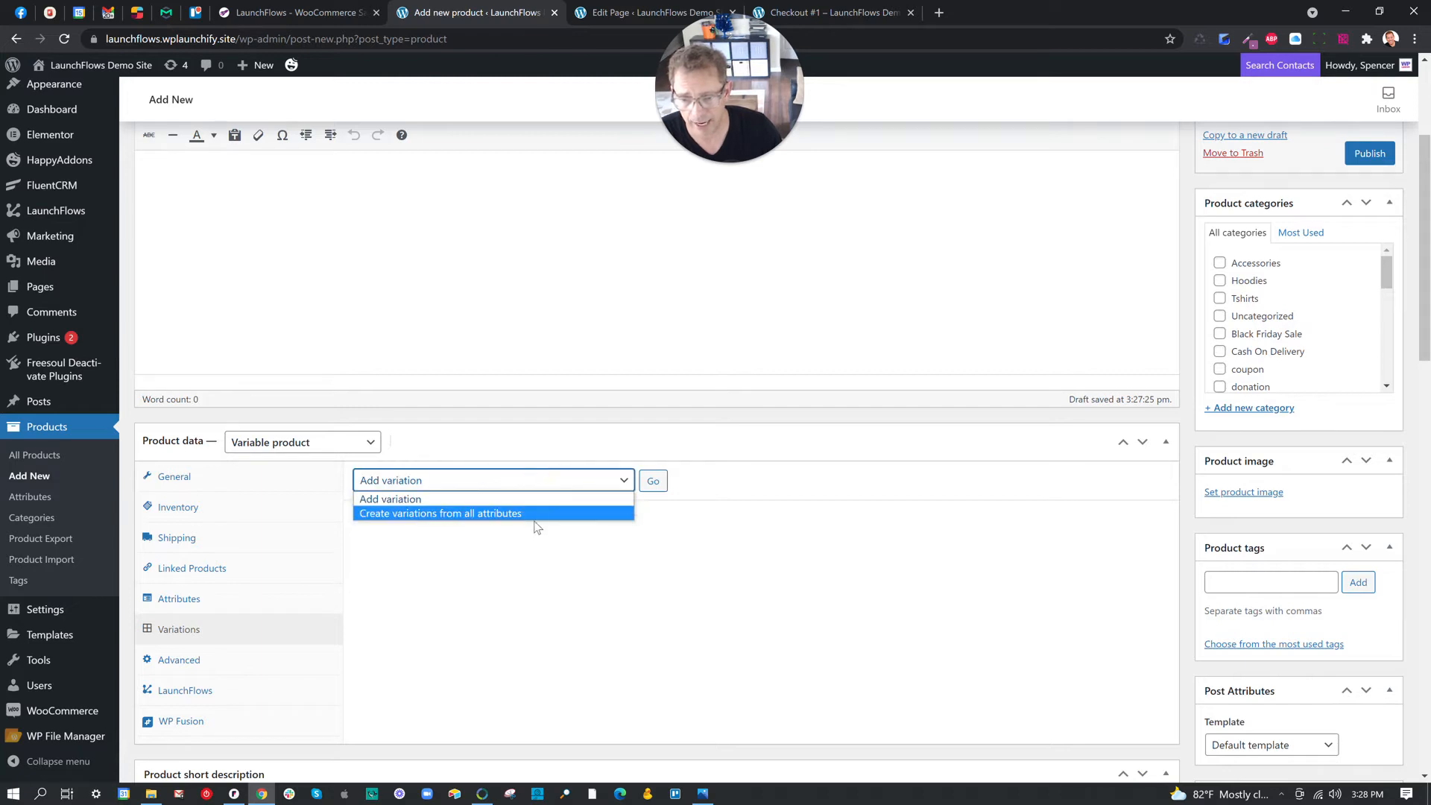
{"action": "left_click", "coordinate": [534, 514]}
{"action": "left_click", "coordinate": [653, 481]}
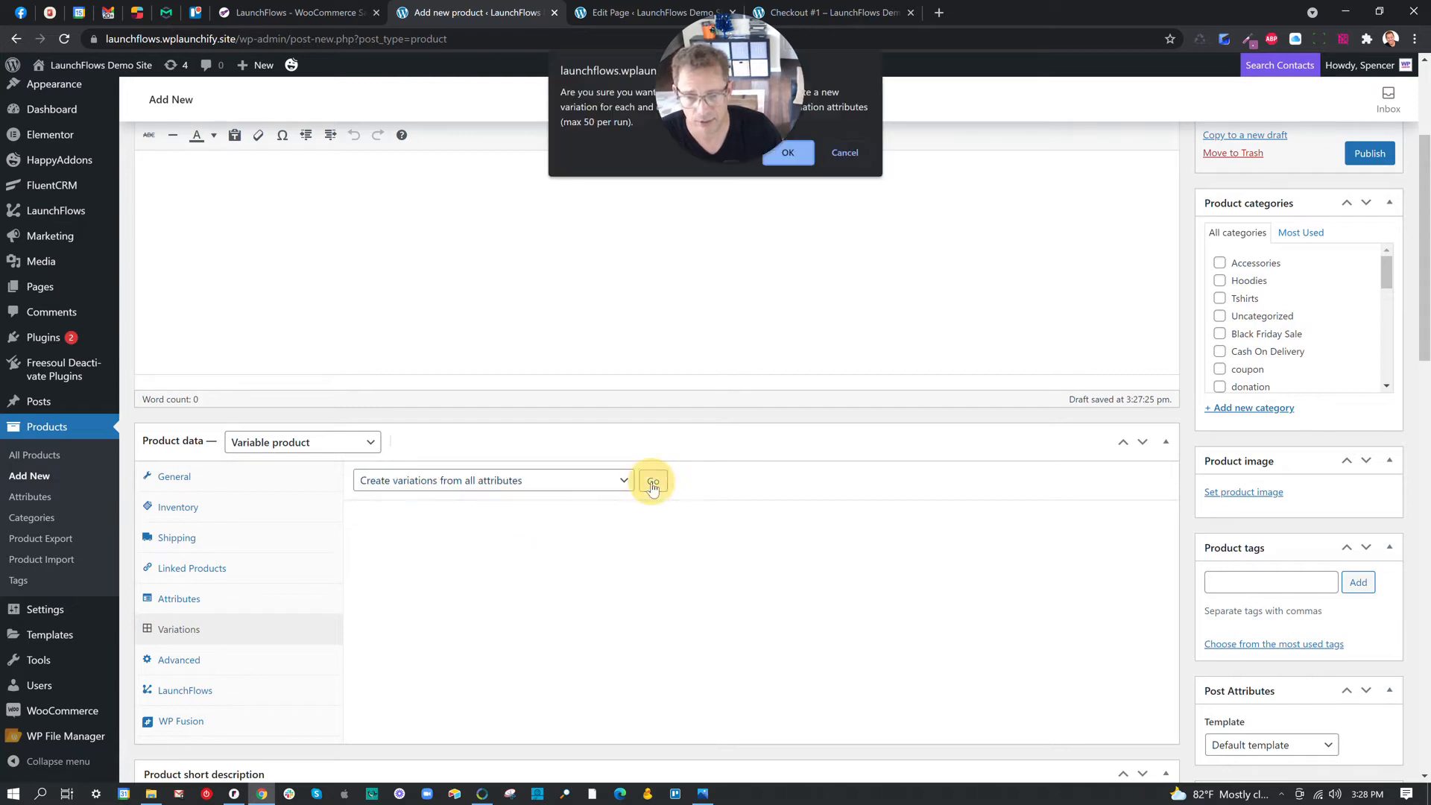
{"action": "left_click", "coordinate": [797, 156]}
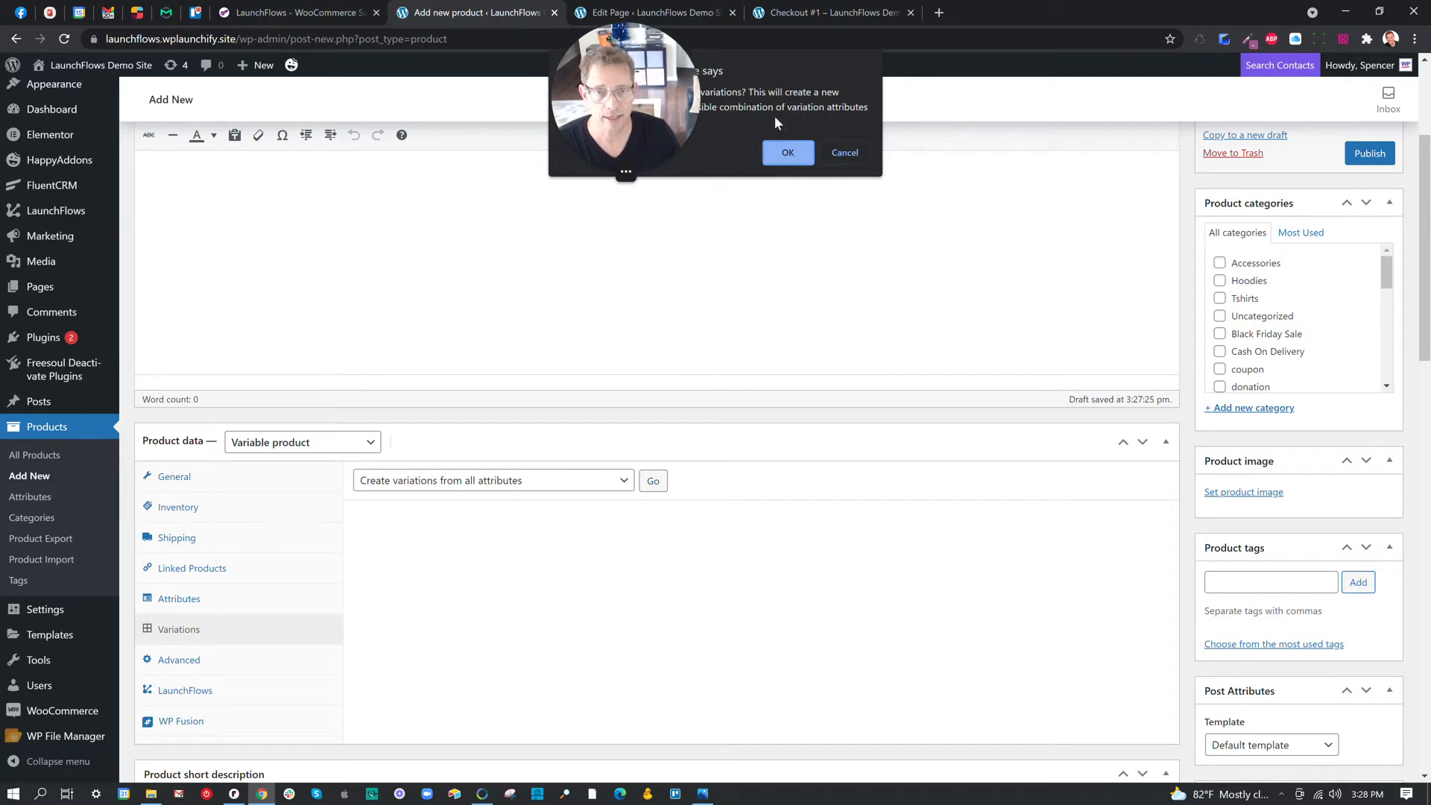
{"action": "left_click", "coordinate": [777, 158]}
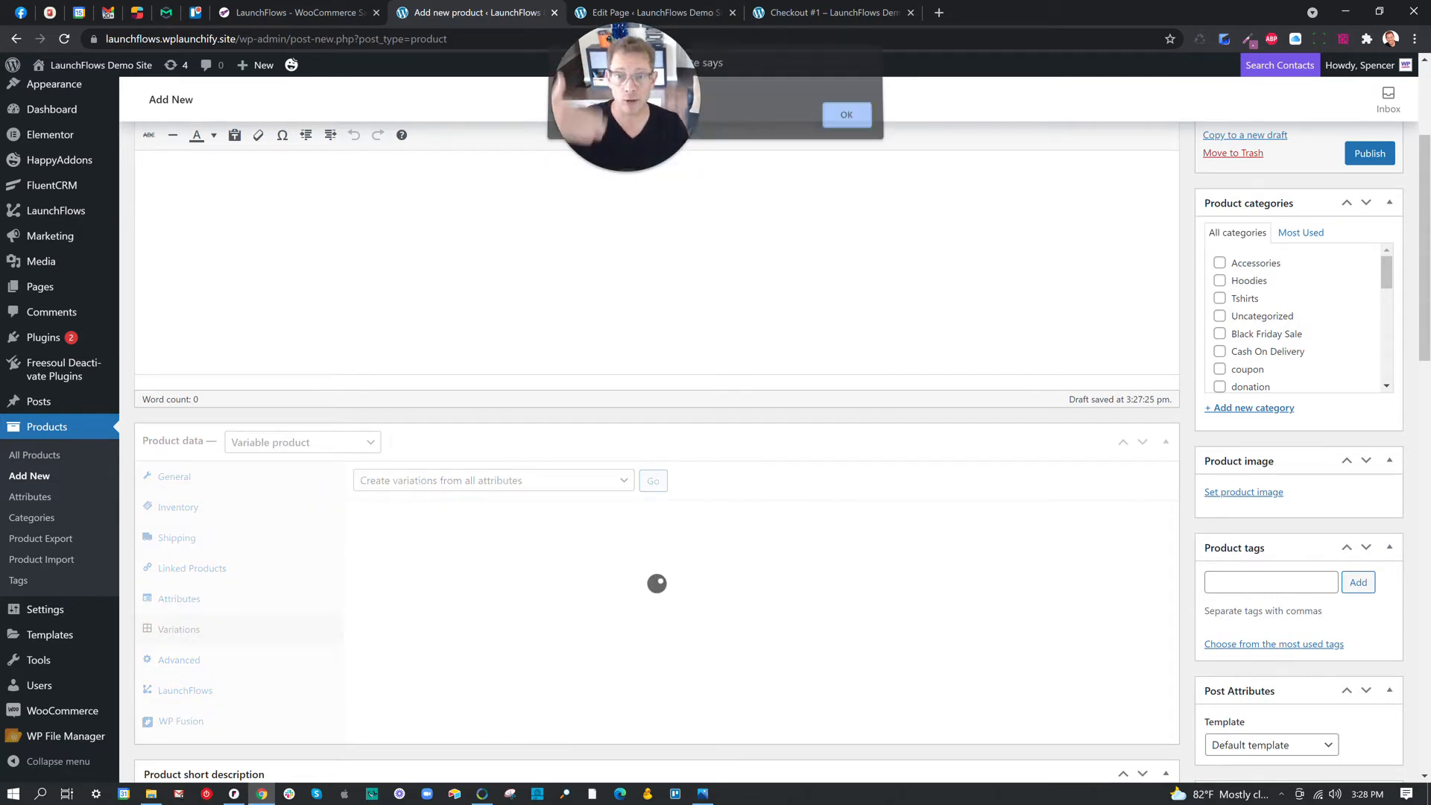
{"action": "left_click", "coordinate": [847, 124]}
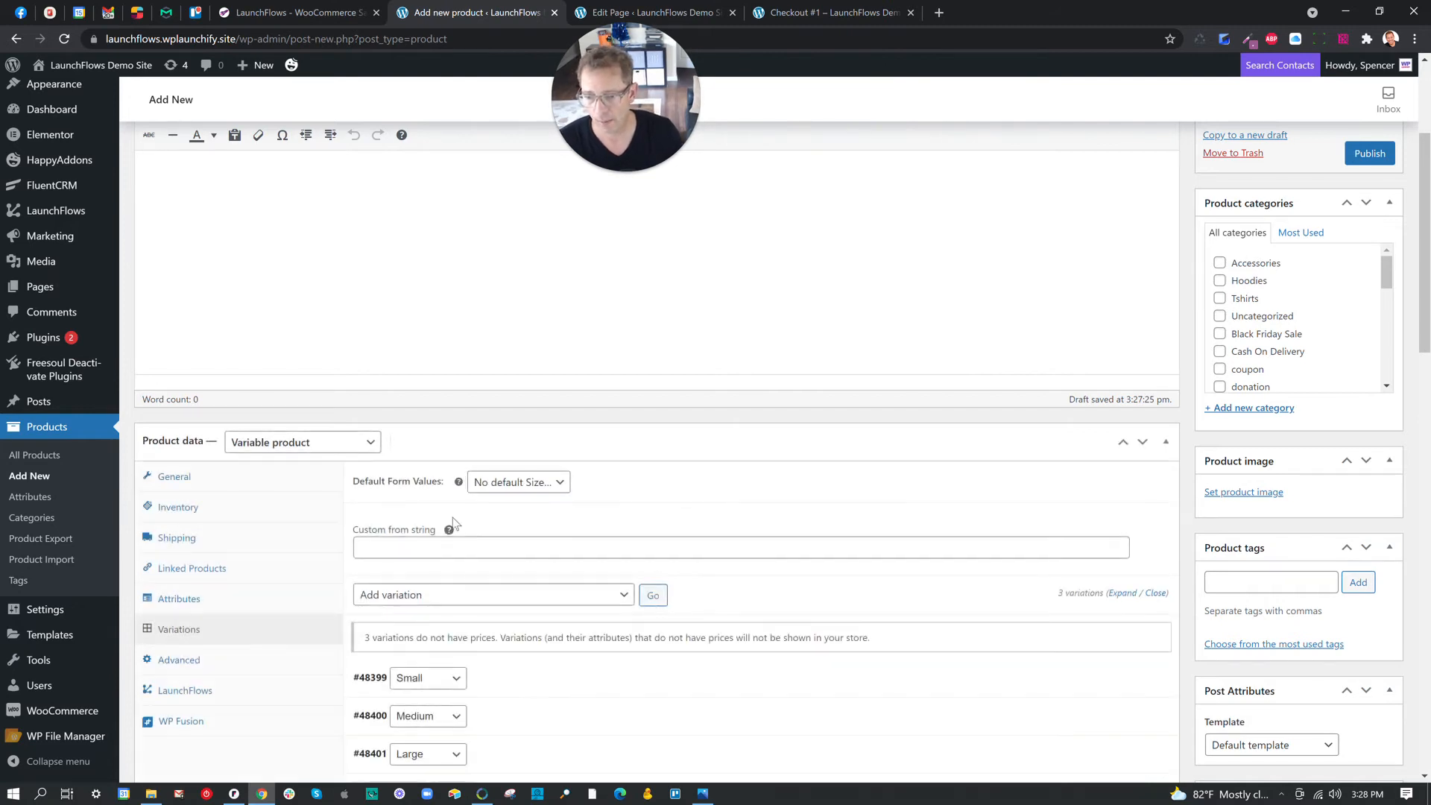
Expand the Small variation and enter its regular price.
{"action": "scroll", "coordinate": [448, 522], "scroll_direction": "down", "scroll_amount": 2}
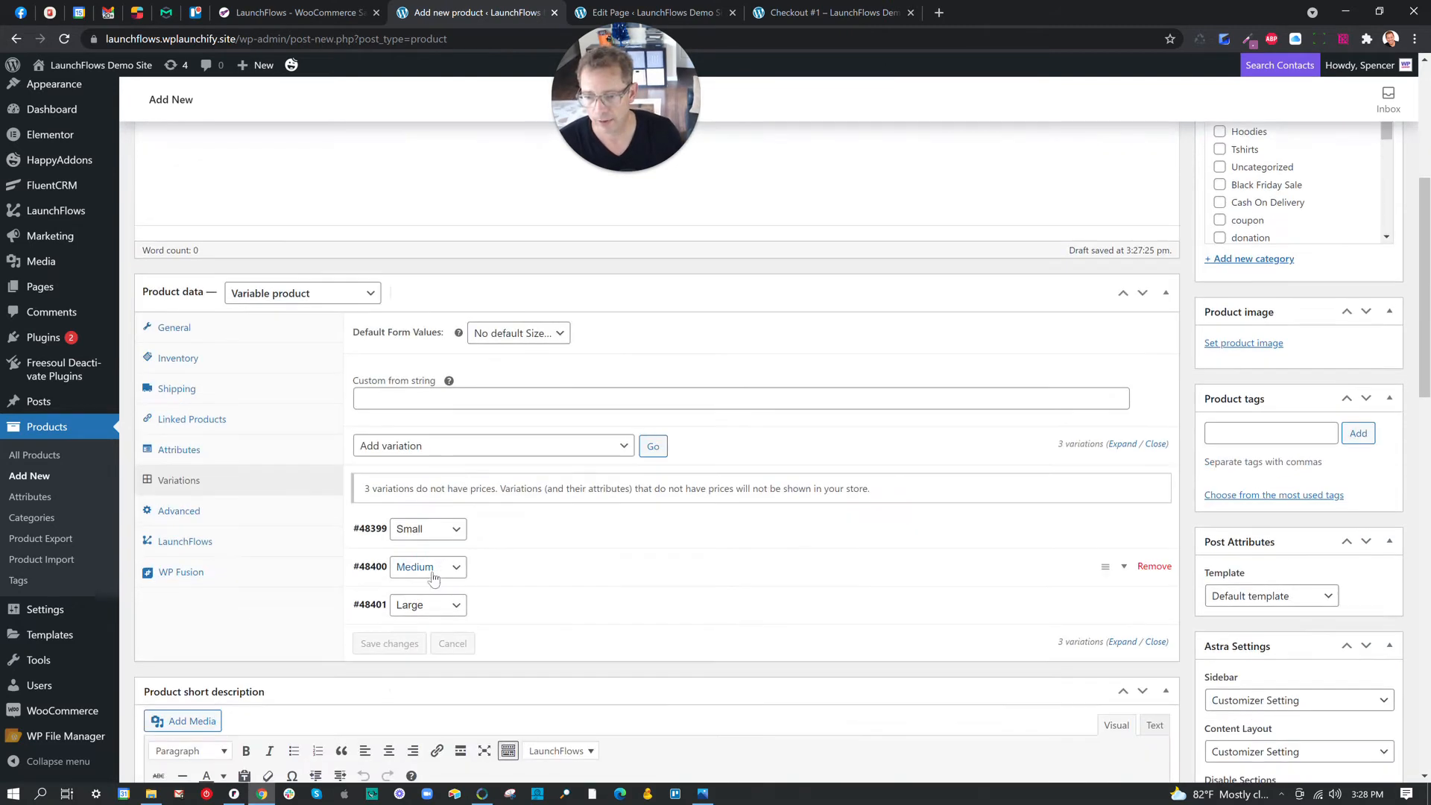
{"action": "left_click", "coordinate": [490, 535]}
{"action": "scroll", "coordinate": [481, 522], "scroll_direction": "down", "scroll_amount": 3}
{"action": "left_click", "coordinate": [458, 479]}
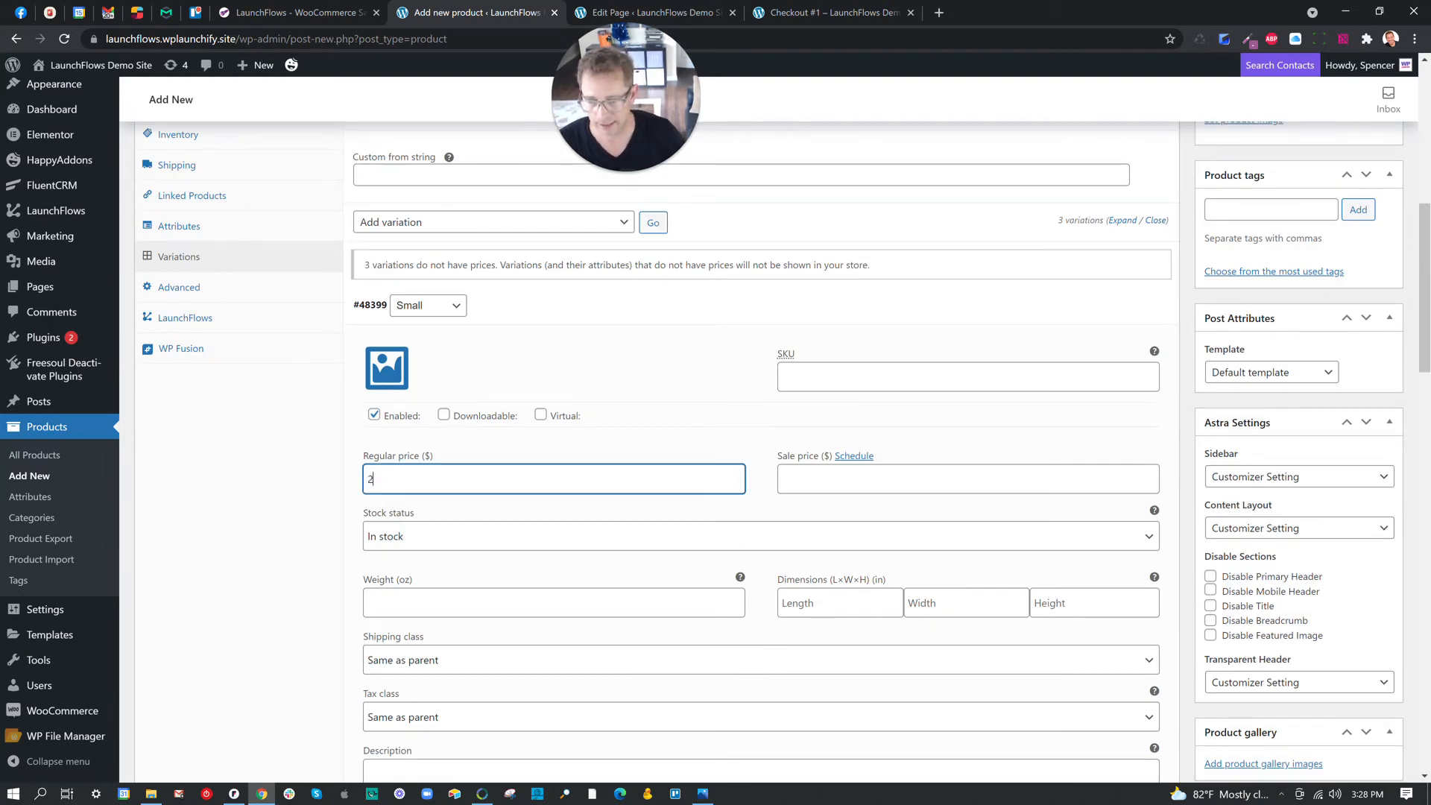
Expand the Medium variation and set its regular price to 30.
{"action": "scroll", "coordinate": [476, 557], "scroll_direction": "down", "scroll_amount": 8}
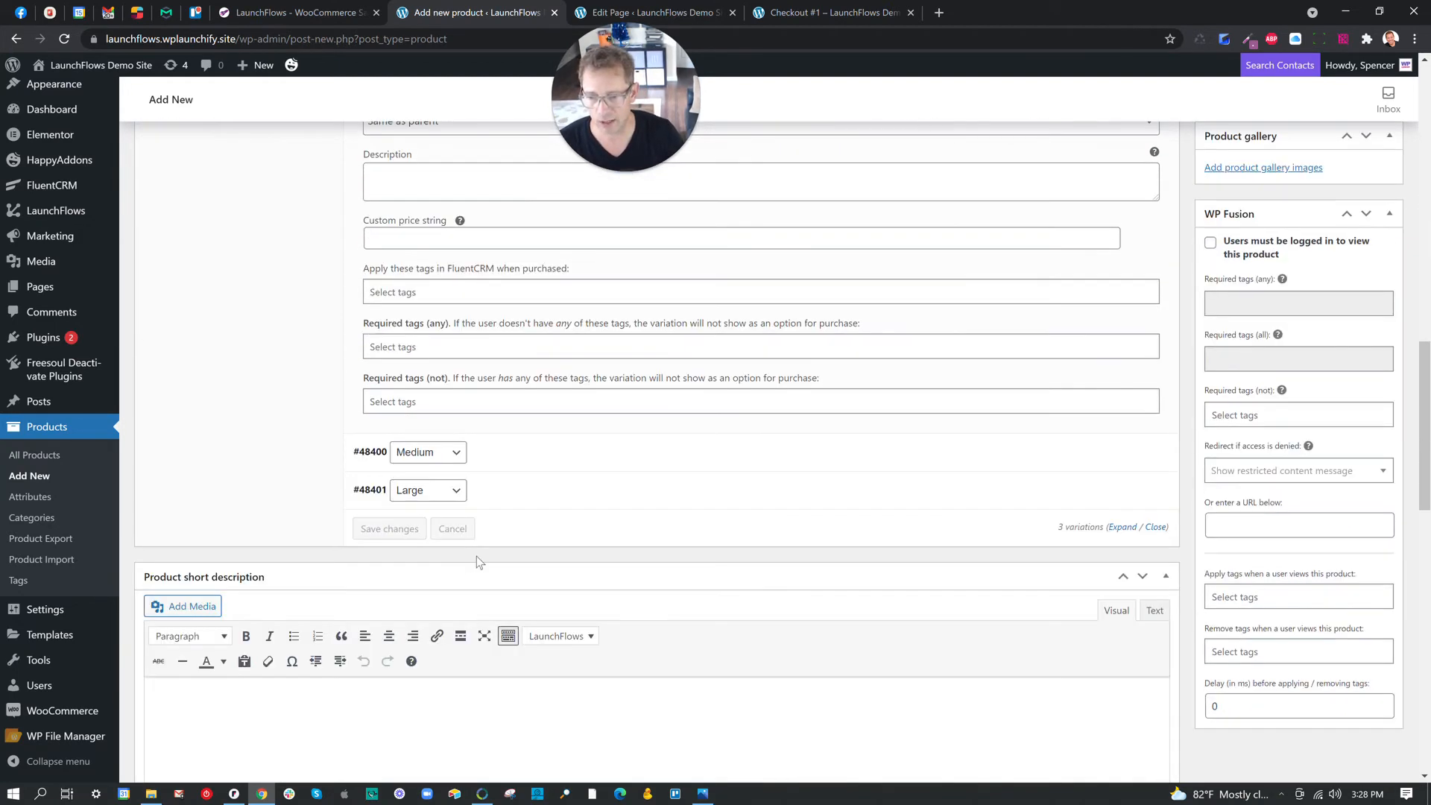
{"action": "left_click", "coordinate": [534, 455]}
{"action": "scroll", "coordinate": [514, 567], "scroll_direction": "down", "scroll_amount": 2}
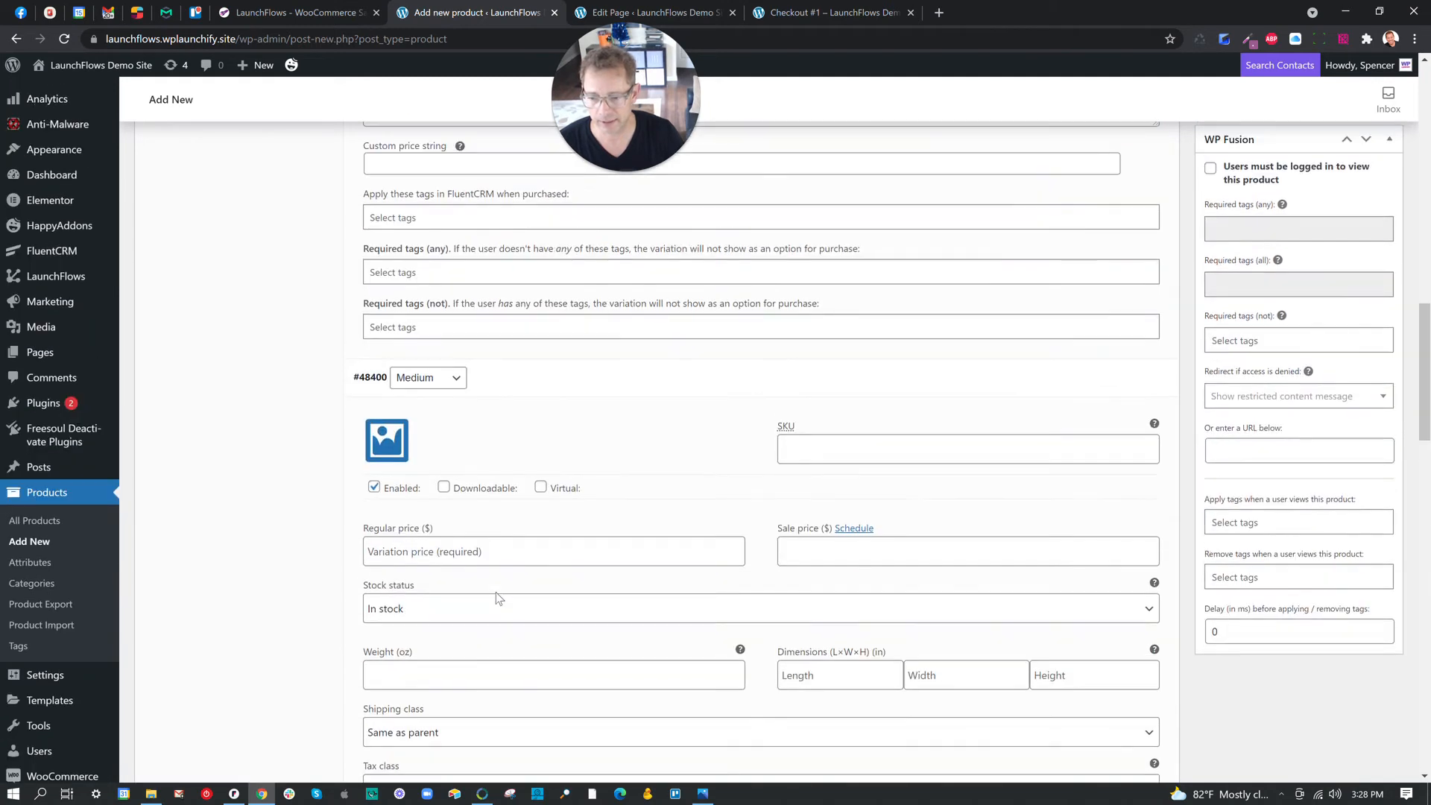
{"action": "left_click", "coordinate": [495, 557]}
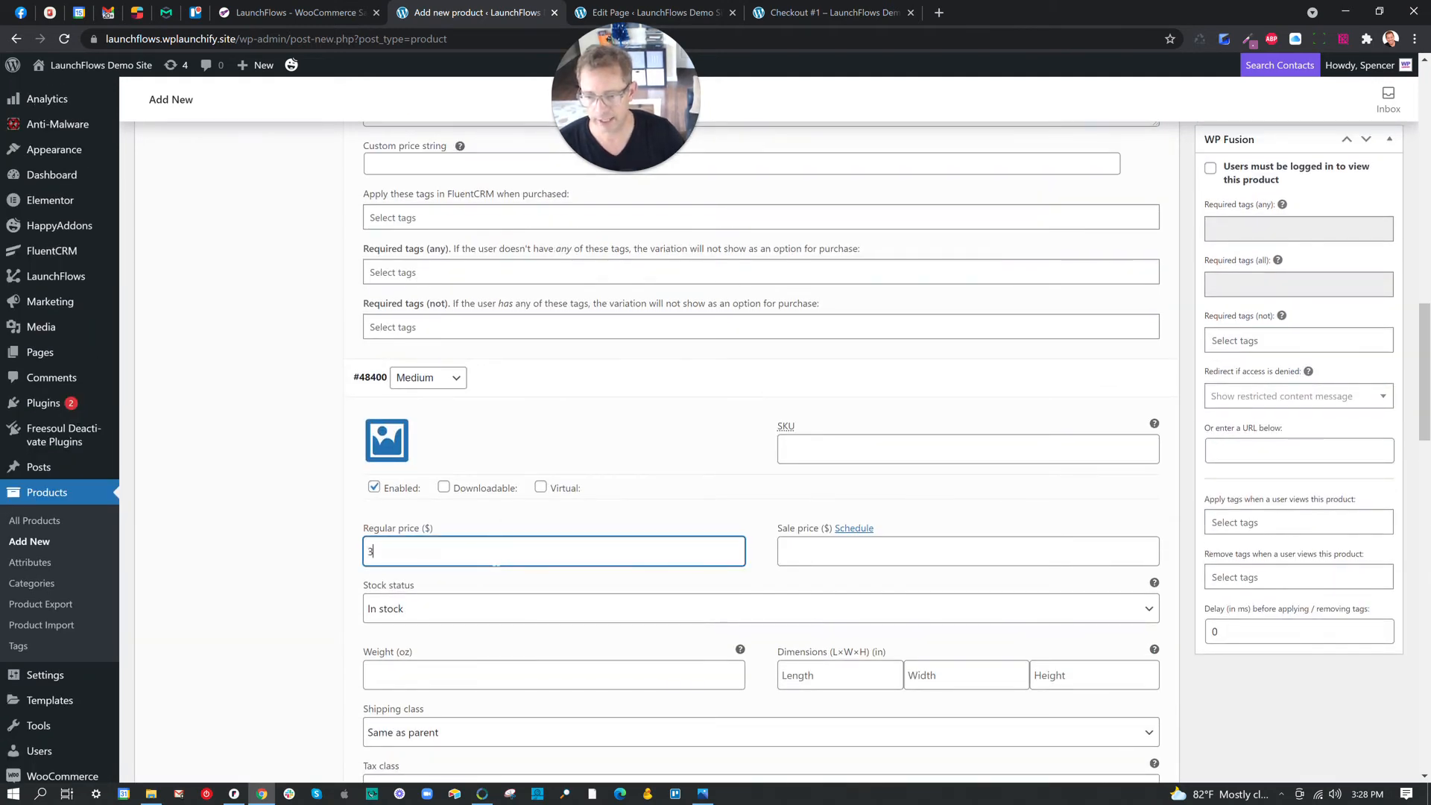
{"action": "type", "text": "30"}
Expand the Large variation and set its regular price to 40.
{"action": "scroll", "coordinate": [495, 563], "scroll_direction": "down", "scroll_amount": 14}
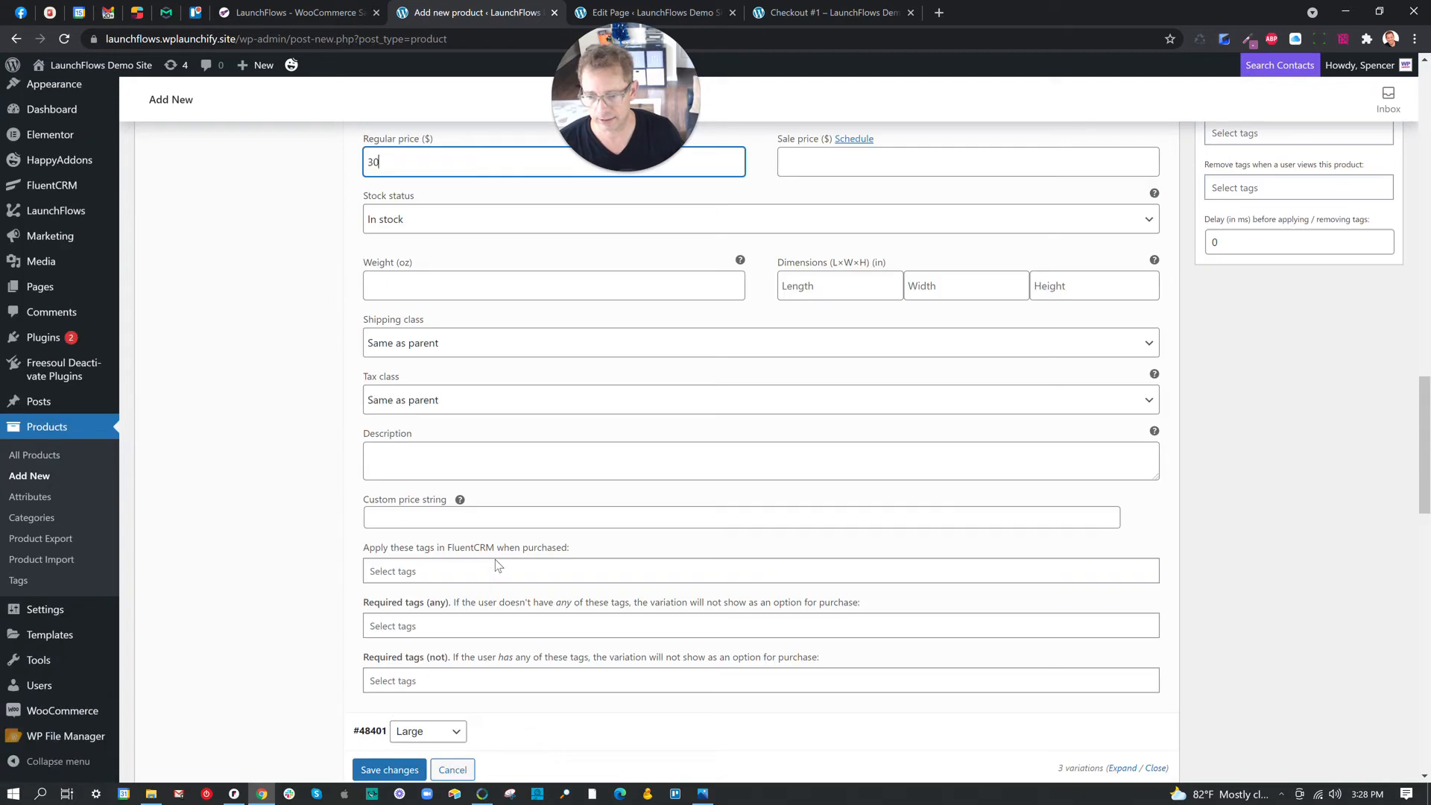
{"action": "scroll", "coordinate": [484, 440], "scroll_direction": "up", "scroll_amount": 4}
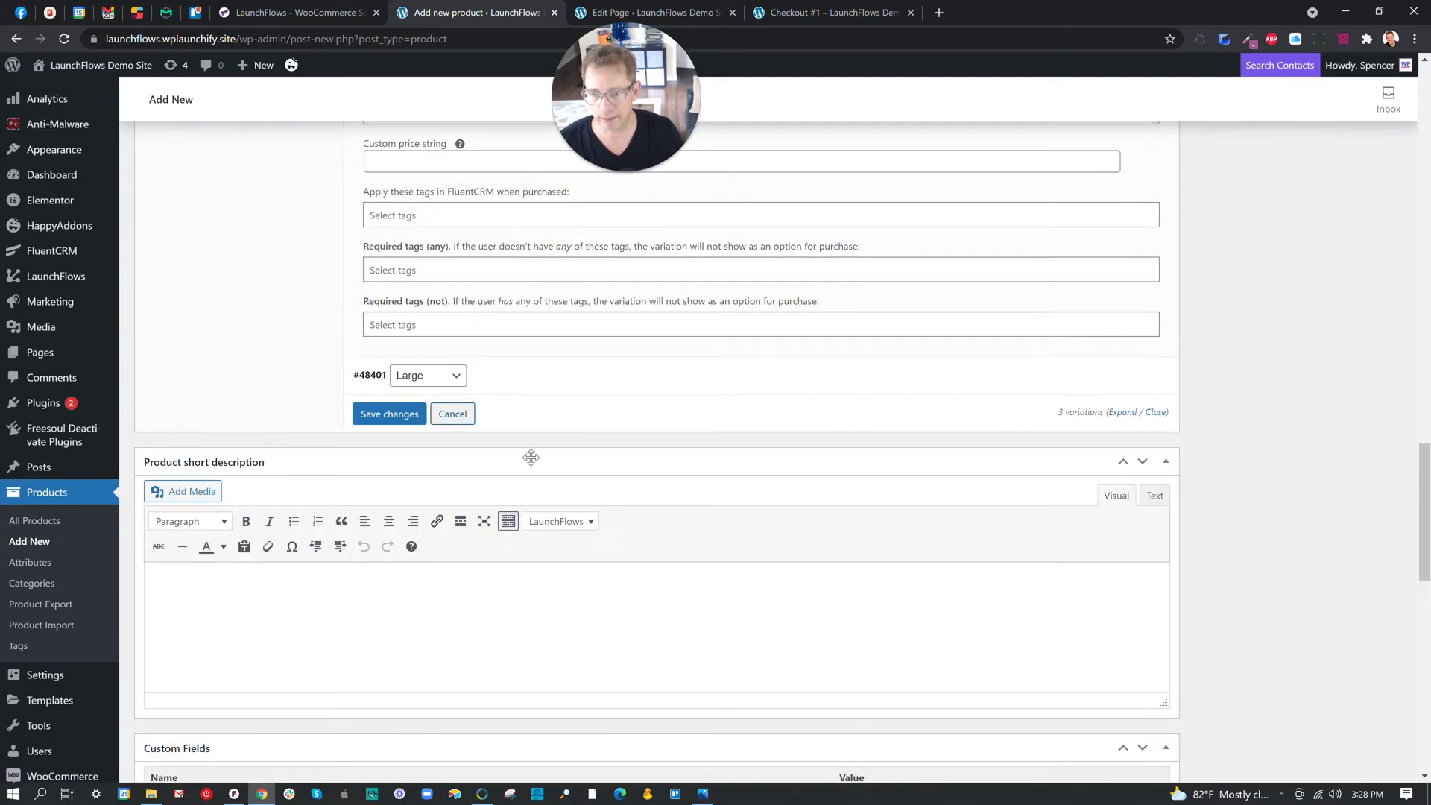
{"action": "left_click", "coordinate": [534, 383]}
{"action": "left_click", "coordinate": [486, 549]}
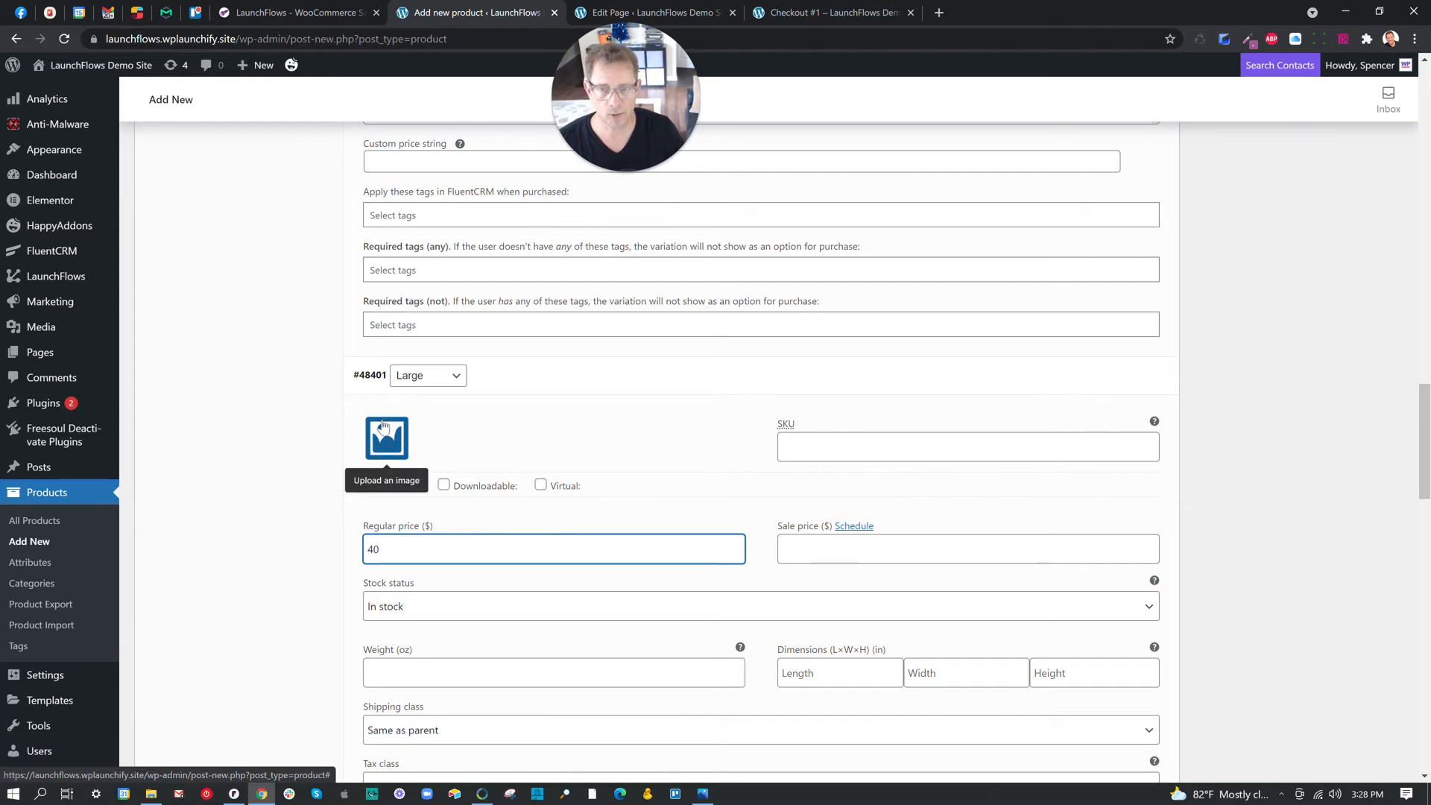
Publish the variable product.
{"action": "scroll", "coordinate": [416, 453], "scroll_direction": "up", "scroll_amount": 15}
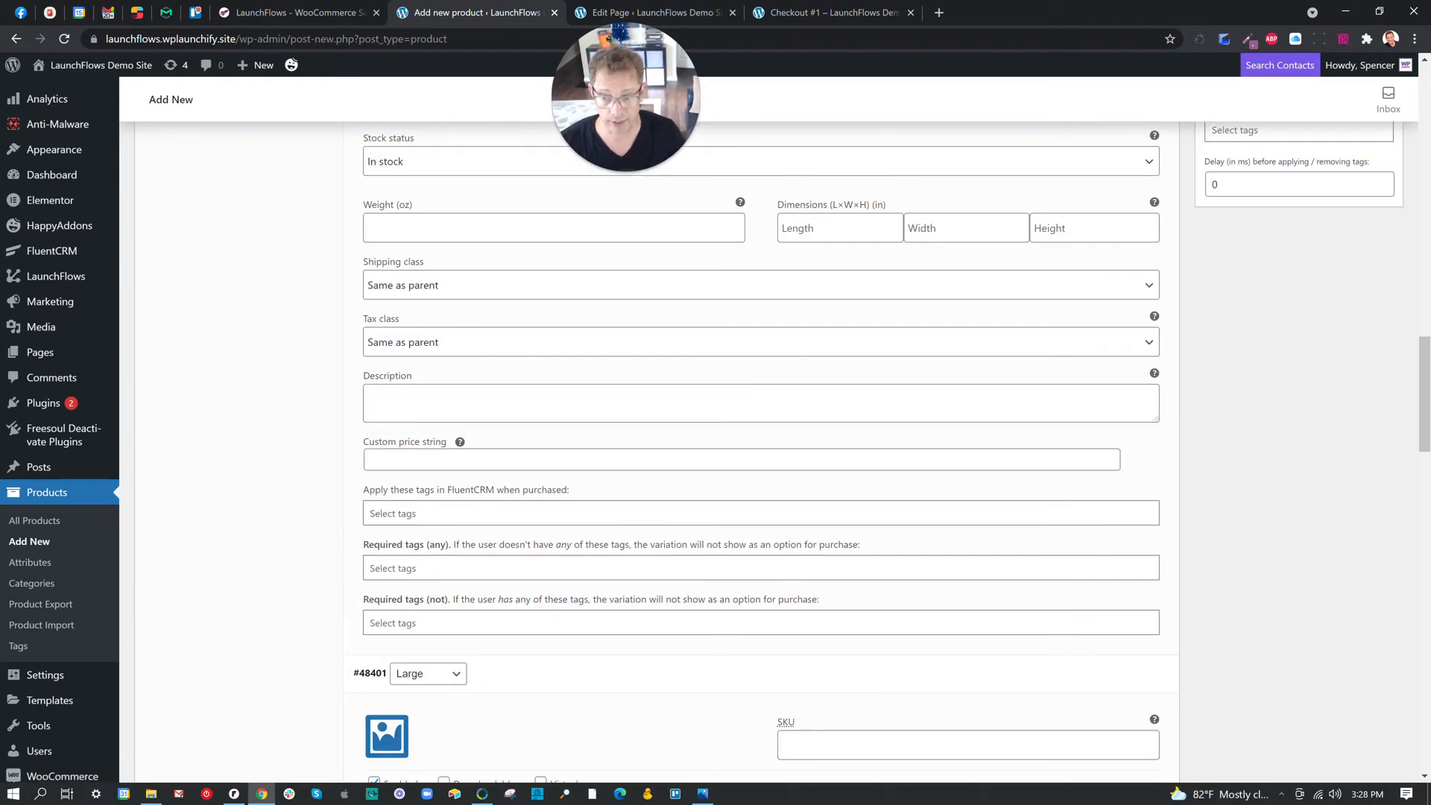
{"action": "scroll", "coordinate": [438, 471], "scroll_direction": "up", "scroll_amount": 8}
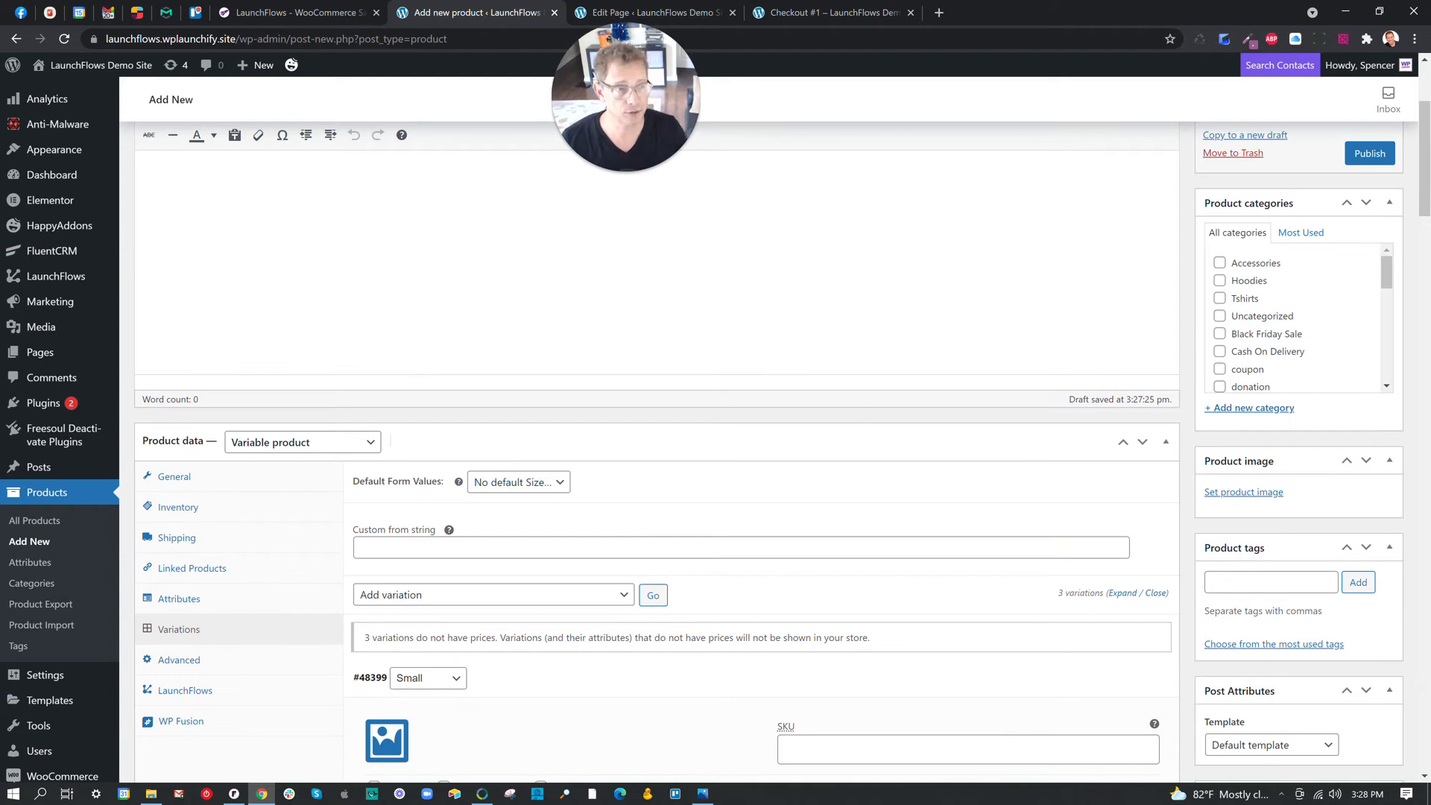
{"action": "left_click", "coordinate": [1370, 154]}
Enable Only One Variation in the product's LaunchFlows settings and update the product.
{"action": "scroll", "coordinate": [930, 361], "scroll_direction": "down", "scroll_amount": 2}
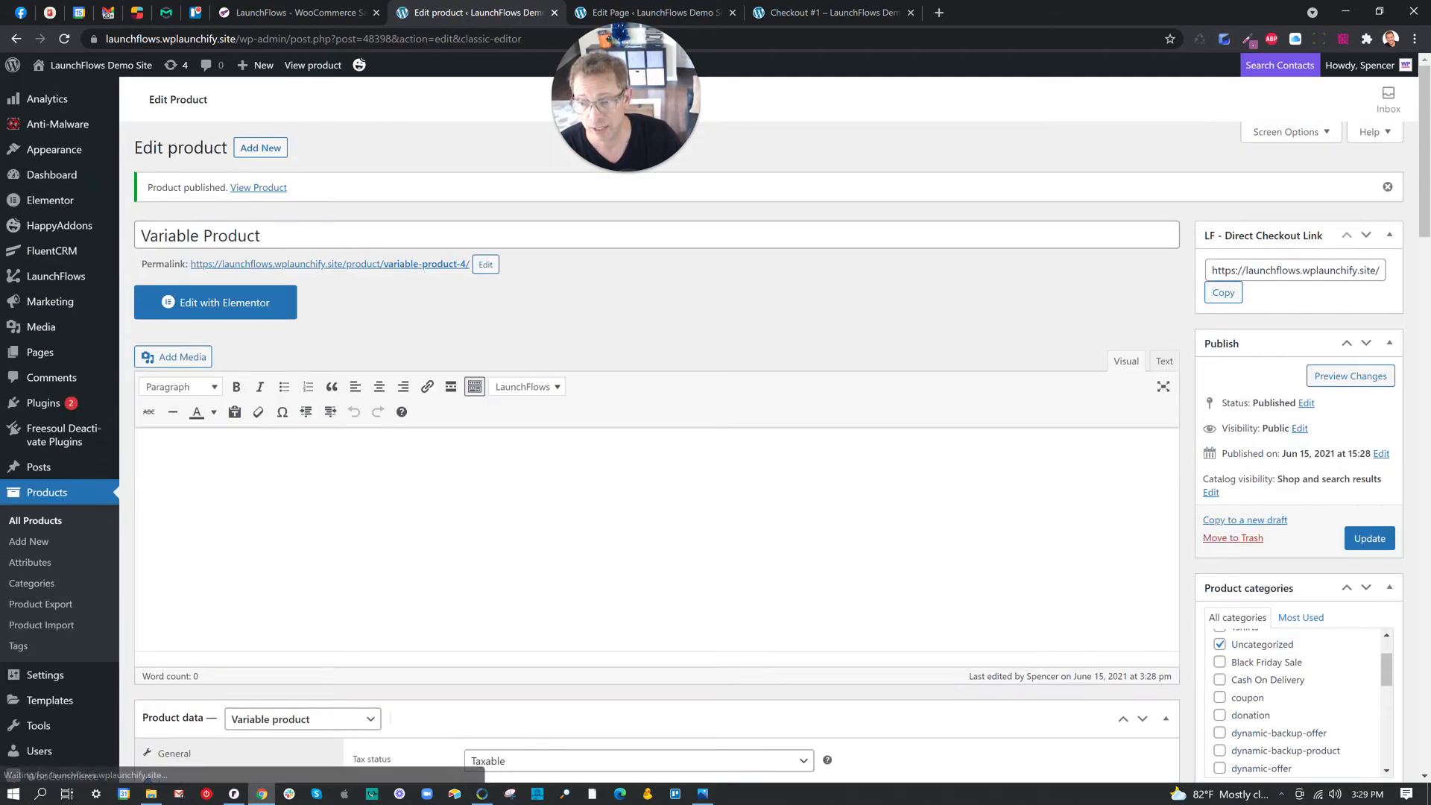
{"action": "scroll", "coordinate": [189, 552], "scroll_direction": "down", "scroll_amount": 3}
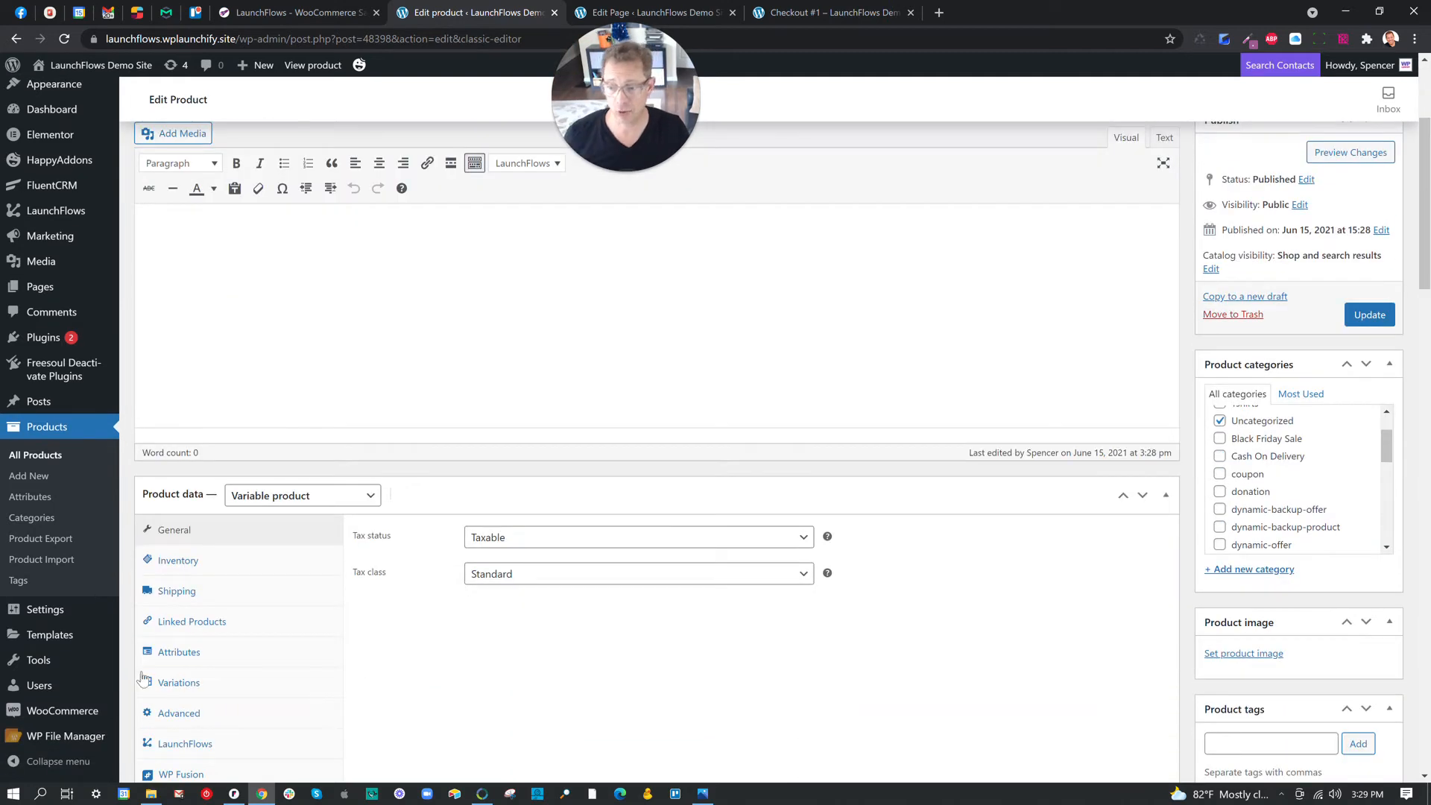
{"action": "scroll", "coordinate": [186, 701], "scroll_direction": "down", "scroll_amount": 2}
{"action": "left_click", "coordinate": [189, 596]}
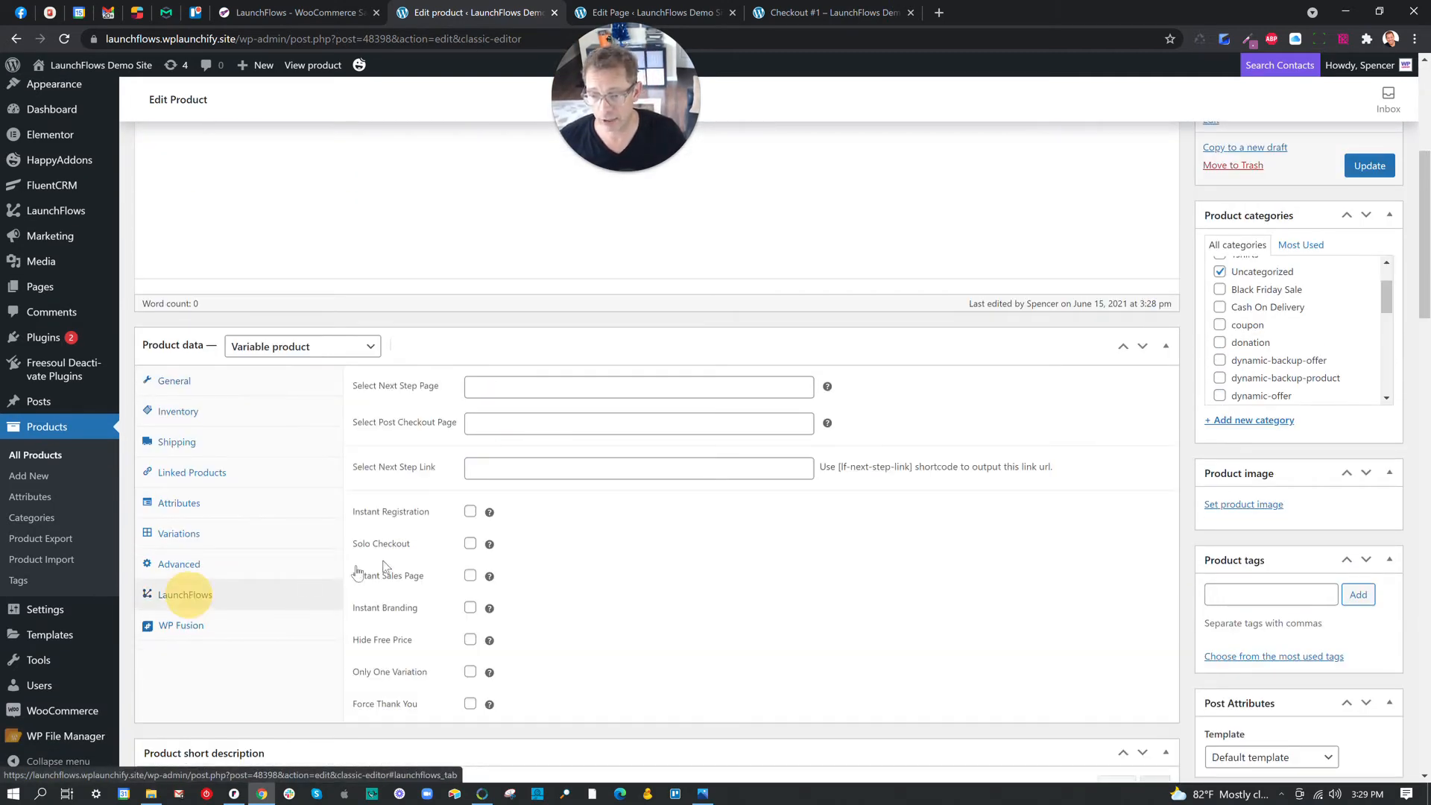
{"action": "scroll", "coordinate": [313, 522], "scroll_direction": "down", "scroll_amount": 2}
{"action": "left_click_drag", "start_coordinate": [397, 525], "coordinate": [481, 527]}
{"action": "left_click", "coordinate": [470, 524]}
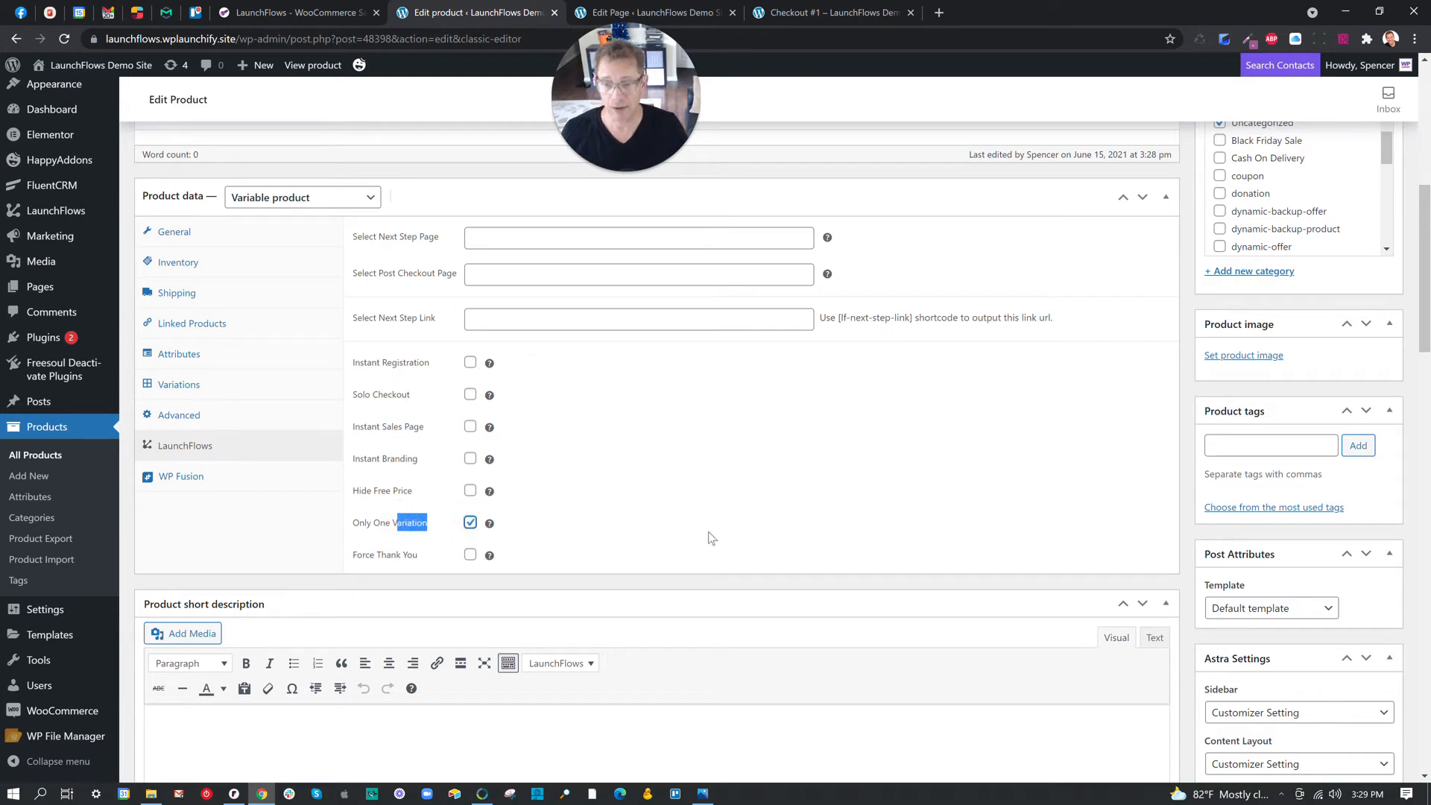
{"action": "scroll", "coordinate": [1058, 440], "scroll_direction": "up", "scroll_amount": 7}
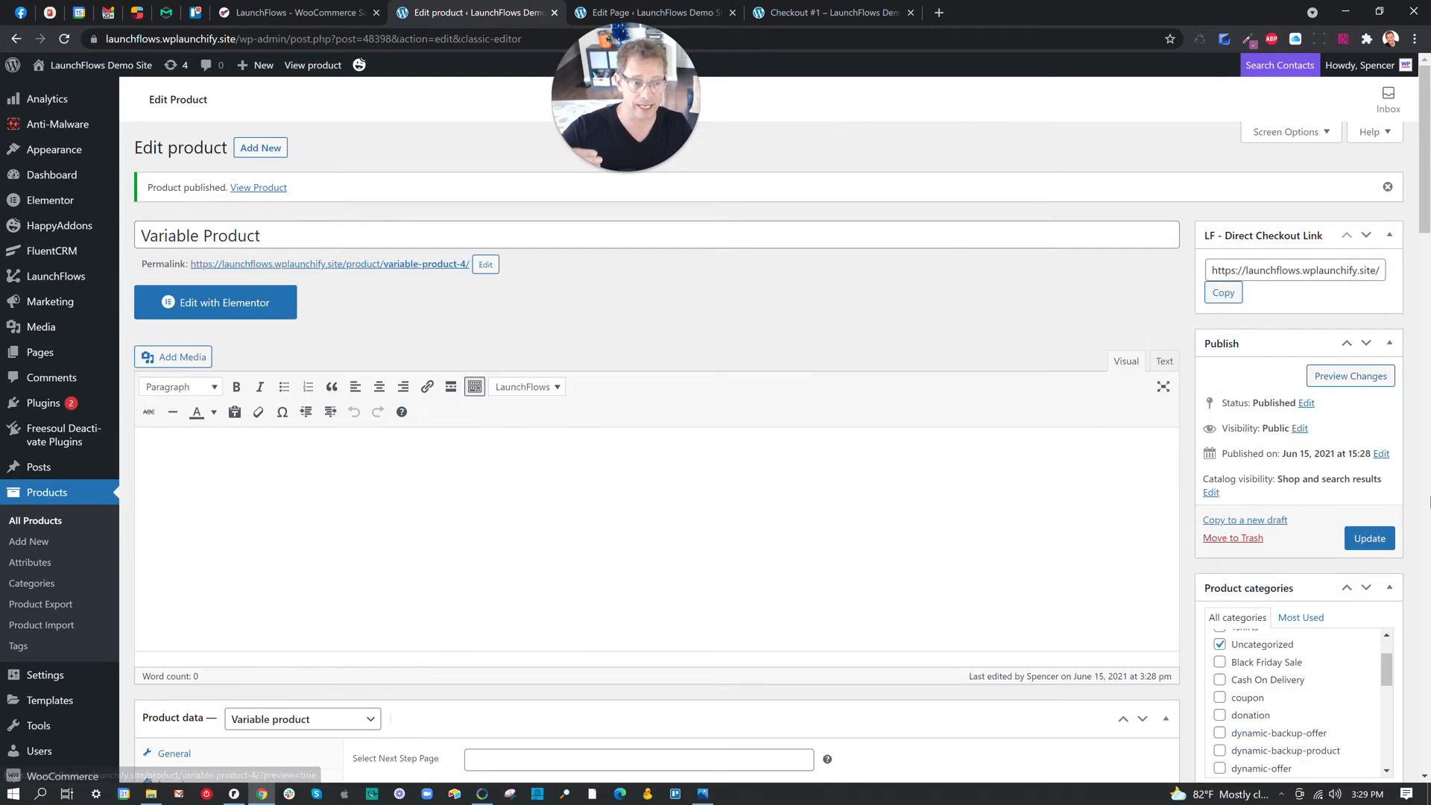
{"action": "left_click", "coordinate": [1376, 540]}
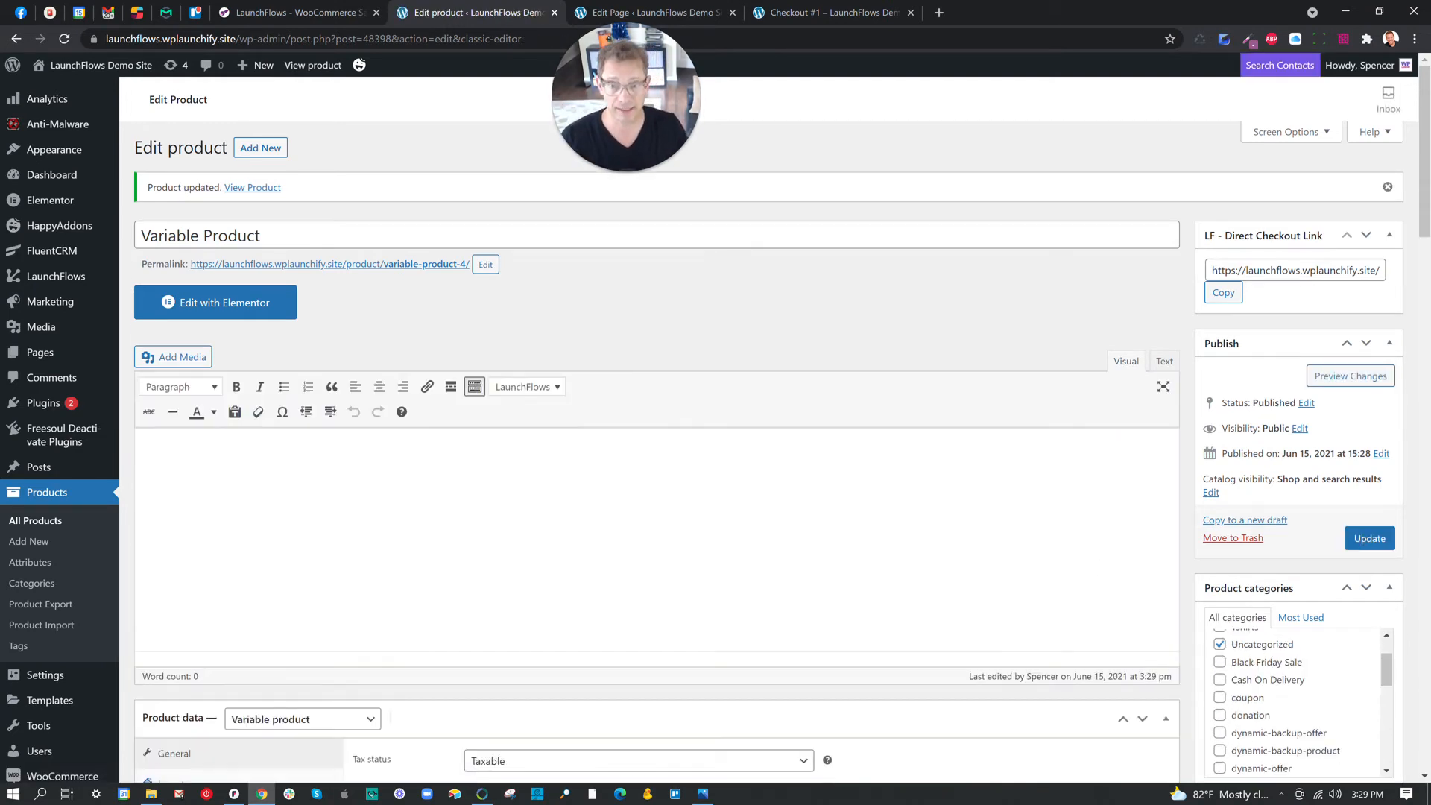
Show the product's variations and copy the ID number of the Small variation.
{"action": "scroll", "coordinate": [772, 634], "scroll_direction": "down", "scroll_amount": 3}
{"action": "scroll", "coordinate": [765, 630], "scroll_direction": "down", "scroll_amount": 4}
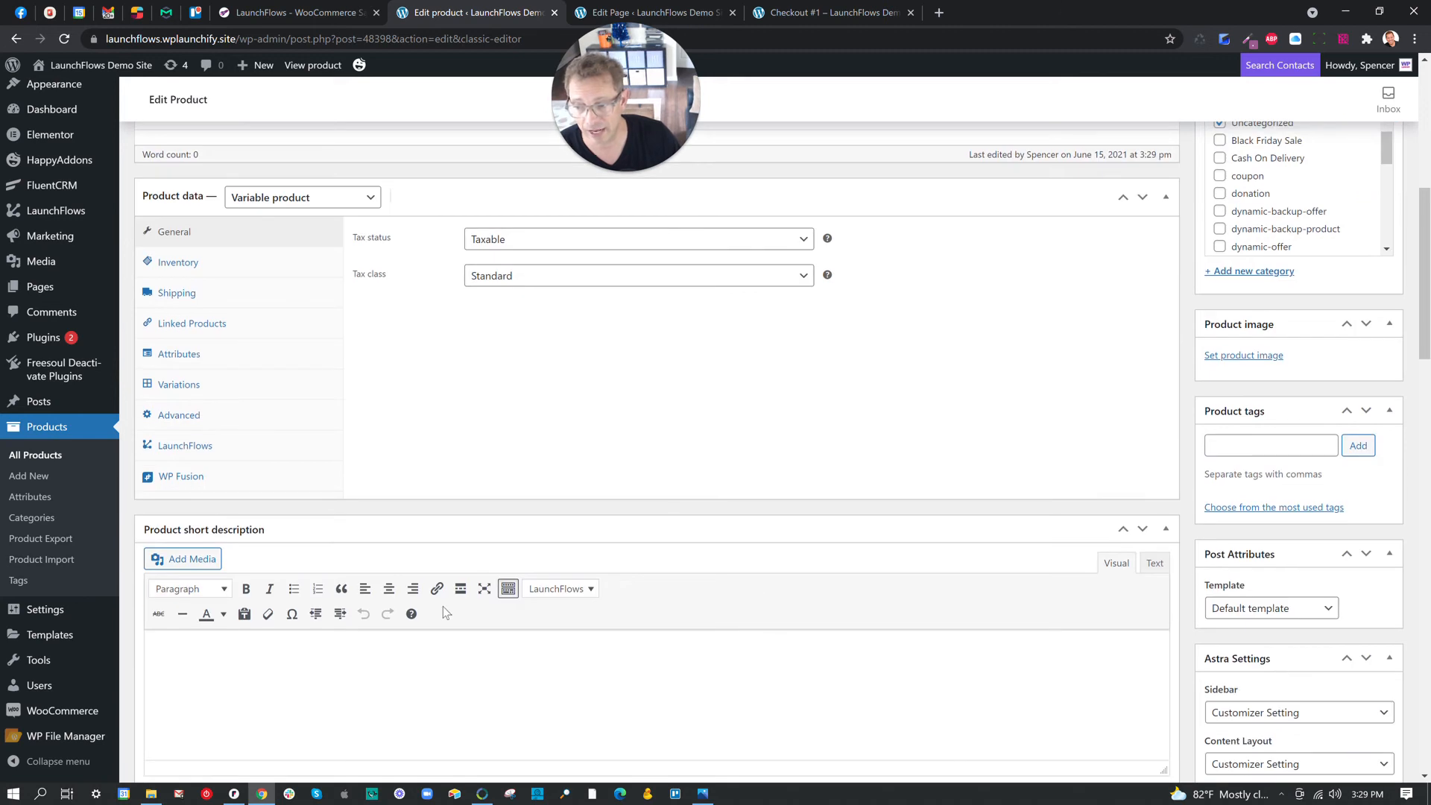
{"action": "left_click", "coordinate": [210, 446]}
{"action": "left_click", "coordinate": [213, 235]}
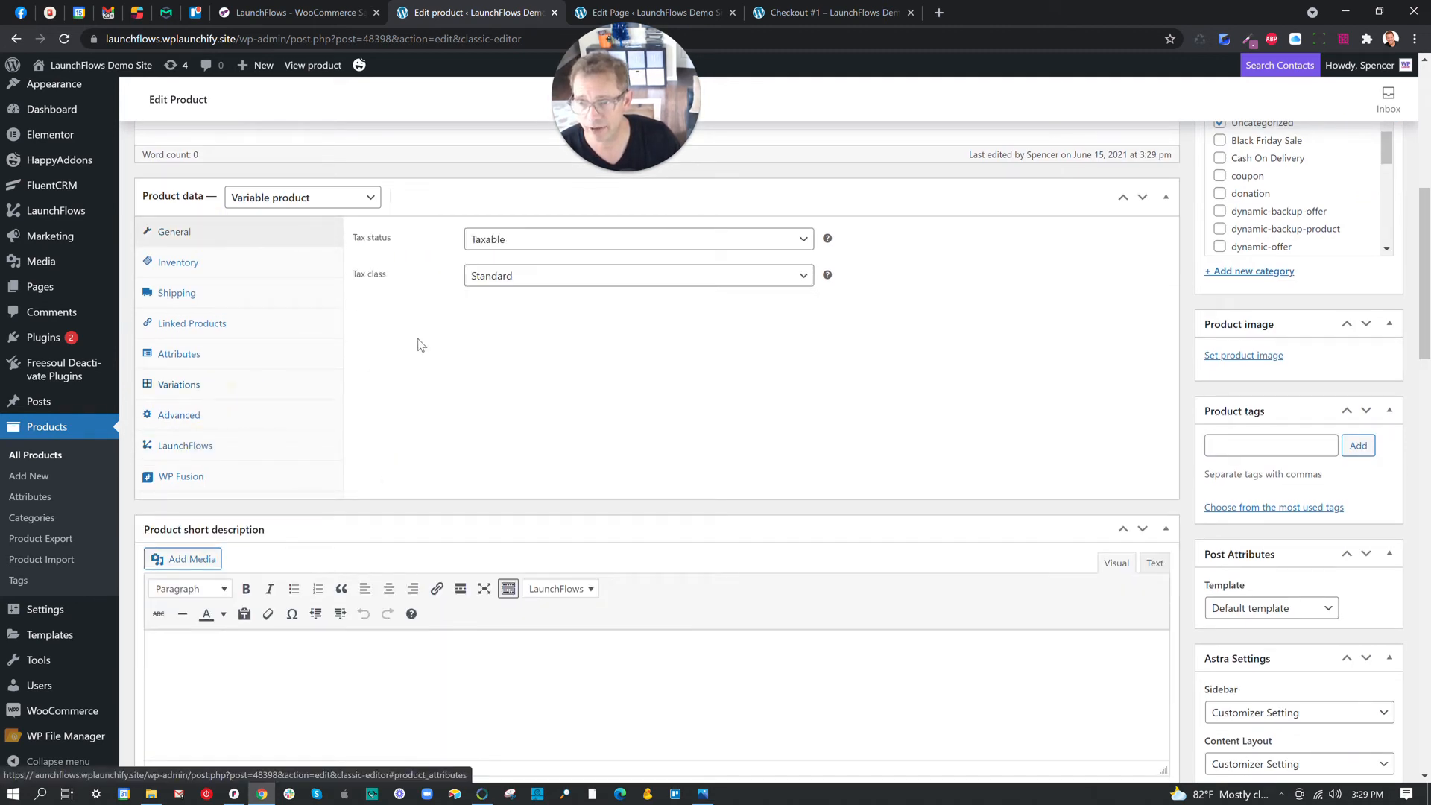
{"action": "left_click", "coordinate": [183, 388]}
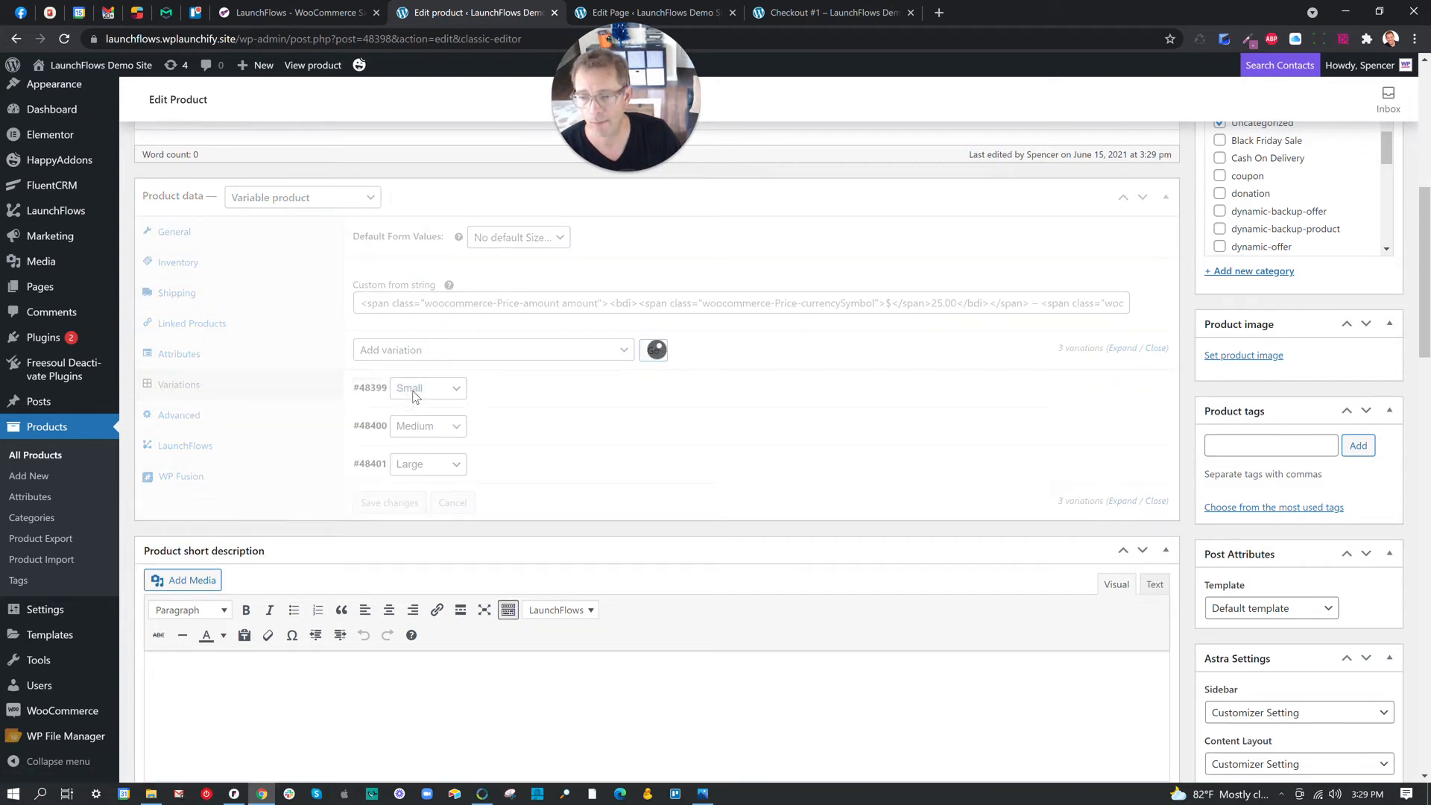
{"action": "left_click_drag", "start_coordinate": [387, 395], "coordinate": [365, 394]}
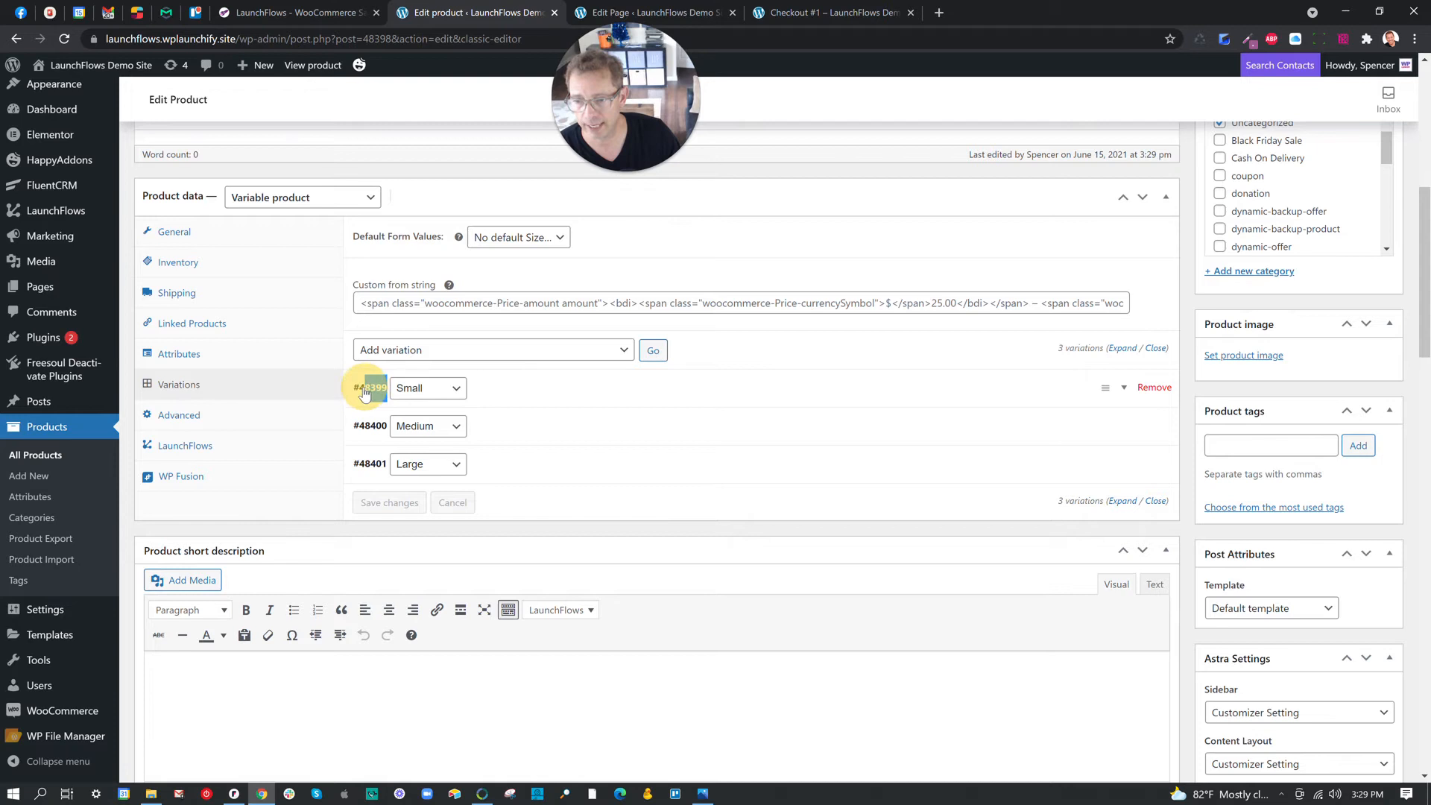
{"action": "right_click", "coordinate": [362, 391]}
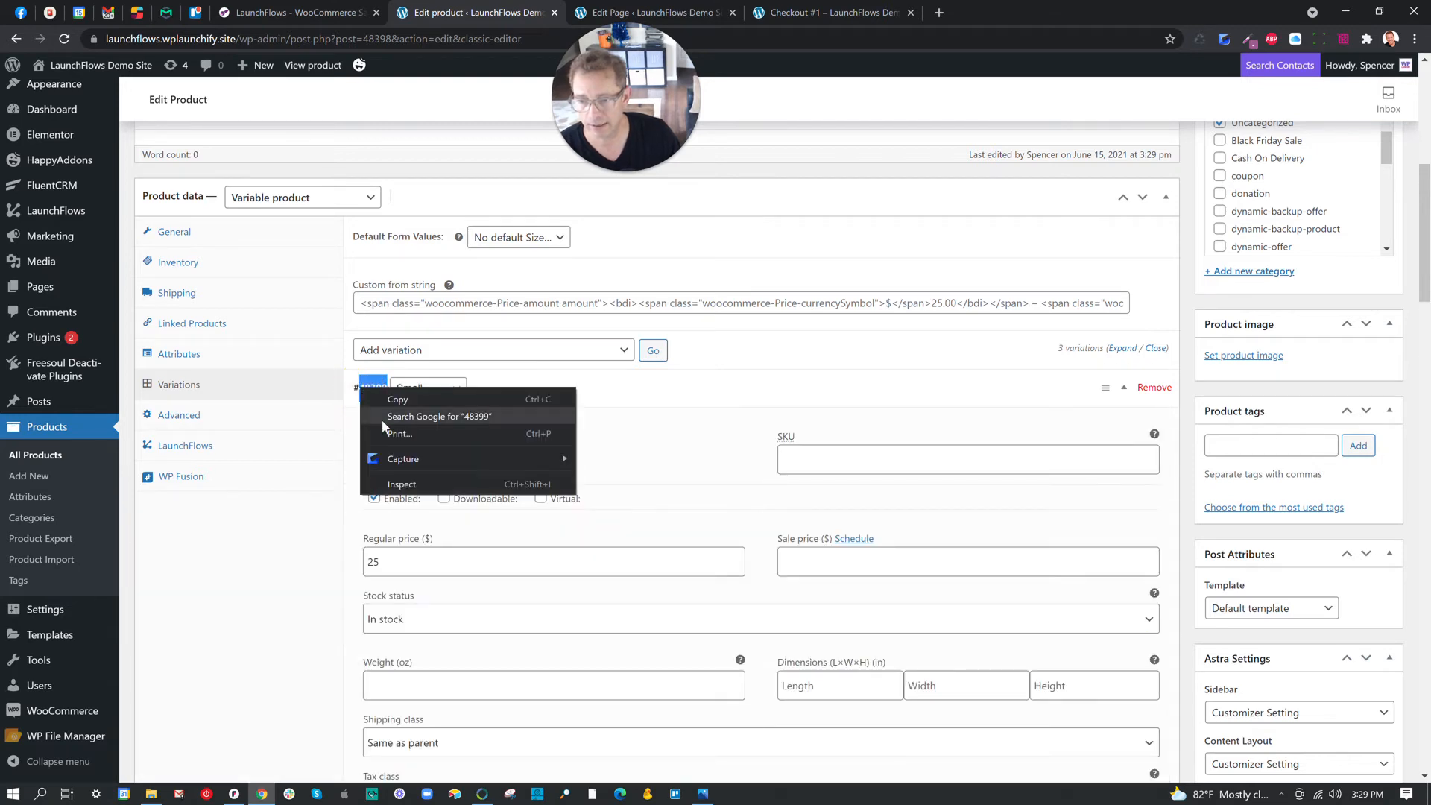
{"action": "left_click", "coordinate": [397, 400]}
Delete the bump shortcode from the Custom Upsell Page With Product and open the page for editing in Elementor.
{"action": "left_click", "coordinate": [667, 13]}
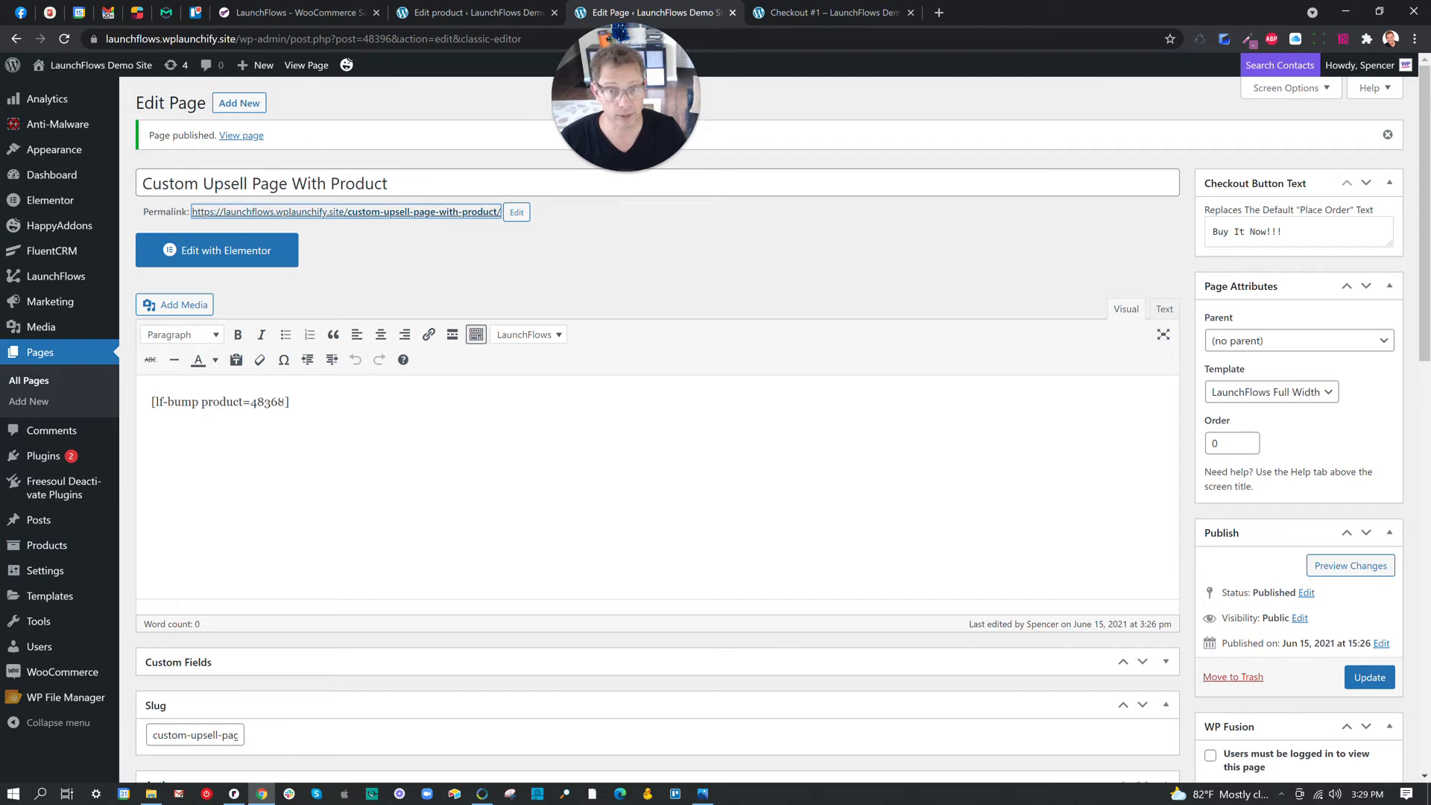
{"action": "left_click_drag", "start_coordinate": [292, 403], "coordinate": [128, 382]}
{"action": "key", "text": "BackSpace"}
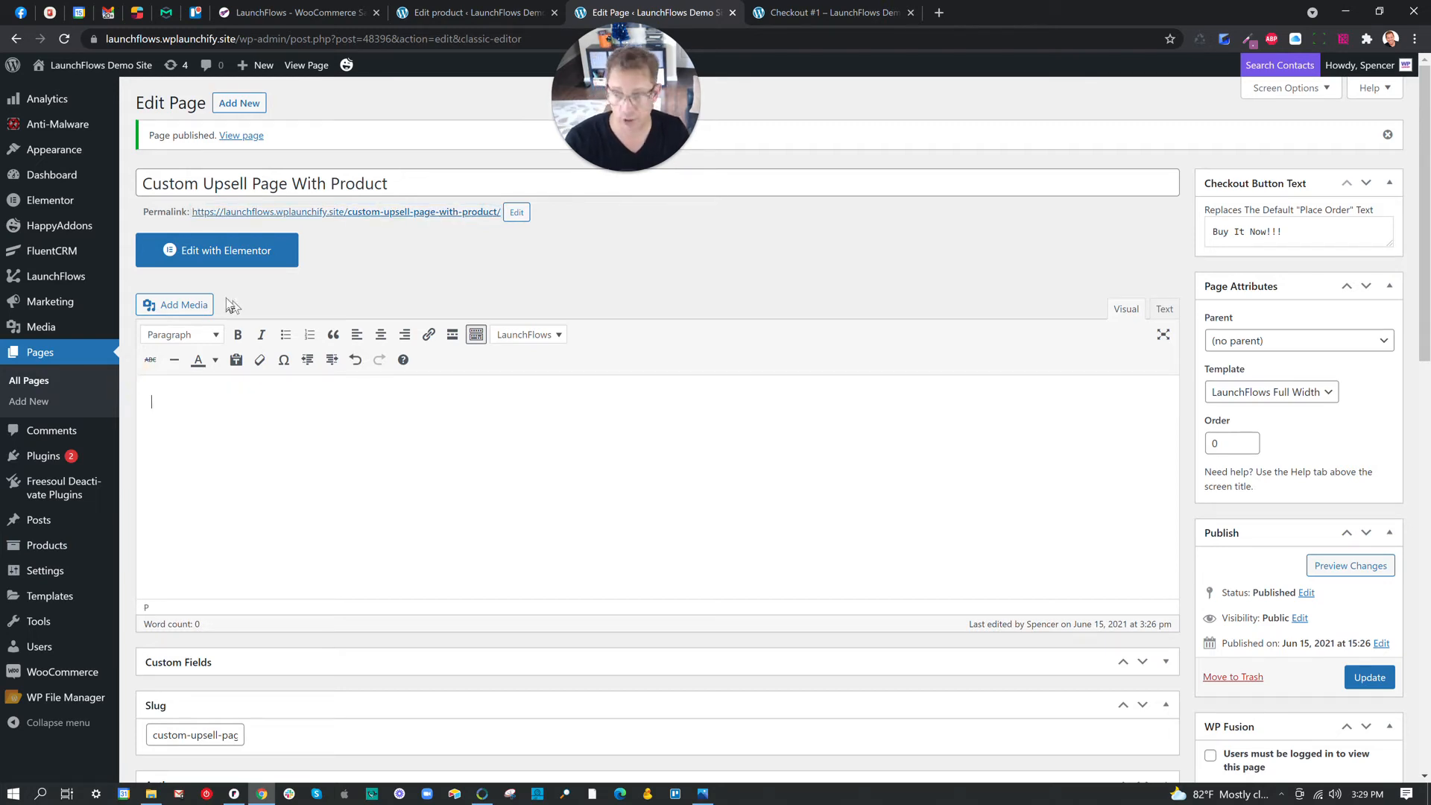
{"action": "left_click", "coordinate": [233, 254]}
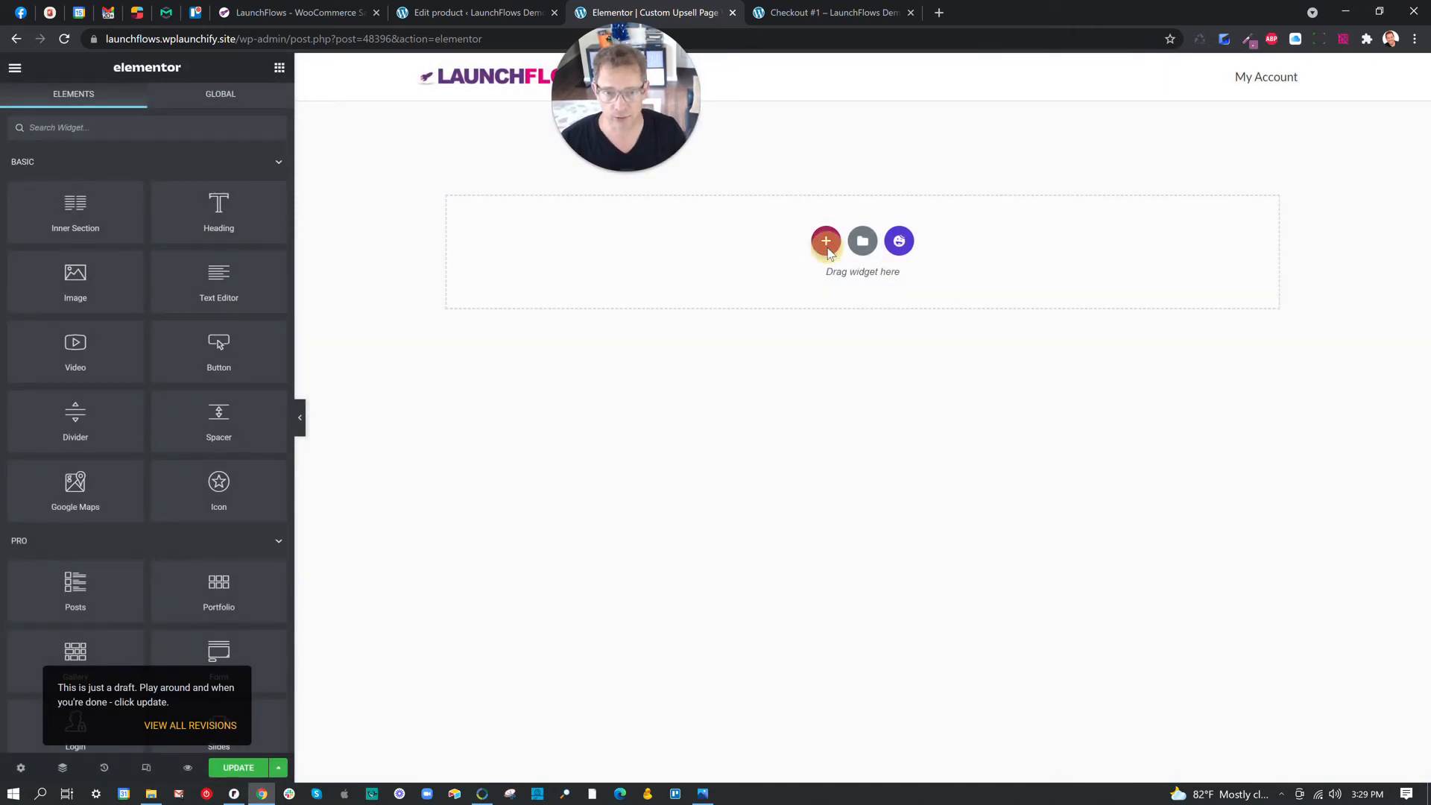
Add a single-column section holding a LaunchFlows Order Bump widget with product ID 48399.
{"action": "left_click", "coordinate": [826, 242]}
{"action": "left_click", "coordinate": [671, 280]}
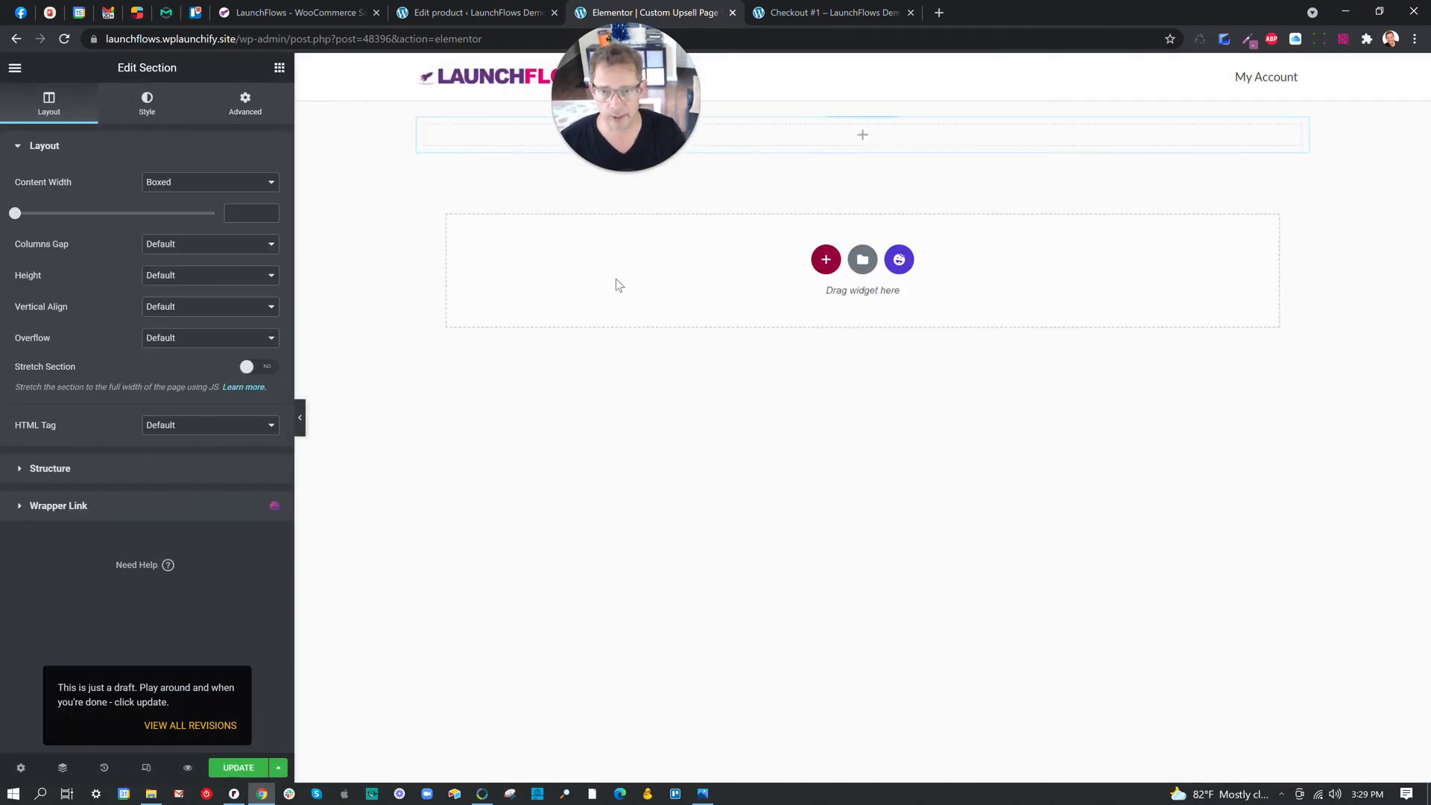
{"action": "left_click", "coordinate": [279, 67]}
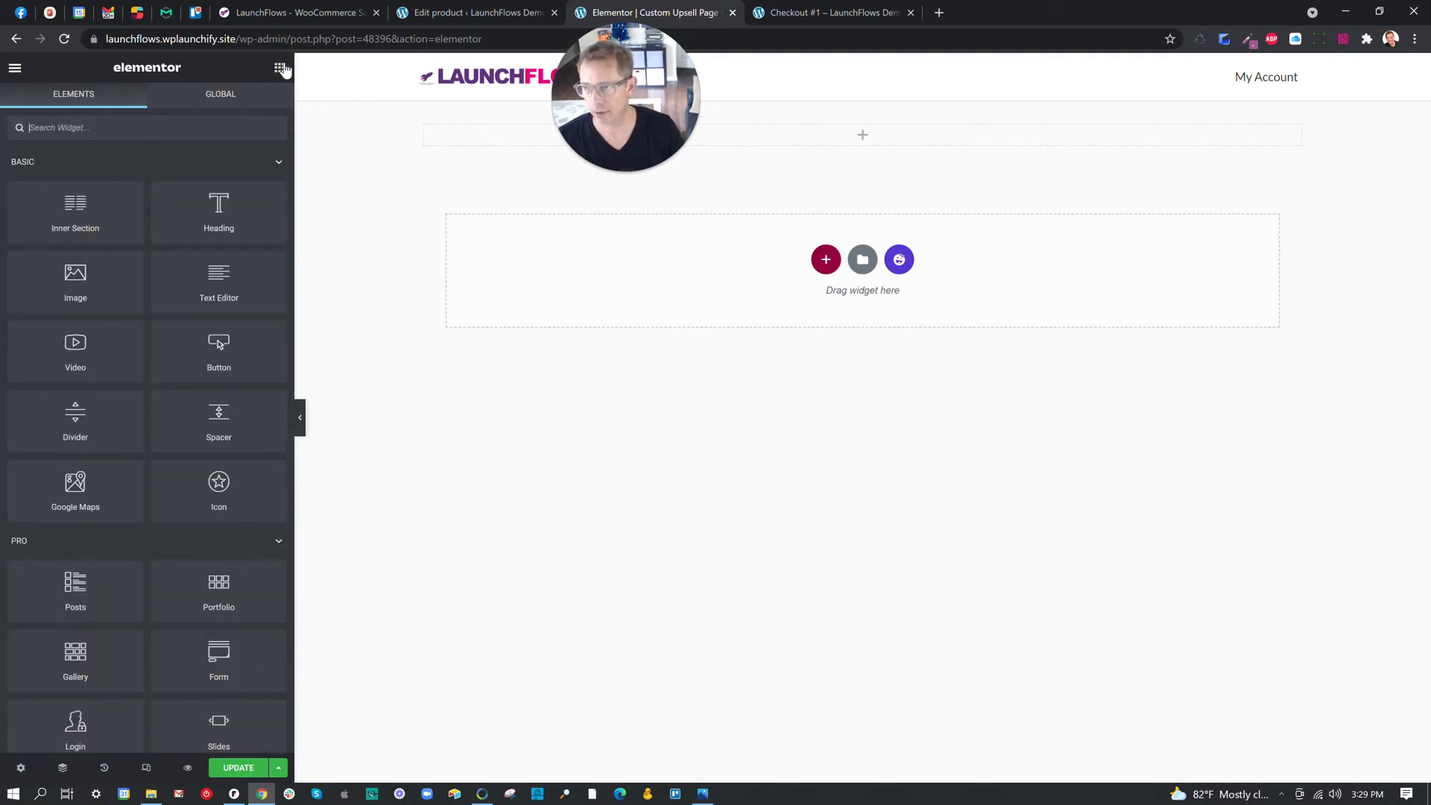
{"action": "type", "text": "order"}
{"action": "left_click_drag", "start_coordinate": [268, 153], "coordinate": [517, 135]}
{"action": "left_click", "coordinate": [176, 183]}
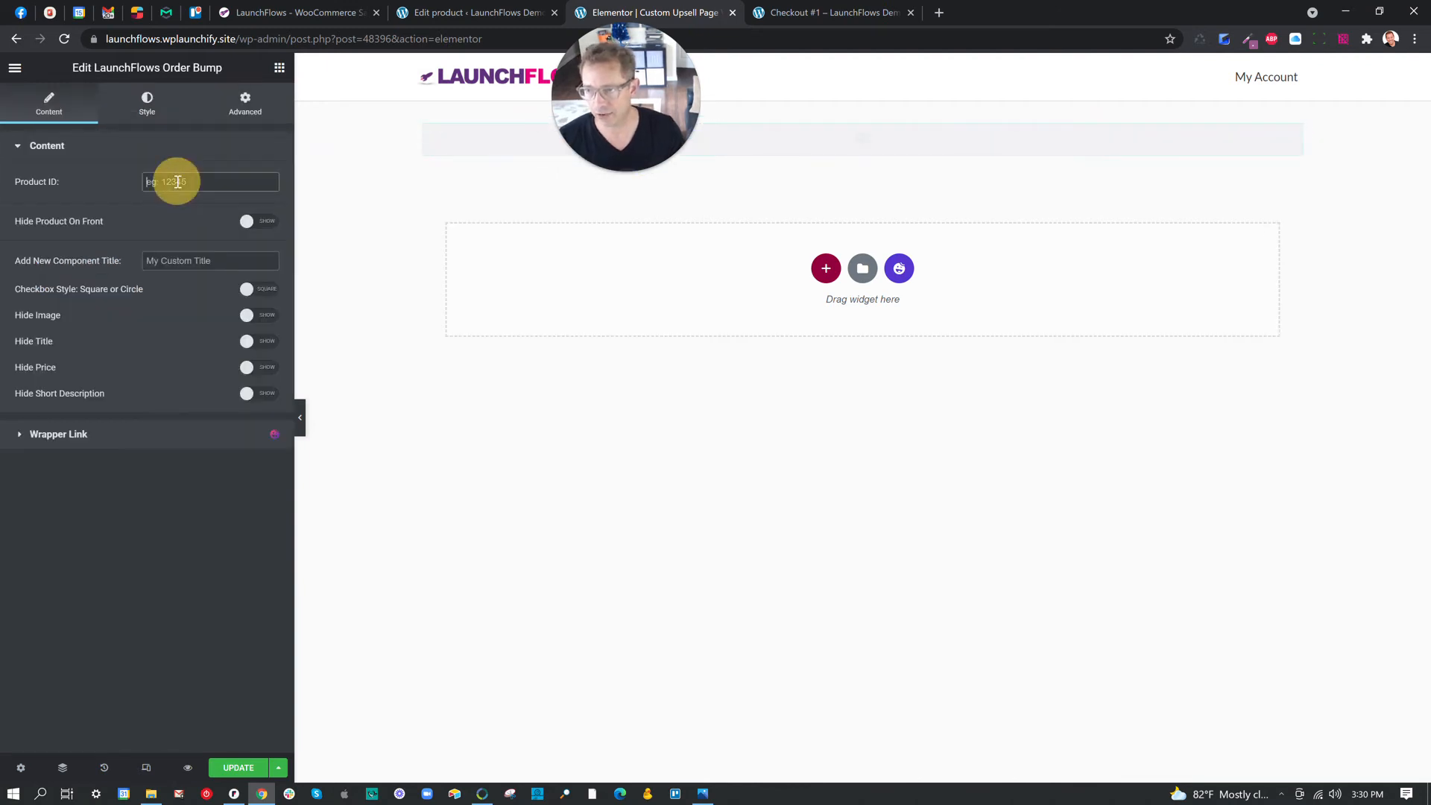
{"action": "key", "text": "ctrl+v"}
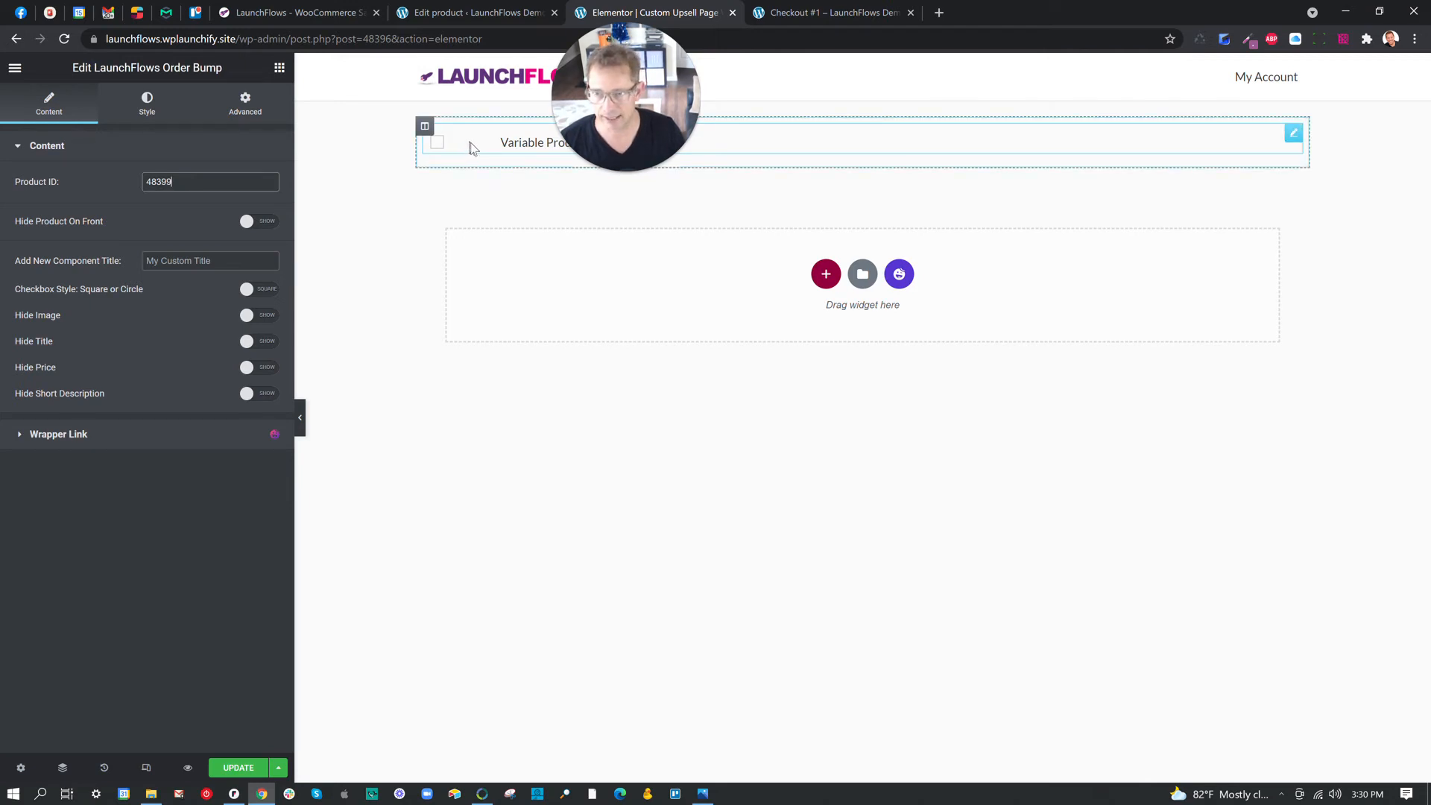
Duplicate the order bump widget twice so the section holds three order bumps.
{"action": "right_click", "coordinate": [1293, 133]}
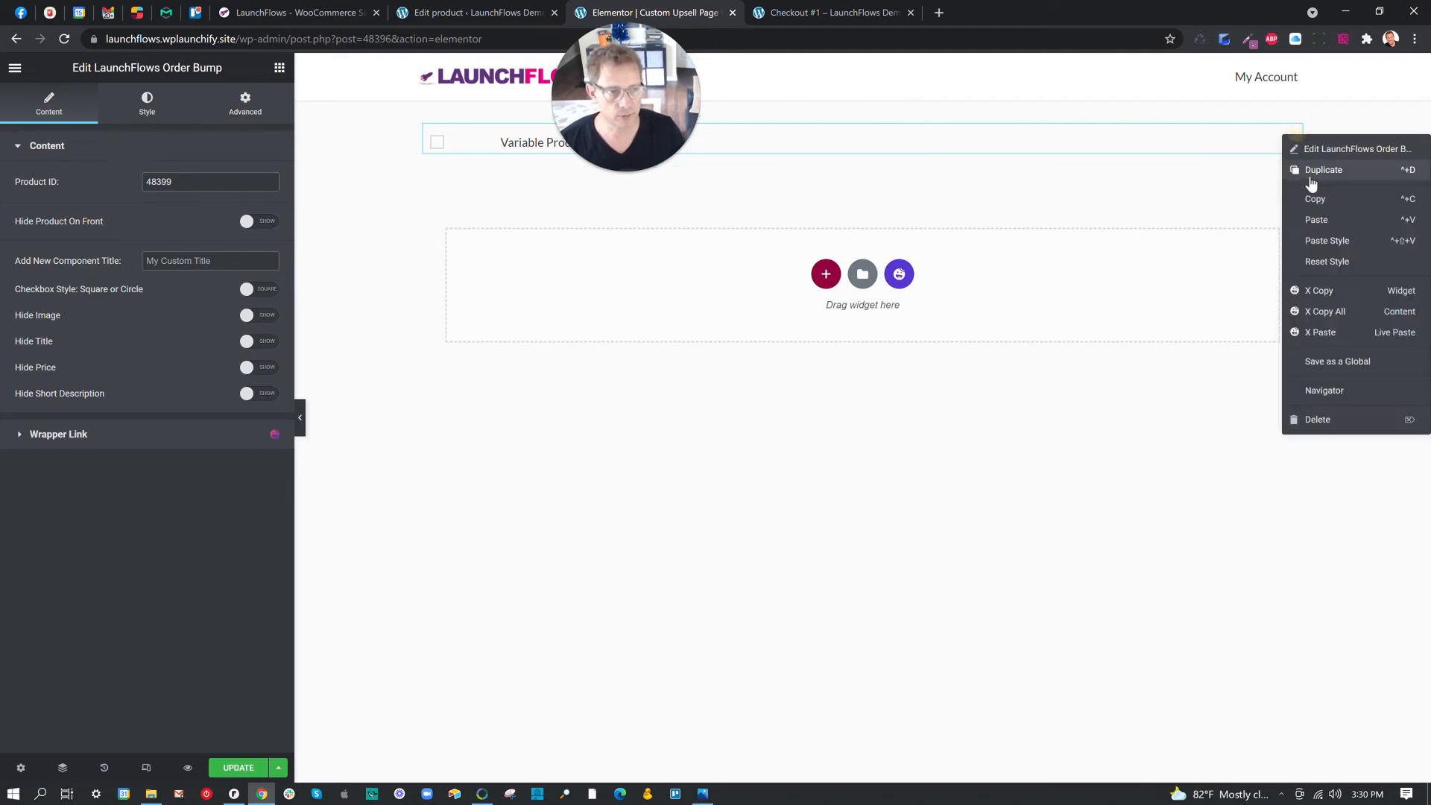
{"action": "left_click", "coordinate": [1311, 171]}
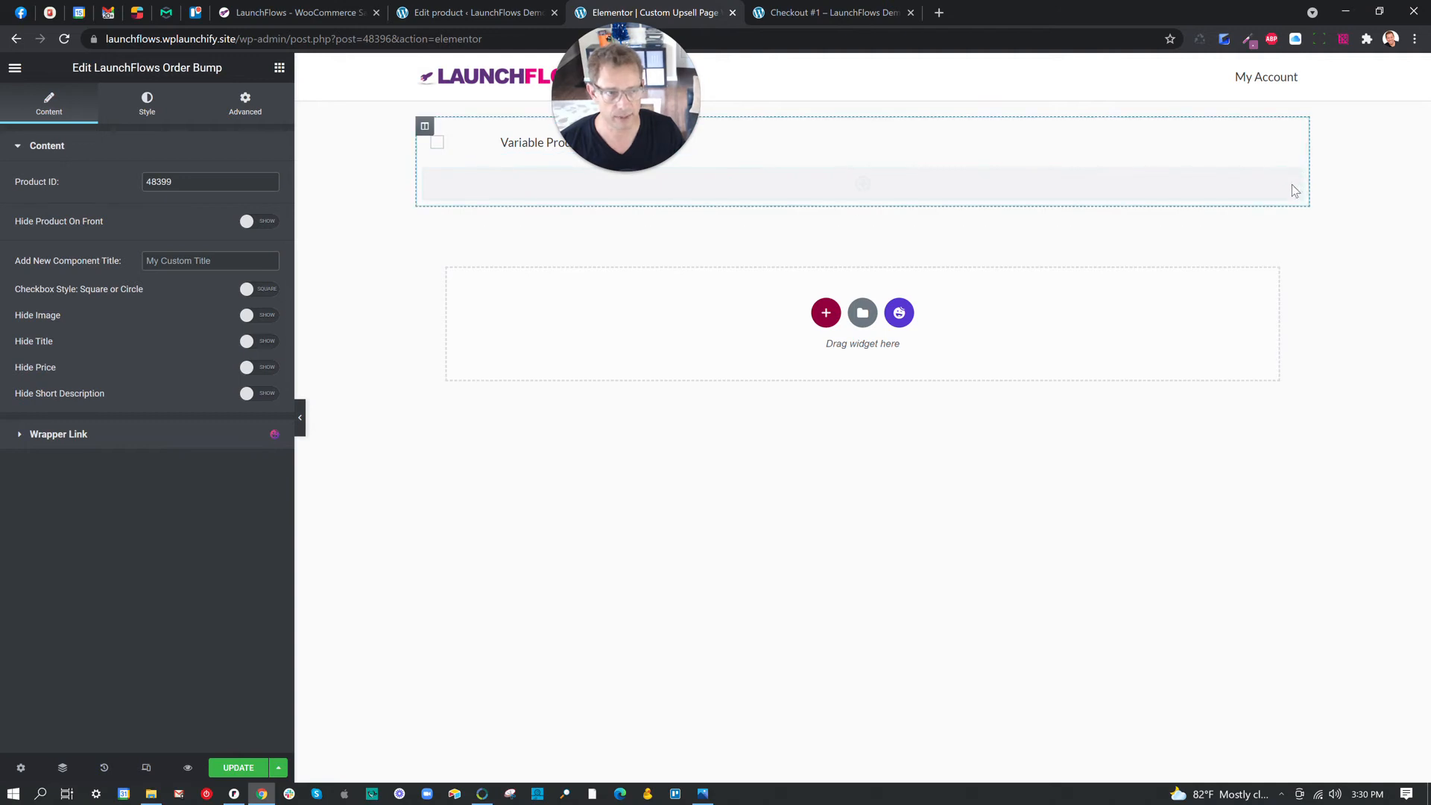
{"action": "right_click", "coordinate": [1294, 186]}
{"action": "left_click", "coordinate": [1309, 217]}
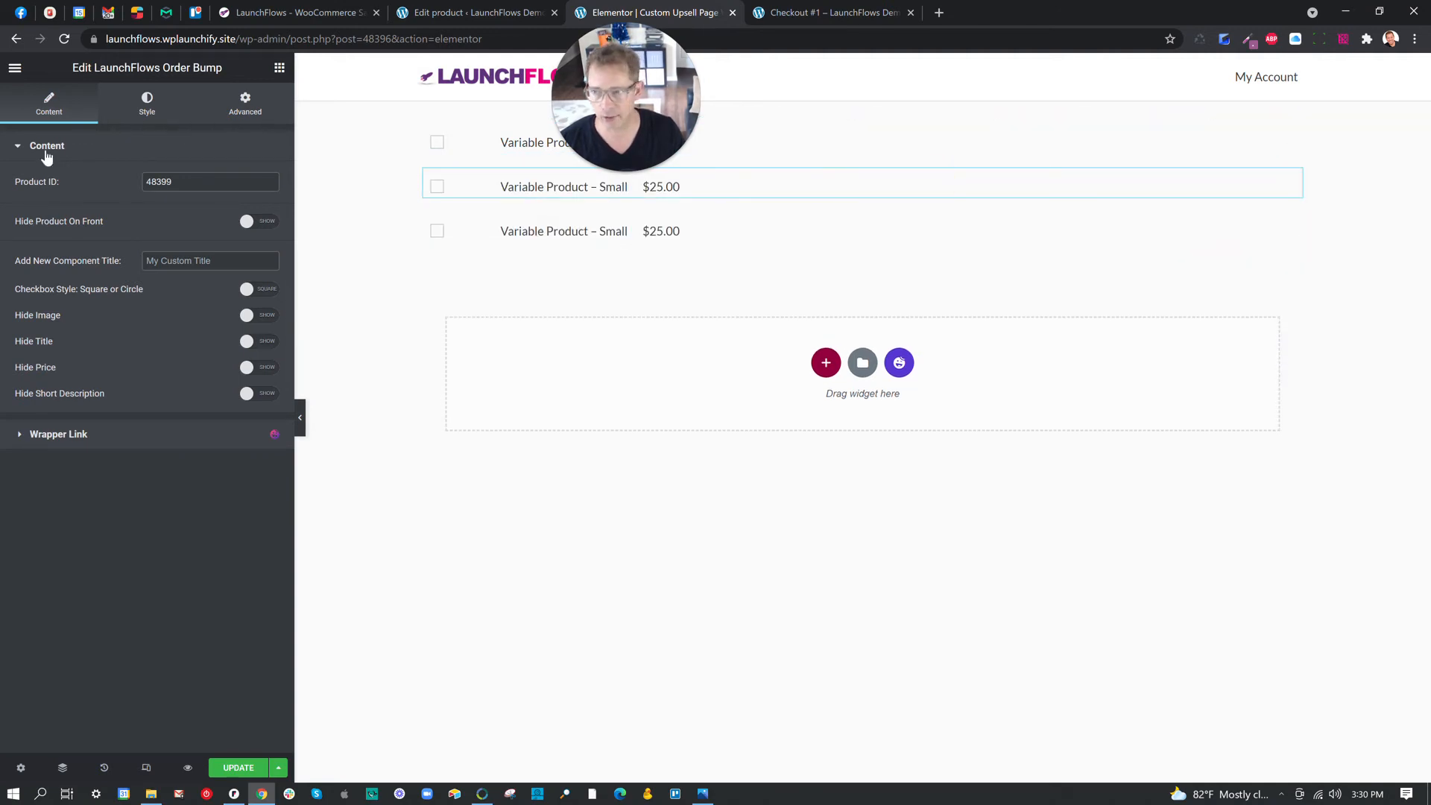
Set the second order bump's product ID to 48400 and the third's to 48401.
{"action": "left_click_drag", "start_coordinate": [162, 181], "coordinate": [248, 191]}
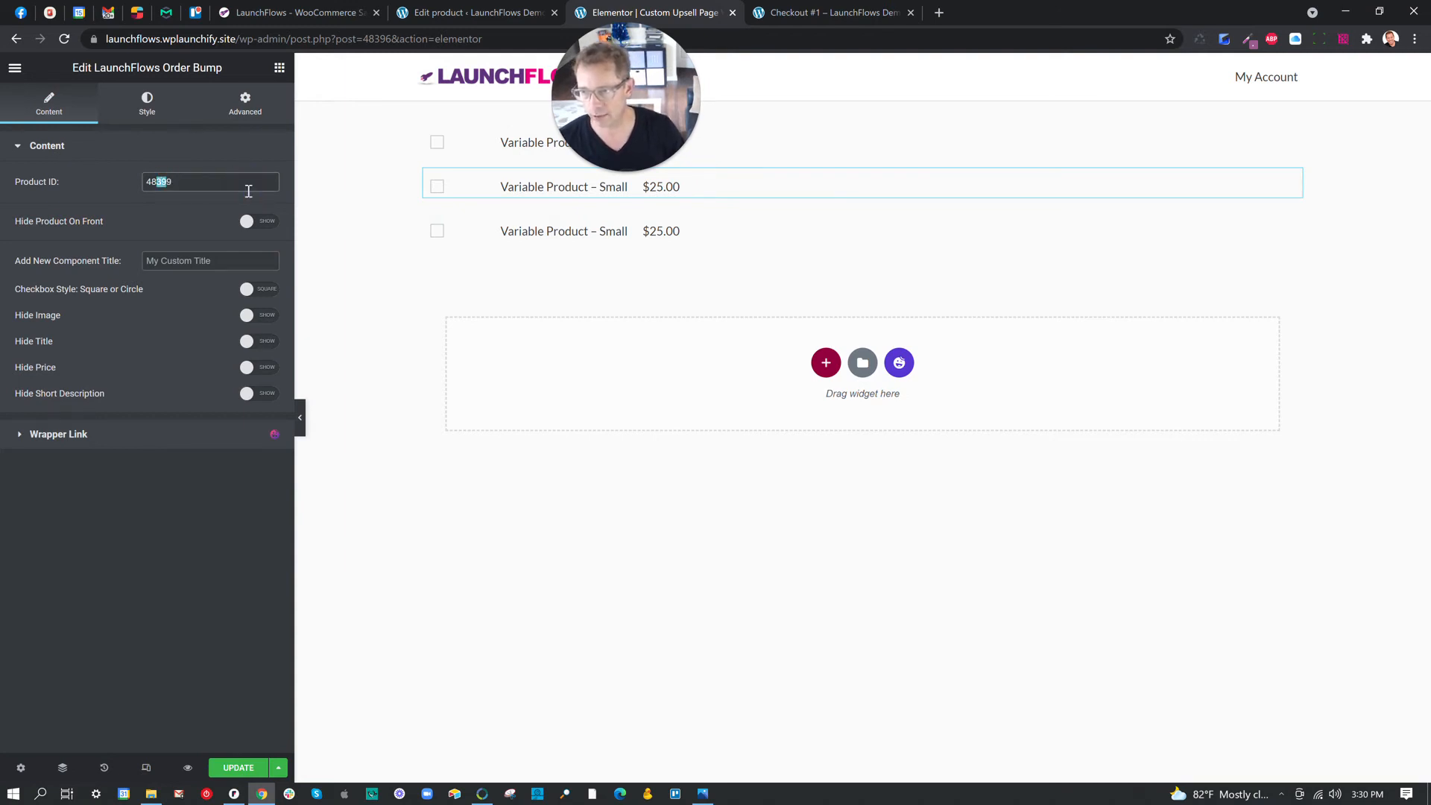
{"action": "type", "text": "48400"}
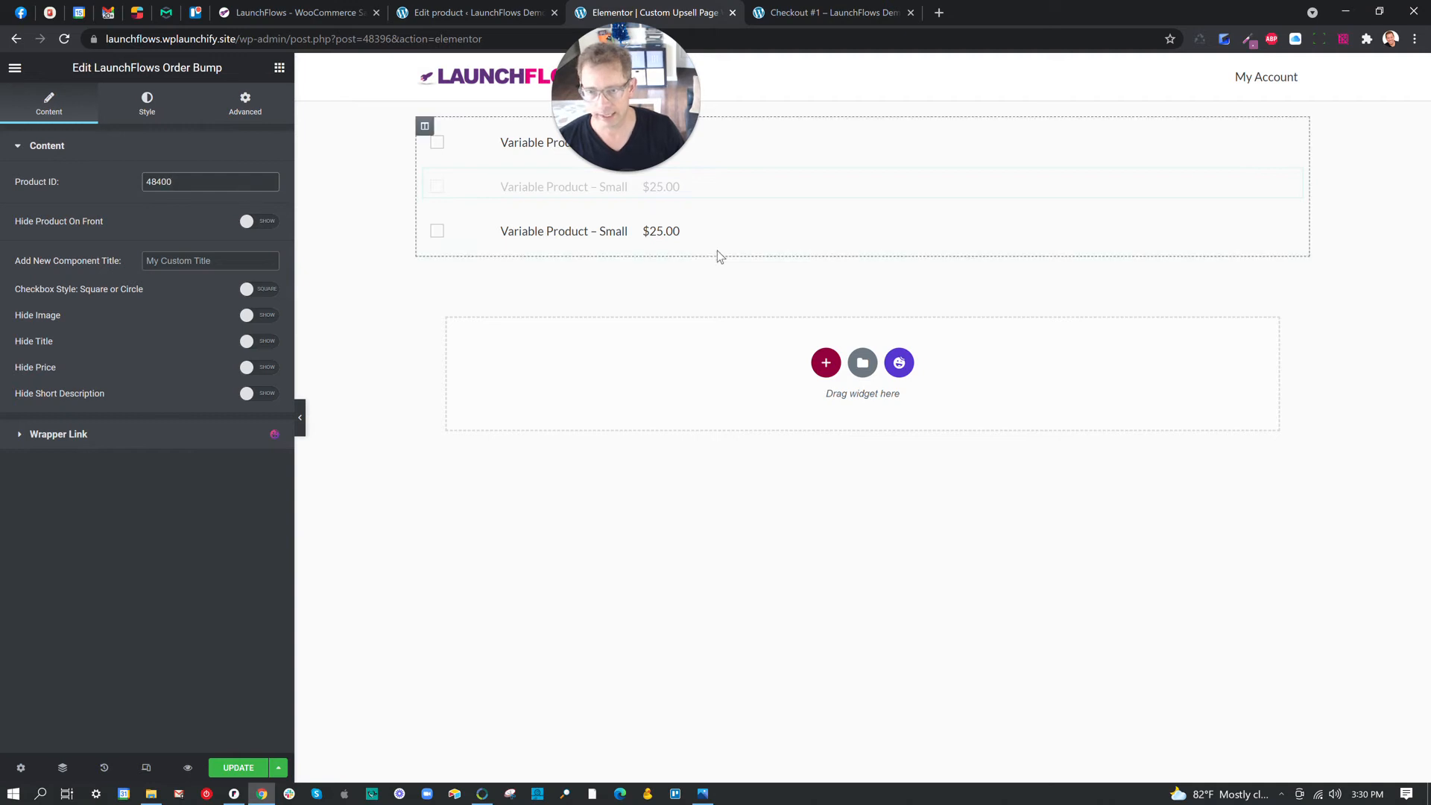
{"action": "left_click", "coordinate": [1297, 221]}
{"action": "left_click_drag", "start_coordinate": [158, 181], "coordinate": [217, 182]}
{"action": "type", "text": "40"}
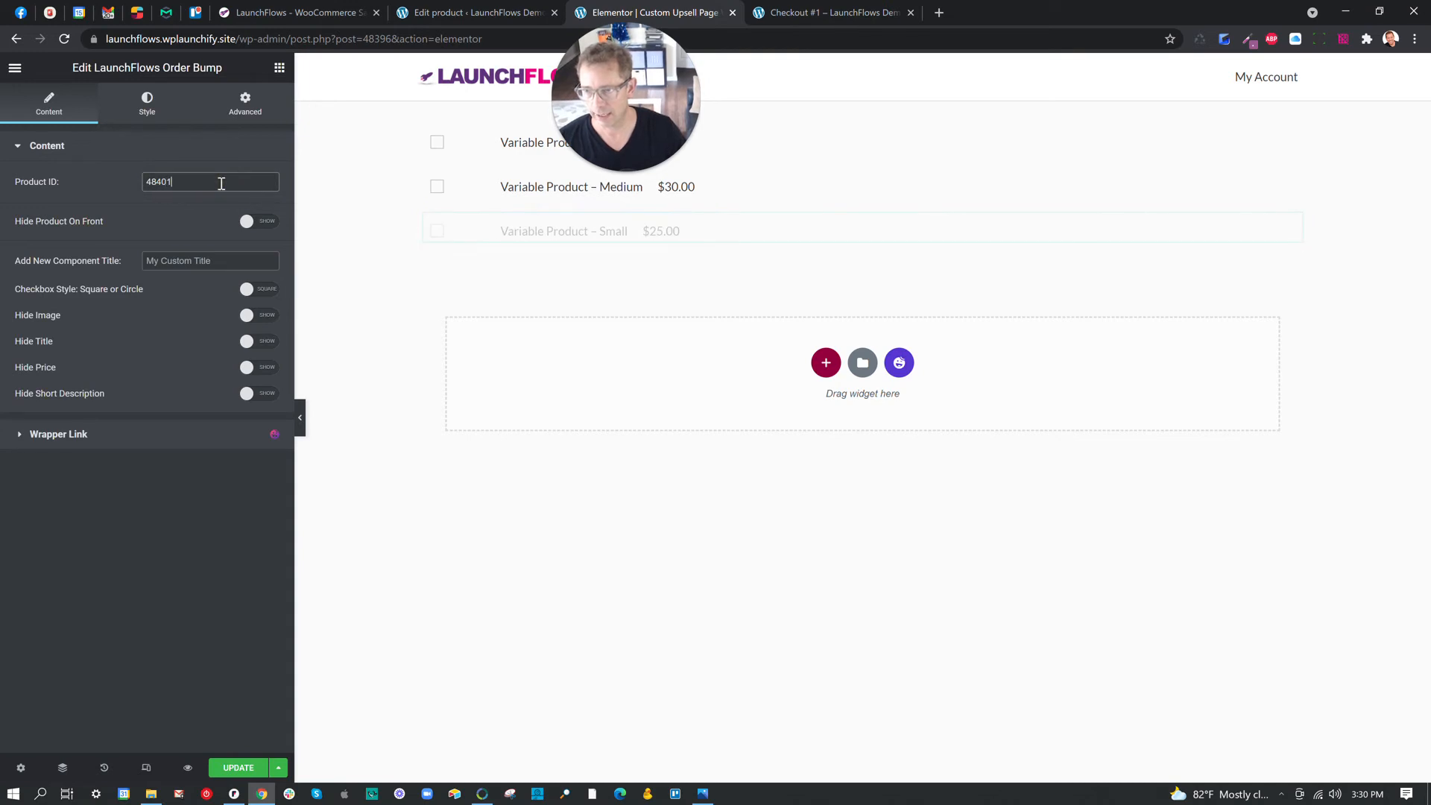
Switch the checkbox style of all three order bumps from square to circle and update the page.
{"action": "left_click", "coordinate": [885, 147]}
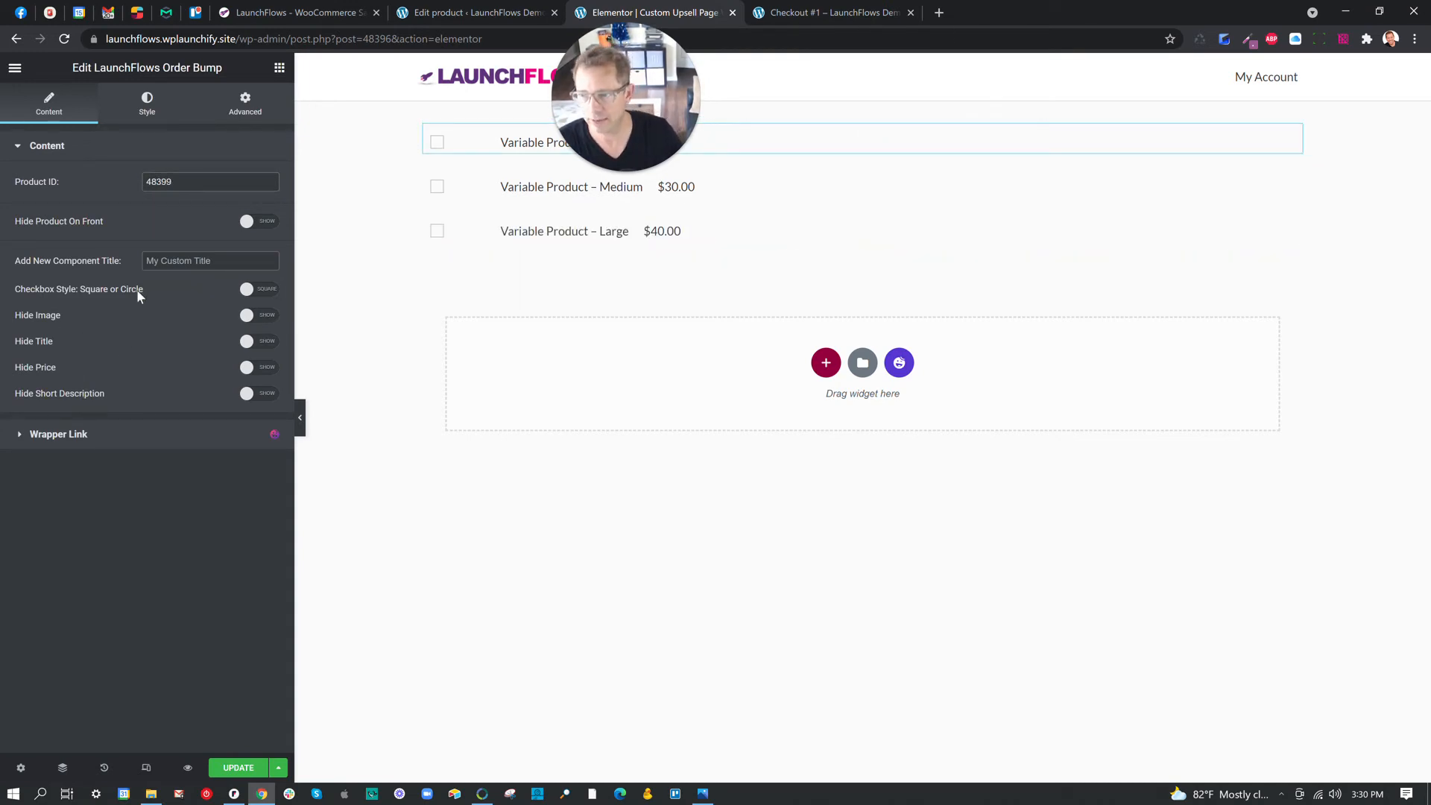
{"action": "left_click", "coordinate": [261, 295]}
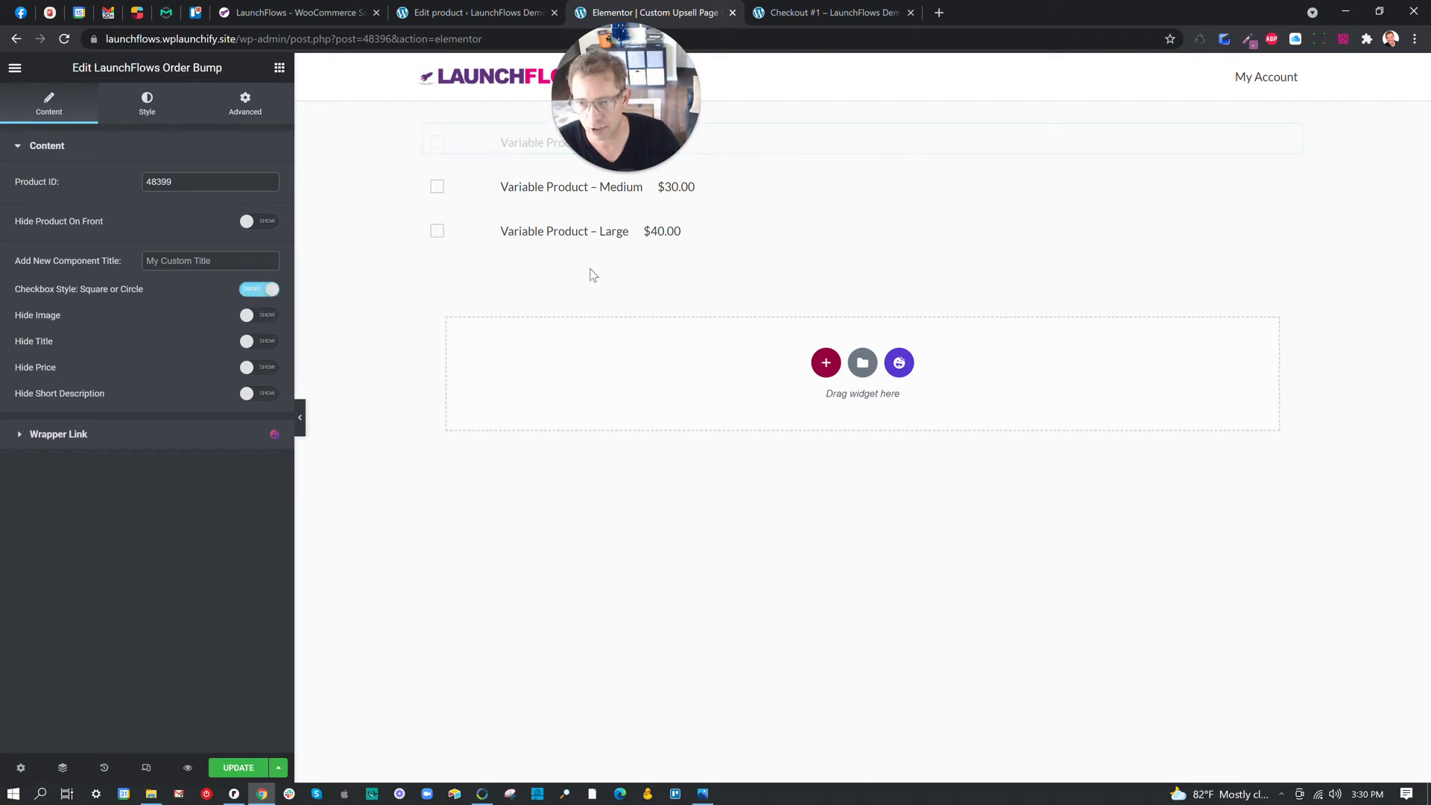
{"action": "left_click", "coordinate": [813, 187]}
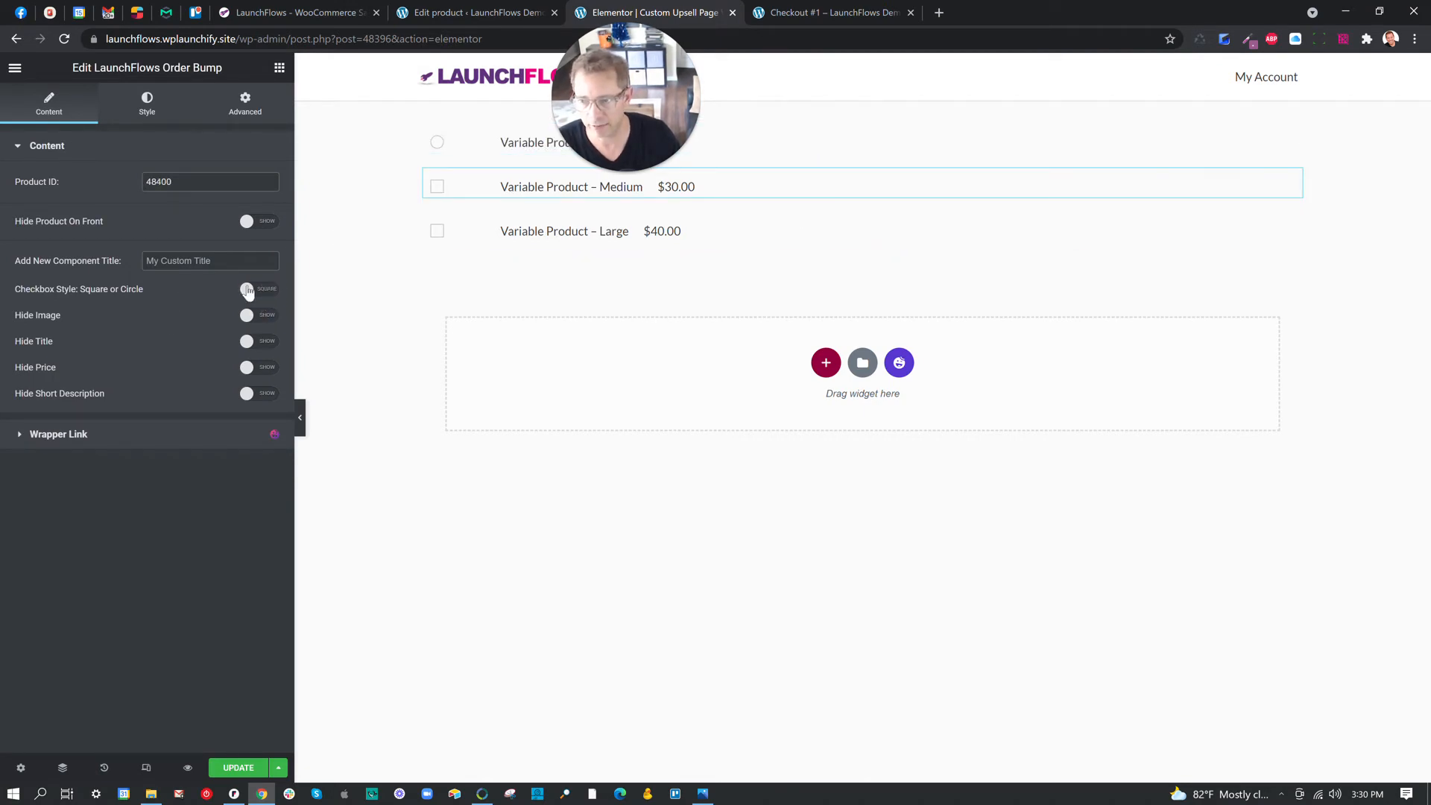
{"action": "left_click", "coordinate": [266, 290]}
{"action": "left_click", "coordinate": [762, 239]}
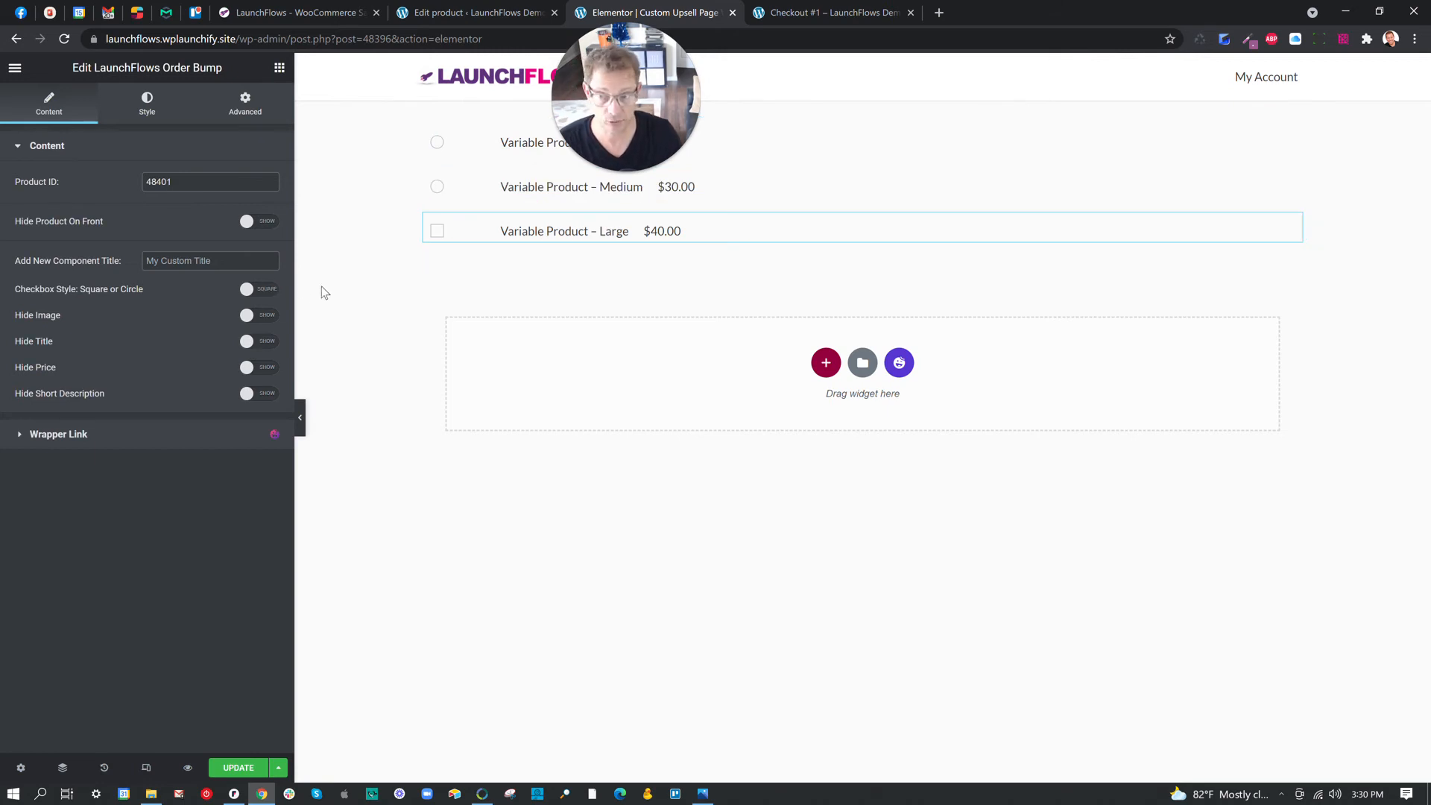
{"action": "left_click", "coordinate": [266, 297]}
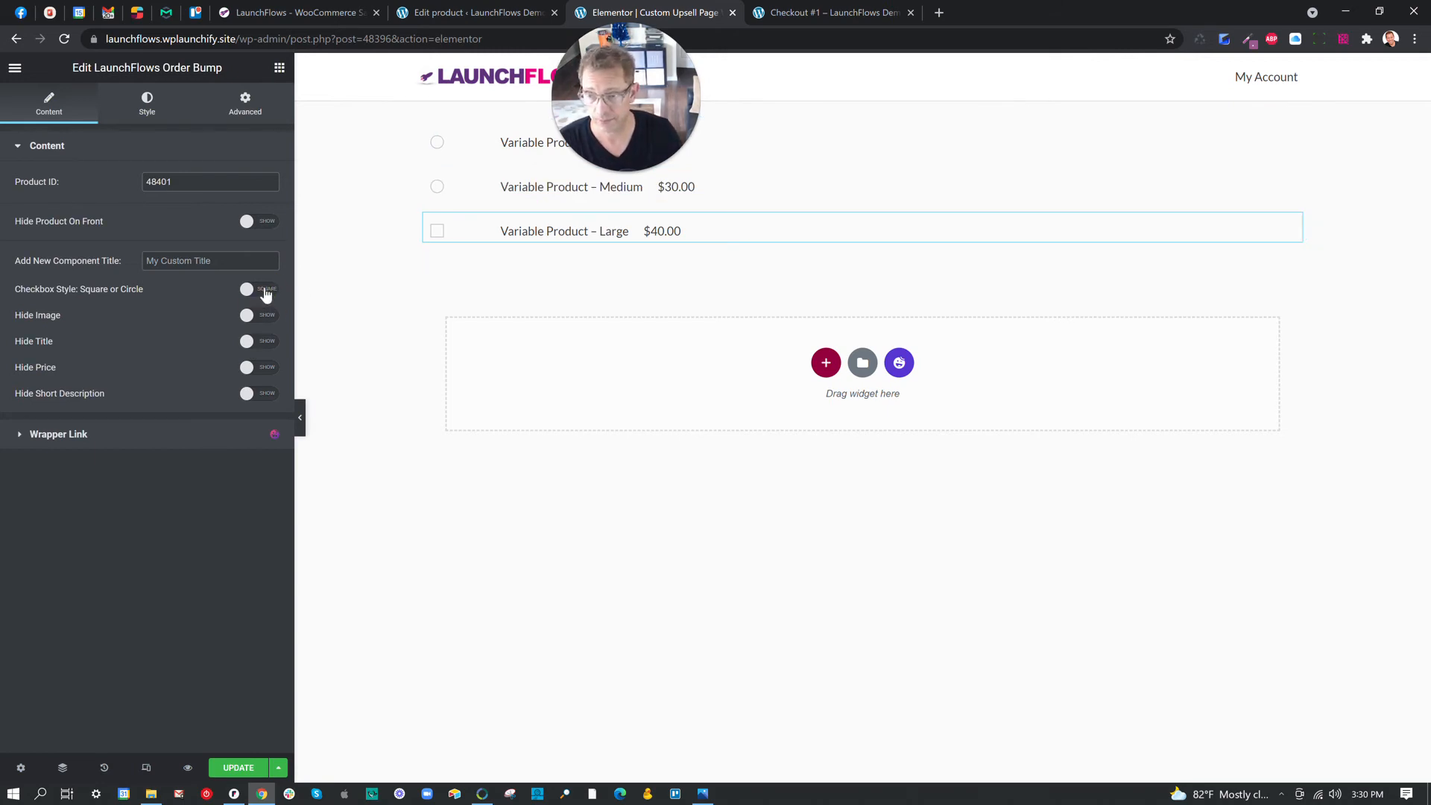
{"action": "left_click", "coordinate": [236, 766]}
Exit Elementor to the dashboard, set the upsell page's template to LaunchFlows Full Width and update the page.
{"action": "left_click", "coordinate": [783, 8]}
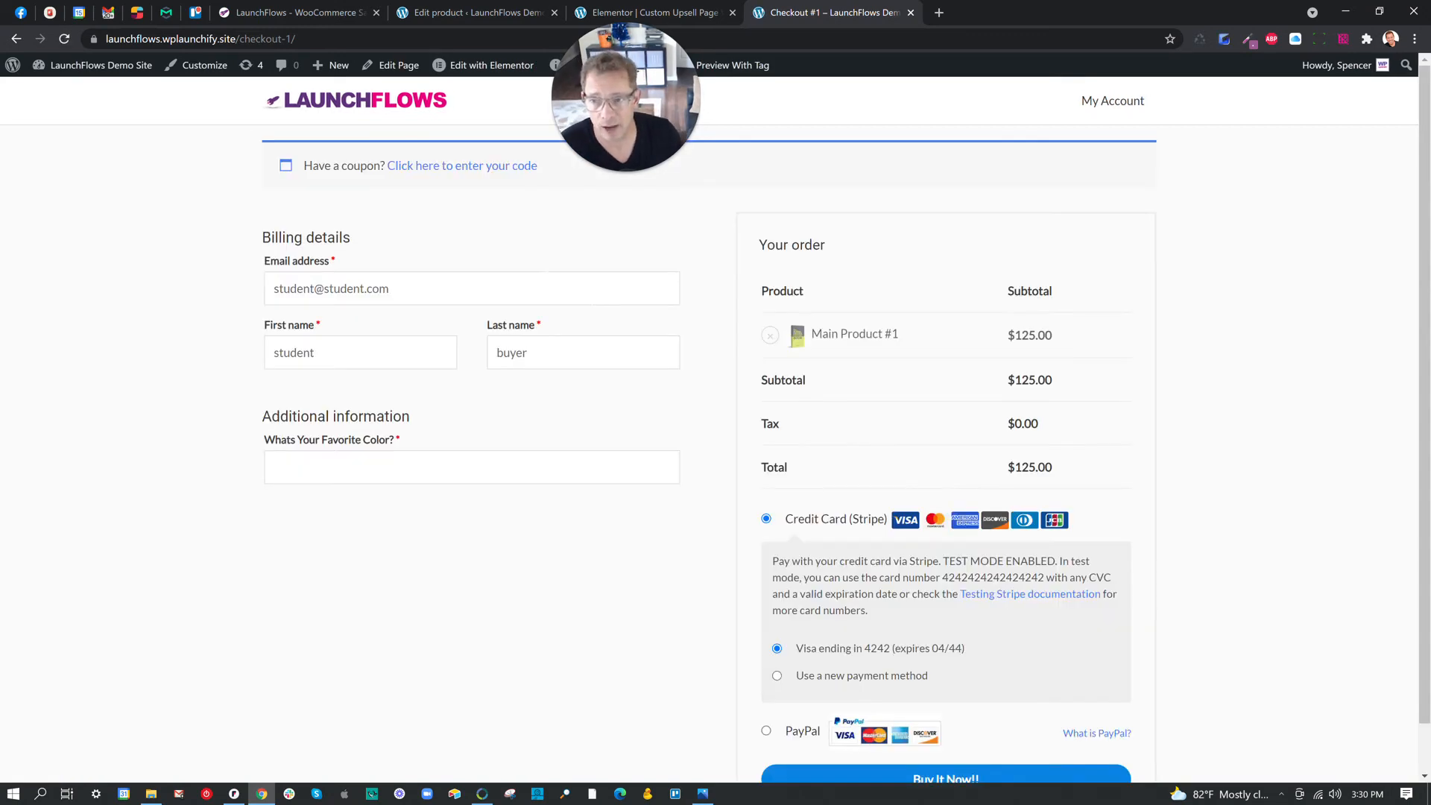
{"action": "left_click", "coordinate": [710, 15]}
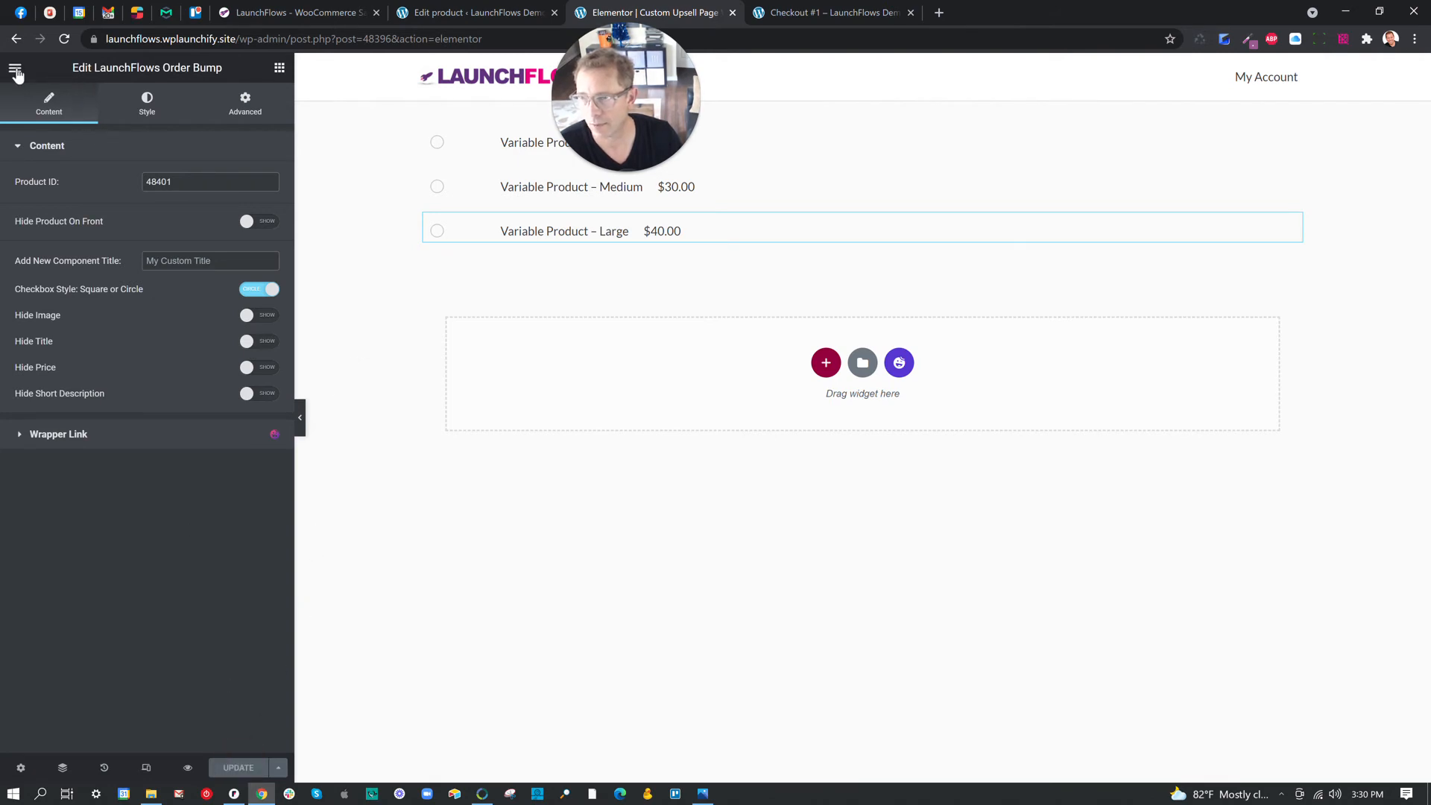
{"action": "left_click", "coordinate": [15, 70]}
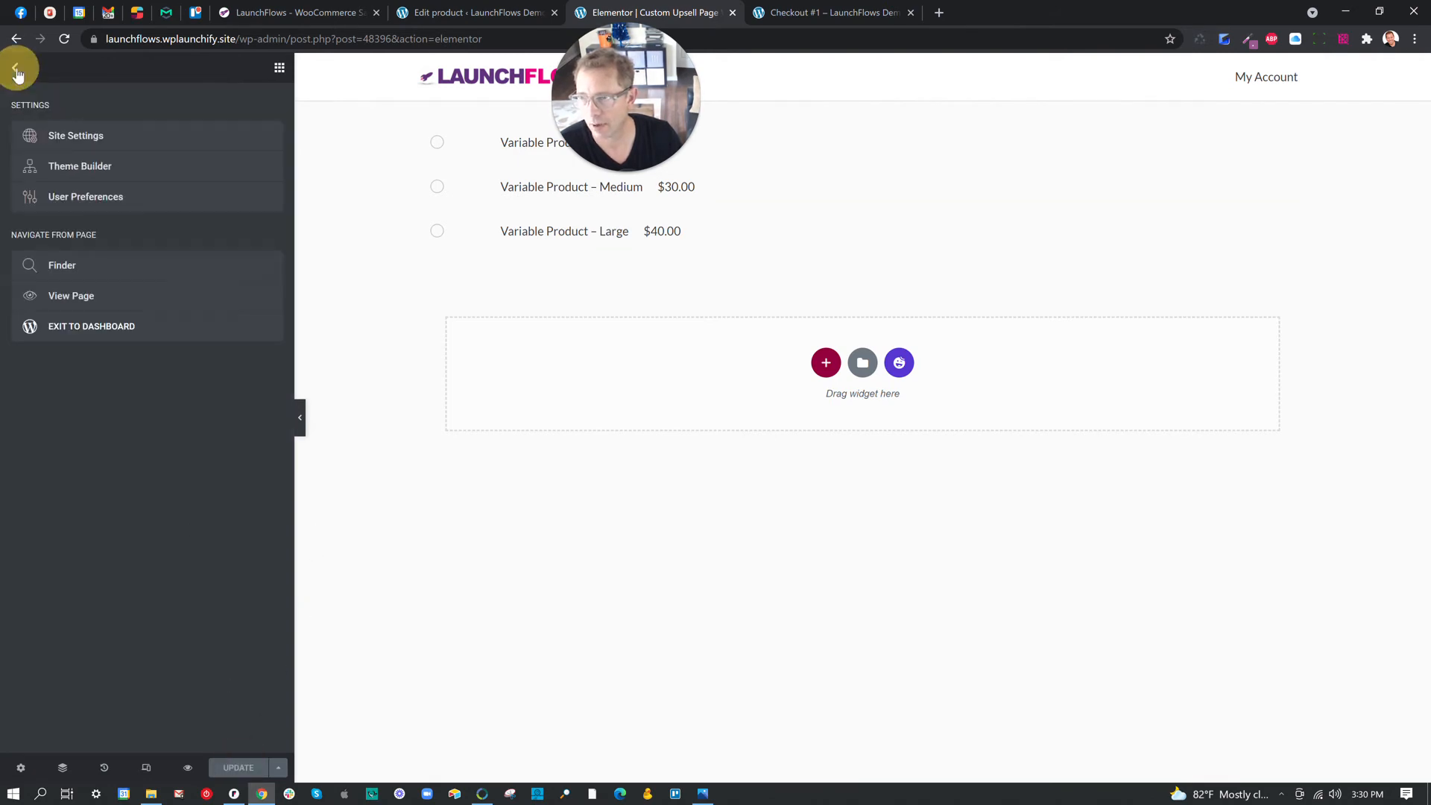
{"action": "left_click", "coordinate": [101, 337]}
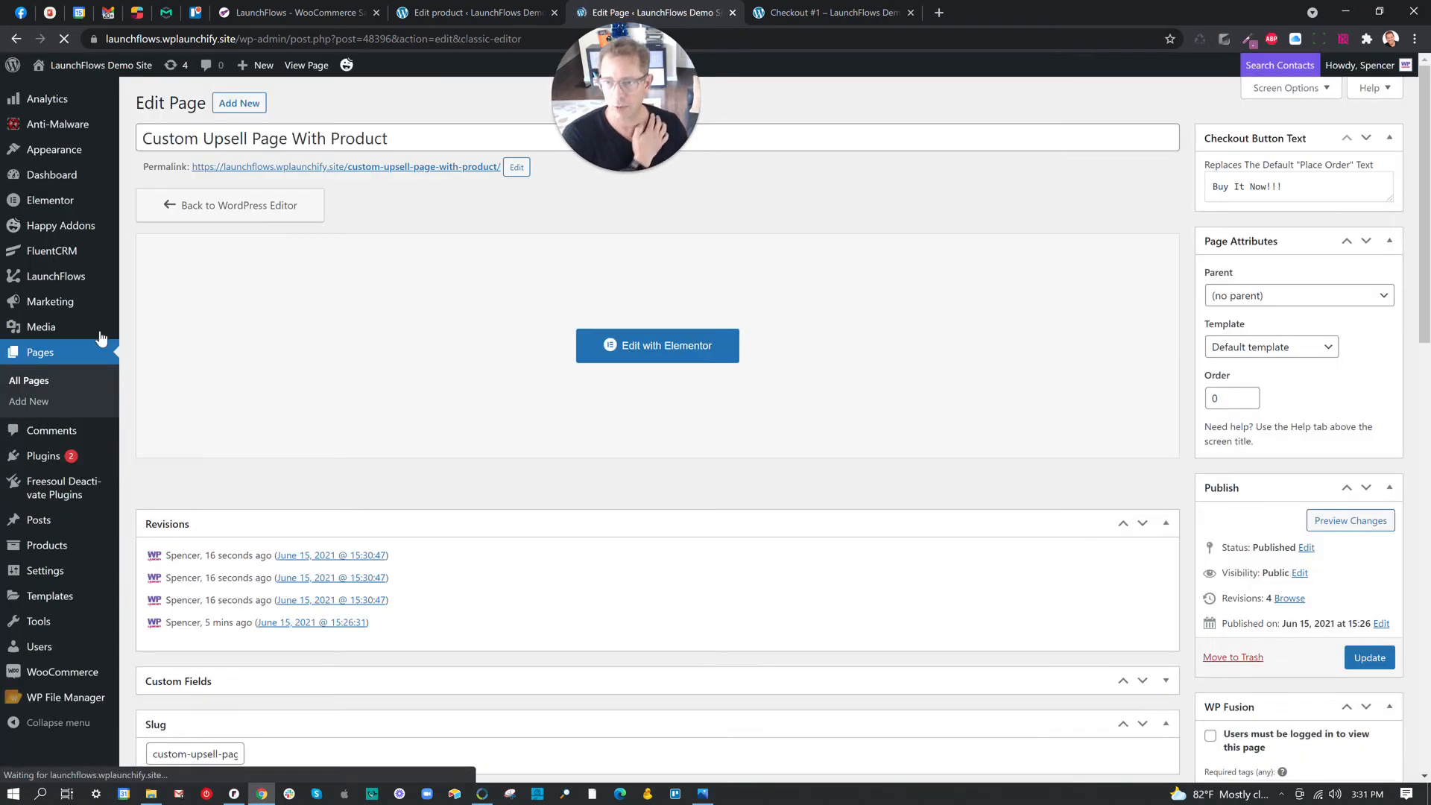
{"action": "left_click", "coordinate": [1262, 350]}
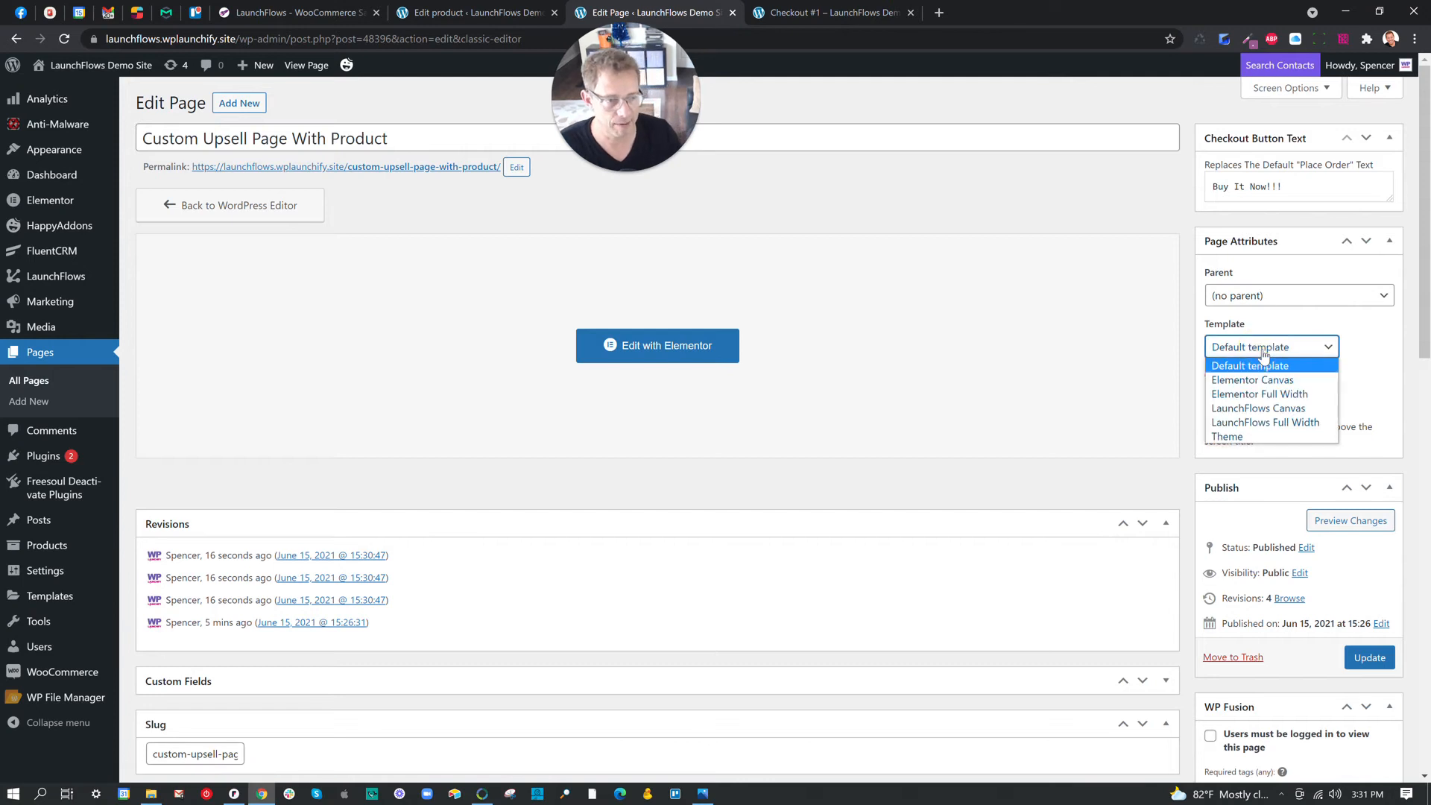
{"action": "left_click", "coordinate": [1264, 427]}
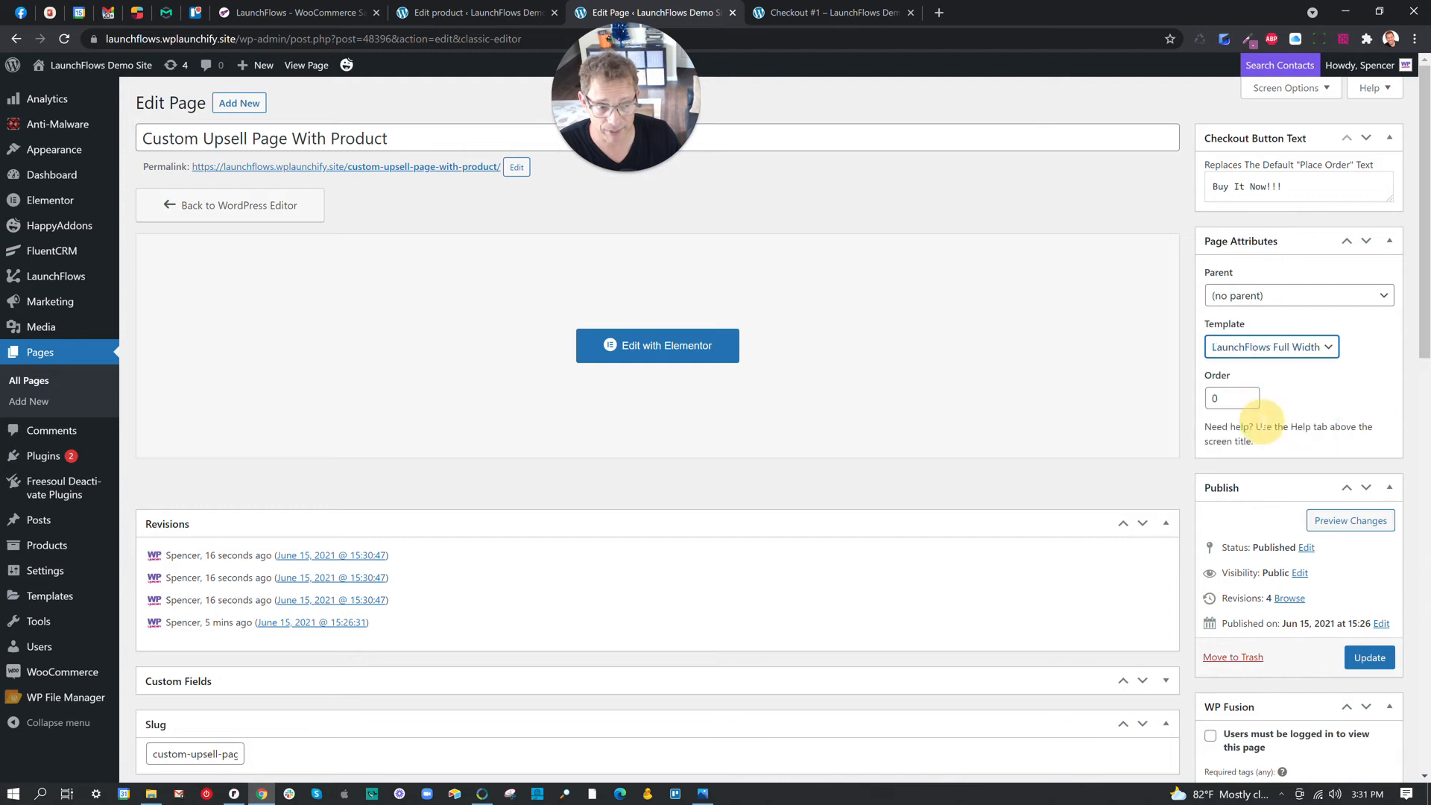
{"action": "left_click", "coordinate": [1361, 660]}
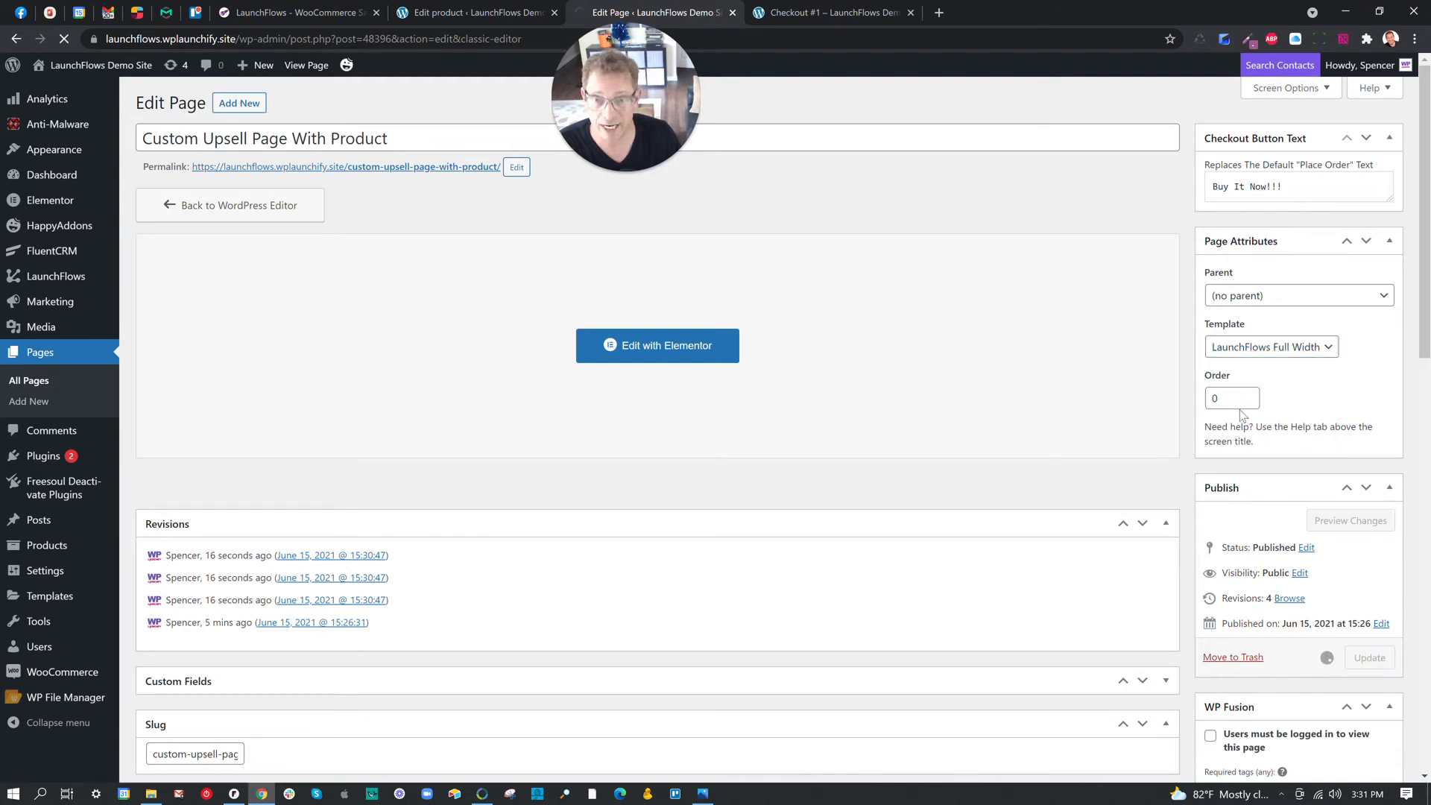
Open the live Custom Upsell Page With Product in a new tab and review its order bumps and checkout form.
{"action": "left_click", "coordinate": [834, 13]}
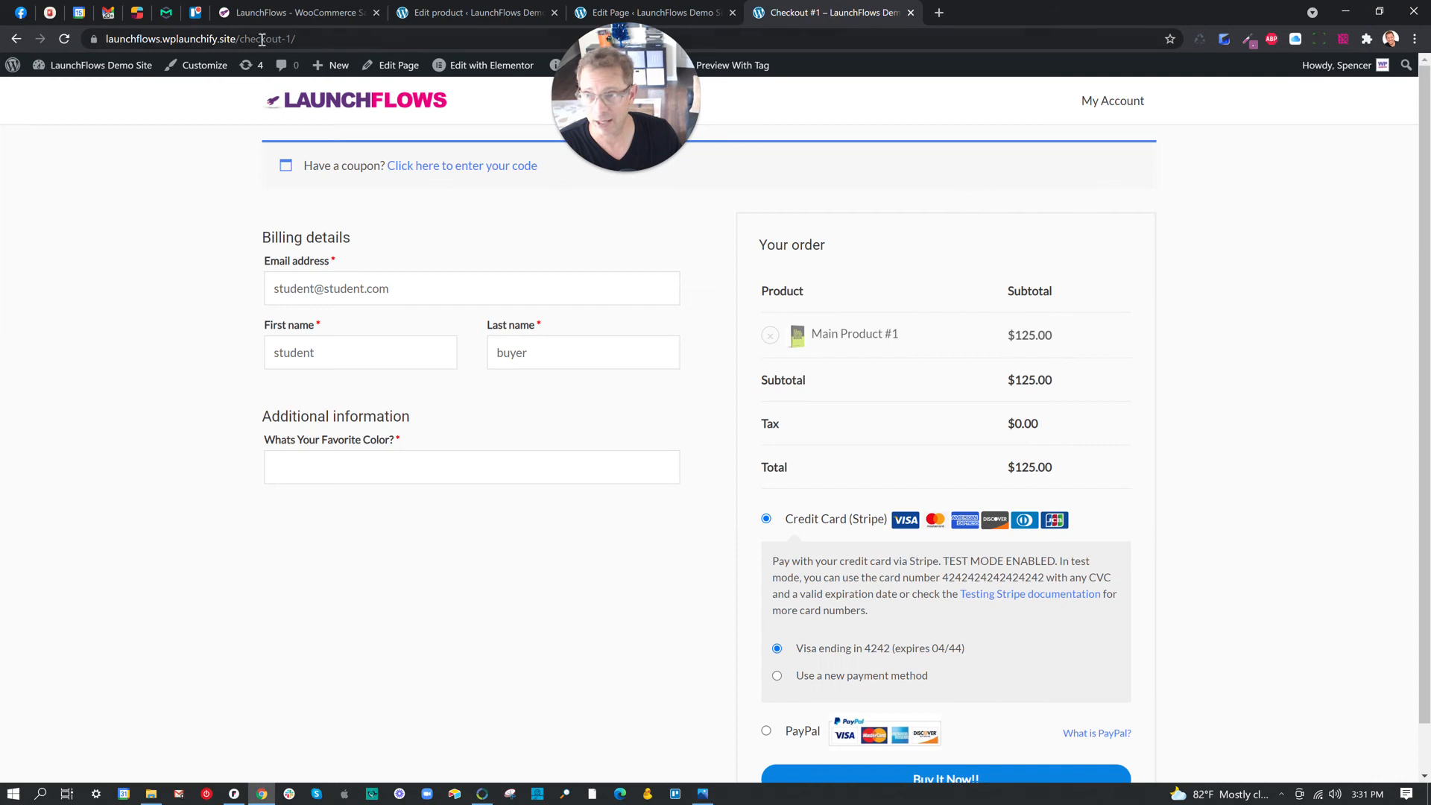
{"action": "left_click", "coordinate": [64, 38]}
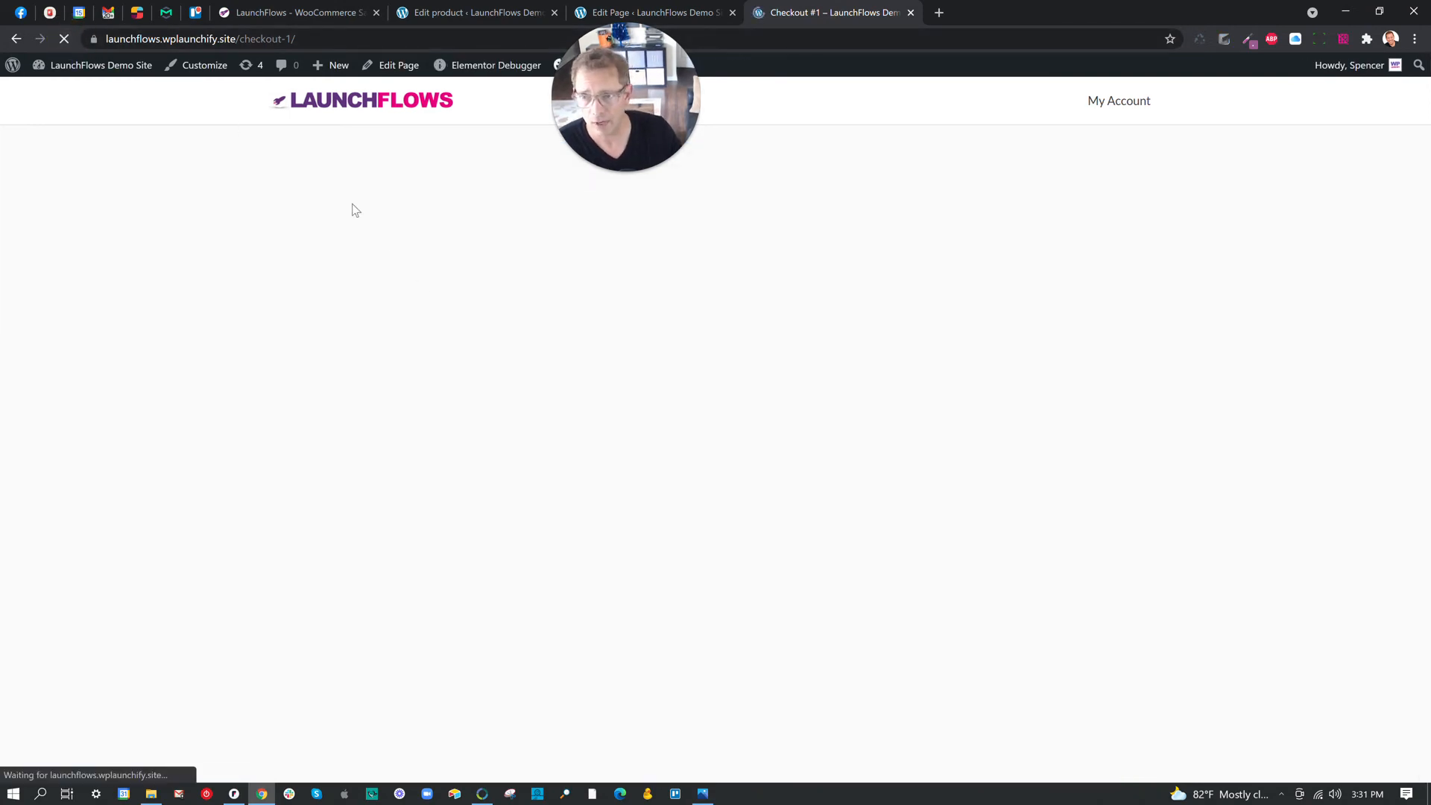
{"action": "left_click", "coordinate": [692, 11]}
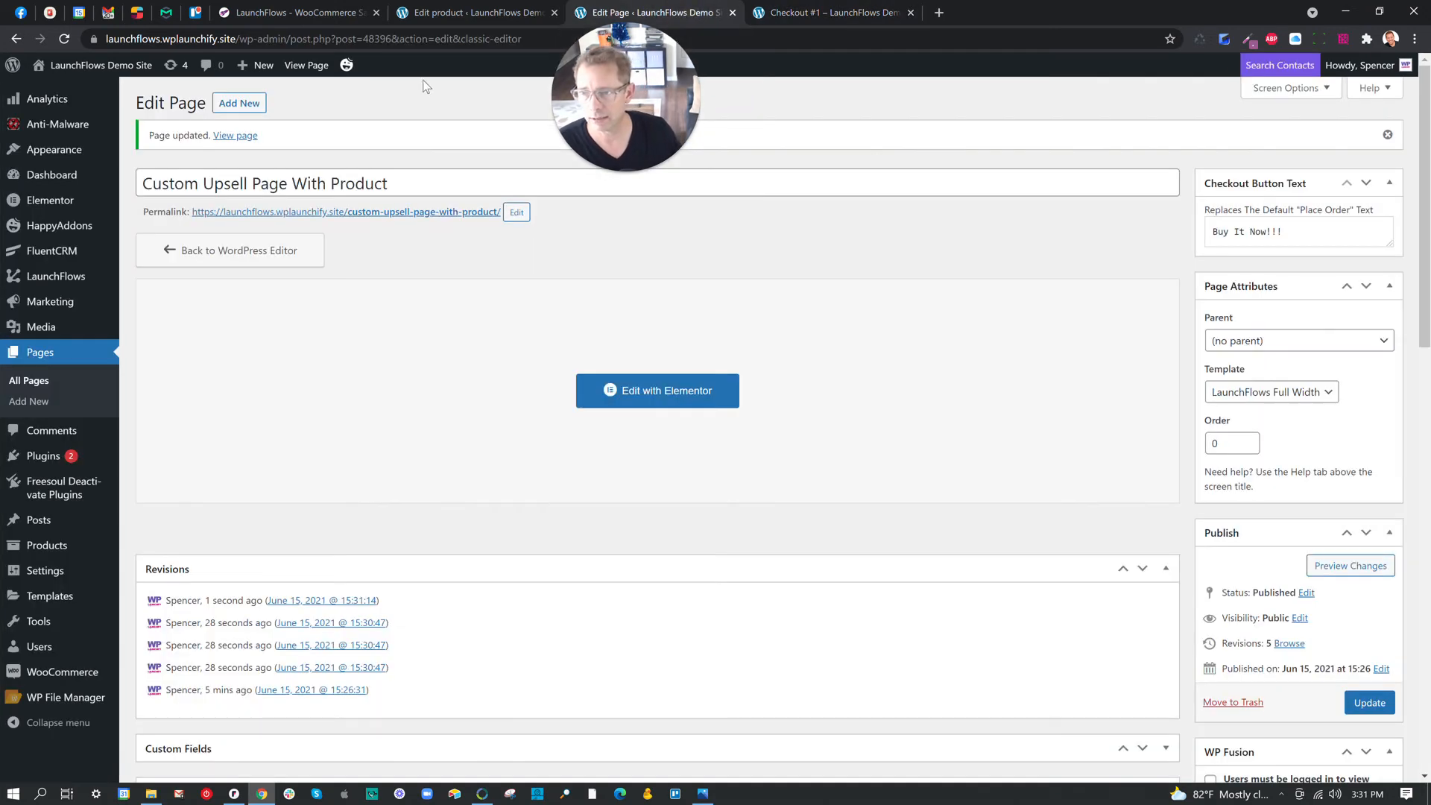
{"action": "right_click", "coordinate": [323, 215]}
{"action": "left_click", "coordinate": [375, 222]}
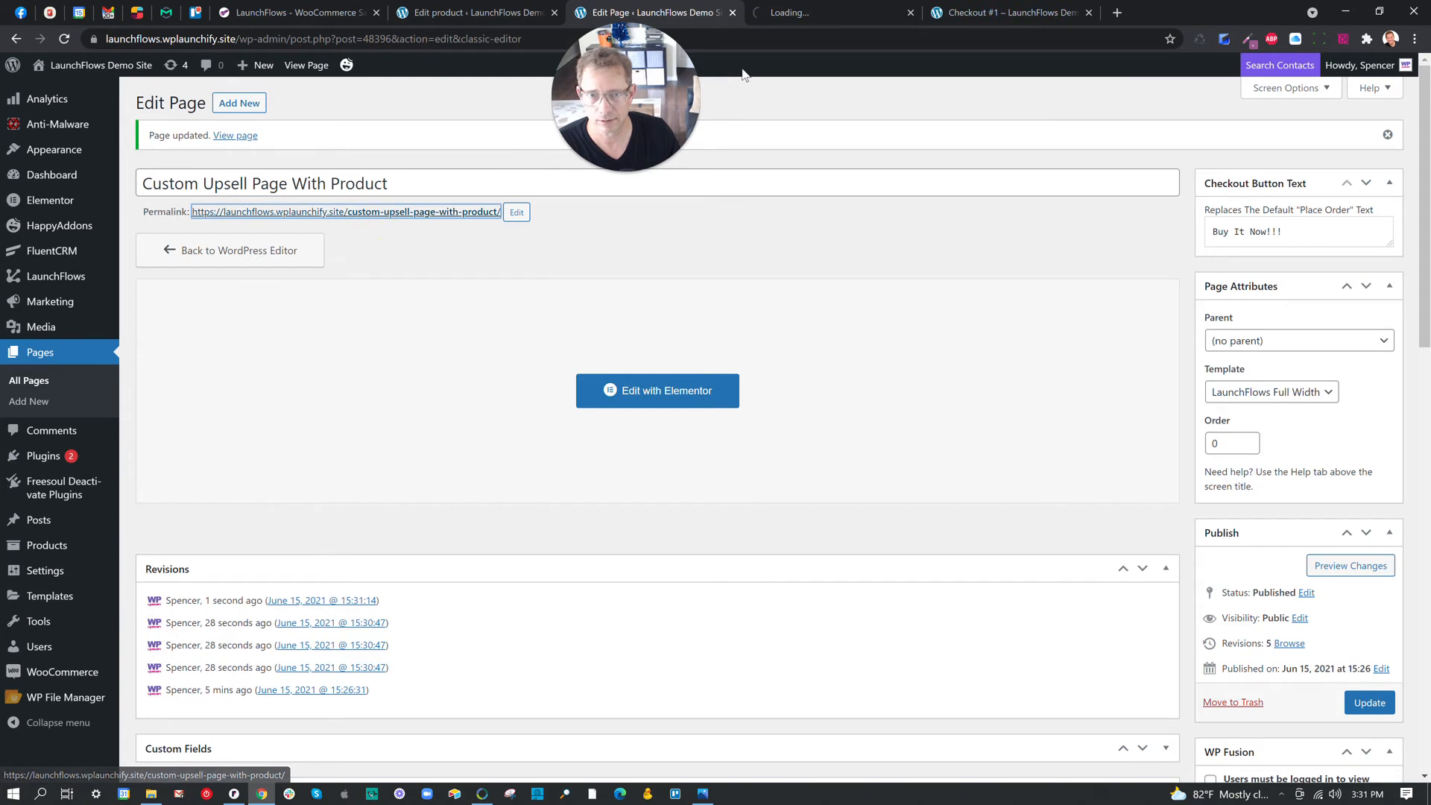
{"action": "left_click", "coordinate": [858, 14]}
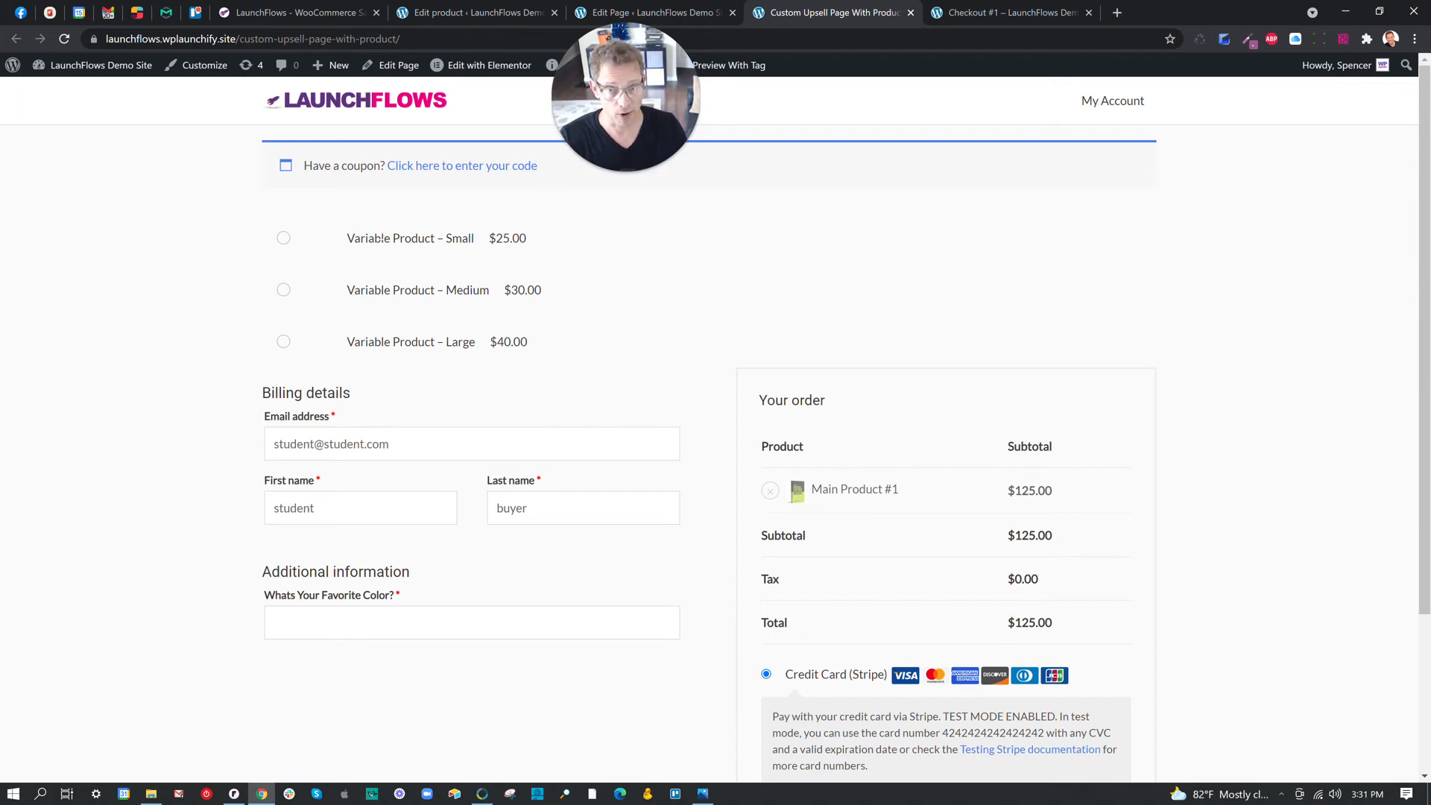
{"action": "scroll", "coordinate": [500, 334], "scroll_direction": "down", "scroll_amount": 1}
{"action": "scroll", "coordinate": [498, 331], "scroll_direction": "up", "scroll_amount": 1}
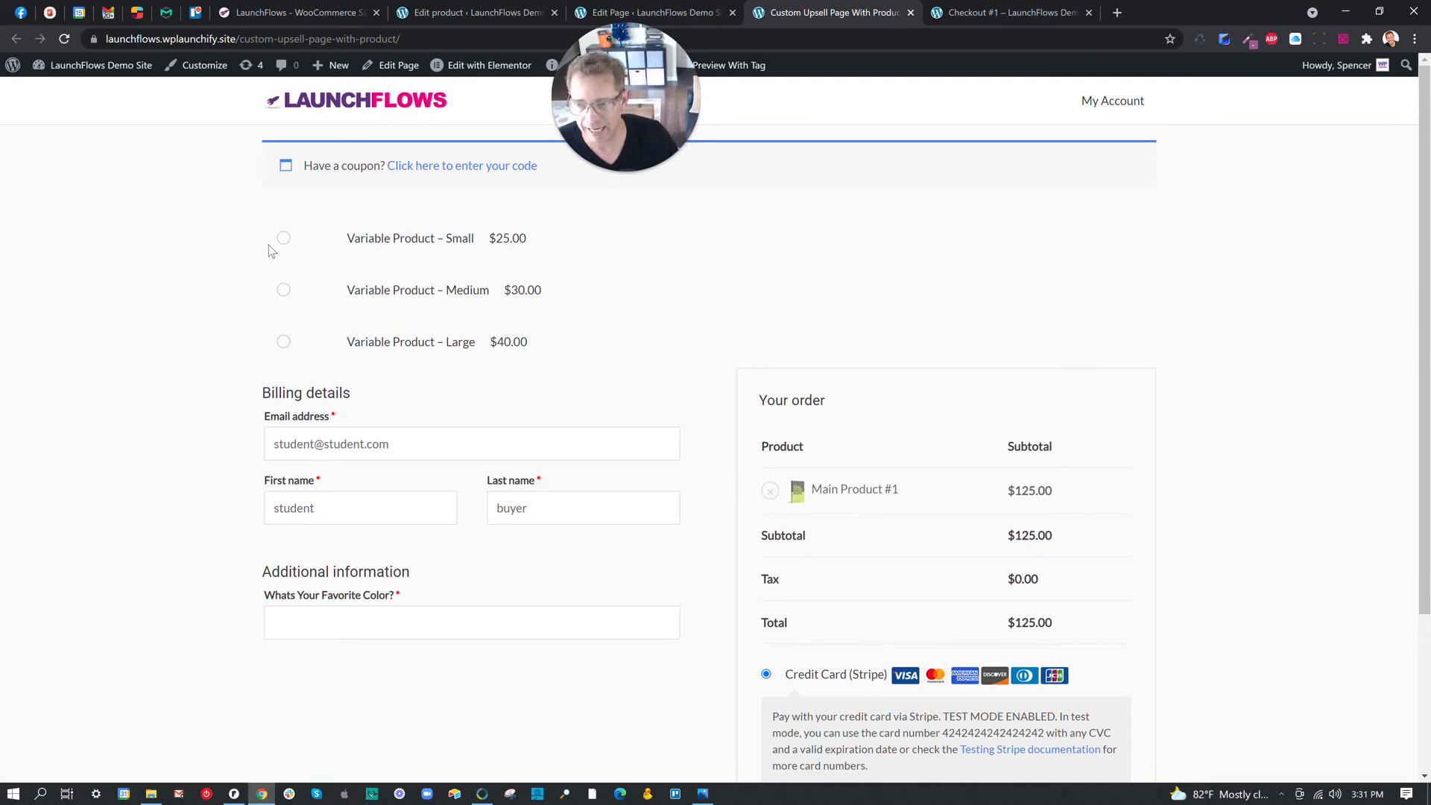
Test the order bumps by selecting the Medium variation, returning to the upsell page and selecting the Large variation.
{"action": "left_click", "coordinate": [286, 298]}
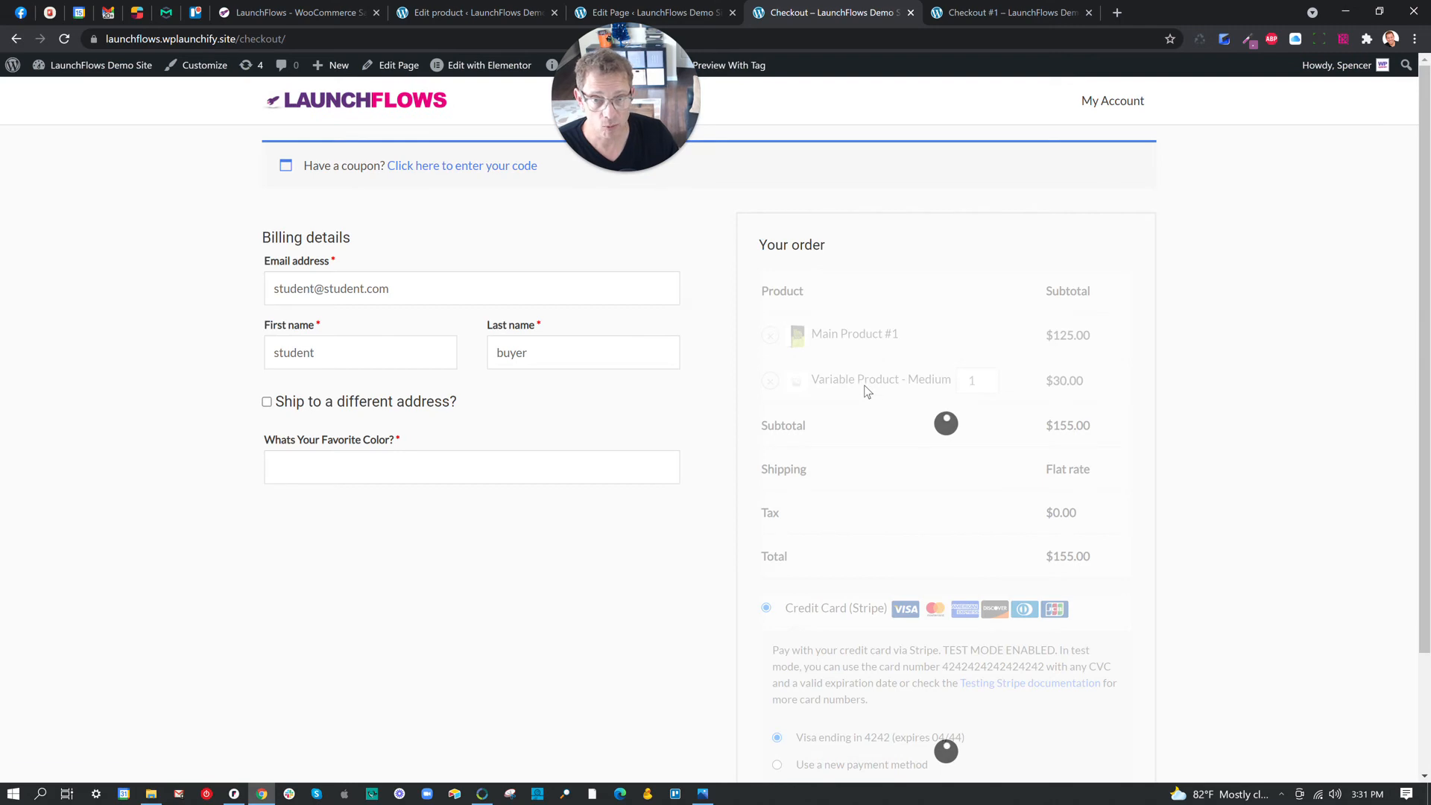
{"action": "left_click", "coordinate": [17, 38]}
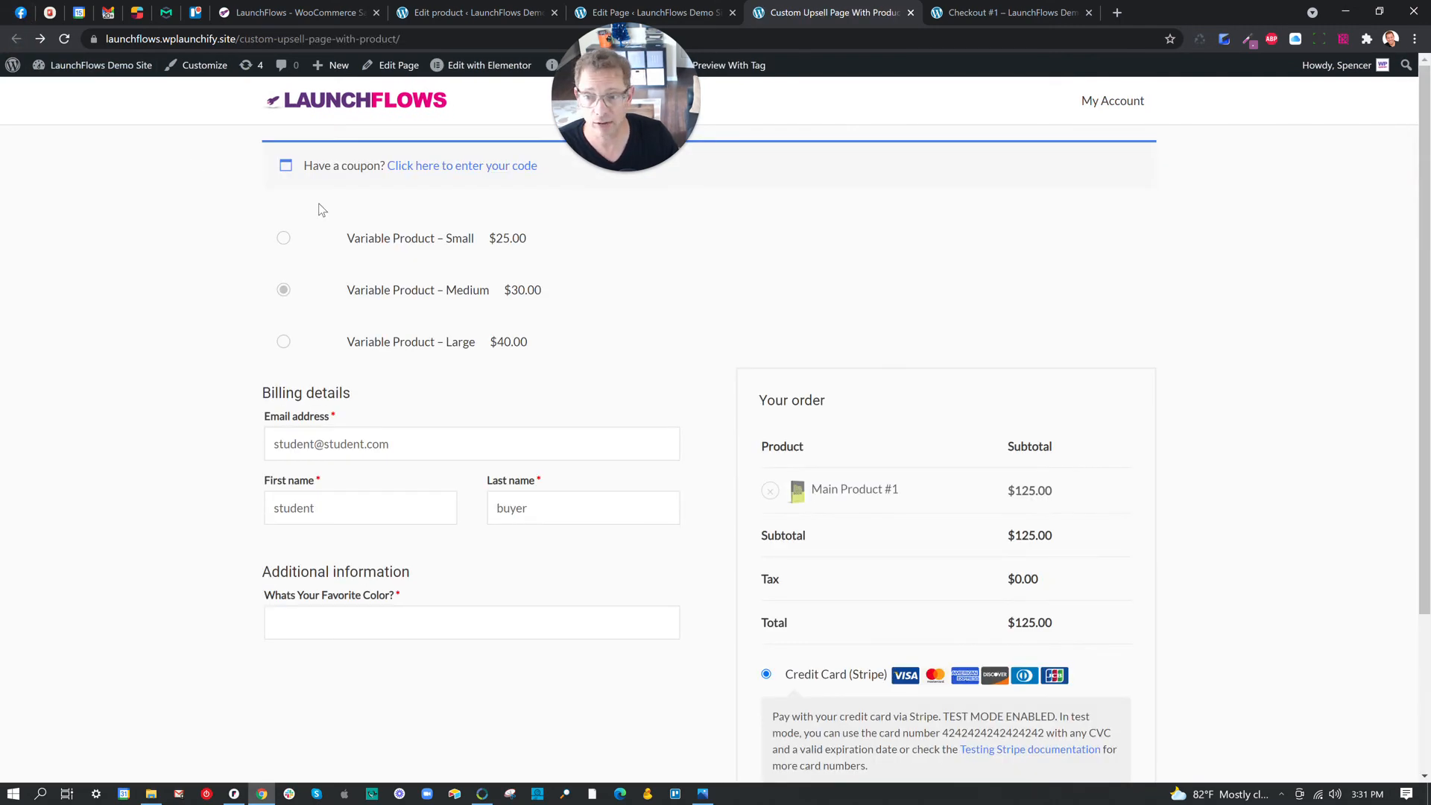
{"action": "left_click", "coordinate": [283, 343]}
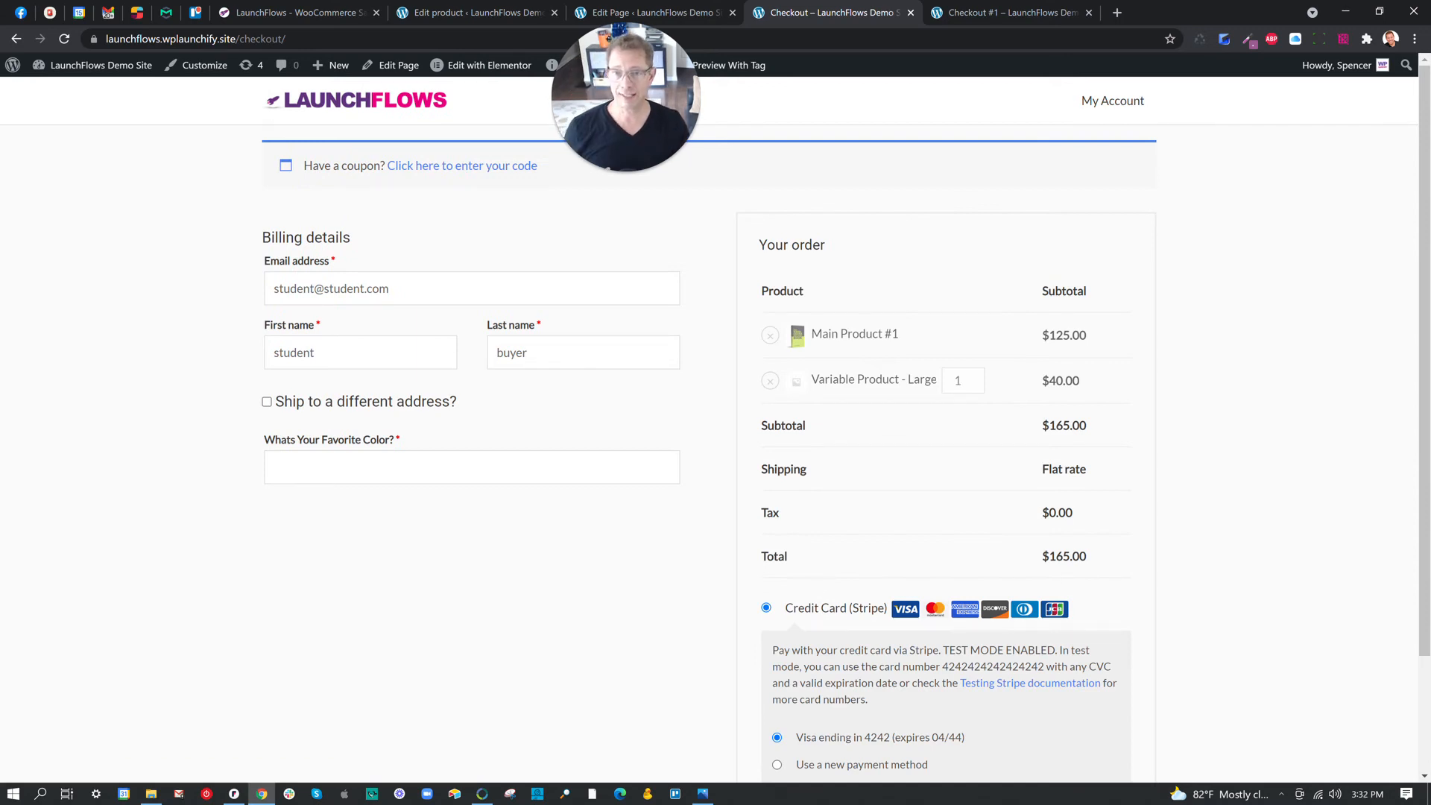
Switch to the Facebook group comment and highlight the start of the third method, the Instant Sales Page option.
{"action": "left_click", "coordinate": [20, 13]}
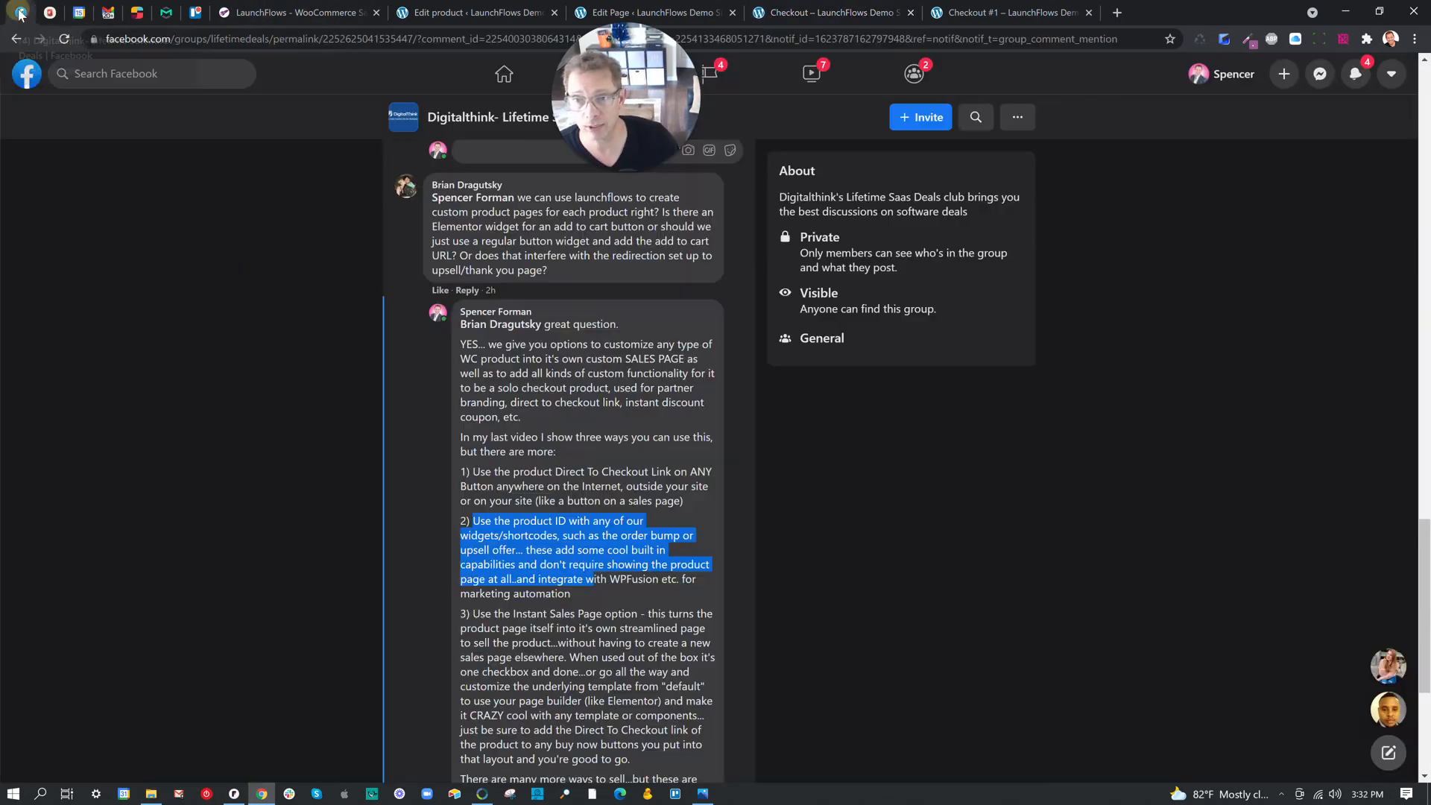
{"action": "scroll", "coordinate": [504, 400], "scroll_direction": "down", "scroll_amount": 3}
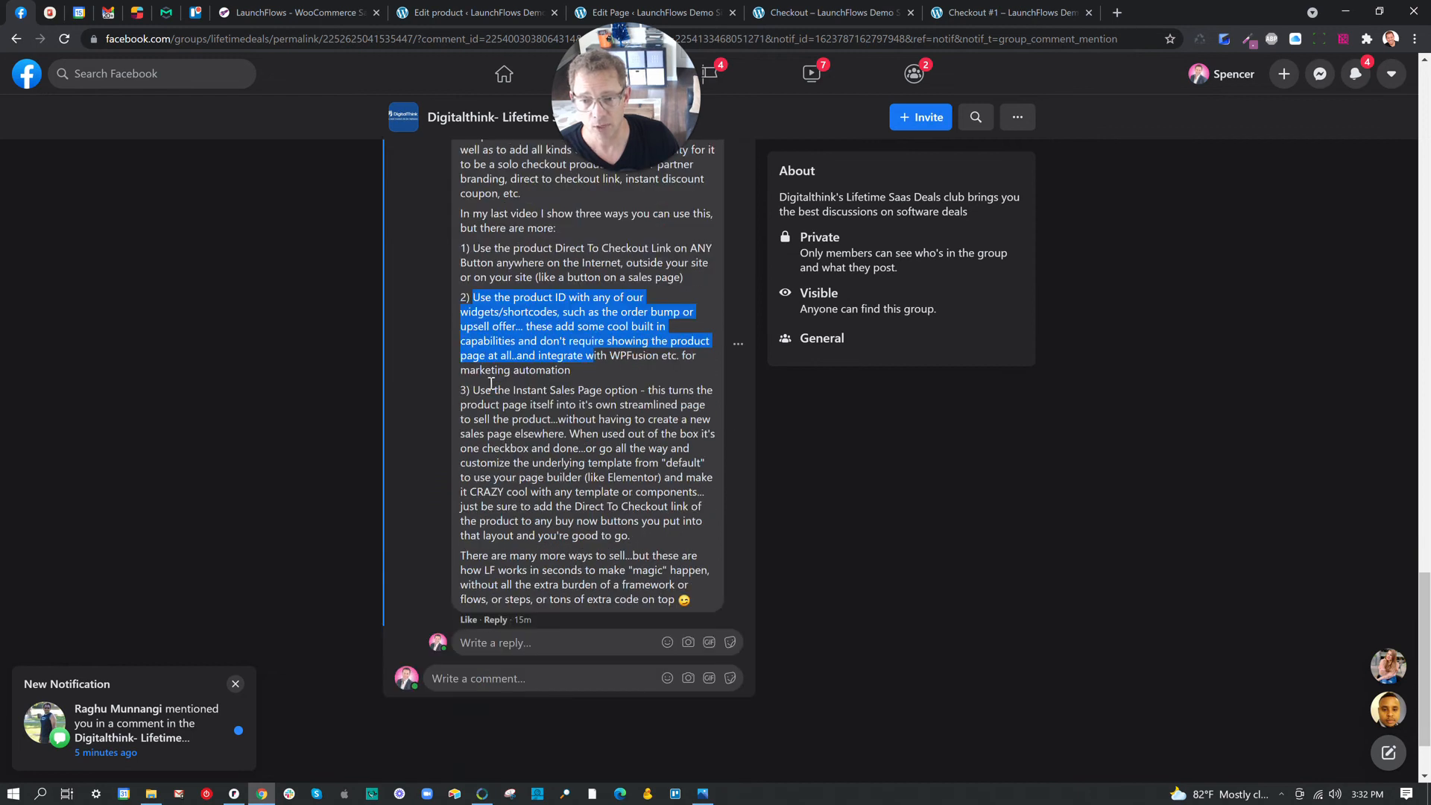
{"action": "left_click_drag", "start_coordinate": [492, 390], "coordinate": [623, 400]}
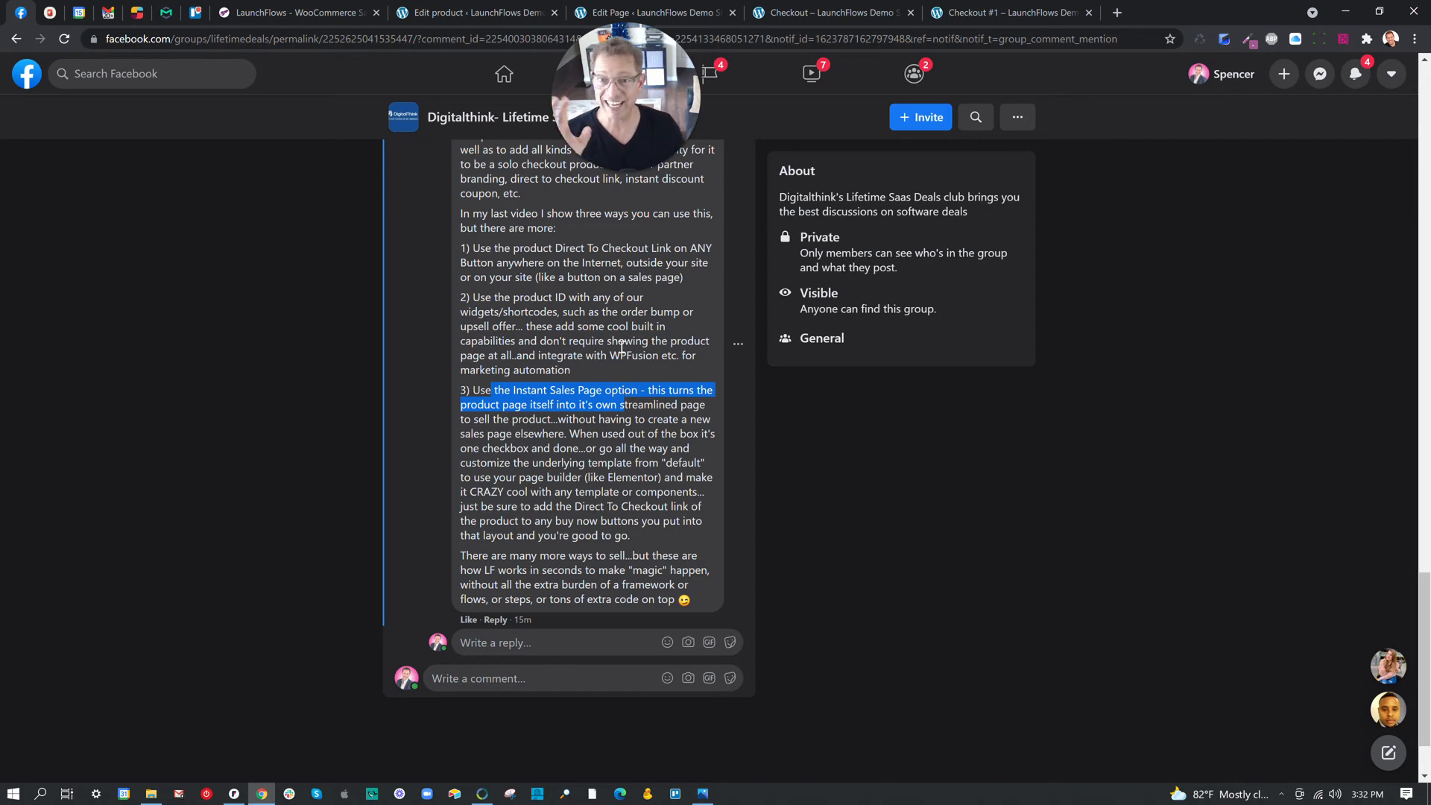
Open Main Product #1 for editing from the WooCommerce product list and show its LaunchFlows product data settings.
{"action": "left_click", "coordinate": [462, 13]}
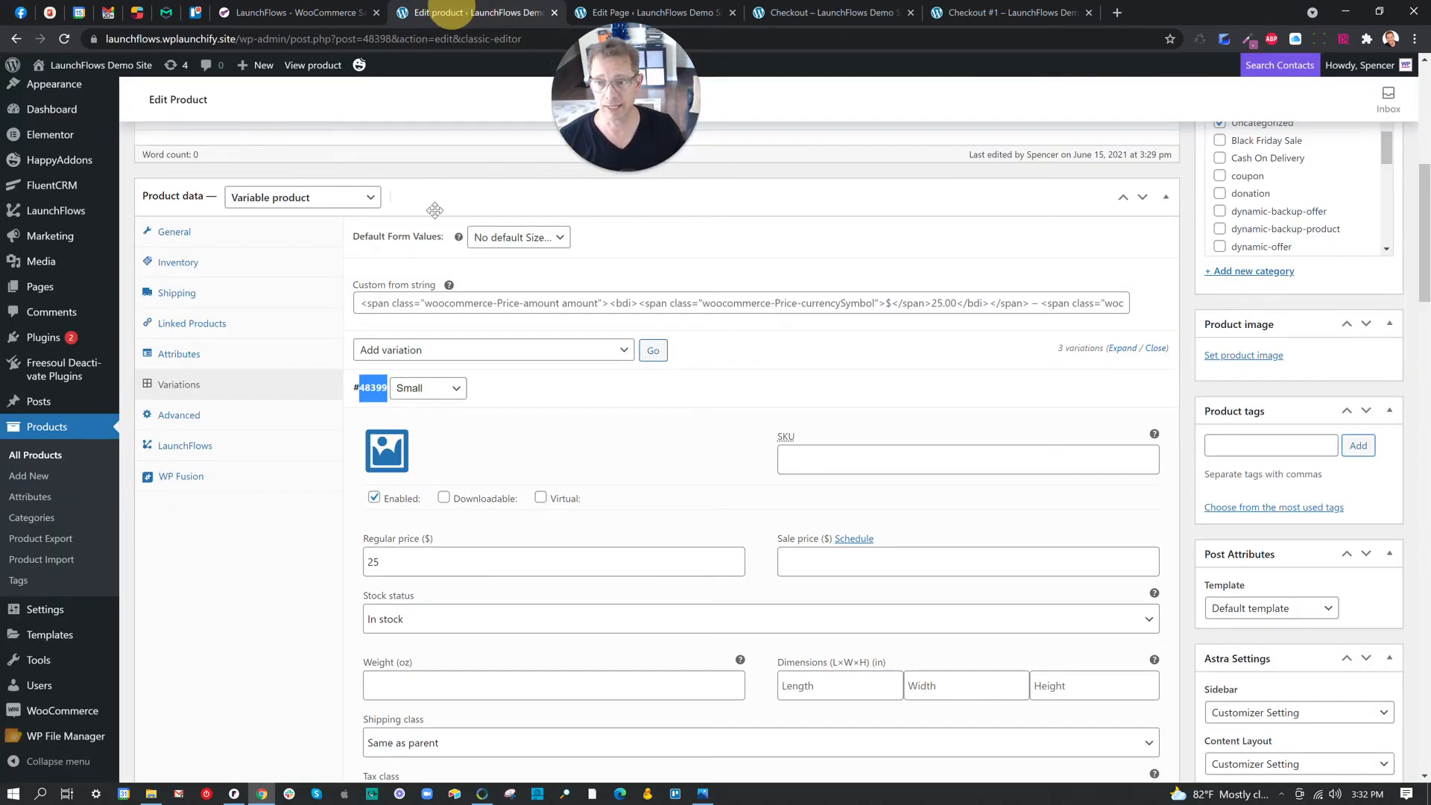
{"action": "left_click", "coordinate": [51, 456]}
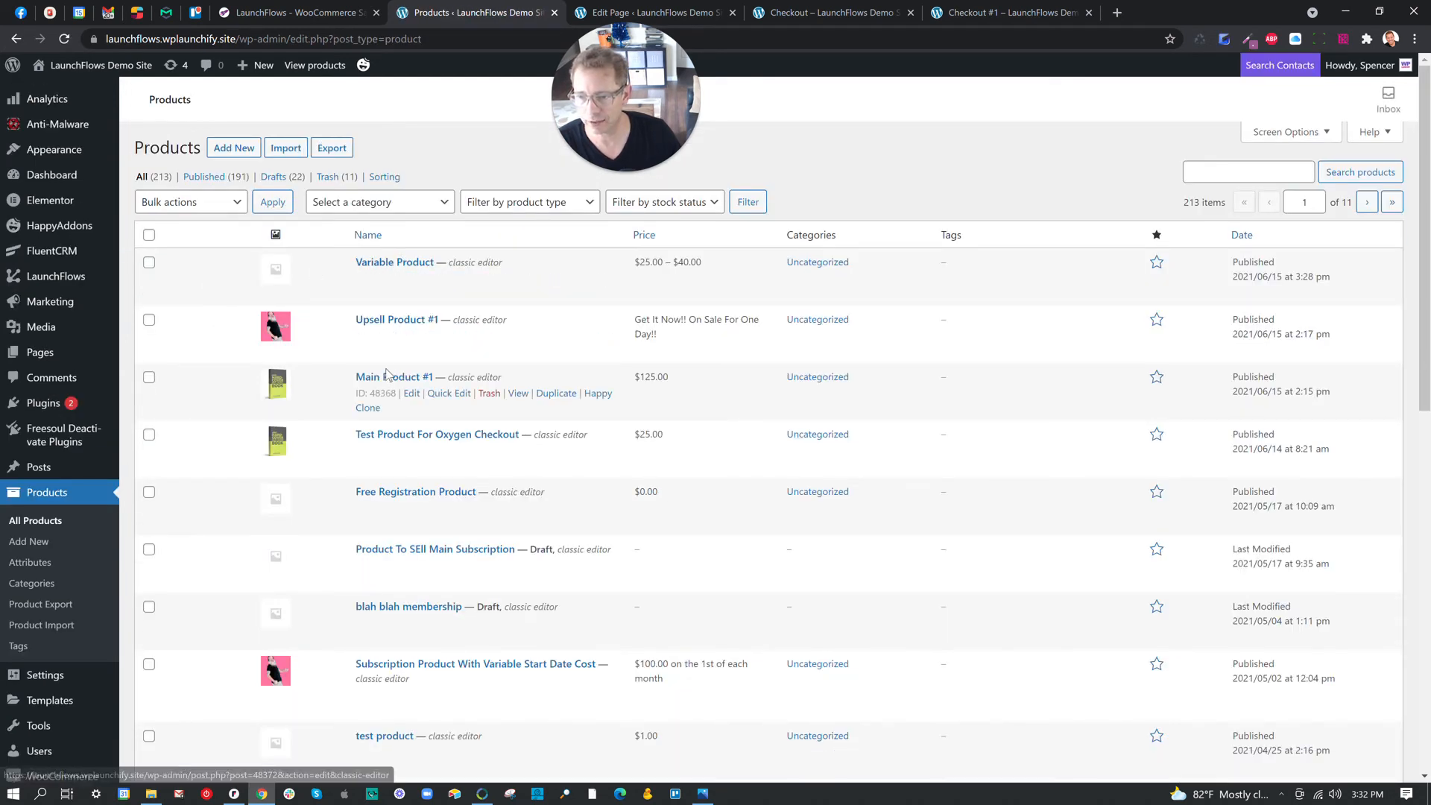
{"action": "left_click", "coordinate": [411, 395]}
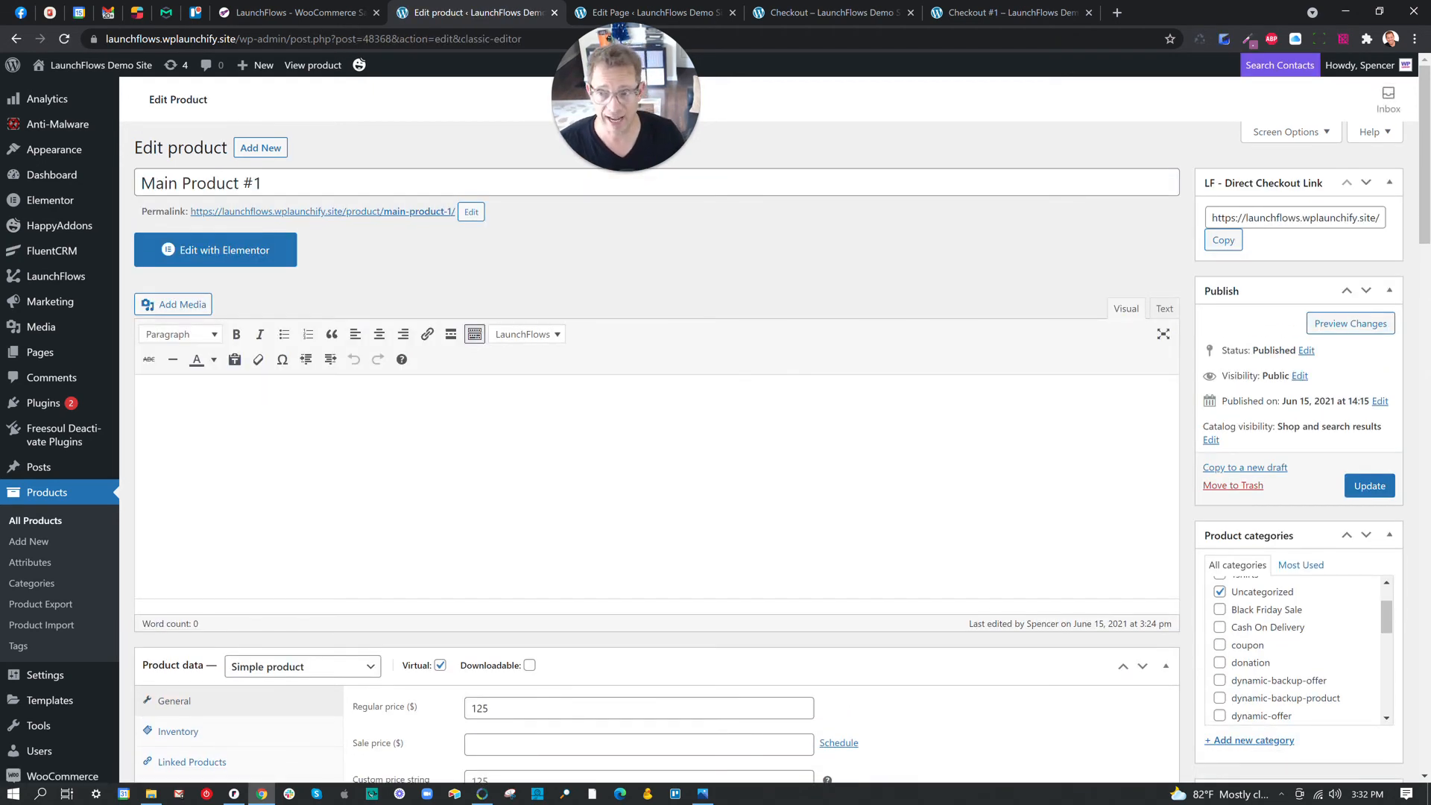
{"action": "scroll", "coordinate": [205, 545], "scroll_direction": "down", "scroll_amount": 4}
{"action": "left_click", "coordinate": [185, 555]}
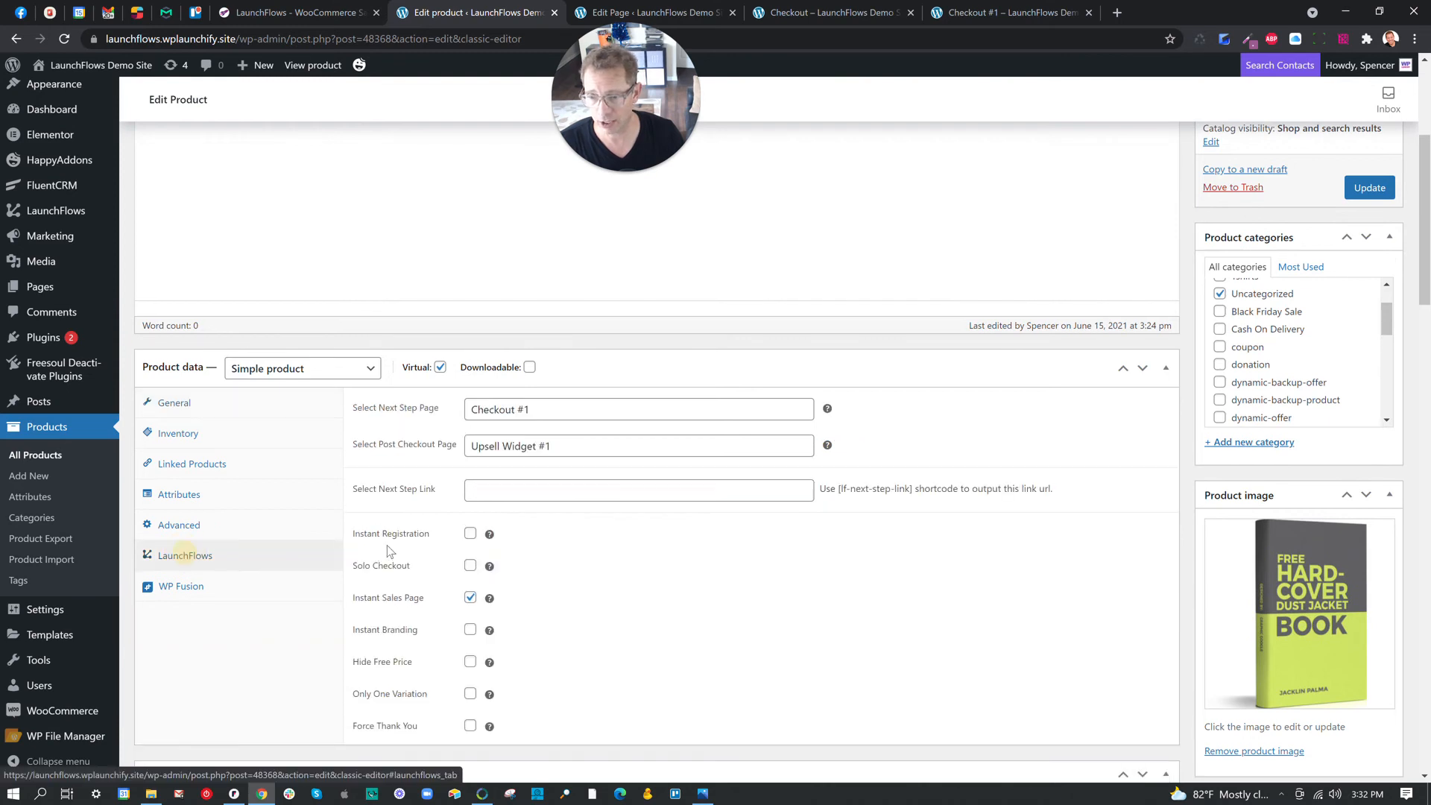
Turn off Instant Sales Page for Main Product #1 and update the product.
{"action": "scroll", "coordinate": [470, 531], "scroll_direction": "down", "scroll_amount": 2}
{"action": "left_click_drag", "start_coordinate": [354, 449], "coordinate": [414, 450]}
{"action": "scroll", "coordinate": [512, 453], "scroll_direction": "up", "scroll_amount": 5}
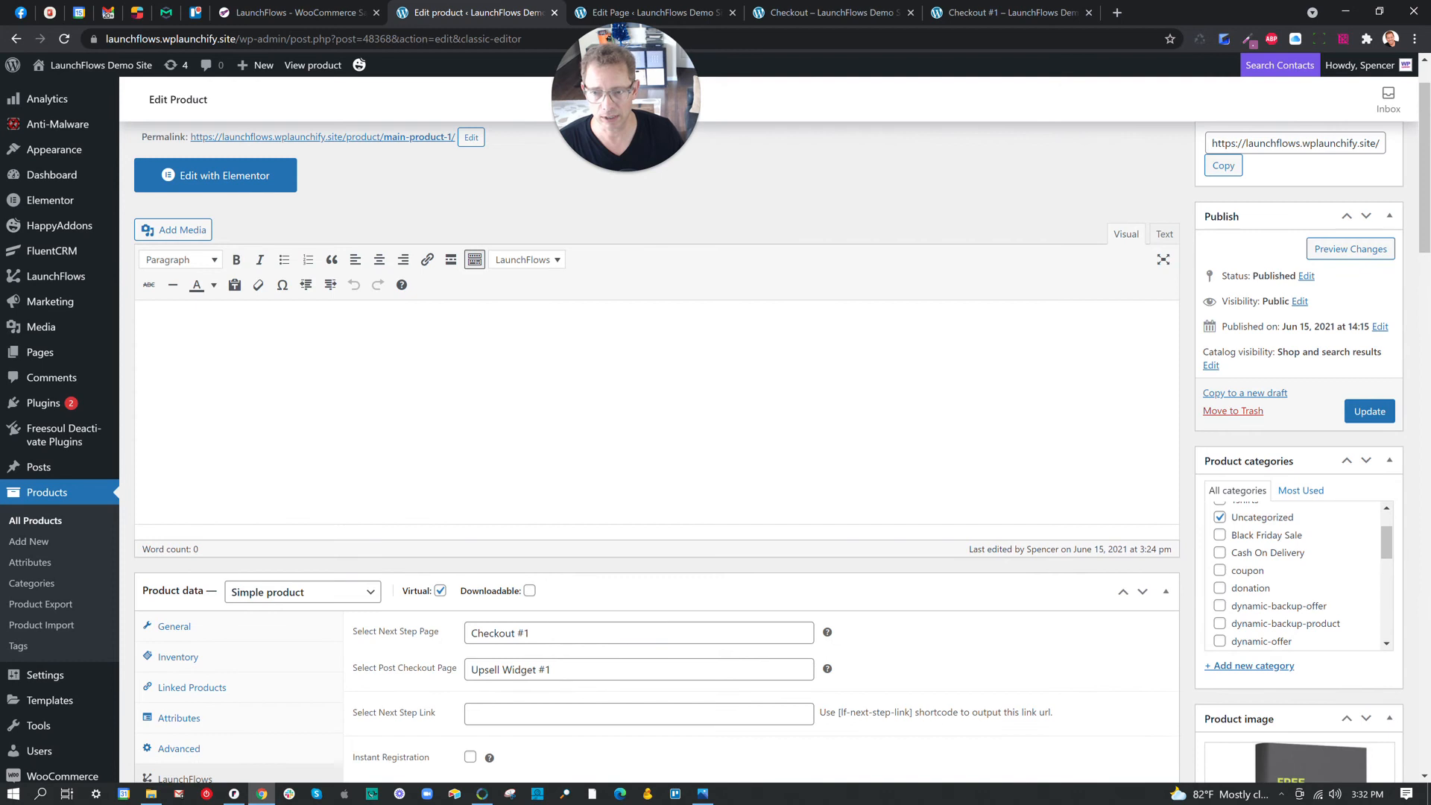
{"action": "scroll", "coordinate": [483, 458], "scroll_direction": "down", "scroll_amount": 4}
{"action": "scroll", "coordinate": [838, 480], "scroll_direction": "up", "scroll_amount": 5}
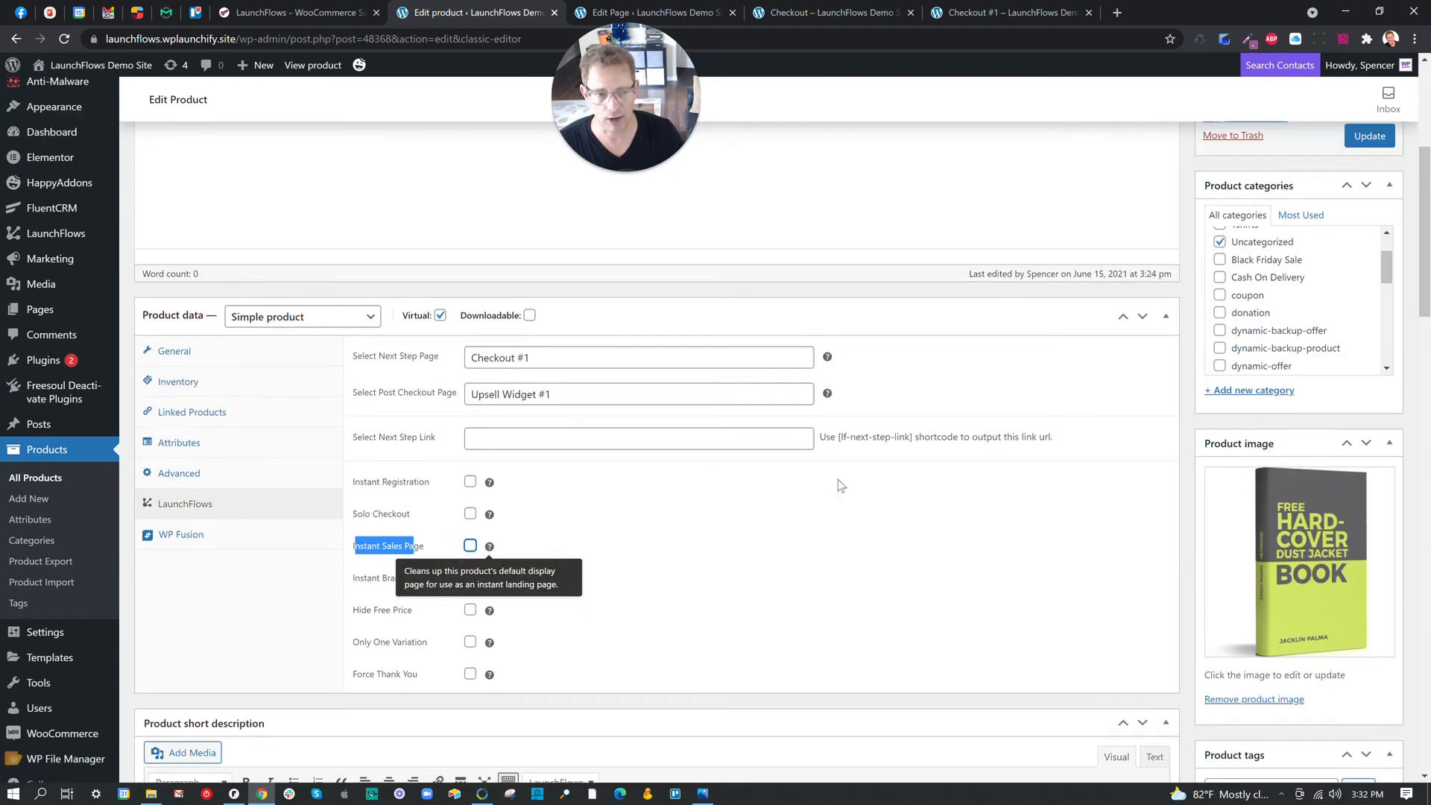
{"action": "left_click", "coordinate": [1367, 485]}
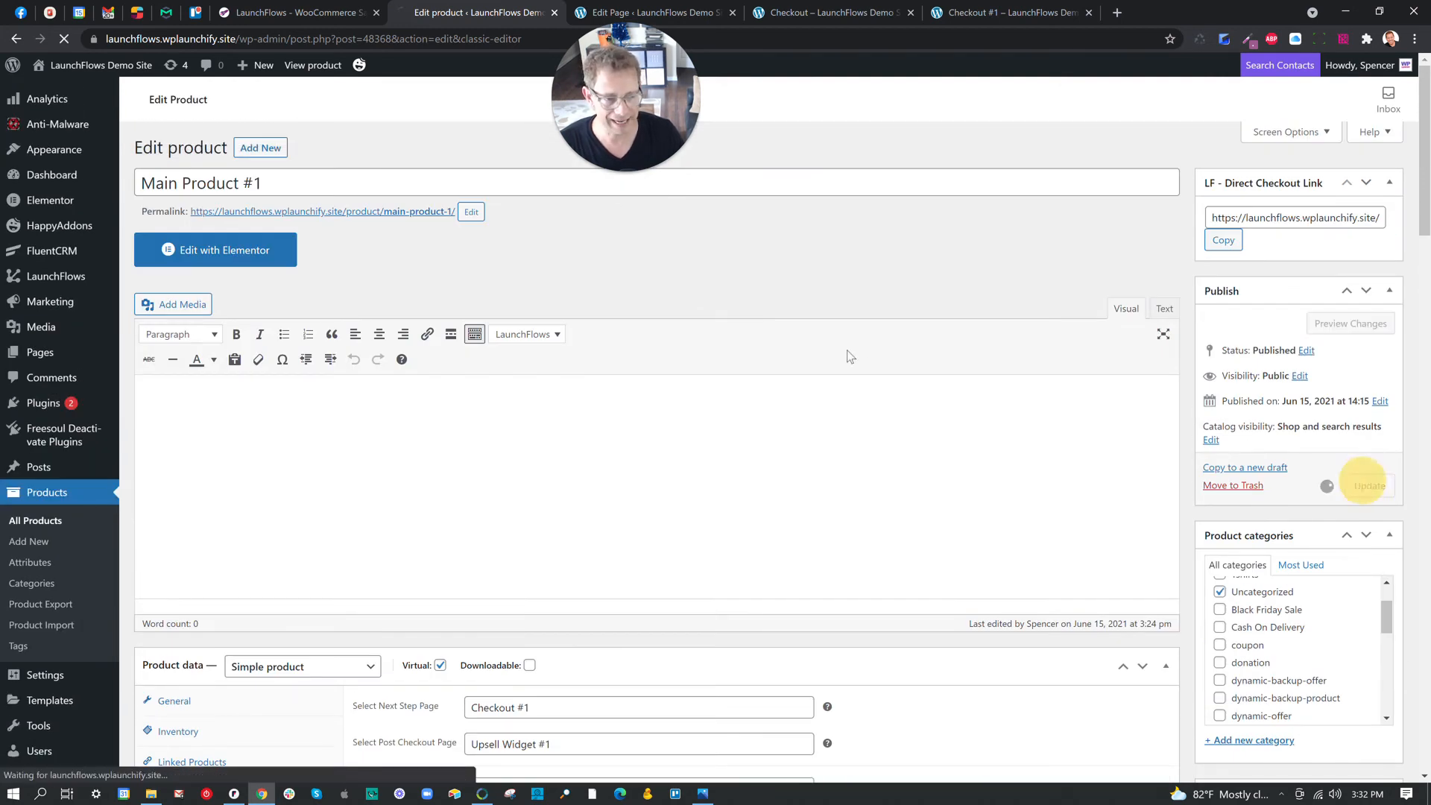
Open Main Product #1's live page in a new tab and examine its default layout down to the related products.
{"action": "left_click", "coordinate": [430, 214]}
{"action": "left_click", "coordinate": [463, 224]}
{"action": "left_click", "coordinate": [607, 13]}
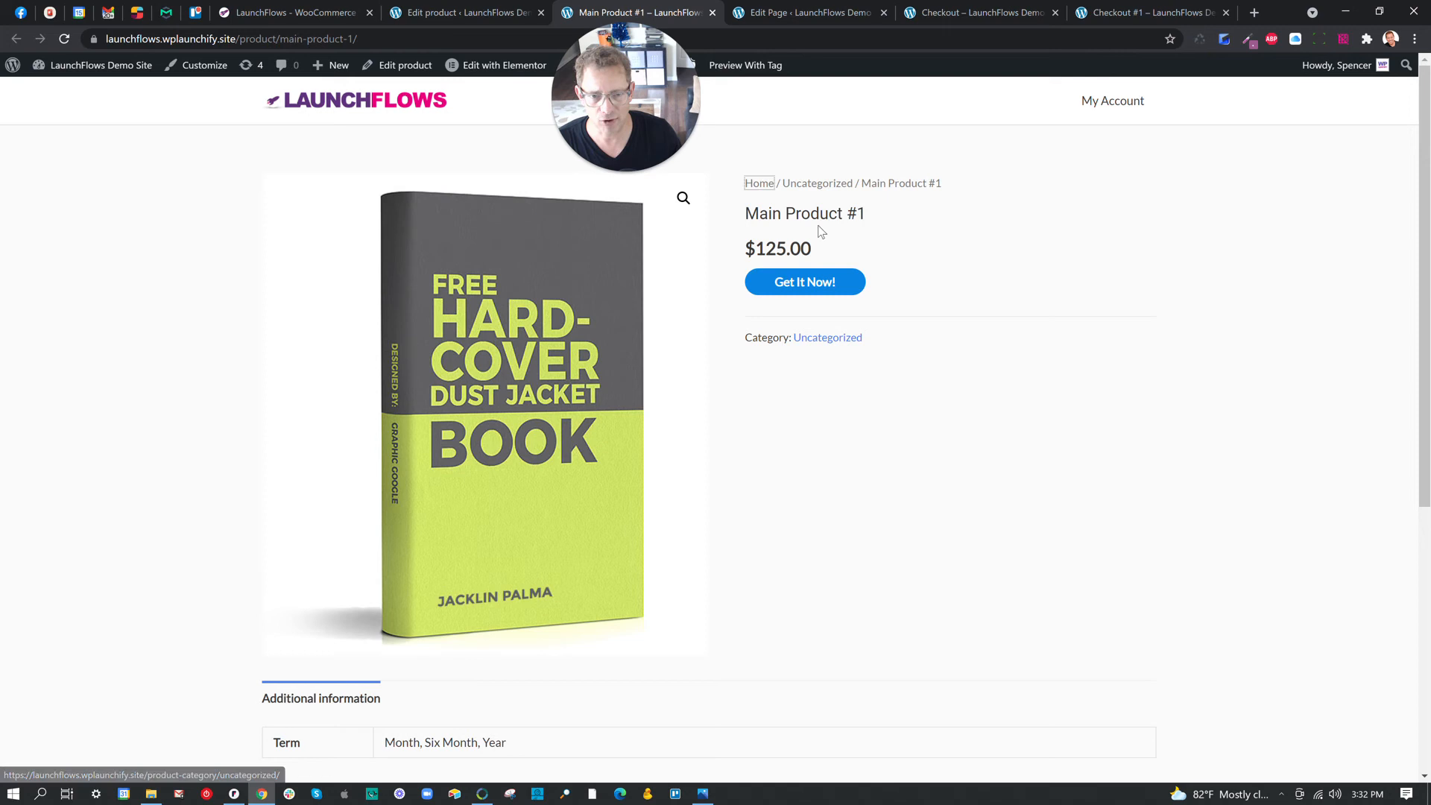
{"action": "scroll", "coordinate": [447, 417], "scroll_direction": "down", "scroll_amount": 5}
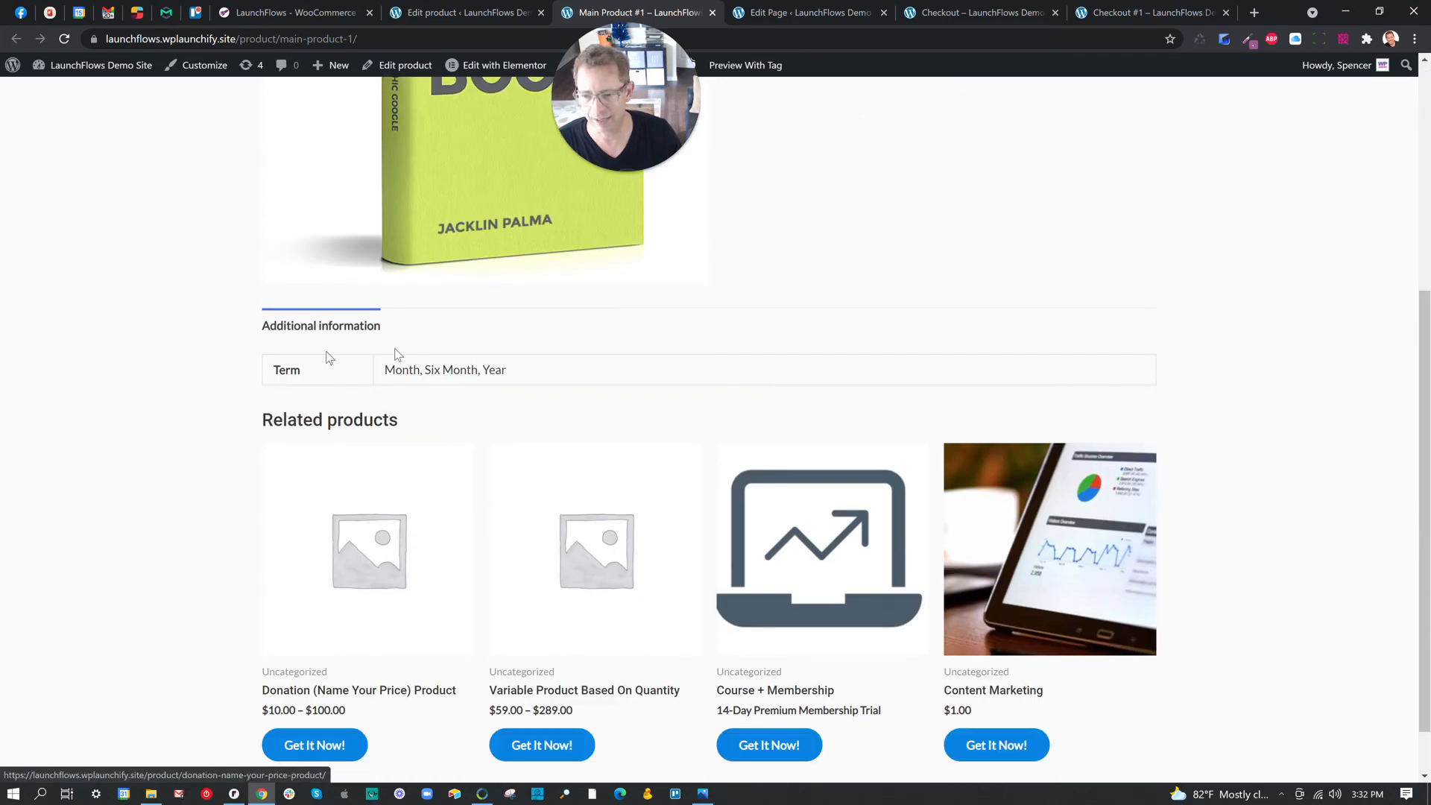
{"action": "scroll", "coordinate": [397, 354], "scroll_direction": "down", "scroll_amount": 1}
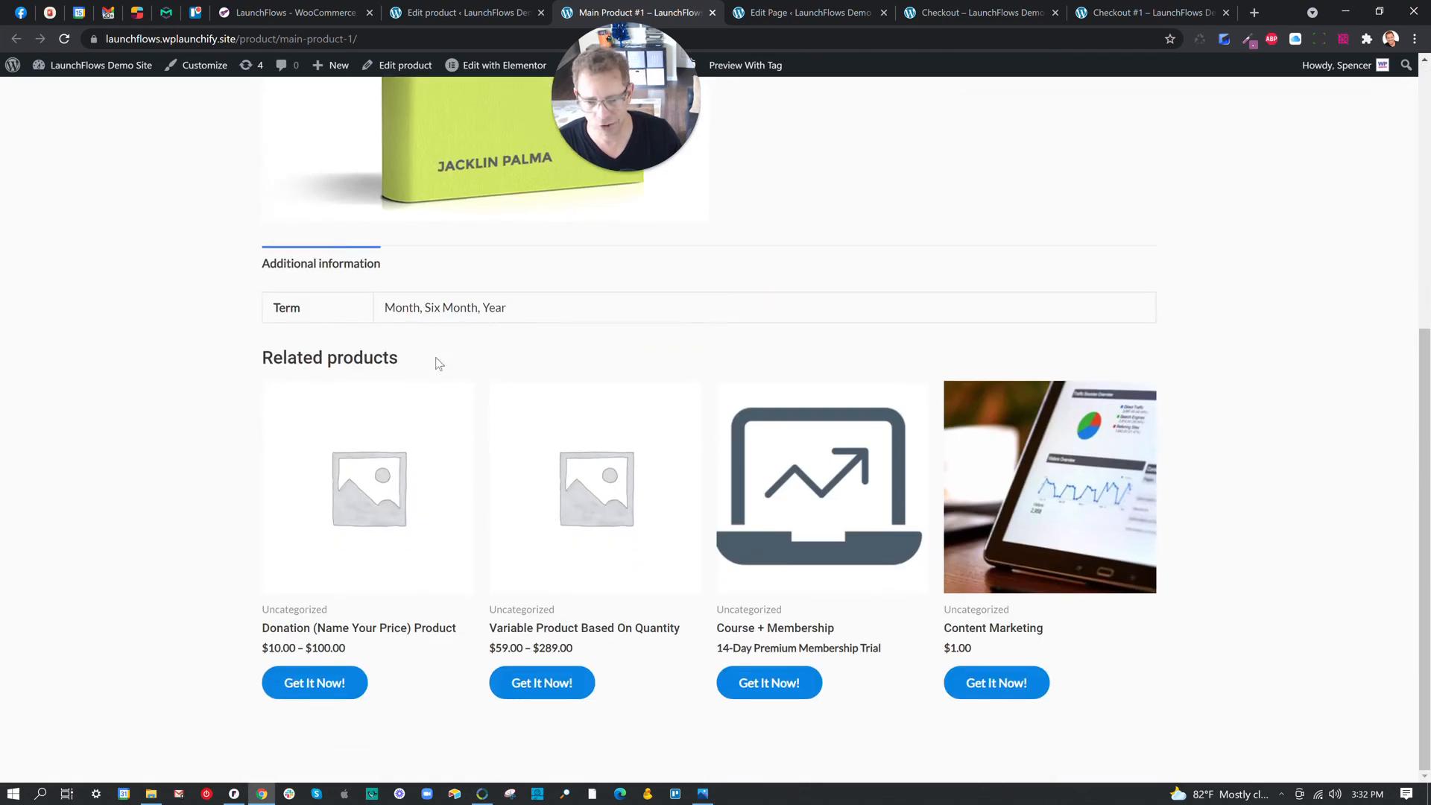
Turn on Instant Sales Page for Main Product #1, update the product and reload its live page.
{"action": "left_click", "coordinate": [445, 15]}
{"action": "scroll", "coordinate": [462, 537], "scroll_direction": "down", "scroll_amount": 5}
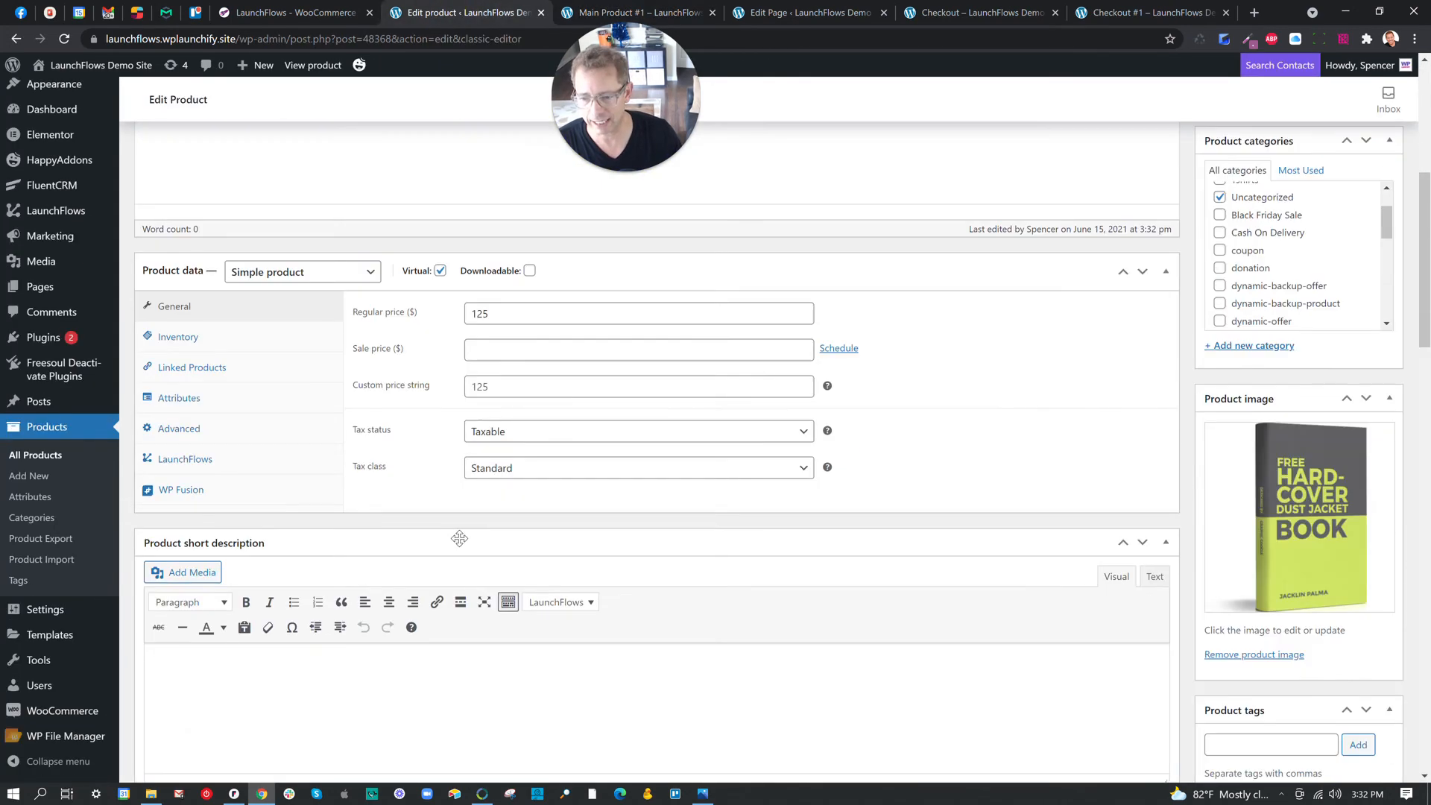
{"action": "left_click", "coordinate": [235, 458]}
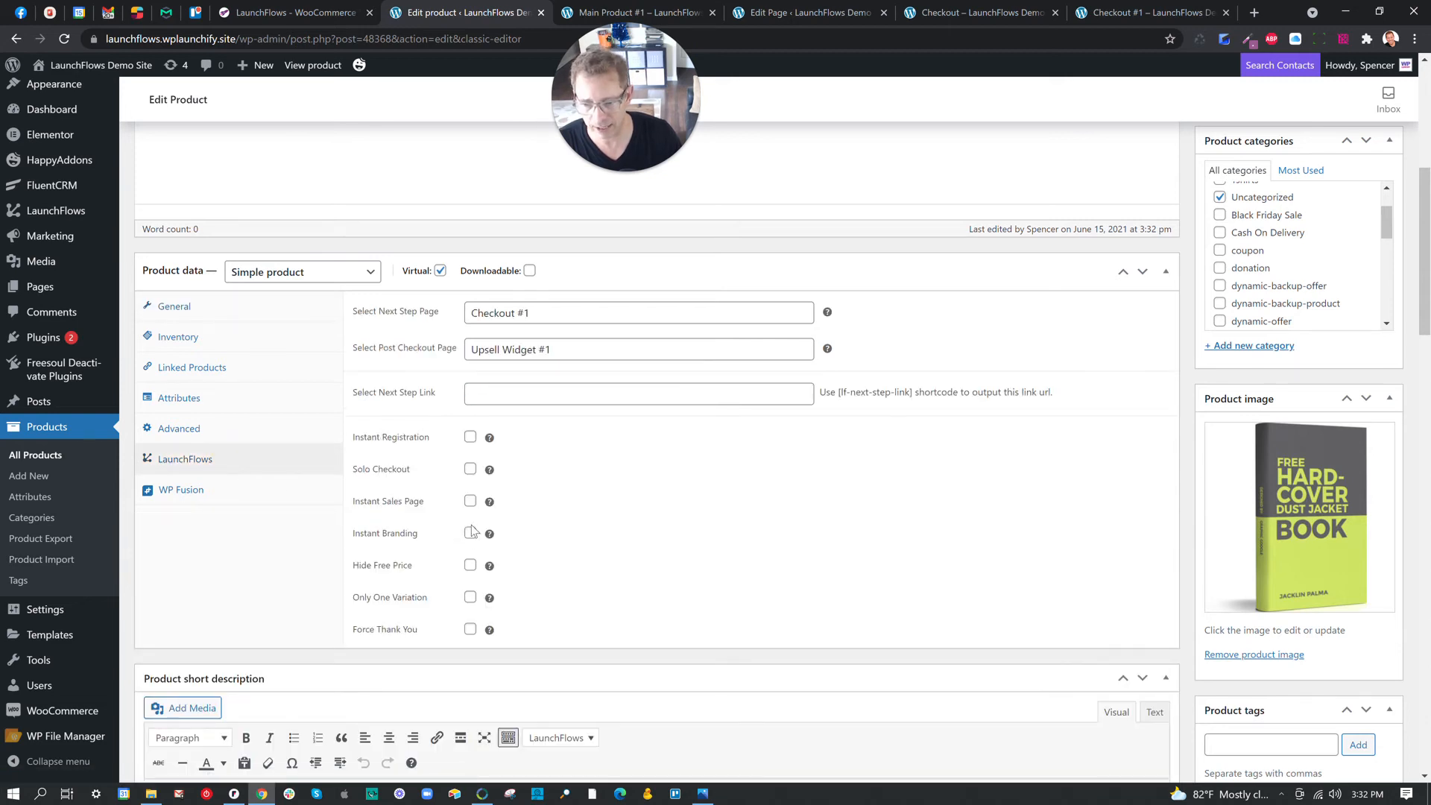
{"action": "left_click", "coordinate": [470, 502]}
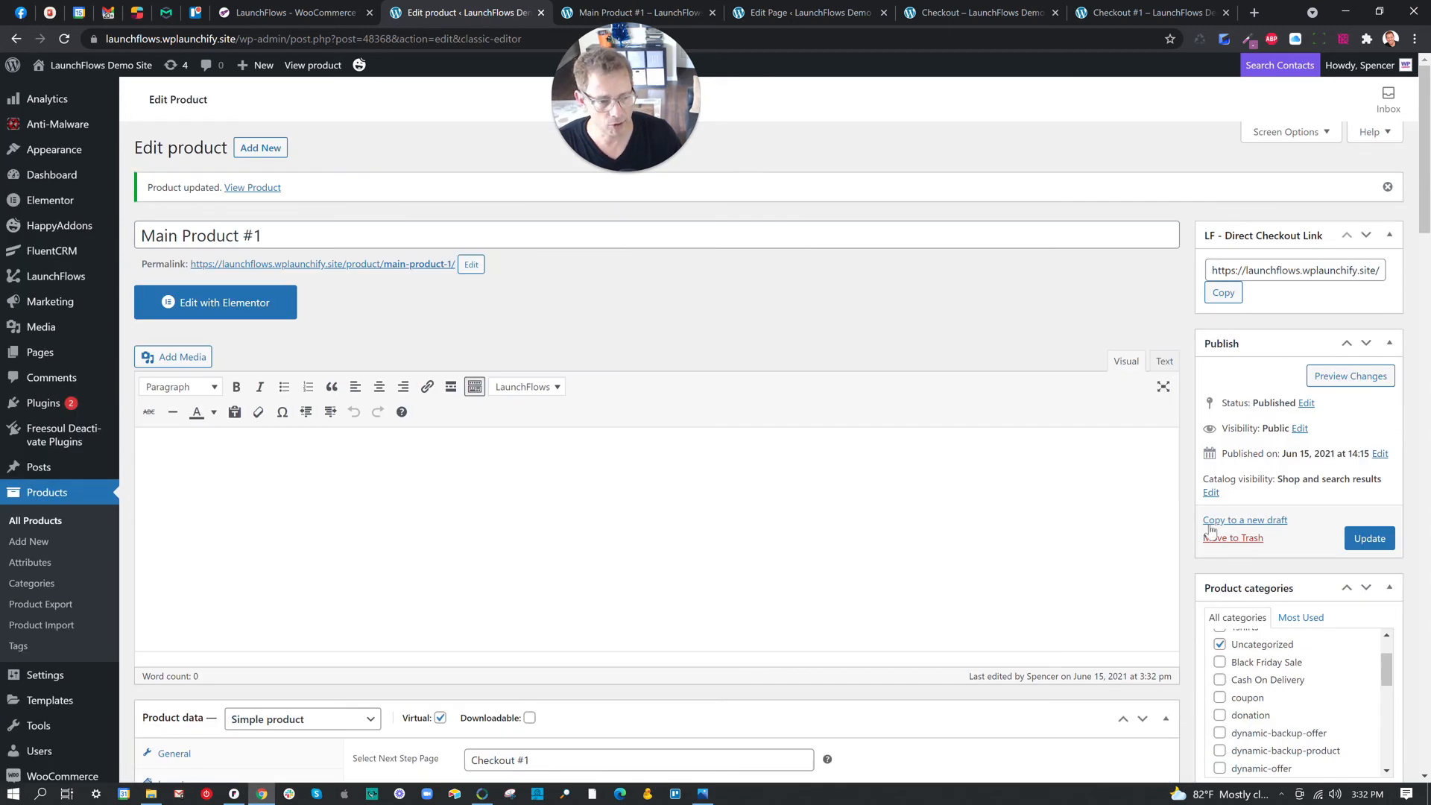
{"action": "left_click", "coordinate": [1369, 538]}
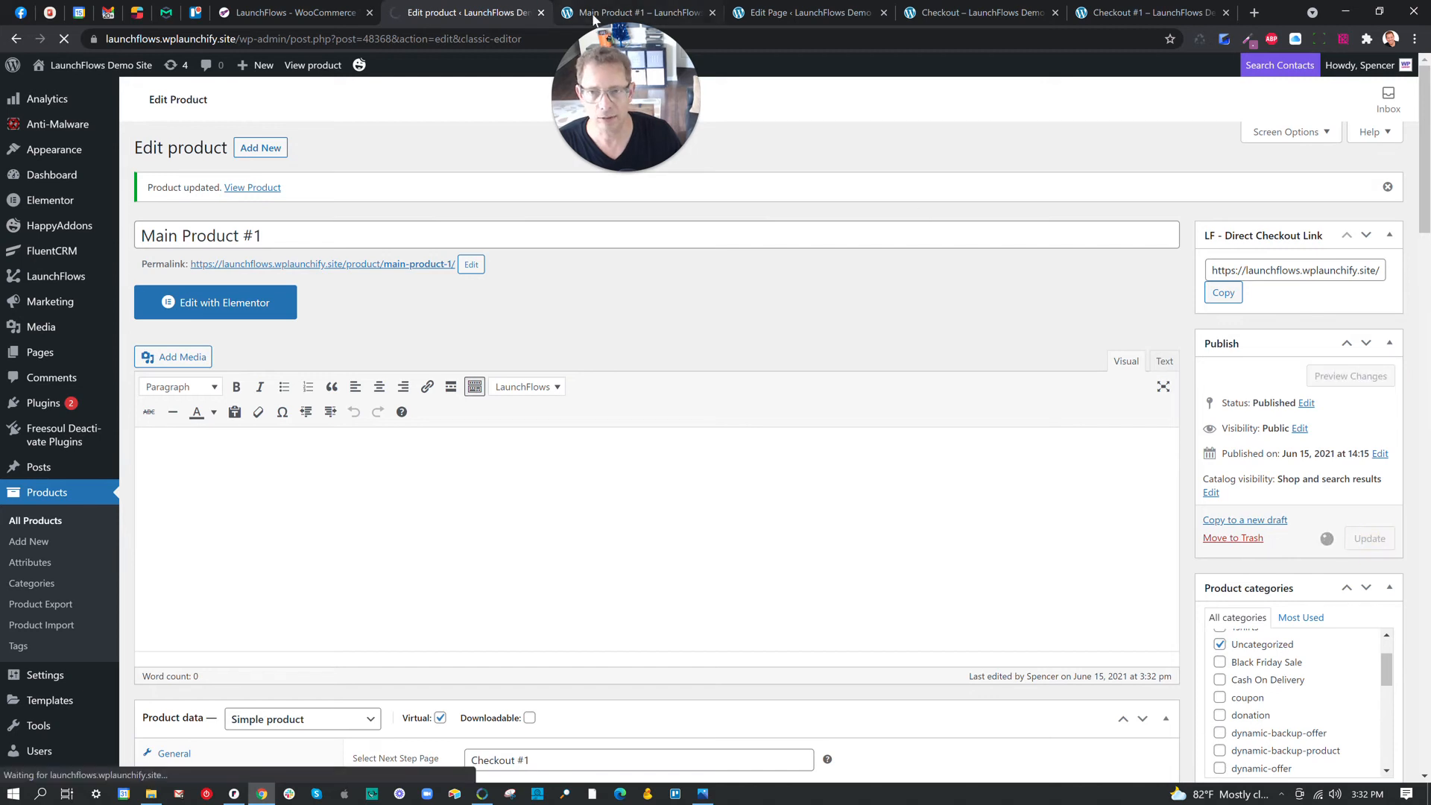
{"action": "left_click", "coordinate": [593, 19]}
{"action": "left_click", "coordinate": [66, 39]}
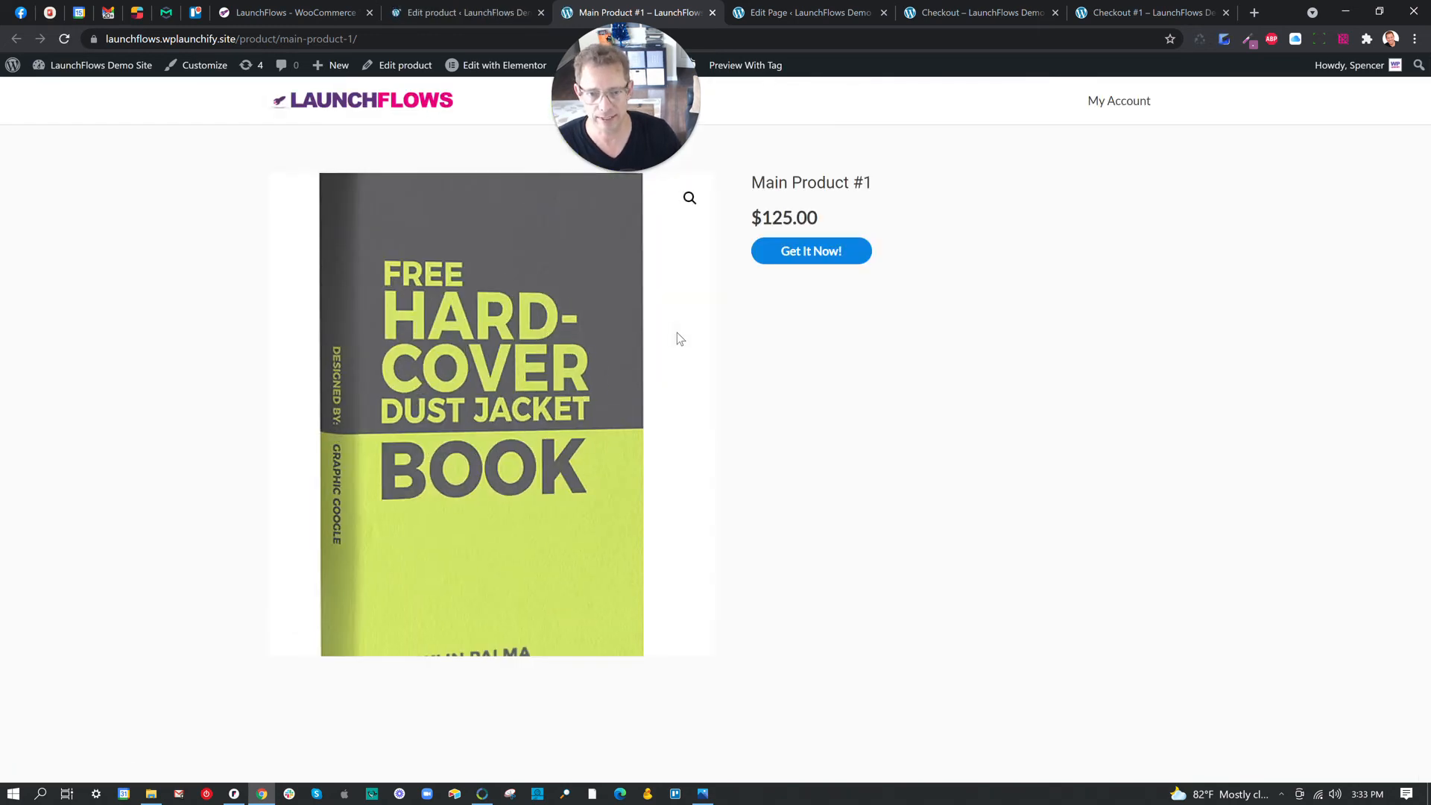
Open Main Product #1 in the Elementor editor and set its page layout to Elementor Full Width.
{"action": "left_click", "coordinate": [472, 12]}
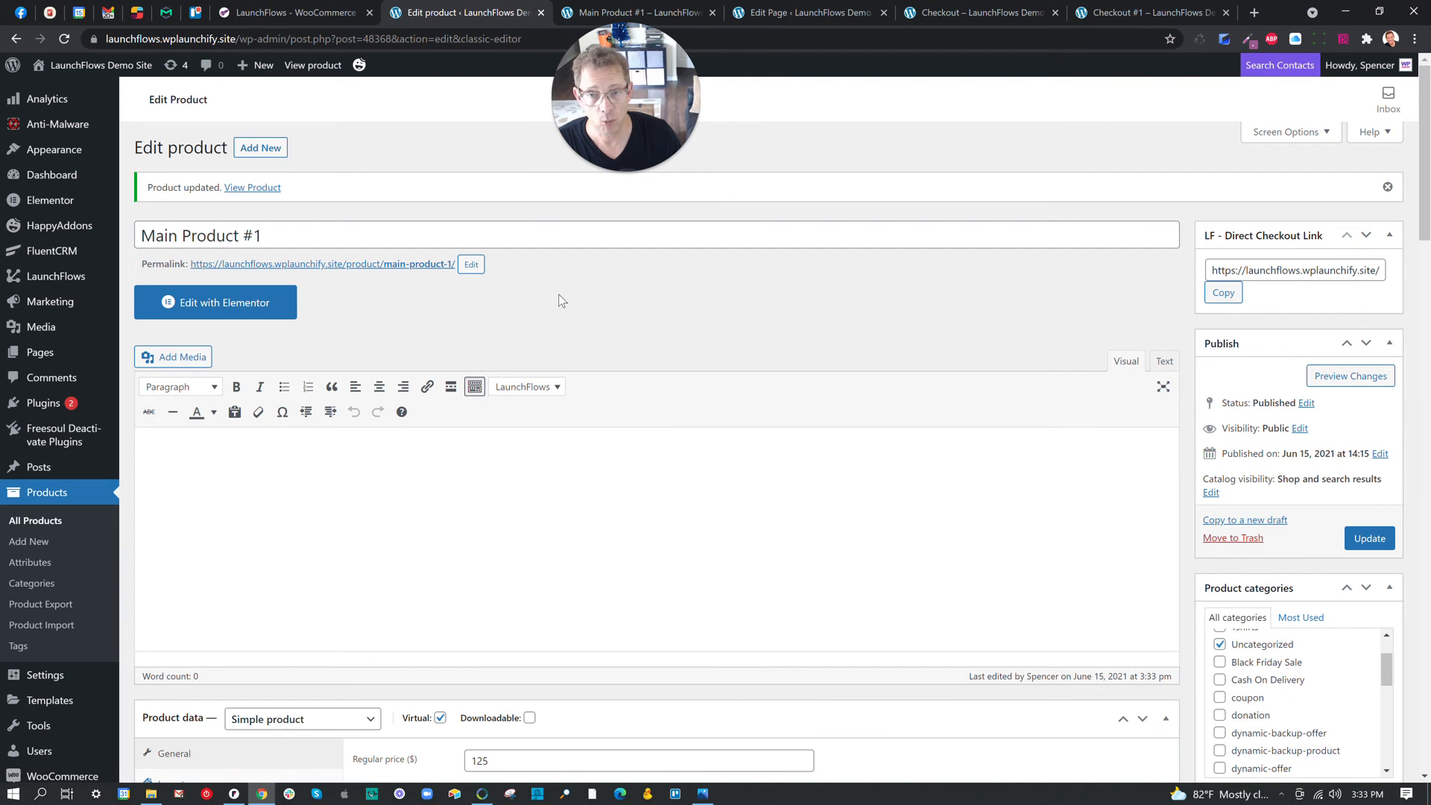
{"action": "left_click", "coordinate": [268, 308]}
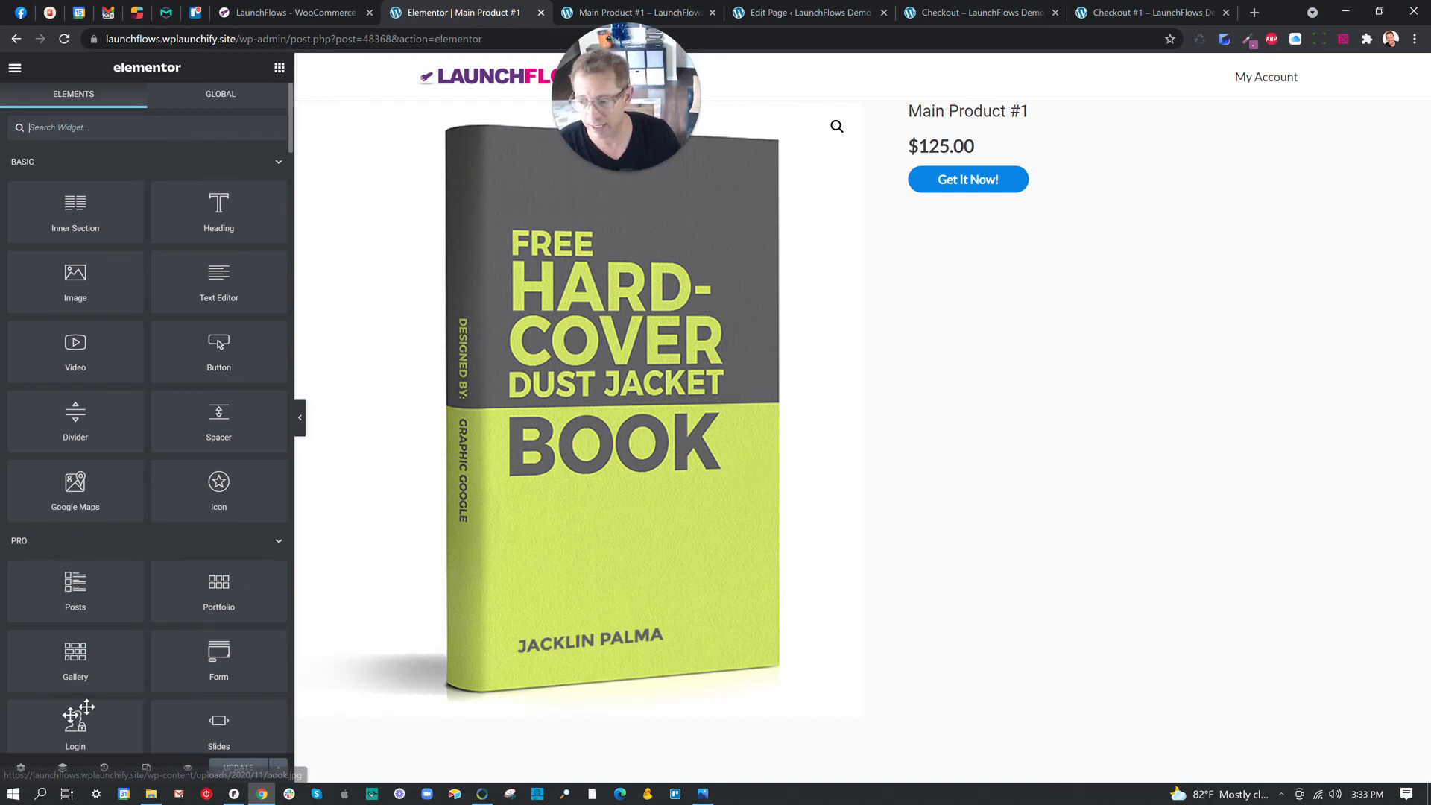
{"action": "left_click", "coordinate": [21, 769]}
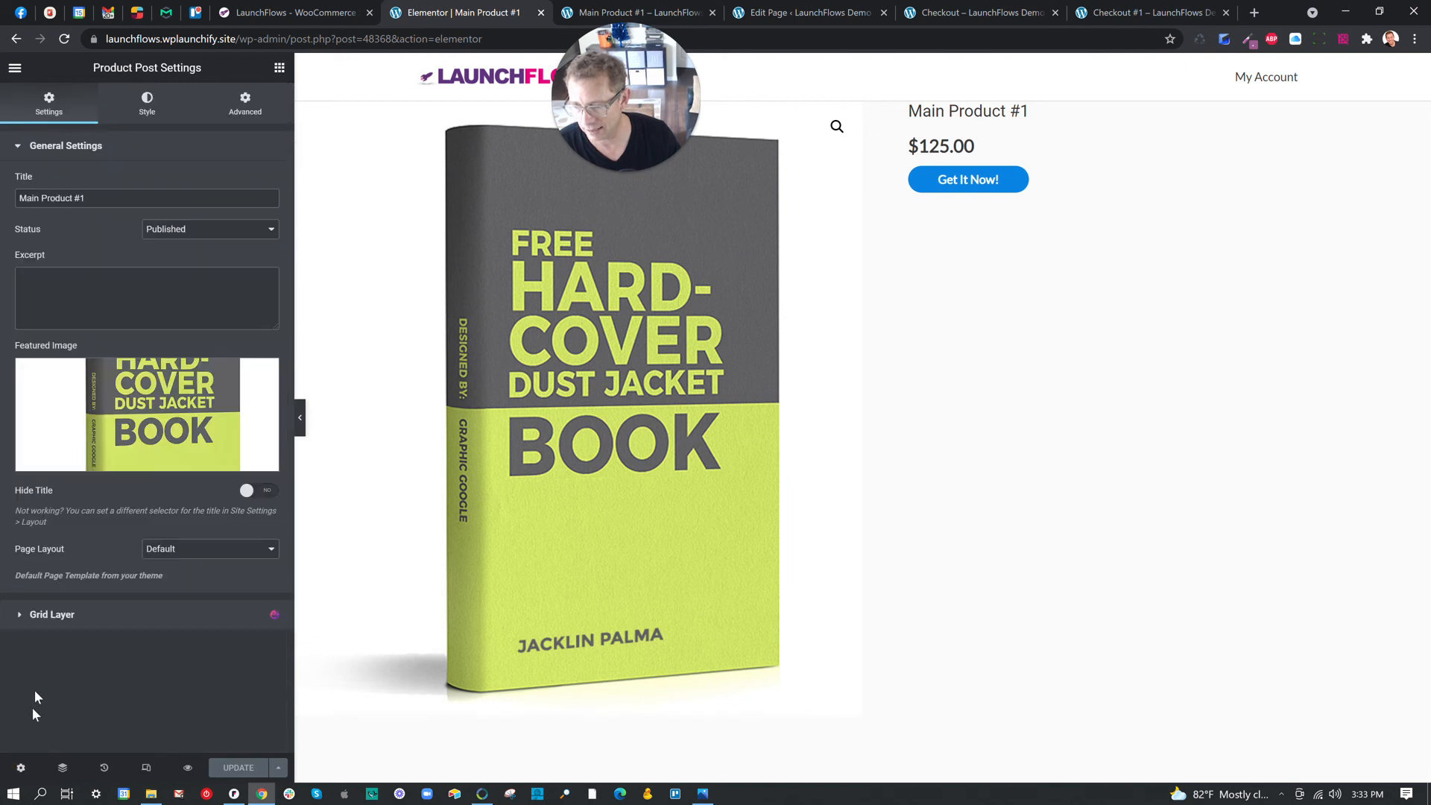
{"action": "left_click", "coordinate": [204, 549]}
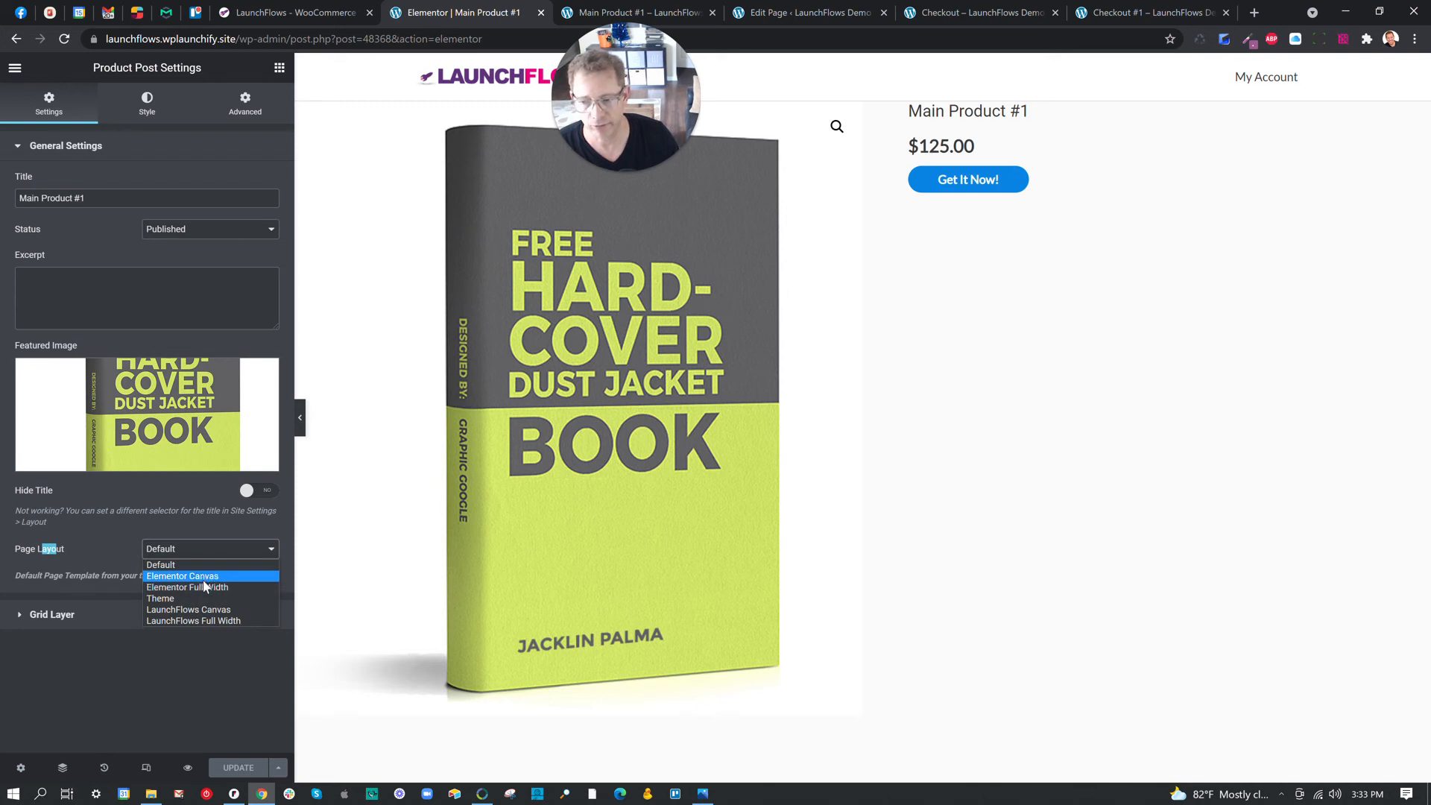
{"action": "left_click", "coordinate": [204, 586]}
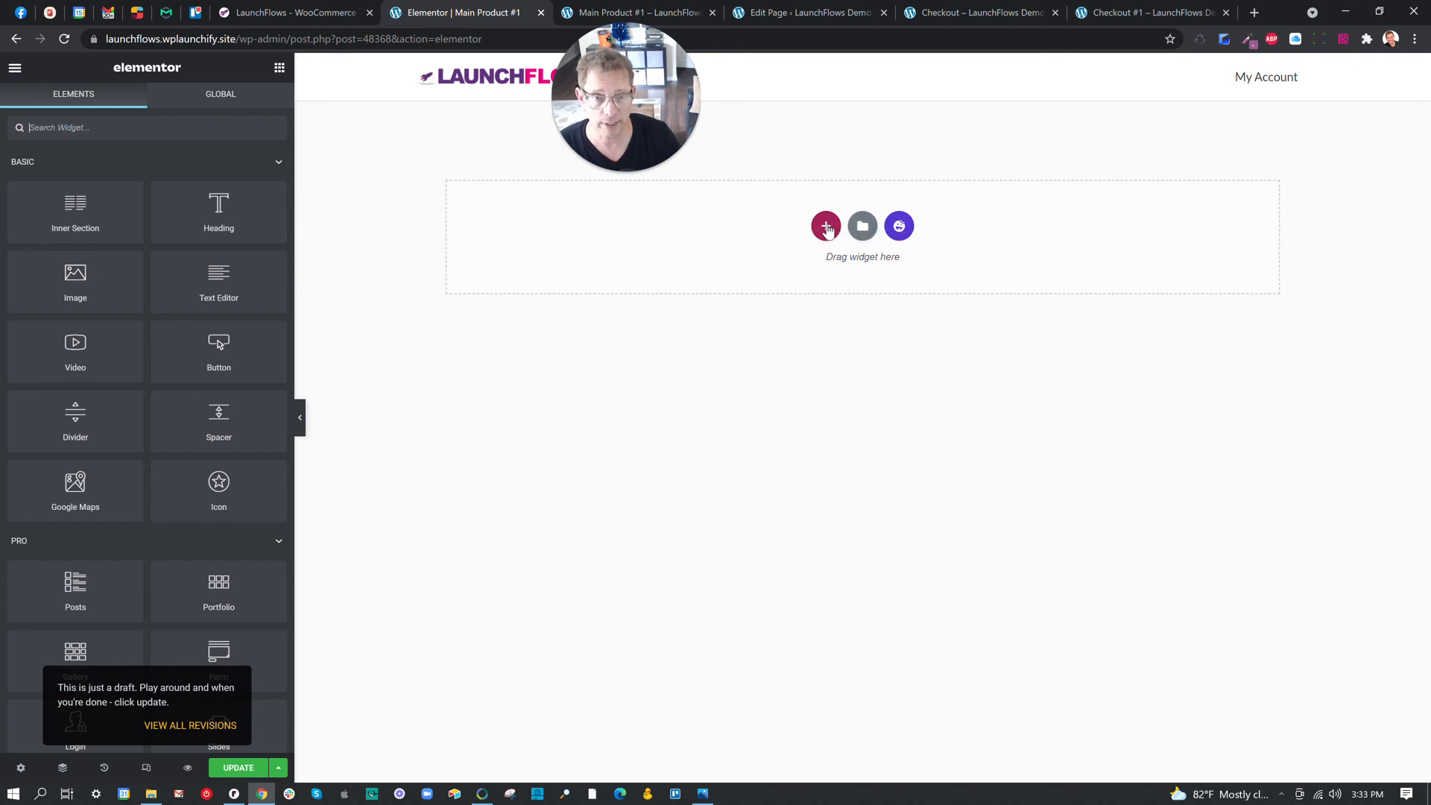
{"action": "left_click", "coordinate": [826, 226]}
{"action": "left_click", "coordinate": [738, 258]}
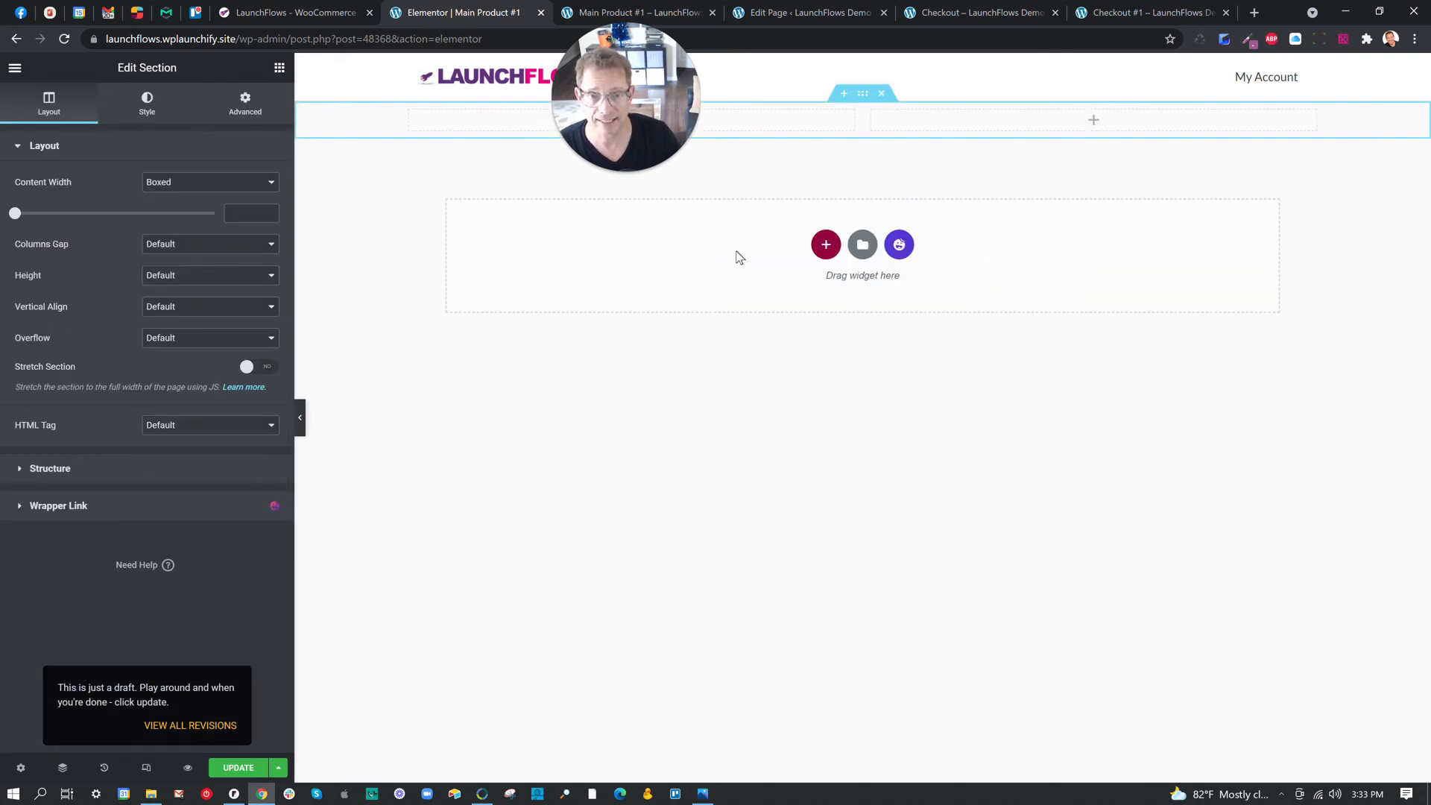
{"action": "left_click", "coordinate": [881, 95]}
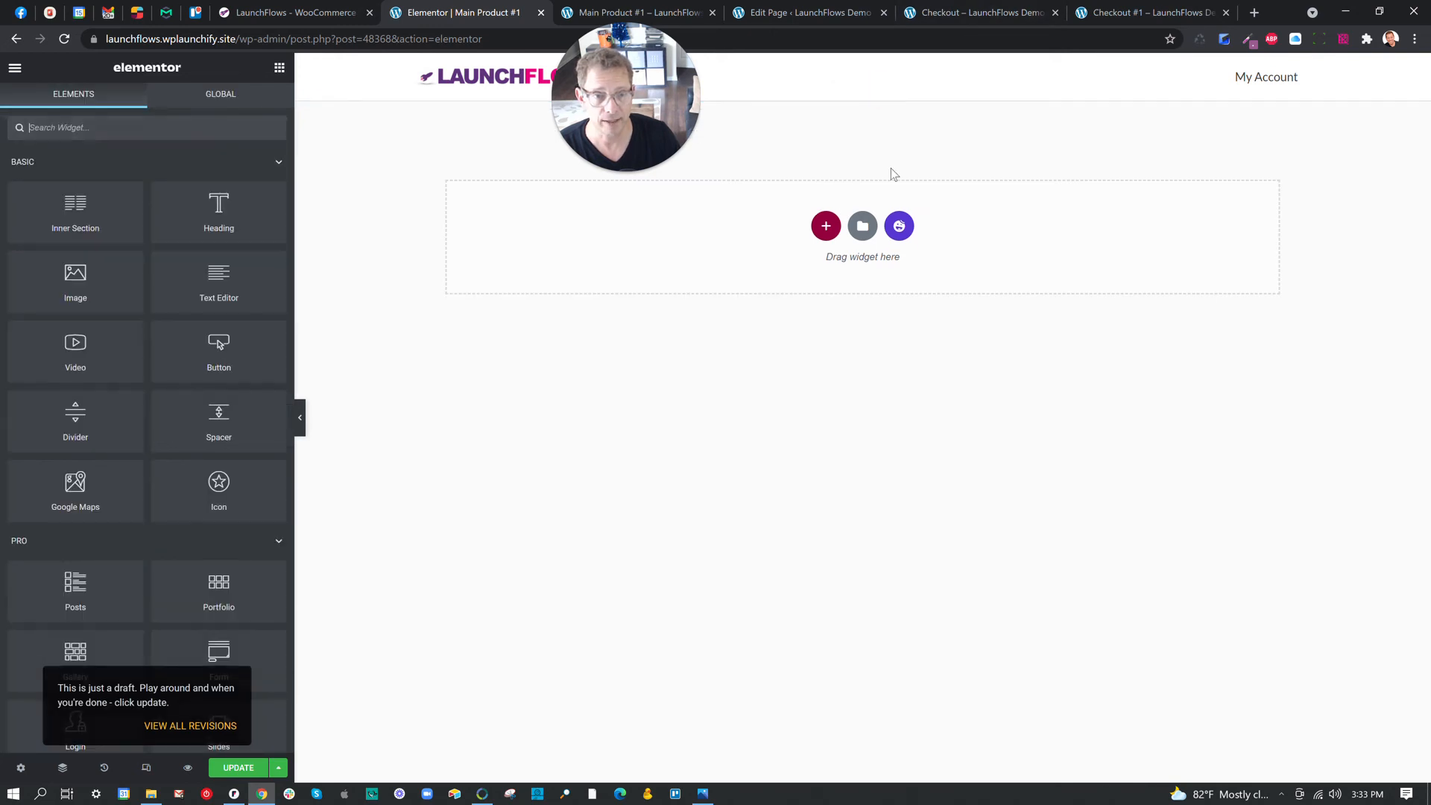
Insert the "Vision so visionary we call it supersight" block from the Happy Addons template library into the empty page.
{"action": "left_click", "coordinate": [902, 226]}
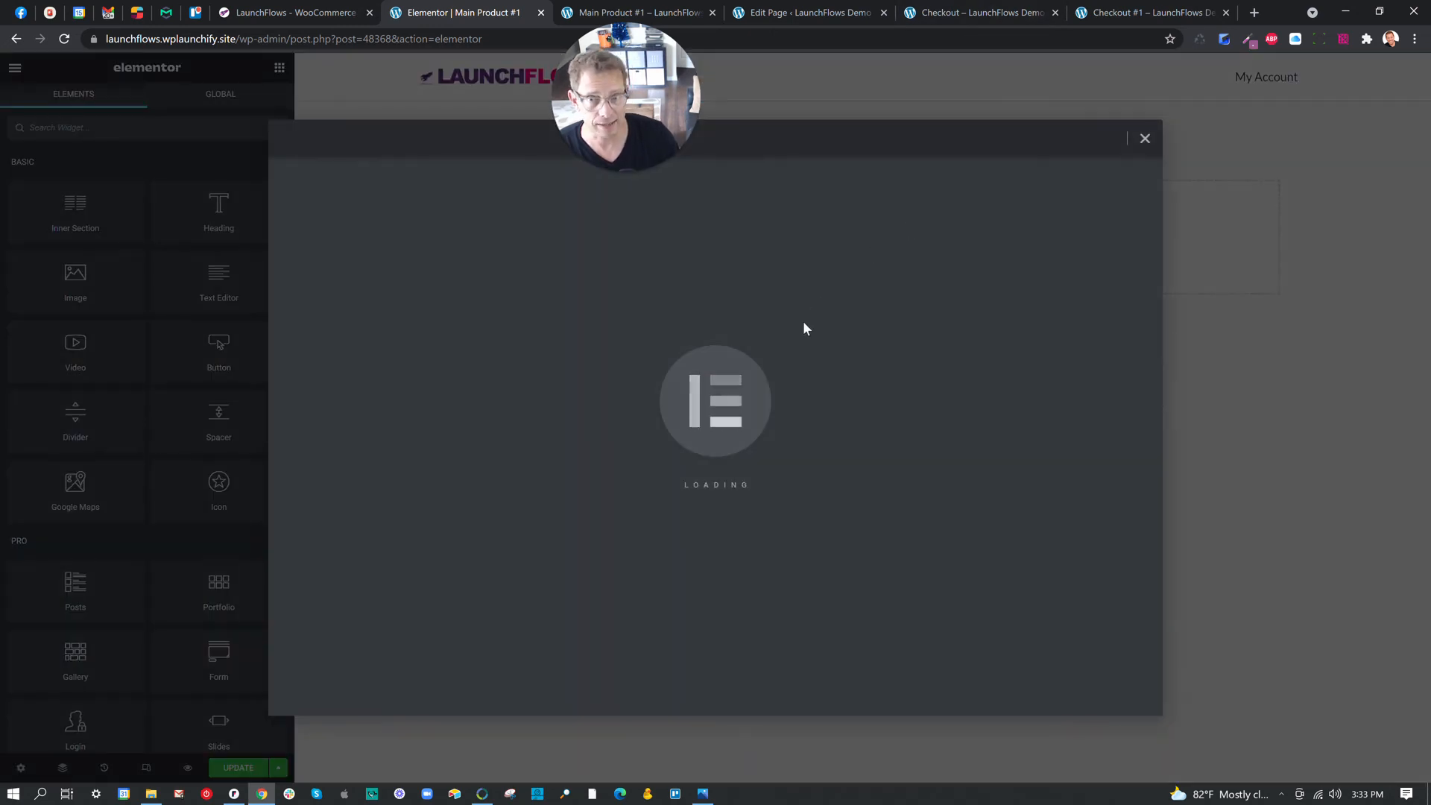
{"action": "scroll", "coordinate": [589, 430], "scroll_direction": "down", "scroll_amount": 6}
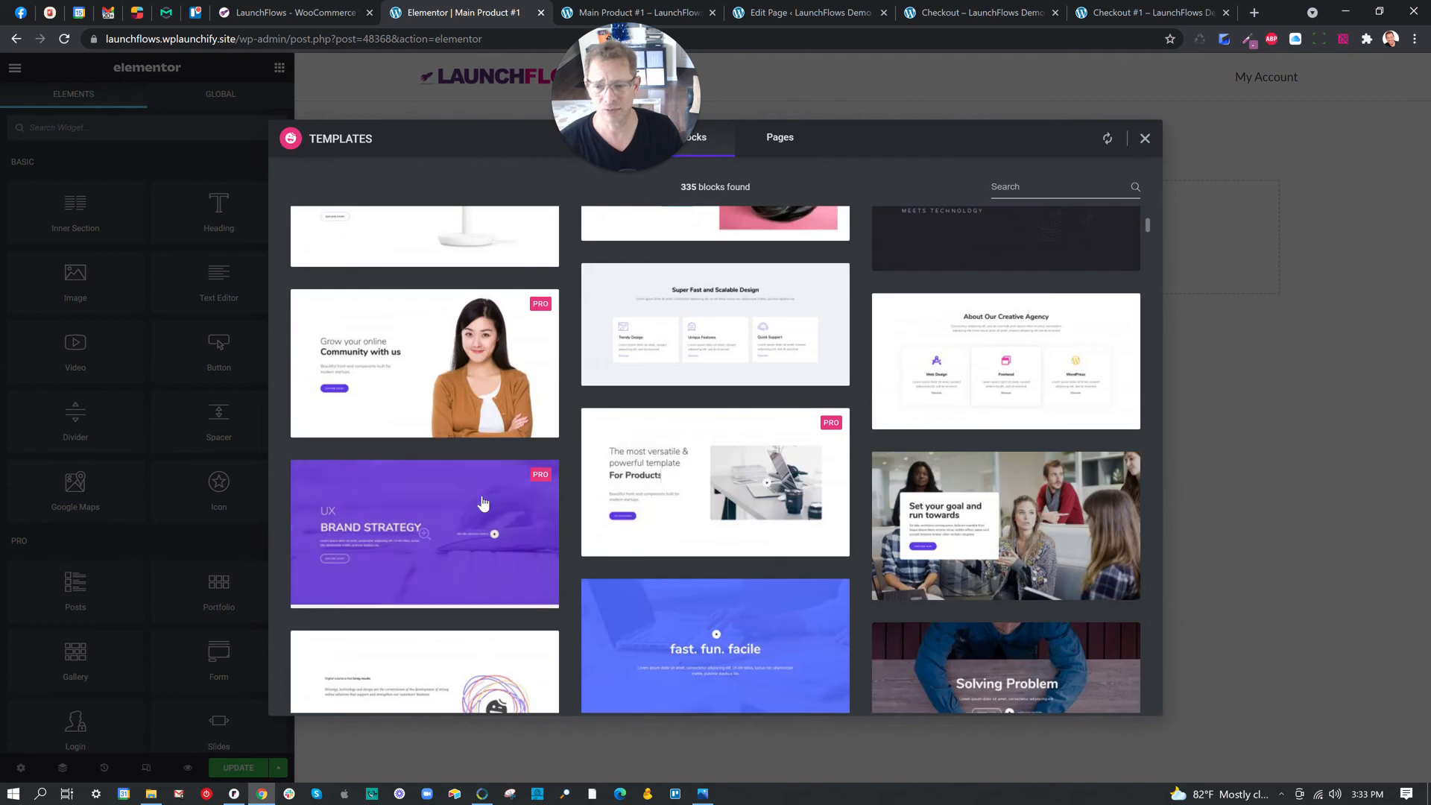
{"action": "scroll", "coordinate": [335, 551], "scroll_direction": "up", "scroll_amount": 4}
{"action": "mouse_move", "coordinate": [335, 552]}
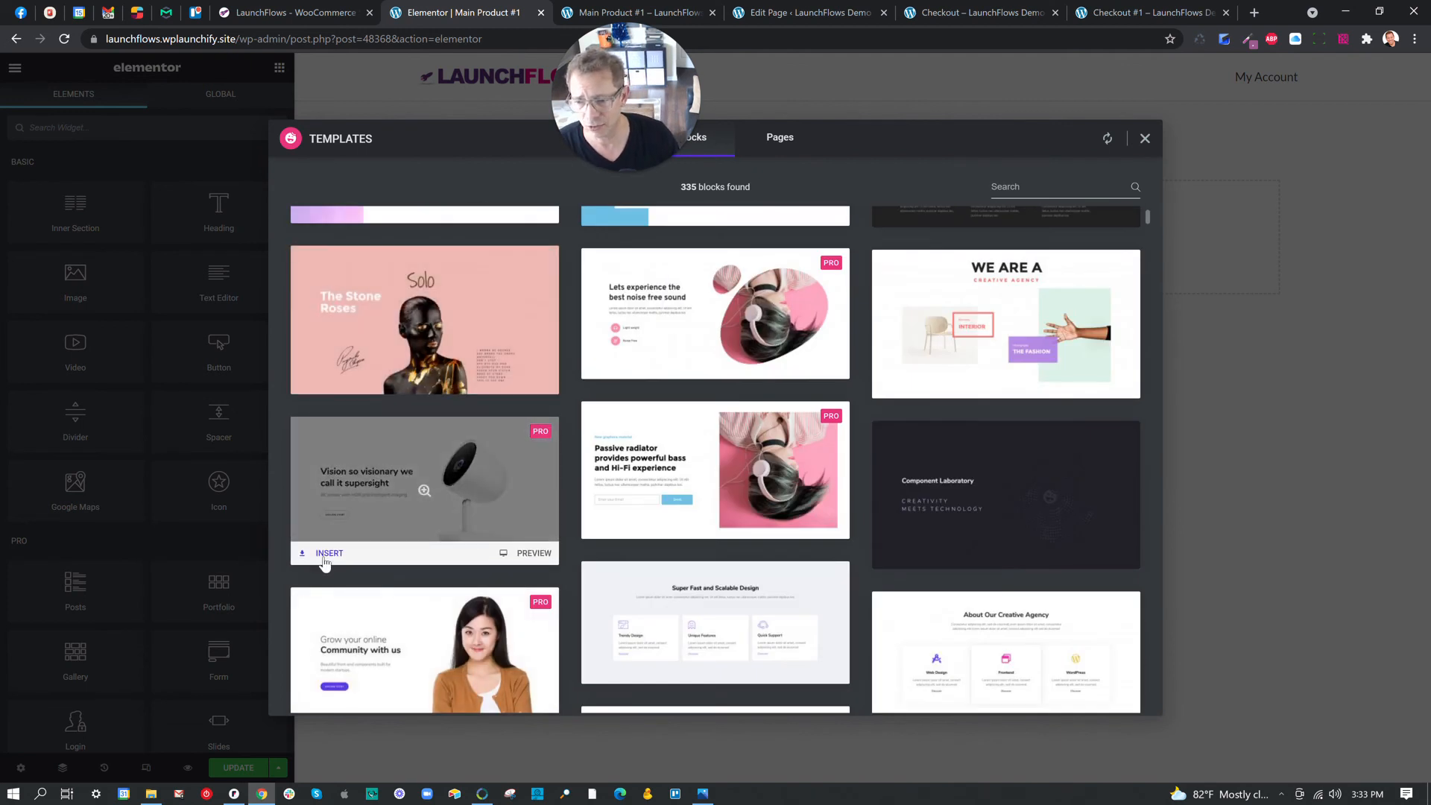
{"action": "left_click", "coordinate": [324, 556]}
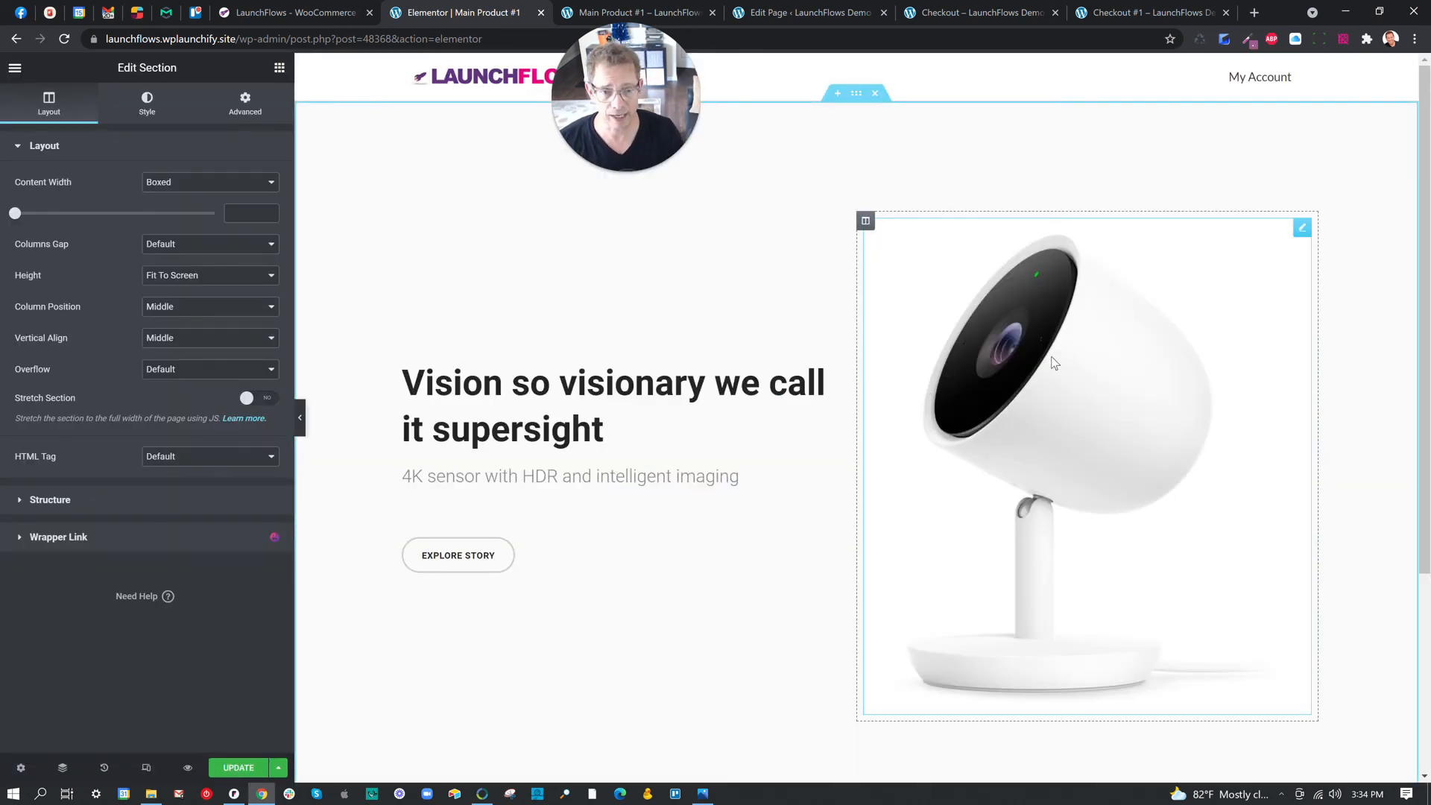
Replace the block's camera image with book.jpg from the media library.
{"action": "left_click", "coordinate": [1052, 358]}
{"action": "left_click", "coordinate": [86, 237]}
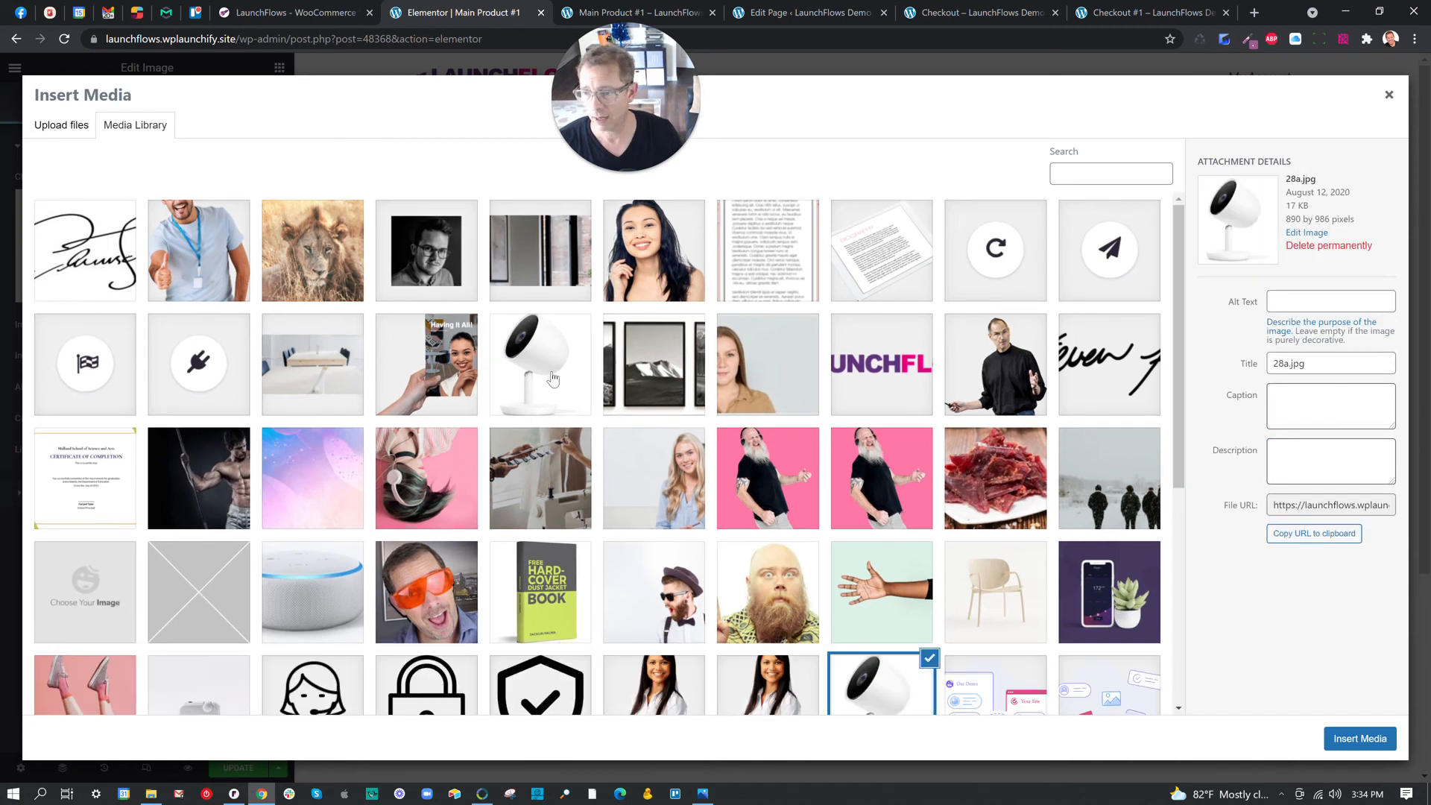
{"action": "left_click", "coordinate": [542, 591]}
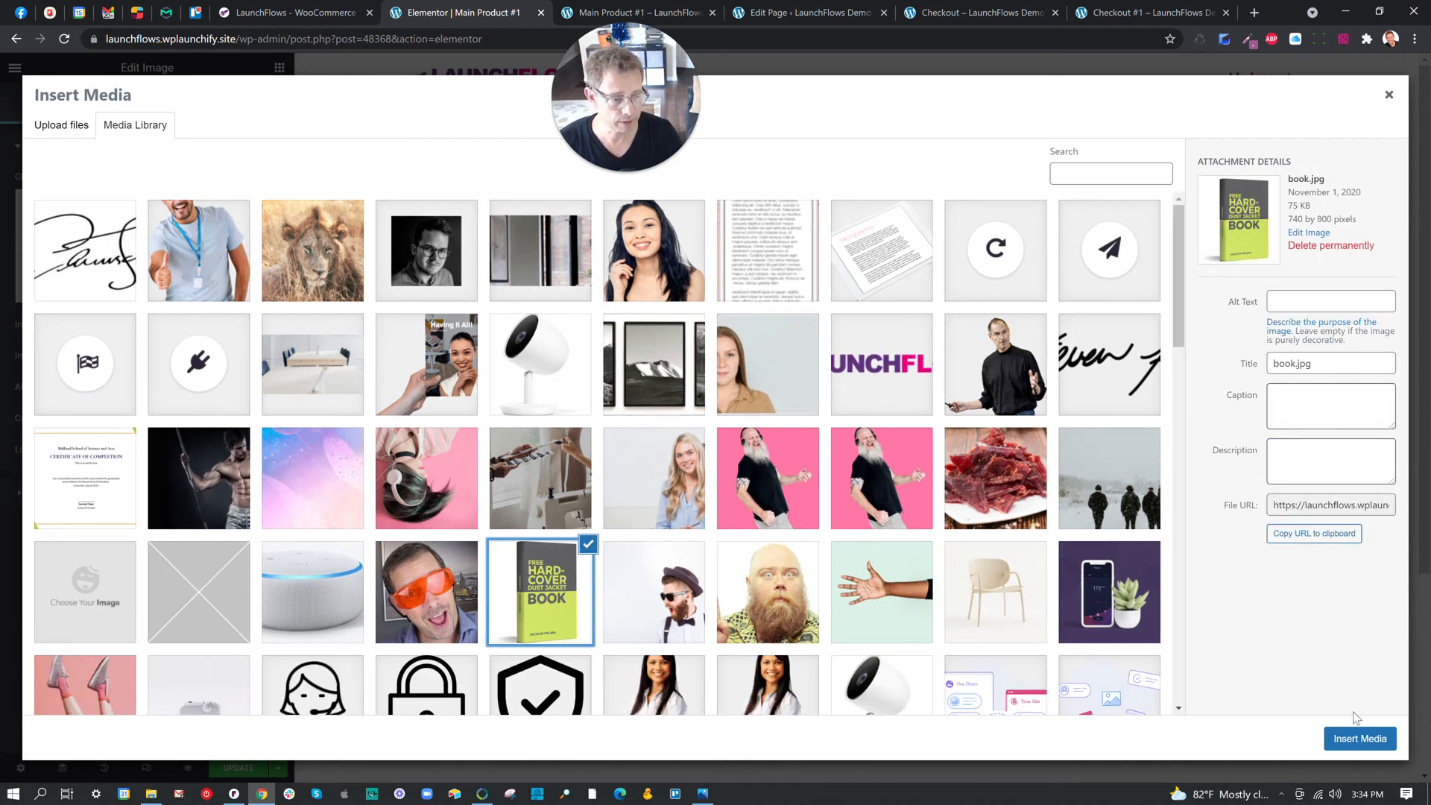
{"action": "left_click", "coordinate": [1360, 738]}
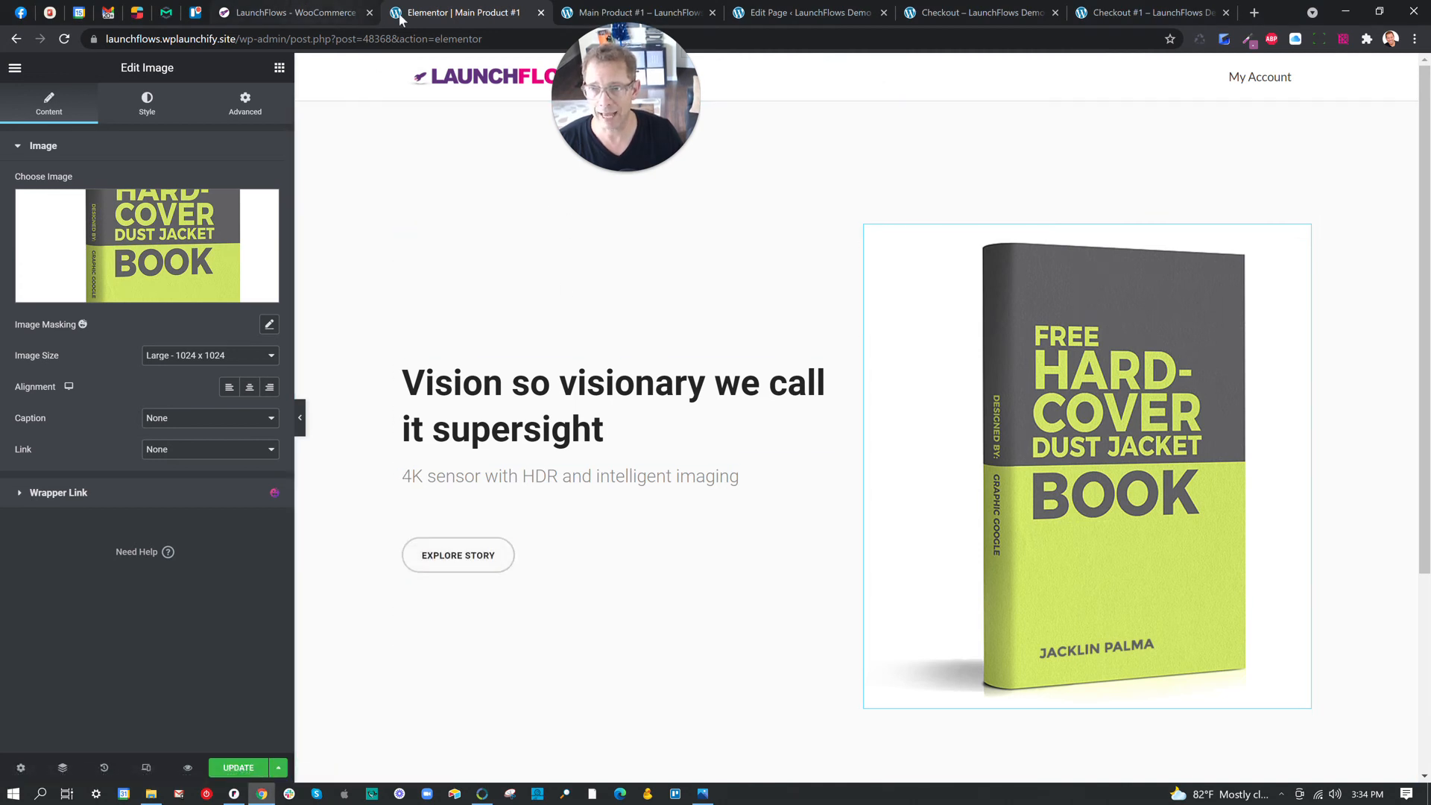
Open Main Product #1 for editing from its live page and copy its LaunchFlows direct checkout link.
{"action": "left_click", "coordinate": [626, 14]}
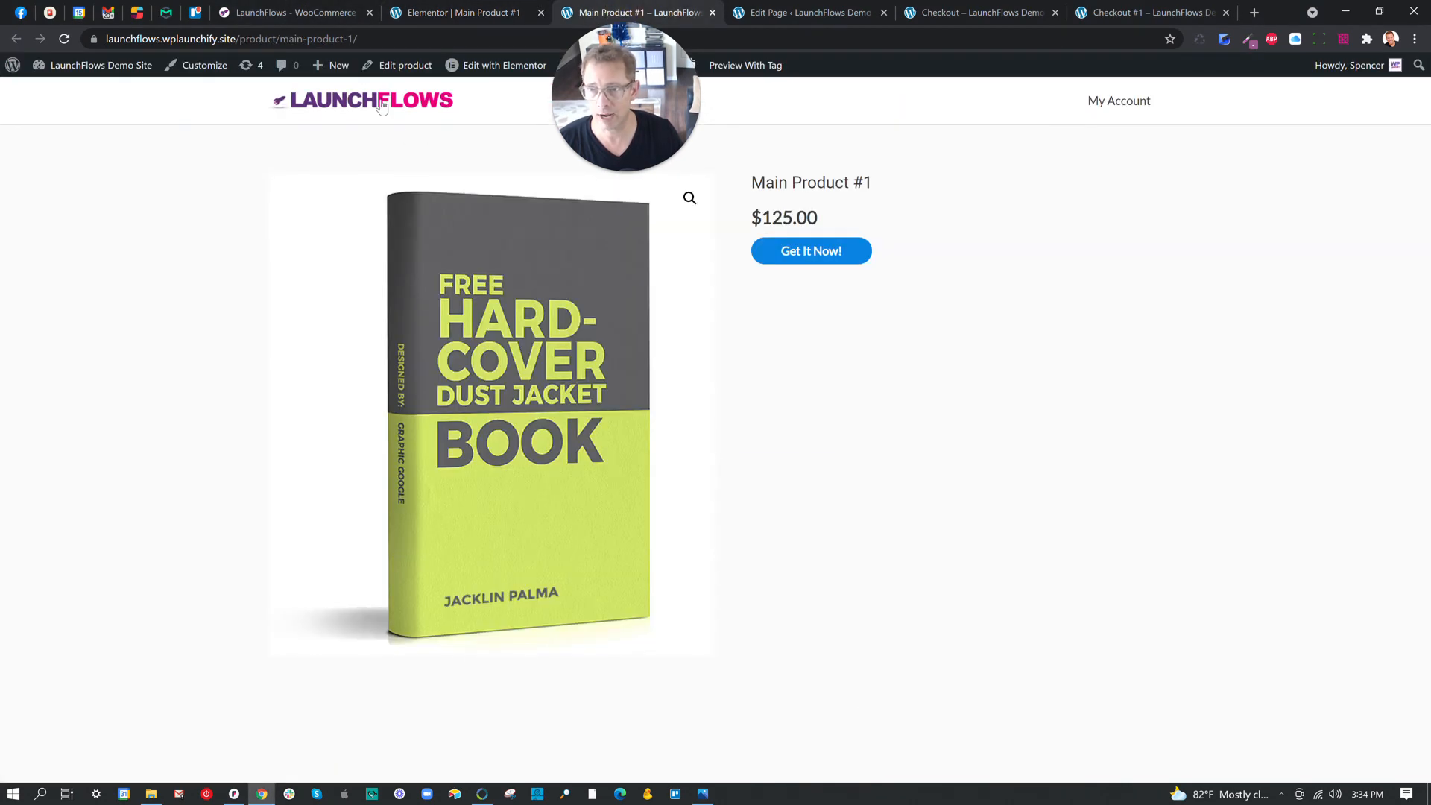
{"action": "left_click", "coordinate": [402, 67]}
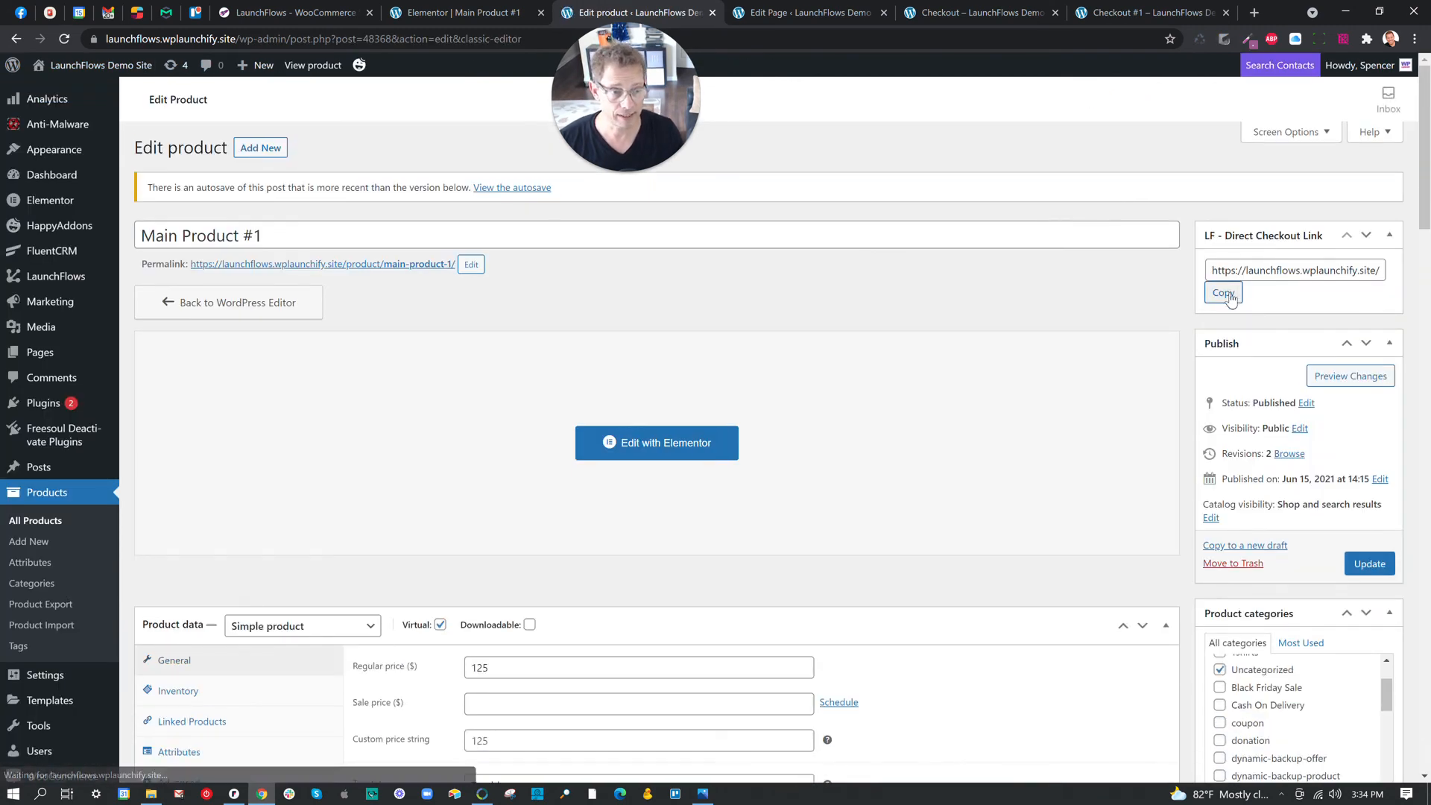
{"action": "left_click", "coordinate": [1224, 293]}
Link the EXPLORE STORY button to the copied direct checkout link and change its text to "BUY IT NOW!!".
{"action": "left_click", "coordinate": [483, 11]}
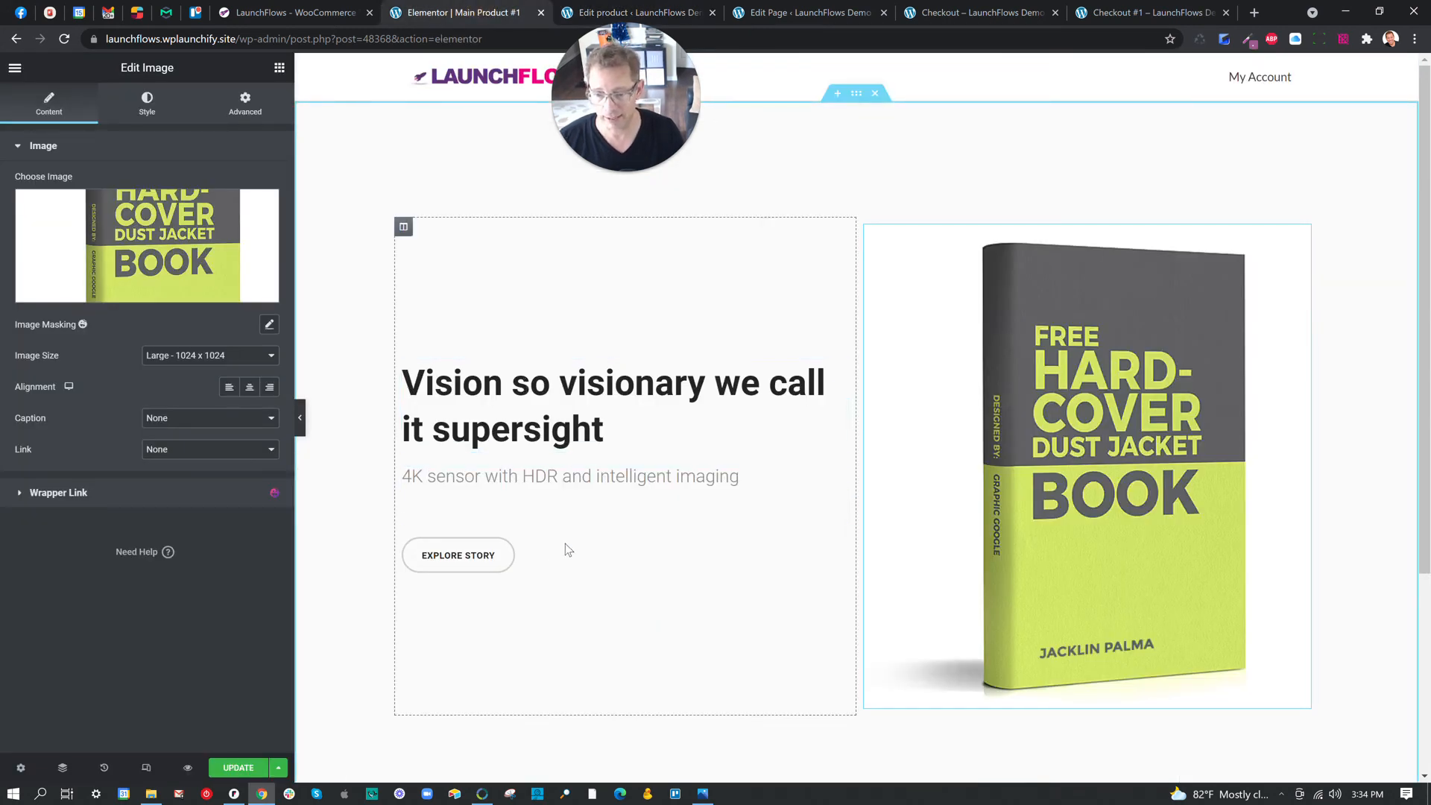
{"action": "left_click", "coordinate": [508, 550]}
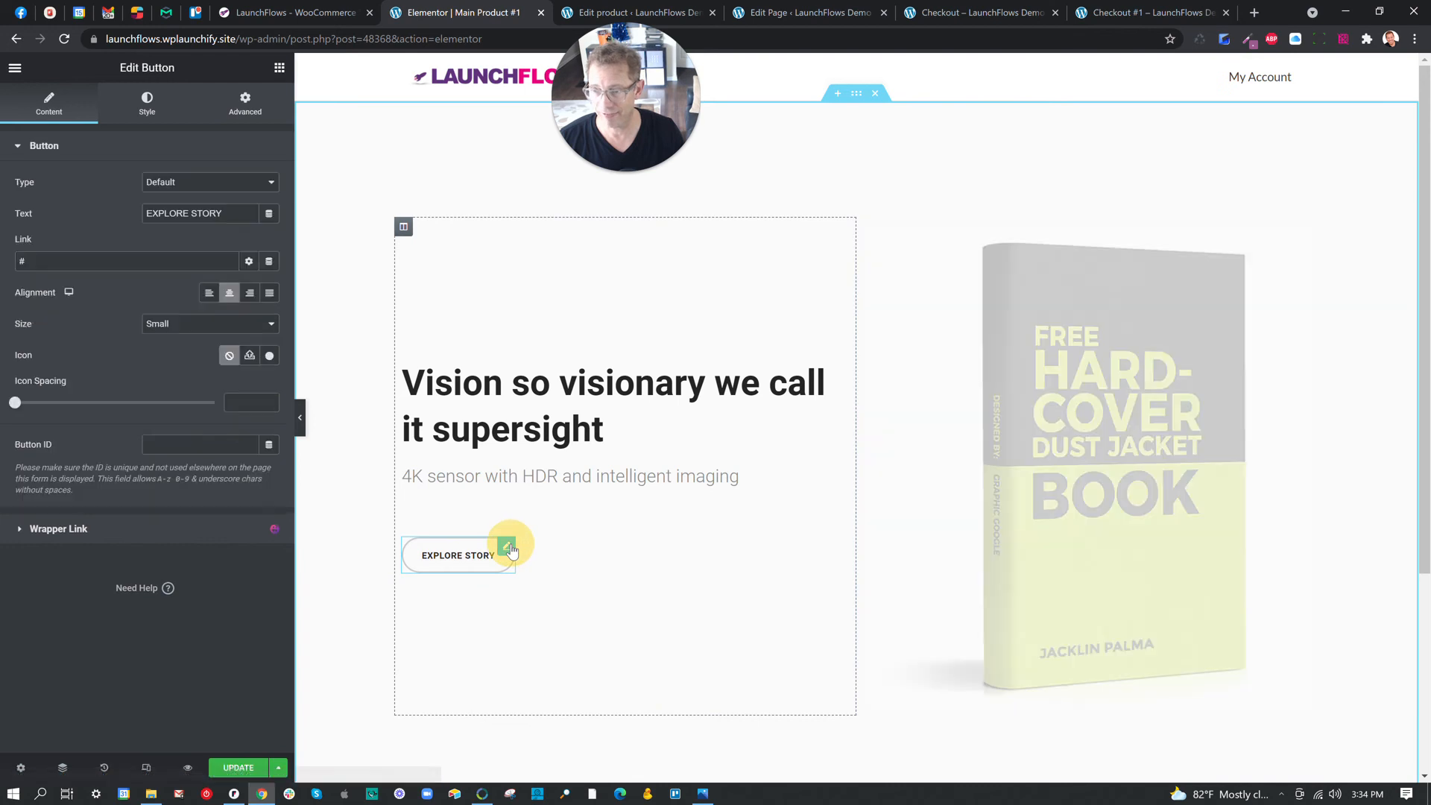
{"action": "left_click_drag", "start_coordinate": [112, 267], "coordinate": [9, 260]}
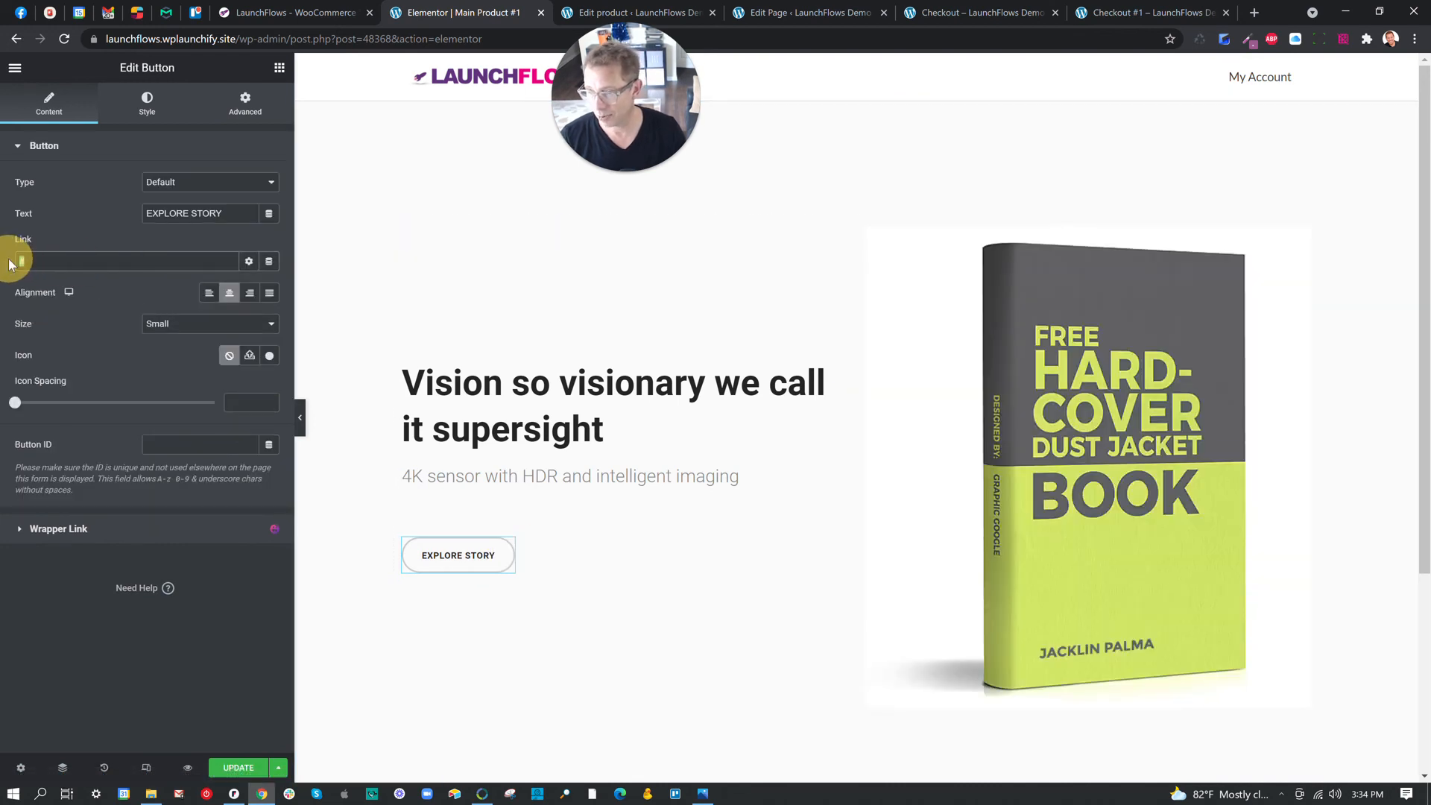
{"action": "key", "text": "ctrl+v"}
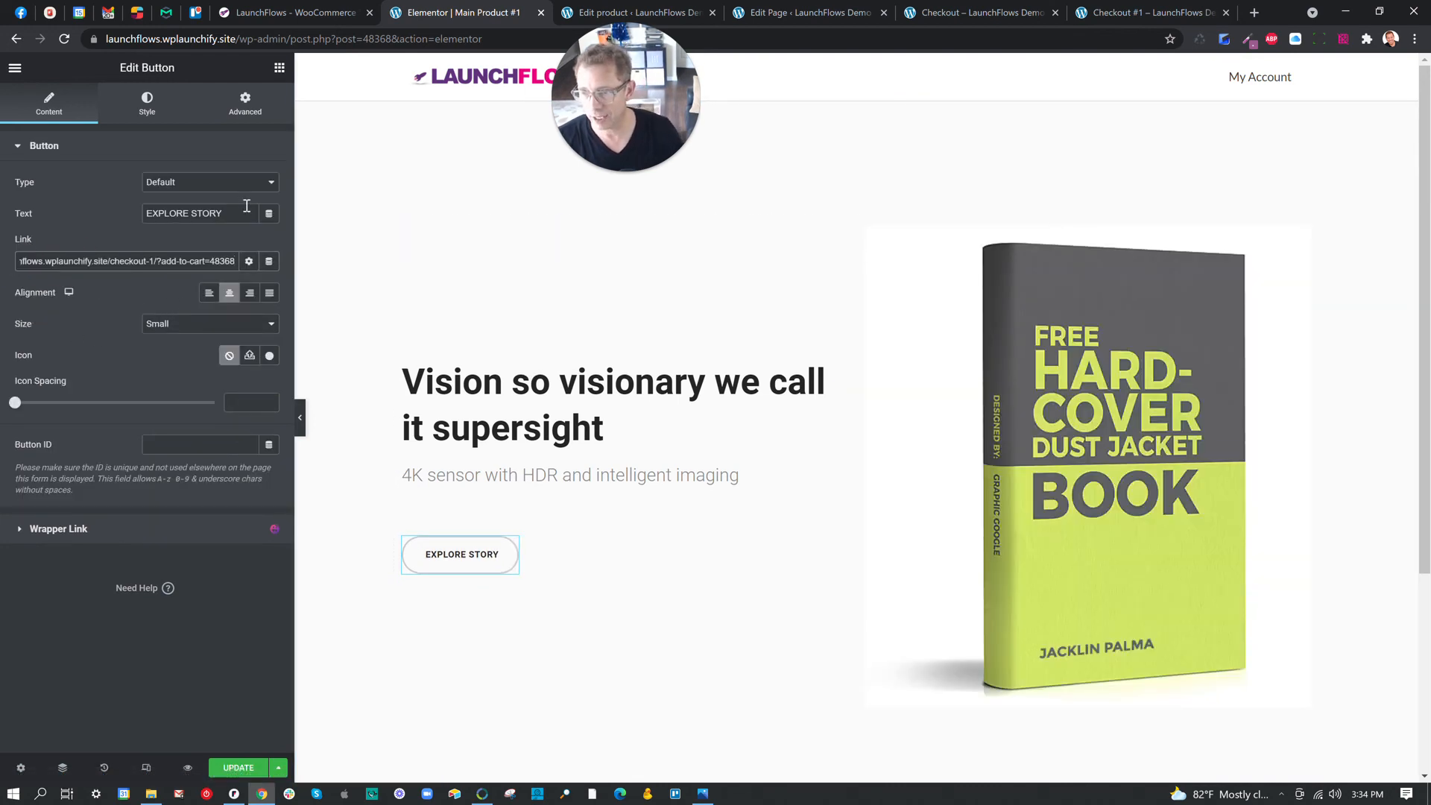
{"action": "left_click_drag", "start_coordinate": [246, 206], "coordinate": [3, 182]}
{"action": "type", "text": "BUY IT NOW!!"}
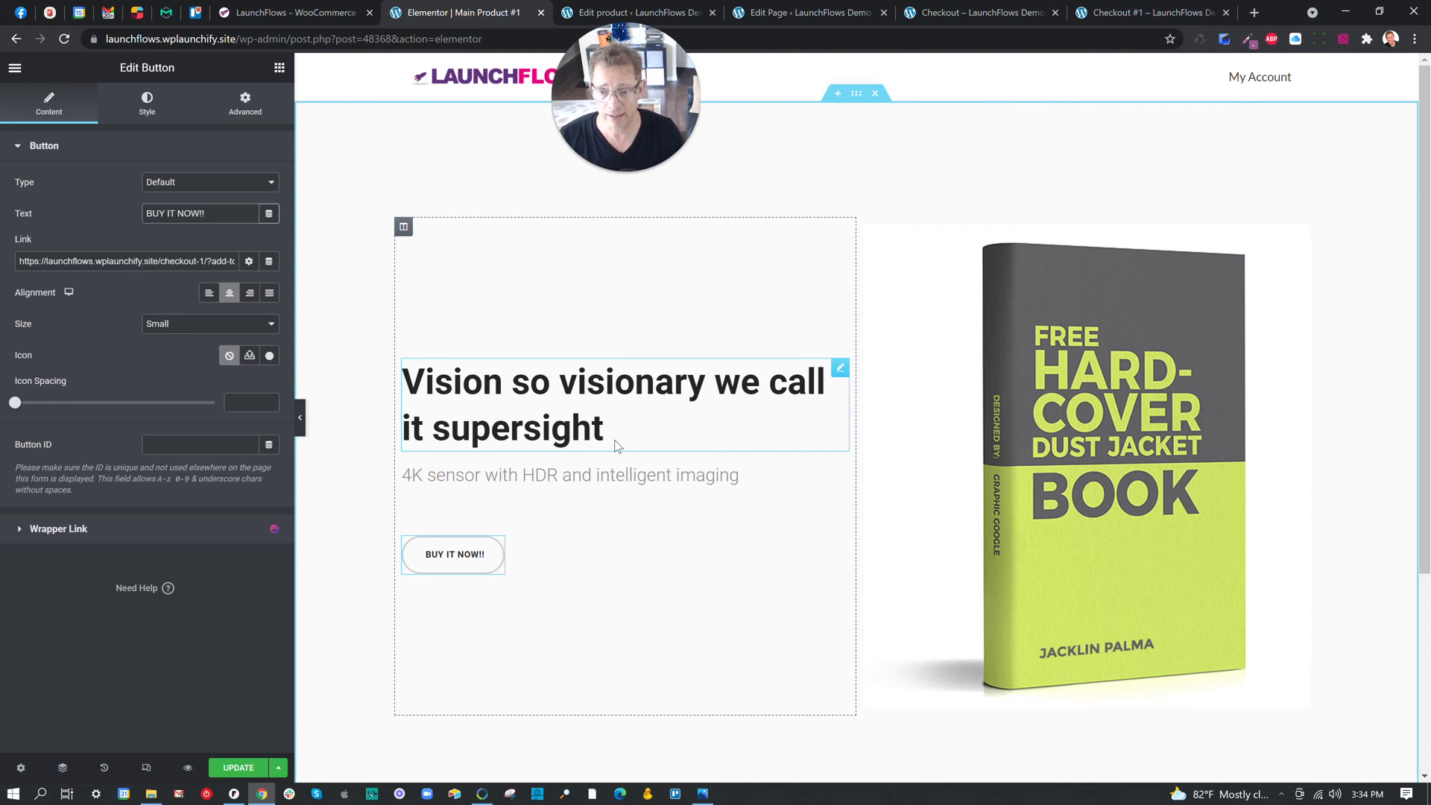
Change the heading to "Vision so visionary we call it supersight - Just $100" and update the page.
{"action": "left_click", "coordinate": [584, 426]}
{"action": "left_click", "coordinate": [206, 193]}
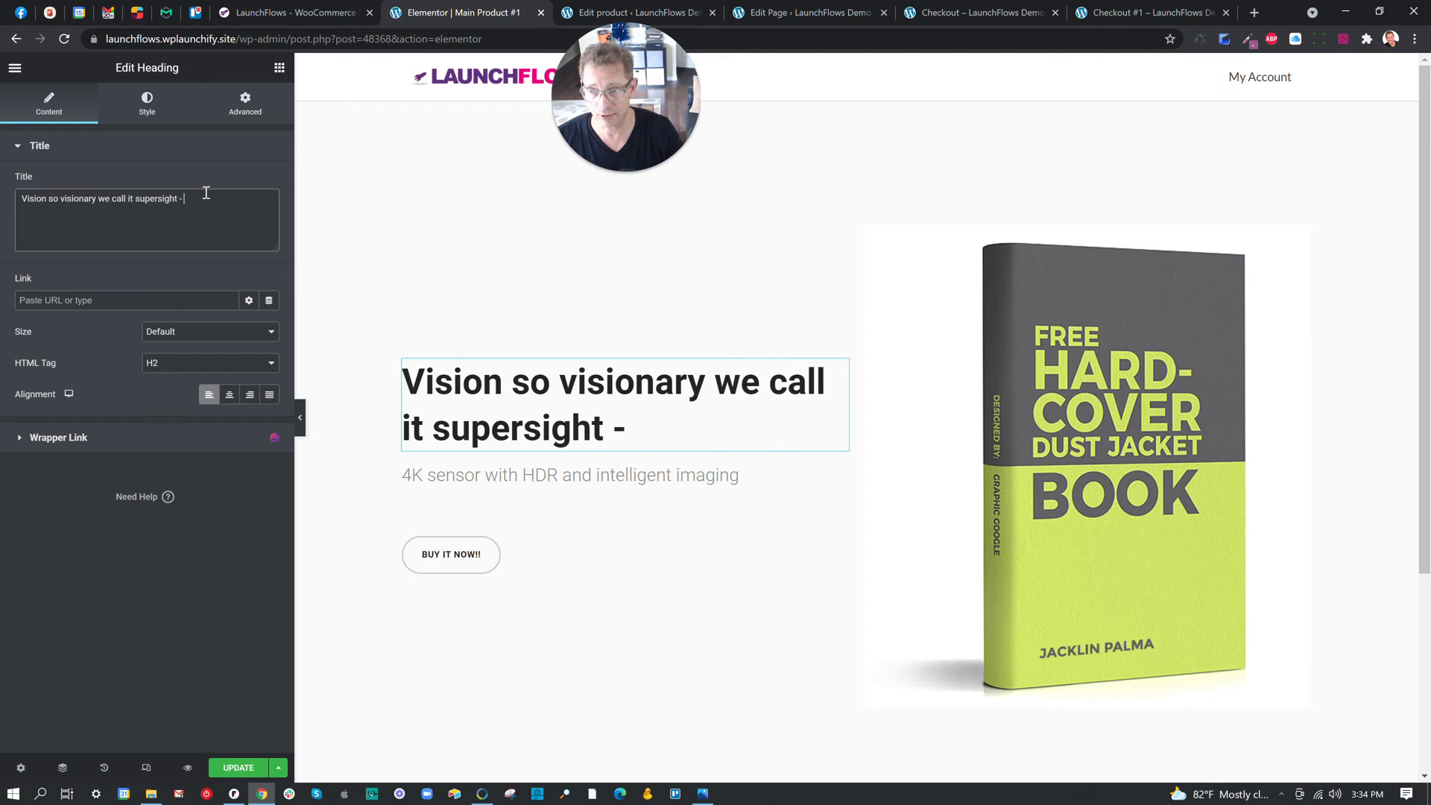
{"action": "type", "text": "jUST"}
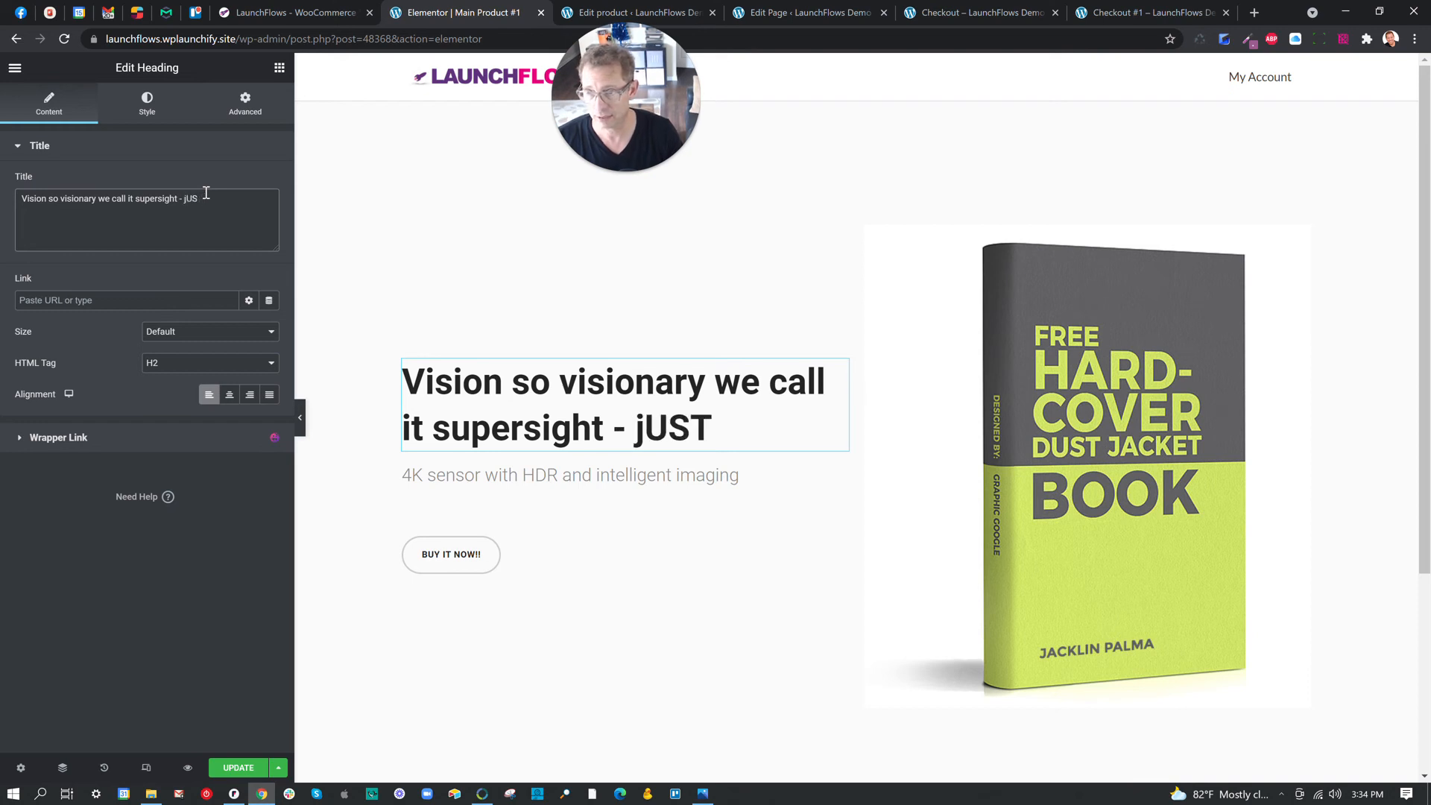
{"action": "key", "text": "BackSpace"}
{"action": "key", "text": "BackSpace"}
{"action": "key", "text": "BackSpace"}
{"action": "key", "text": "BackSpace"}
{"action": "type", "text": "Just #0"}
{"action": "type", "text": "0"}
{"action": "key", "text": "BackSpace"}
{"action": "key", "text": "BackSpace"}
{"action": "key", "text": "BackSpace"}
{"action": "type", "text": "#"}
{"action": "key", "text": "BackSpace"}
{"action": "type", "text": "$100"}
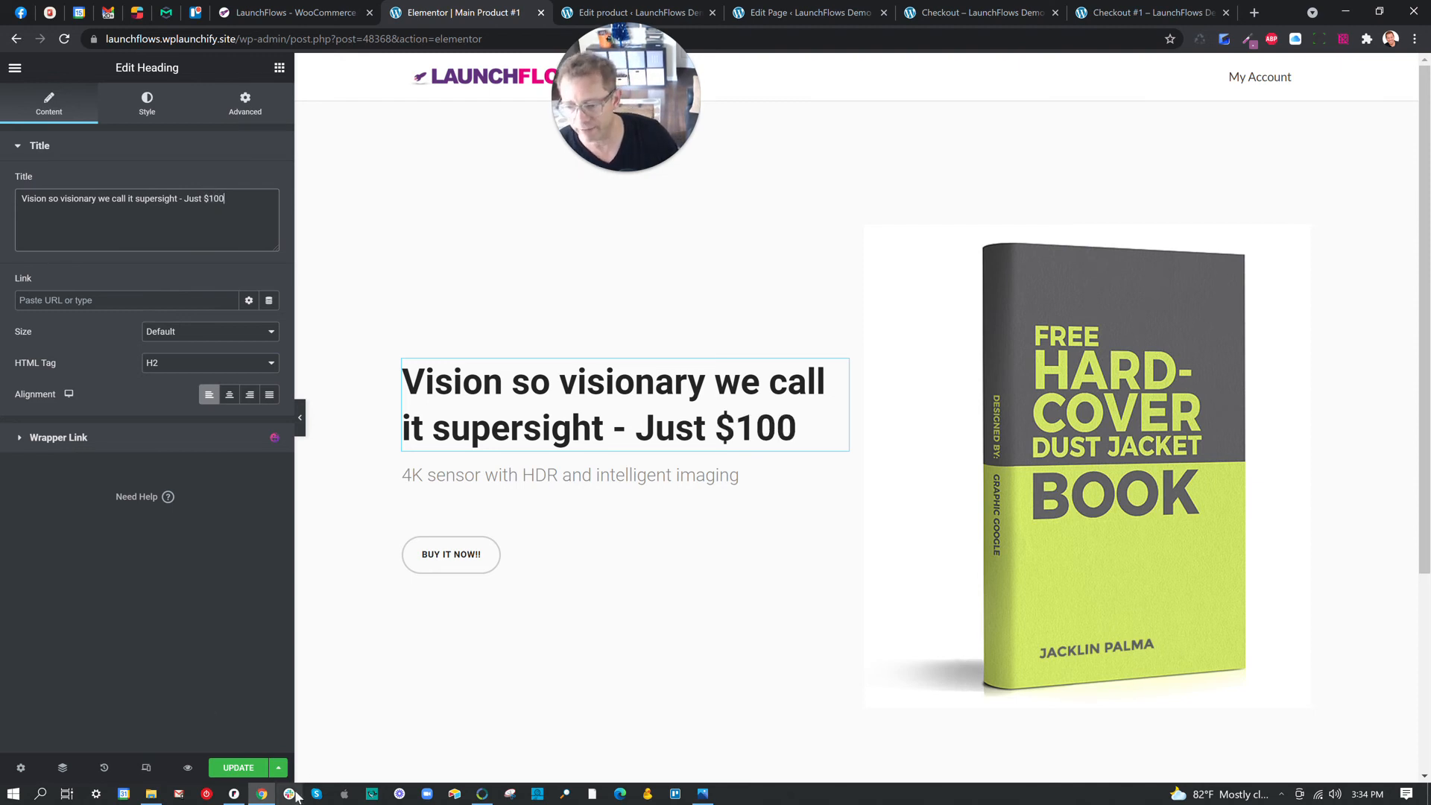
{"action": "left_click", "coordinate": [237, 768]}
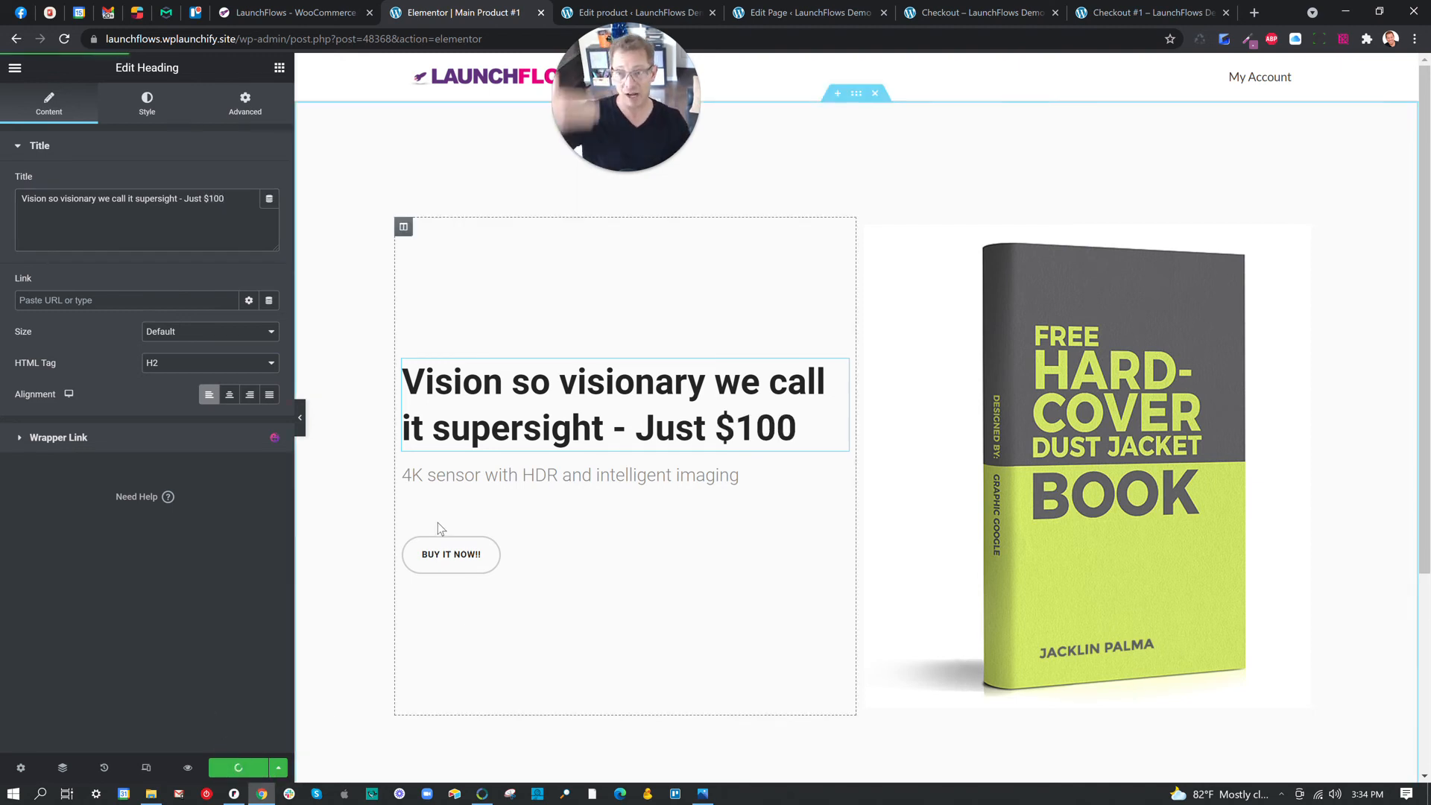
Preview the redesigned product page and reload it at its plain product address without the preview parameters.
{"action": "left_click", "coordinate": [188, 767]}
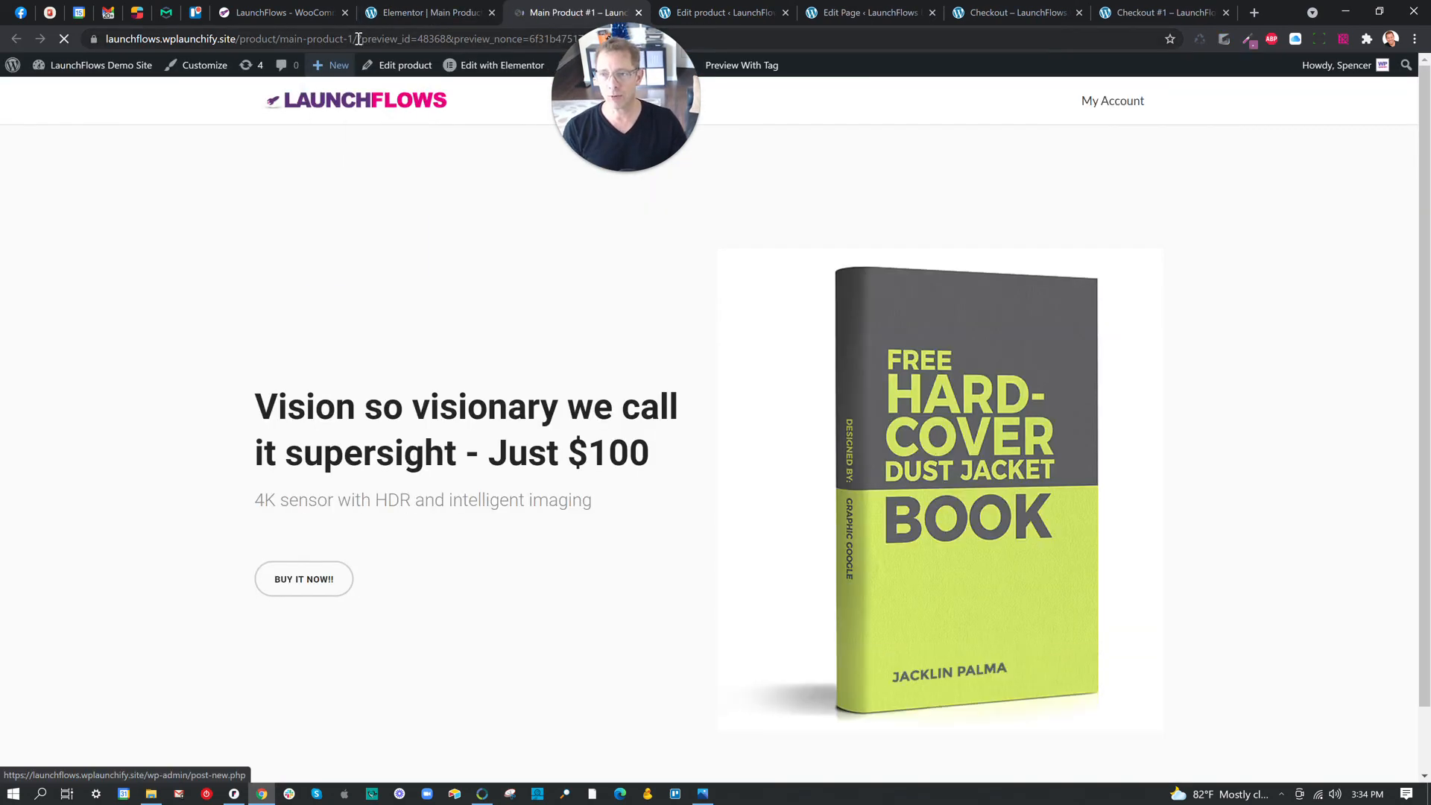
{"action": "left_click_drag", "start_coordinate": [359, 38], "coordinate": [839, 10]}
{"action": "key", "text": "BackSpace"}
{"action": "key", "text": "Return"}
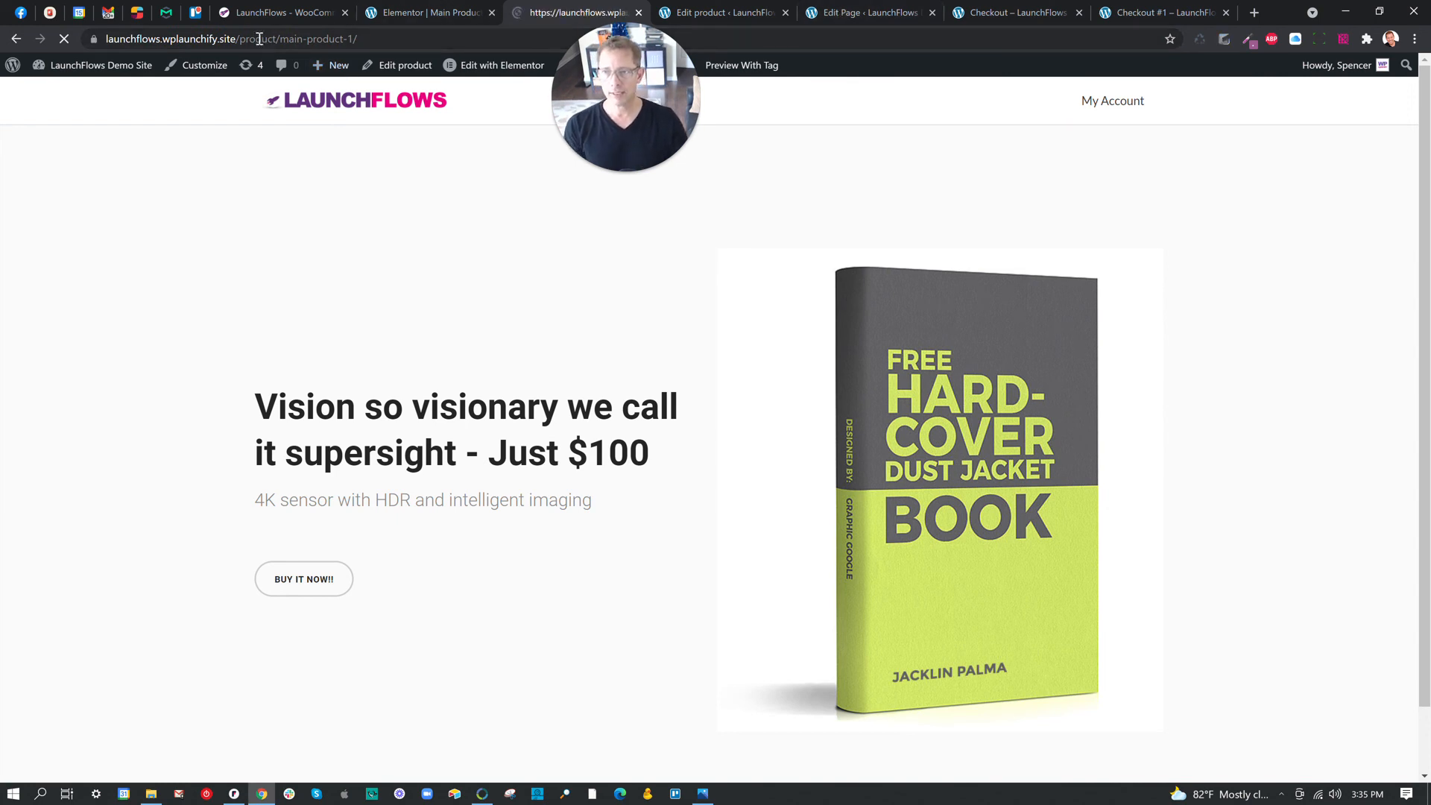
Follow the BUY IT NOW!! button to the checkout, review the order, and switch to the Custom Upsell Page With Product editing page.
{"action": "left_click", "coordinate": [306, 582]}
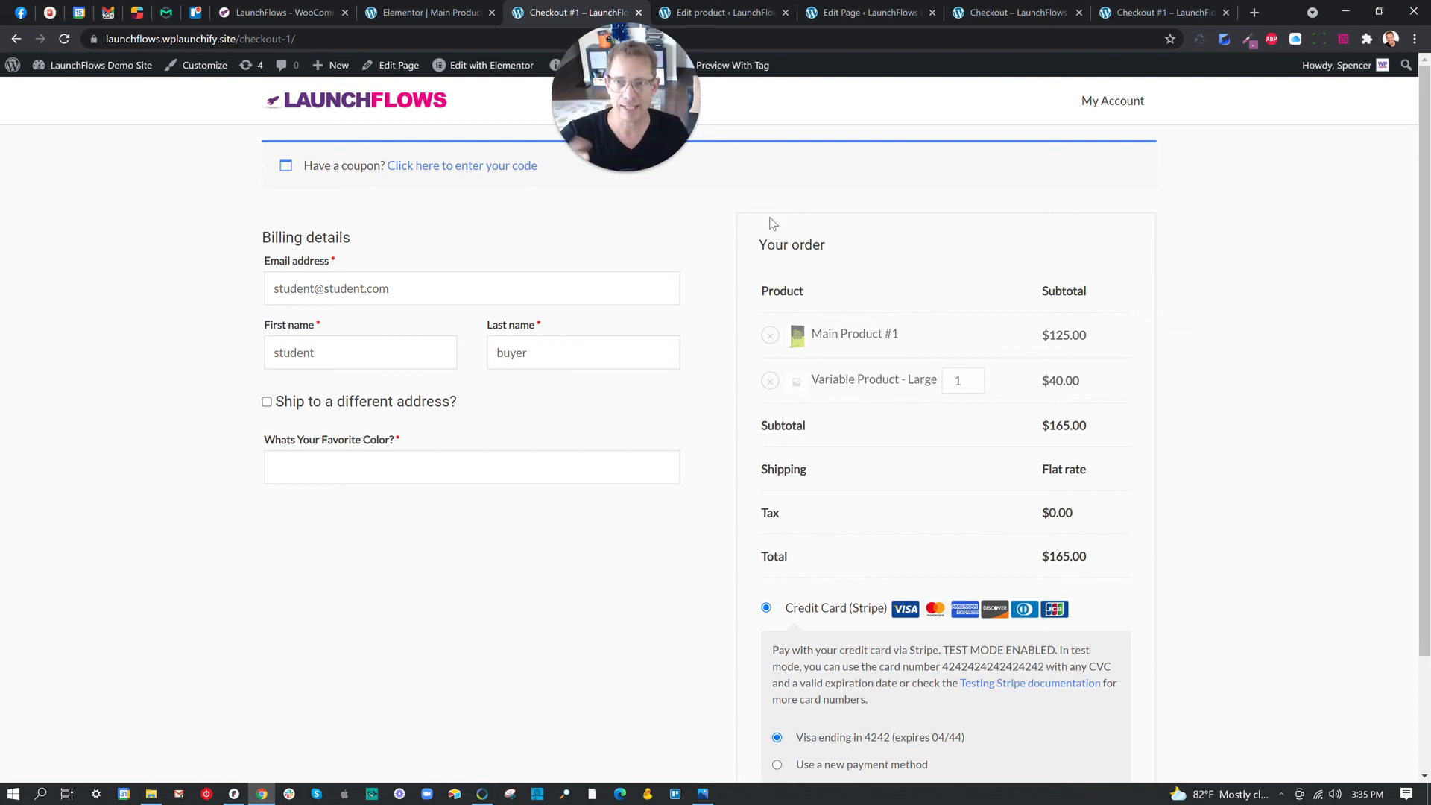
{"action": "mouse_move", "coordinate": [740, 65]}
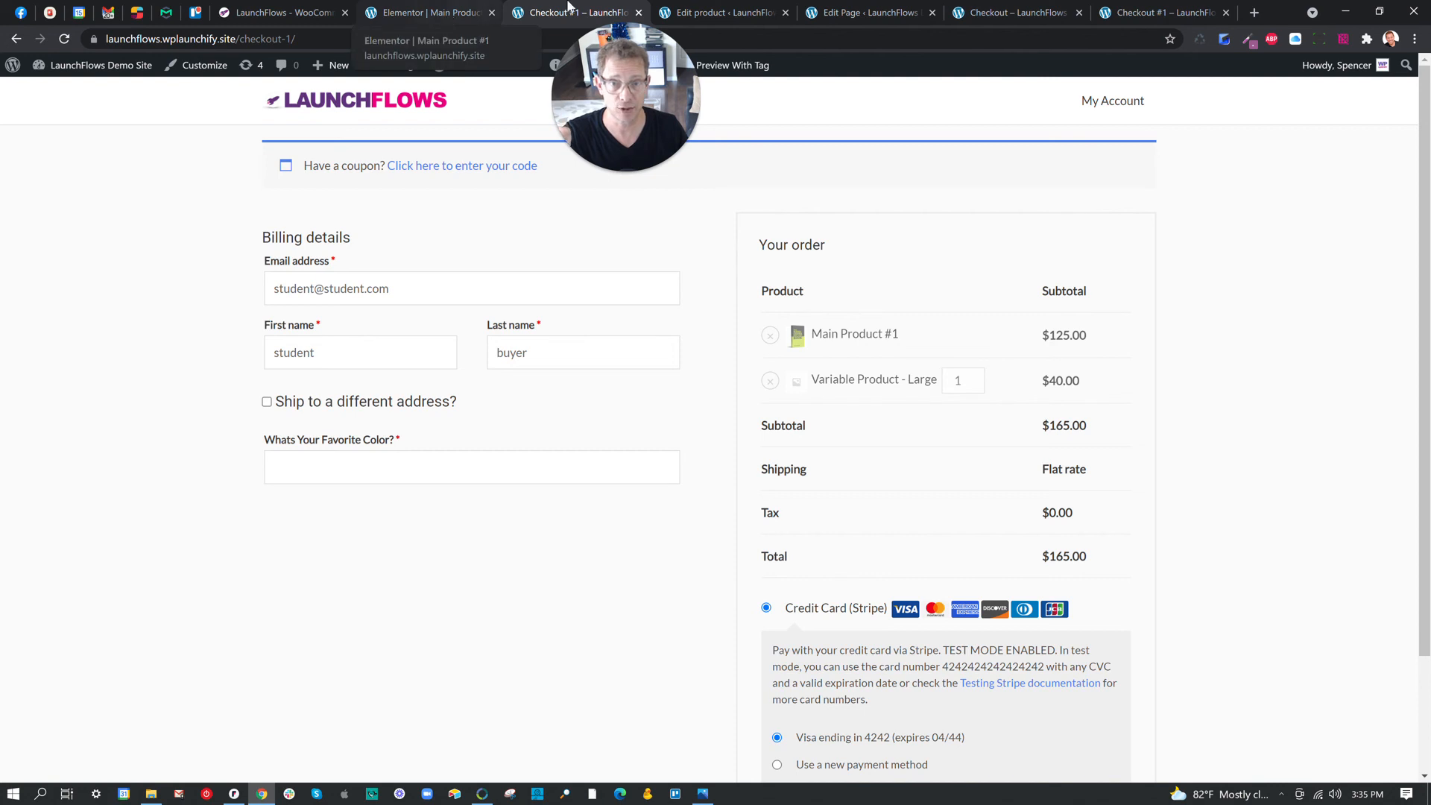
{"action": "left_click", "coordinate": [837, 11]}
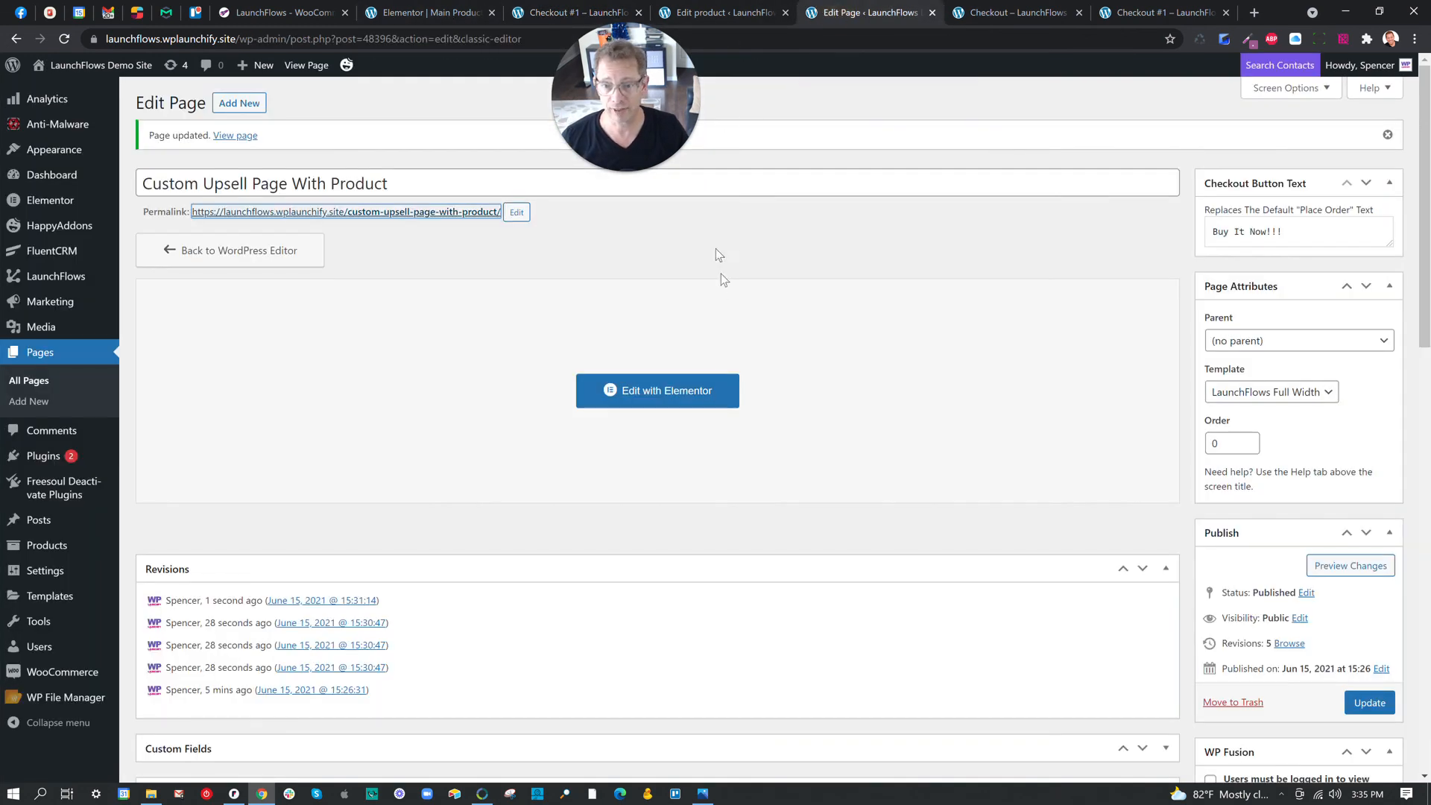
Open the custom upsell page in Elementor, copy product ID 48368 from the main product editor's address, and return to the upsell page.
{"action": "left_click", "coordinate": [657, 391]}
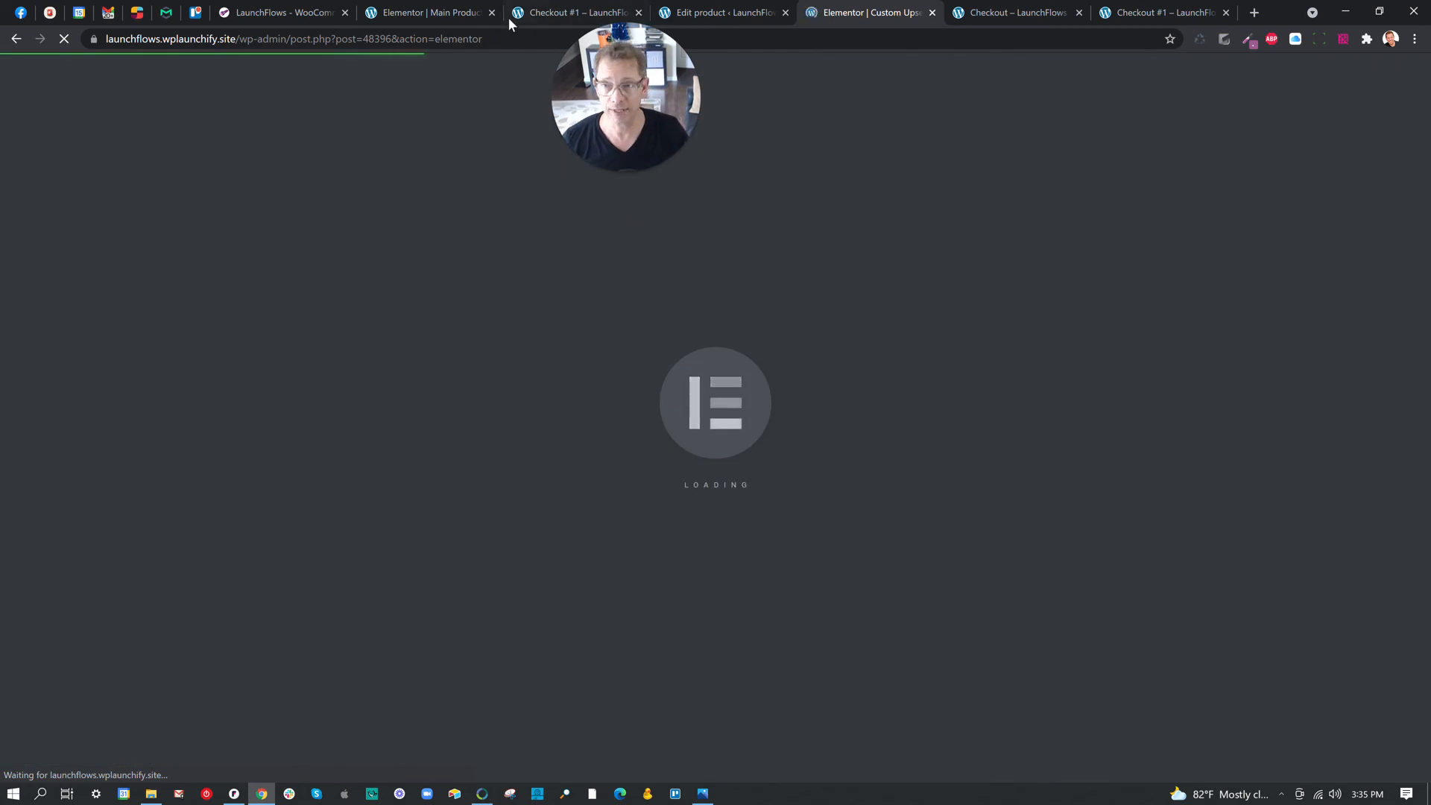
{"action": "left_click", "coordinate": [425, 12]}
{"action": "double_click", "coordinate": [367, 39]}
{"action": "key", "text": "ctrl+c"}
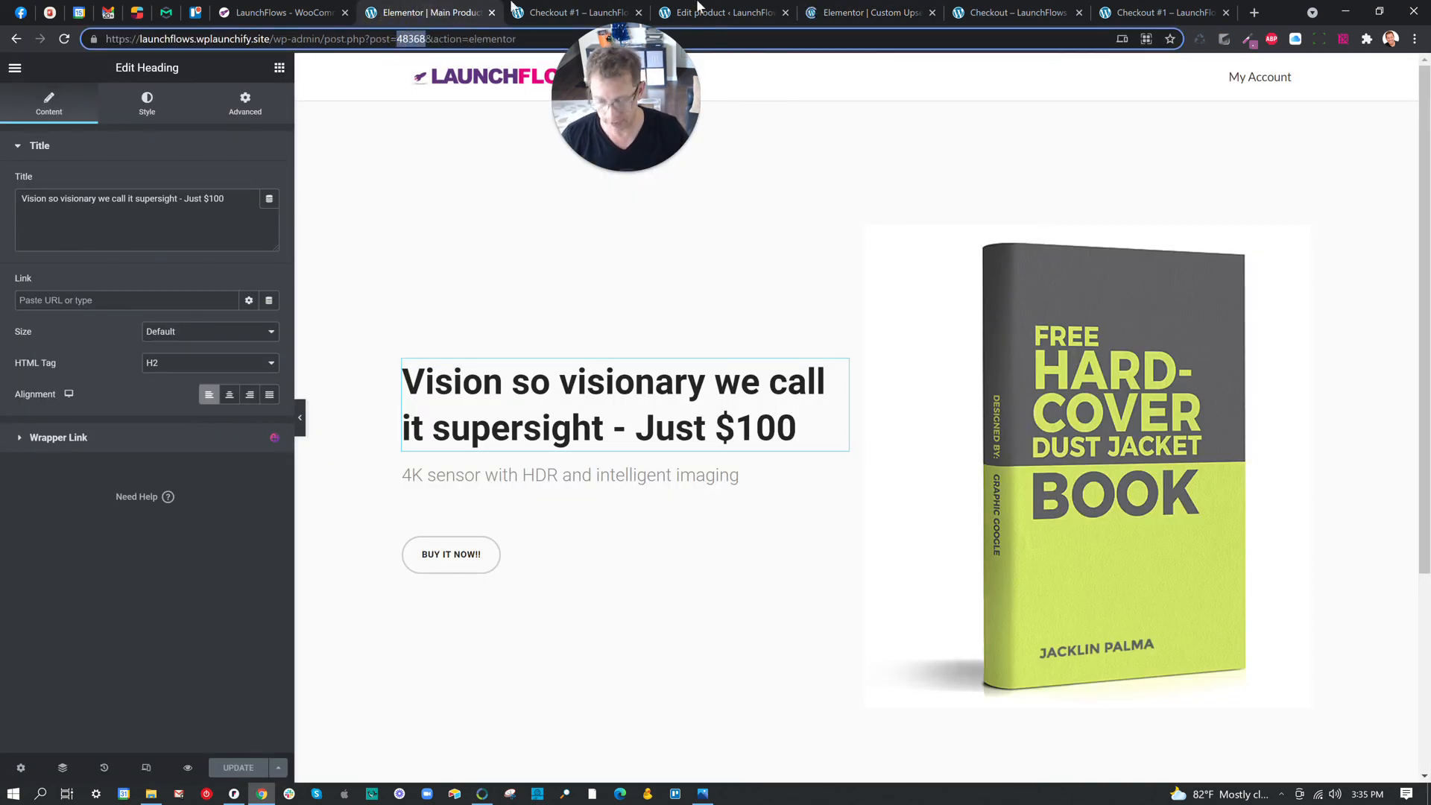
{"action": "left_click", "coordinate": [895, 11]}
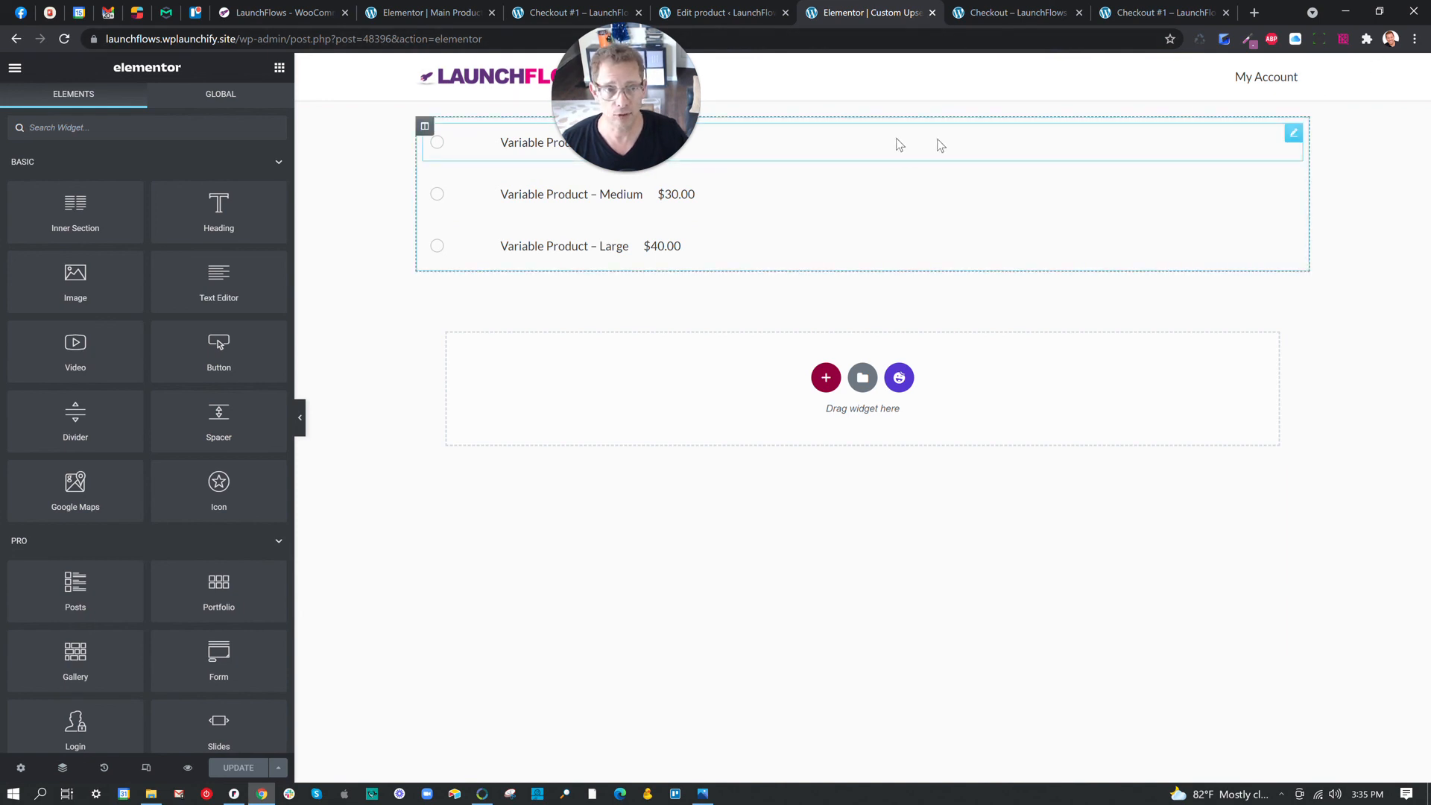
Delete the three Variable Product order bump widgets from the upsell page.
{"action": "right_click", "coordinate": [1290, 141]}
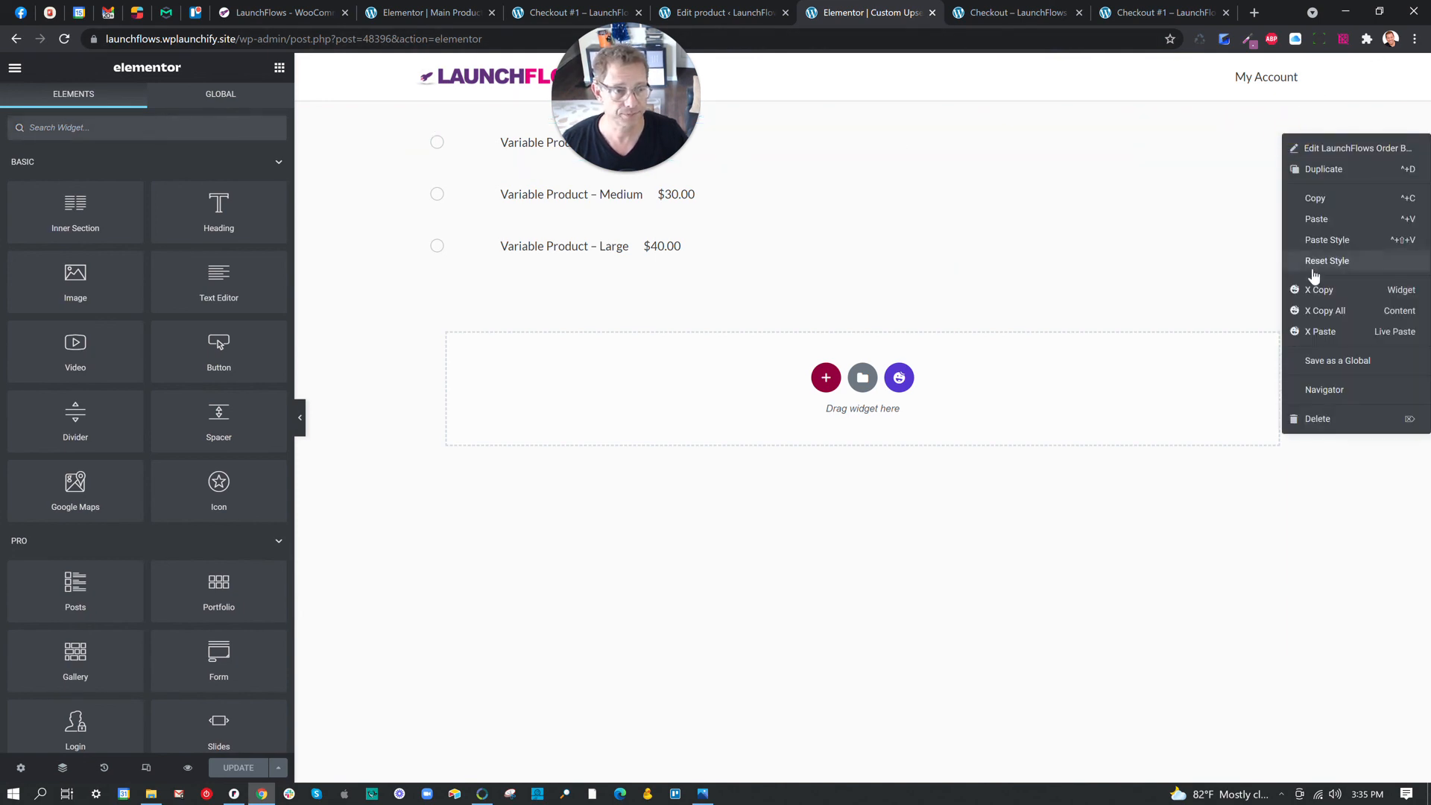
{"action": "left_click", "coordinate": [1333, 416]}
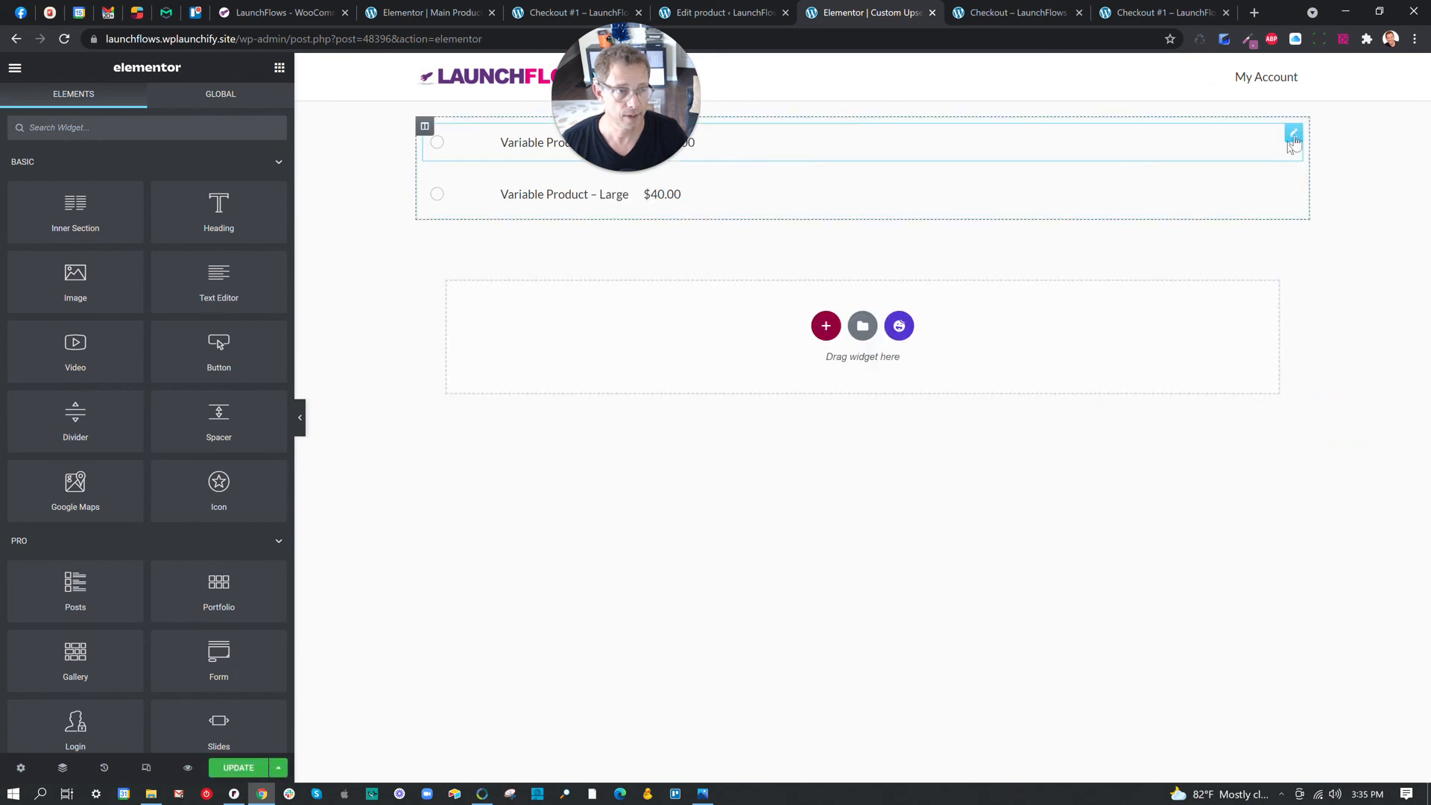
{"action": "right_click", "coordinate": [1291, 134]}
{"action": "left_click", "coordinate": [1329, 423]}
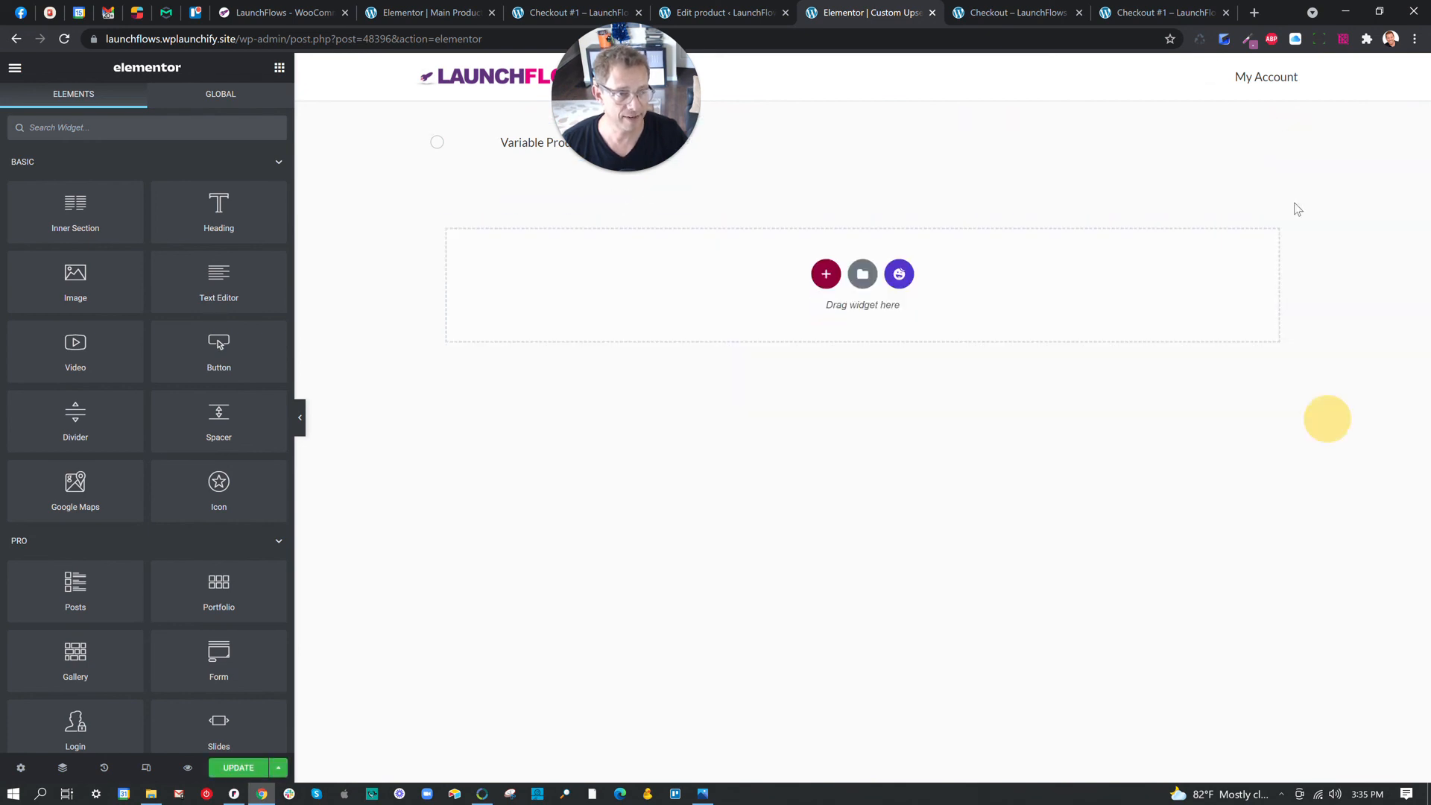
{"action": "right_click", "coordinate": [1293, 141]}
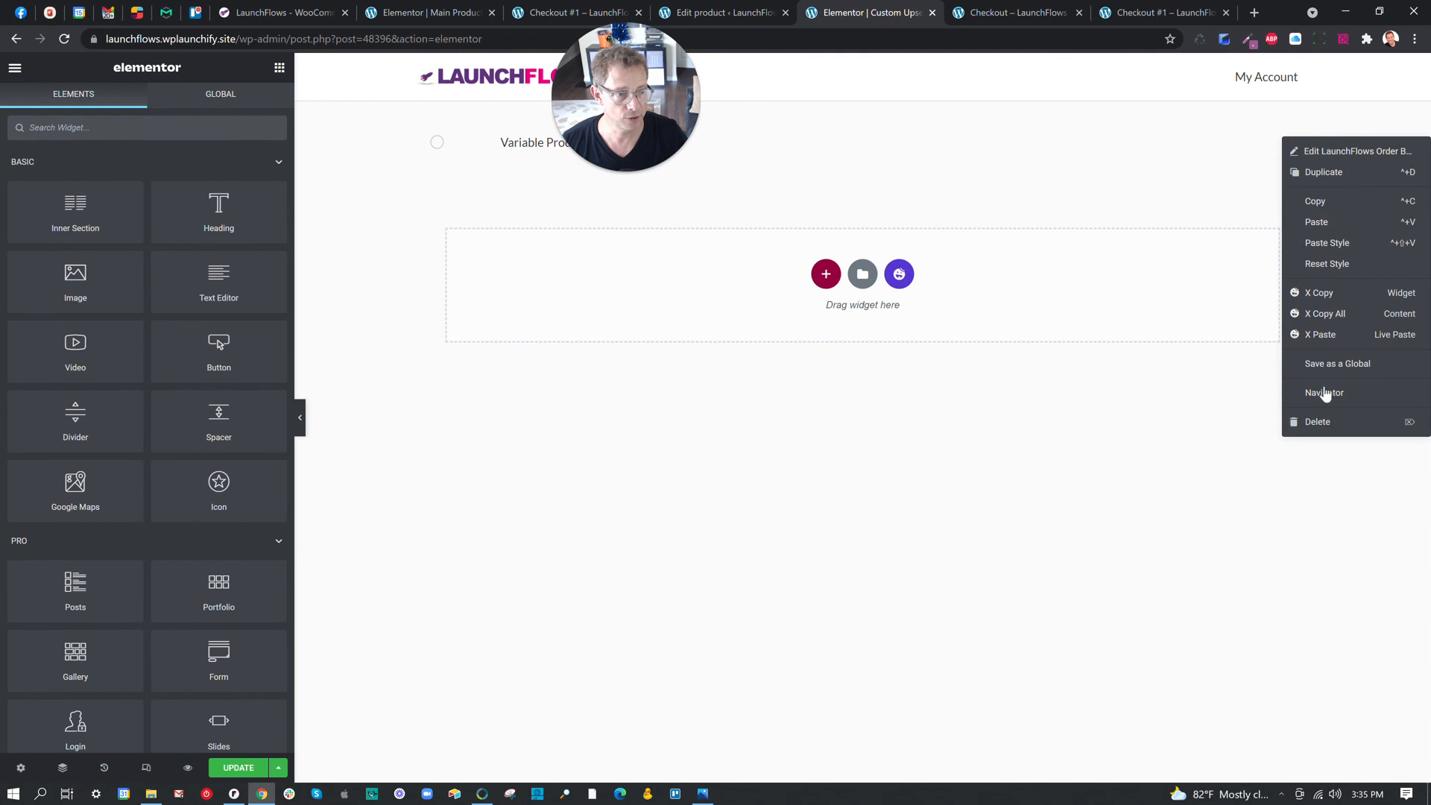
{"action": "left_click", "coordinate": [1324, 421]}
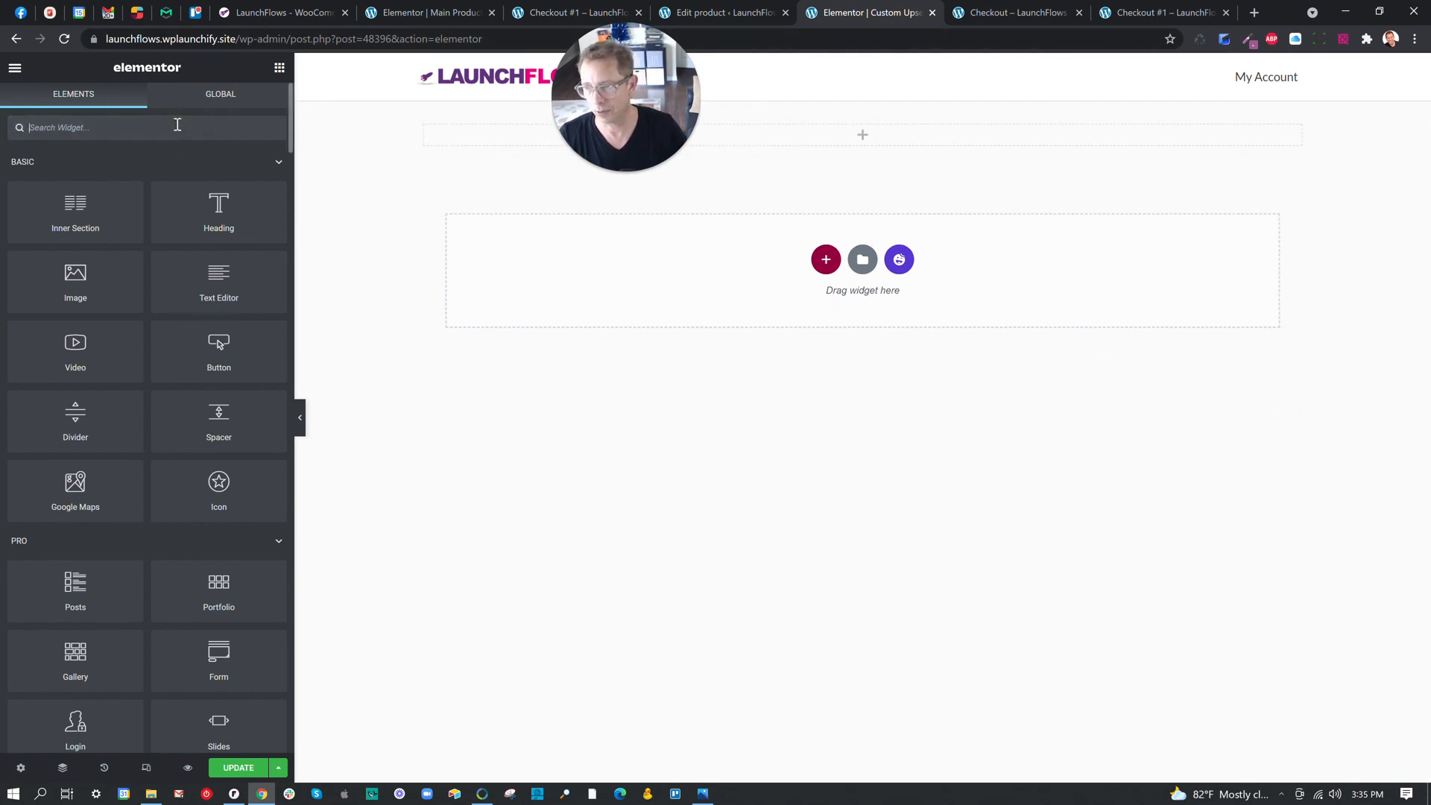
Add a LaunchFlows Upsell widget to the empty section and set its Accept Product ID to 48368.
{"action": "type", "text": "up"}
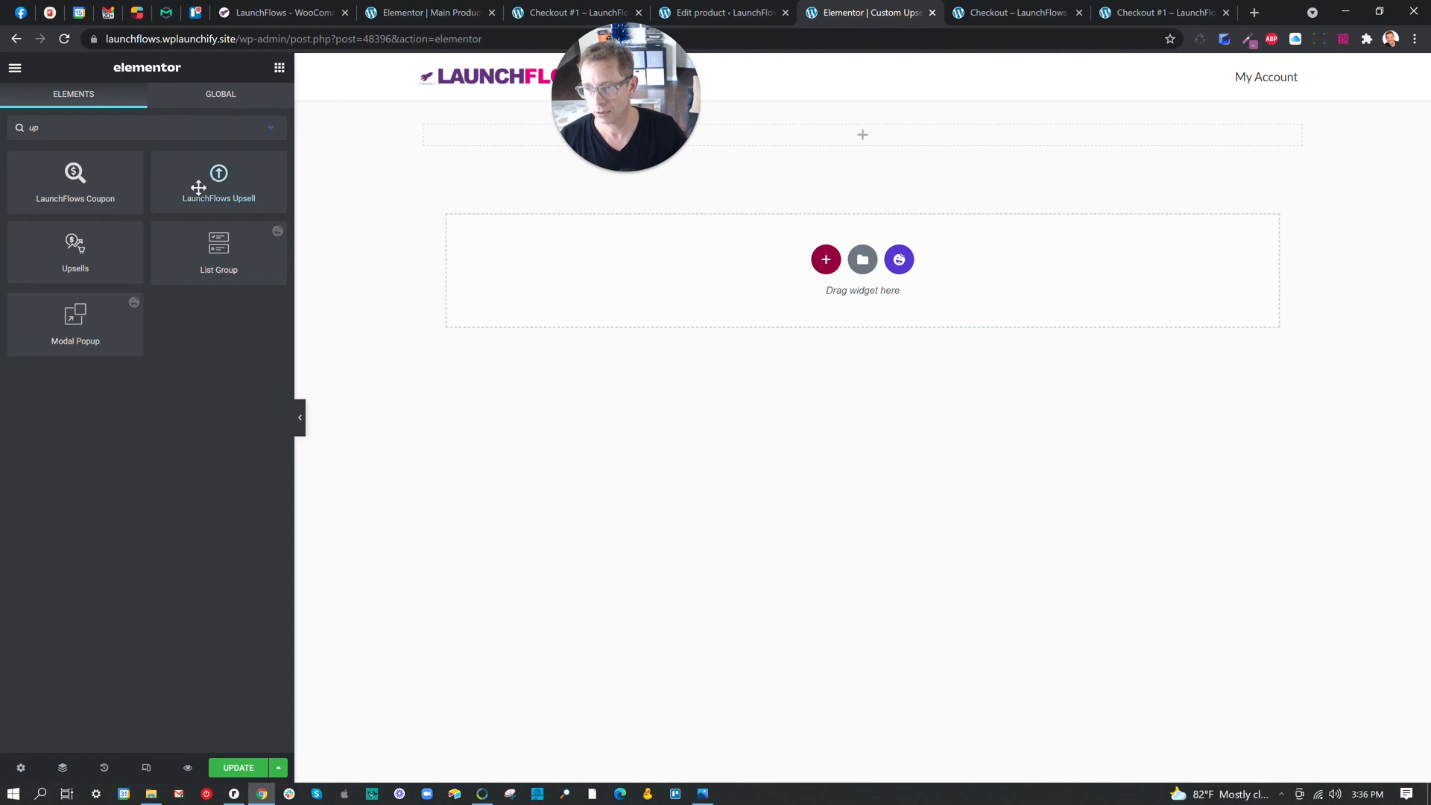
{"action": "left_click_drag", "start_coordinate": [249, 187], "coordinate": [514, 139]}
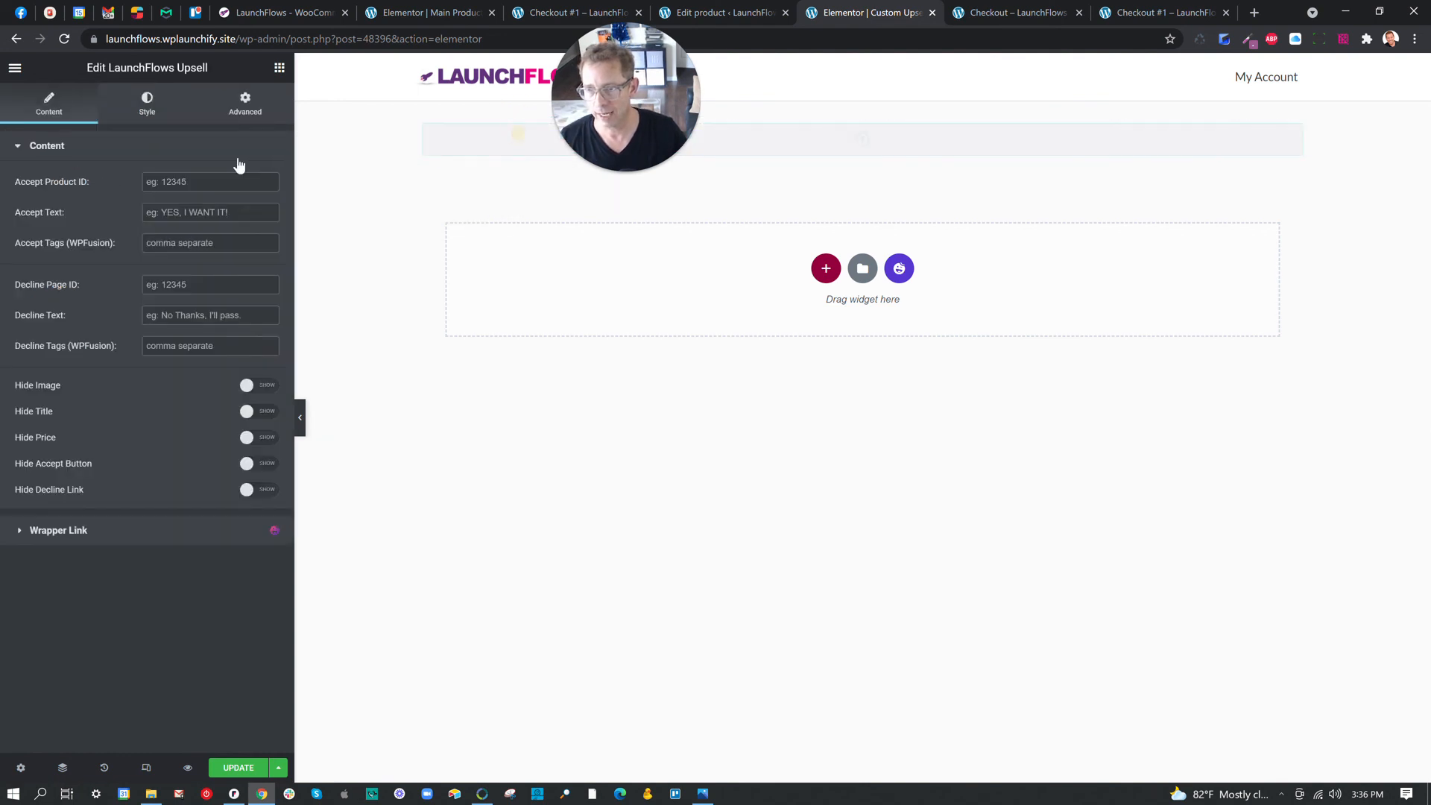
{"action": "left_click", "coordinate": [200, 183]}
{"action": "key", "text": "ctrl+v"}
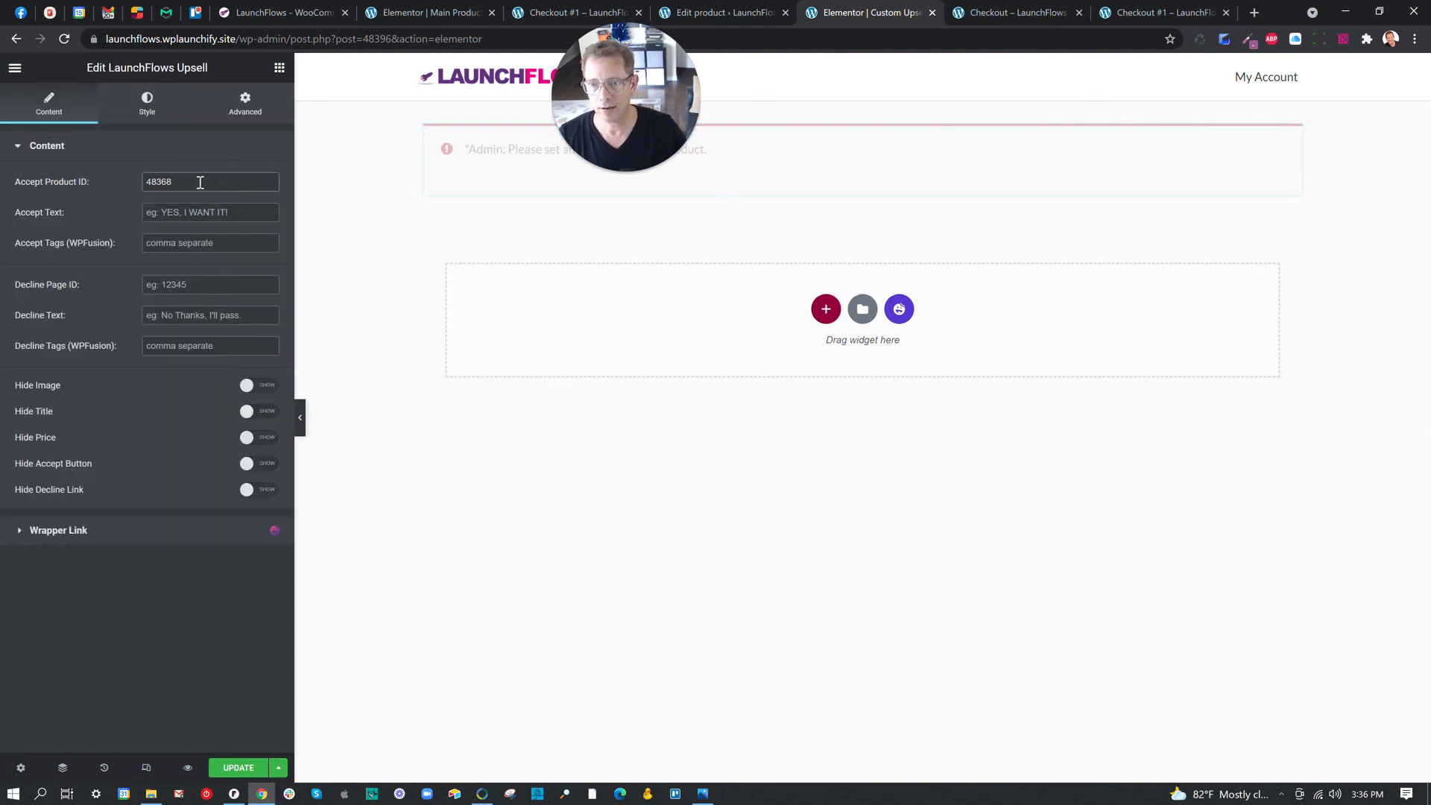